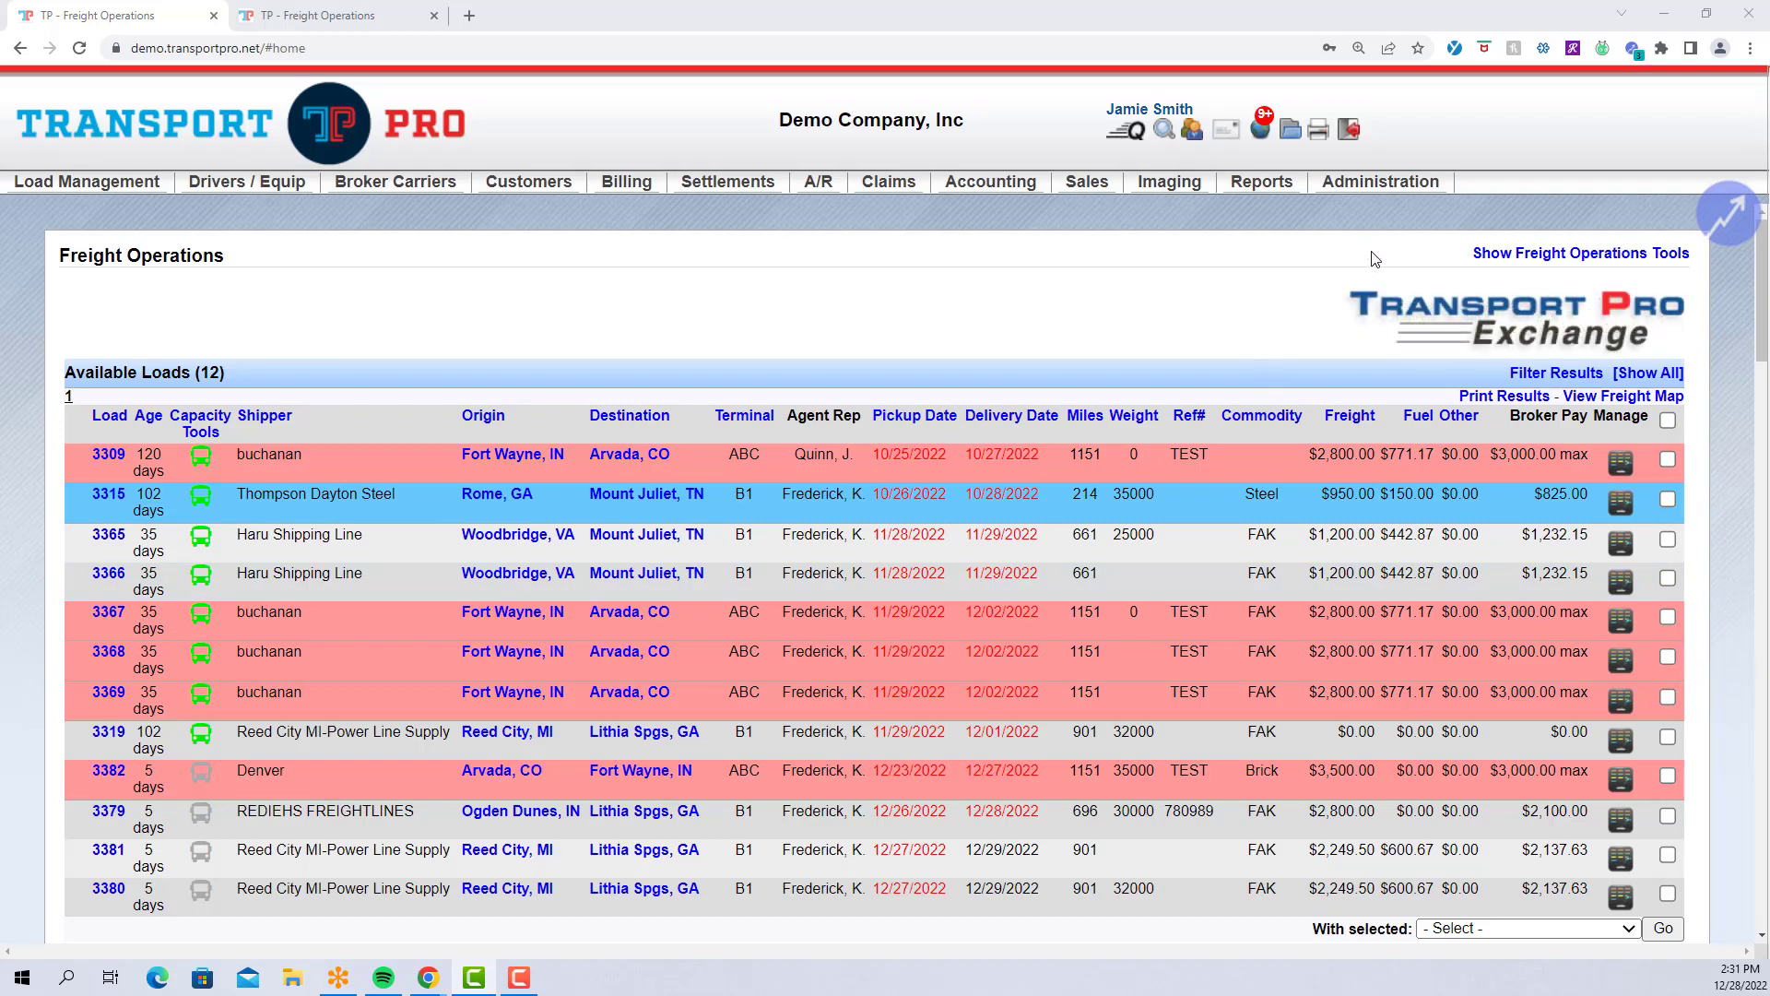
Search Settlement Codes with no filters and scroll through all 132 listed codes.
mouse_move(1383, 183)
mouse_move(1466, 201)
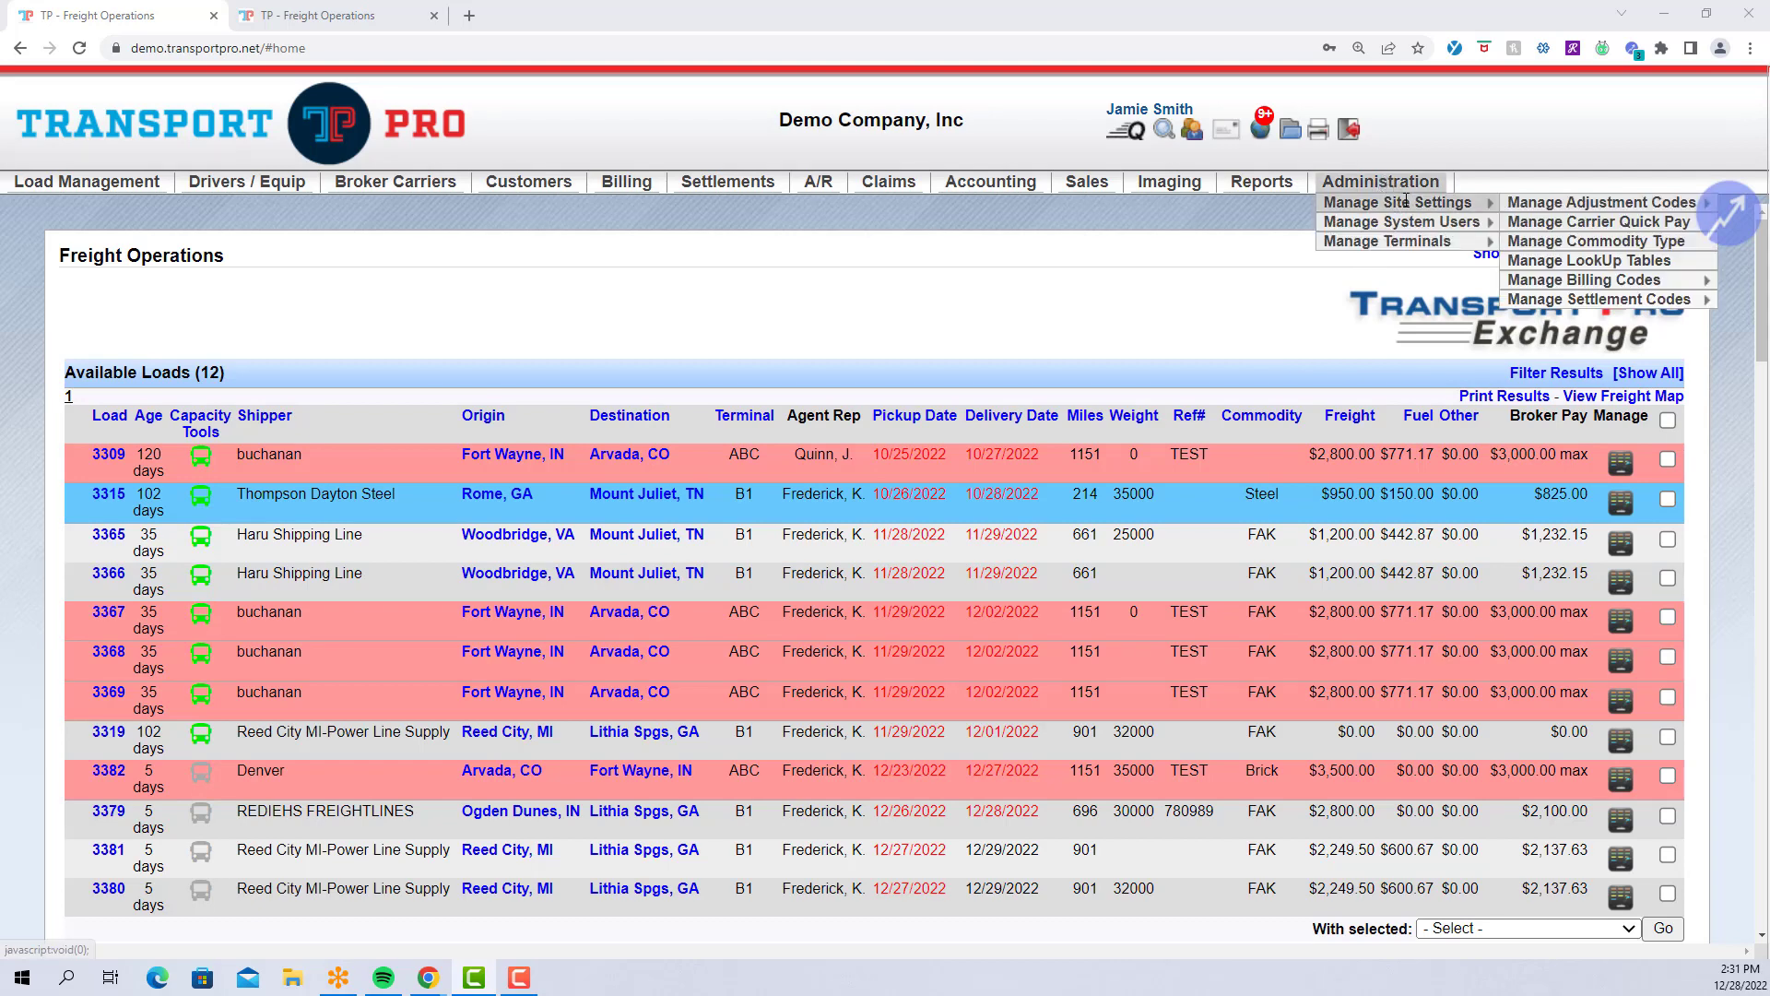
mouse_move(1607, 297)
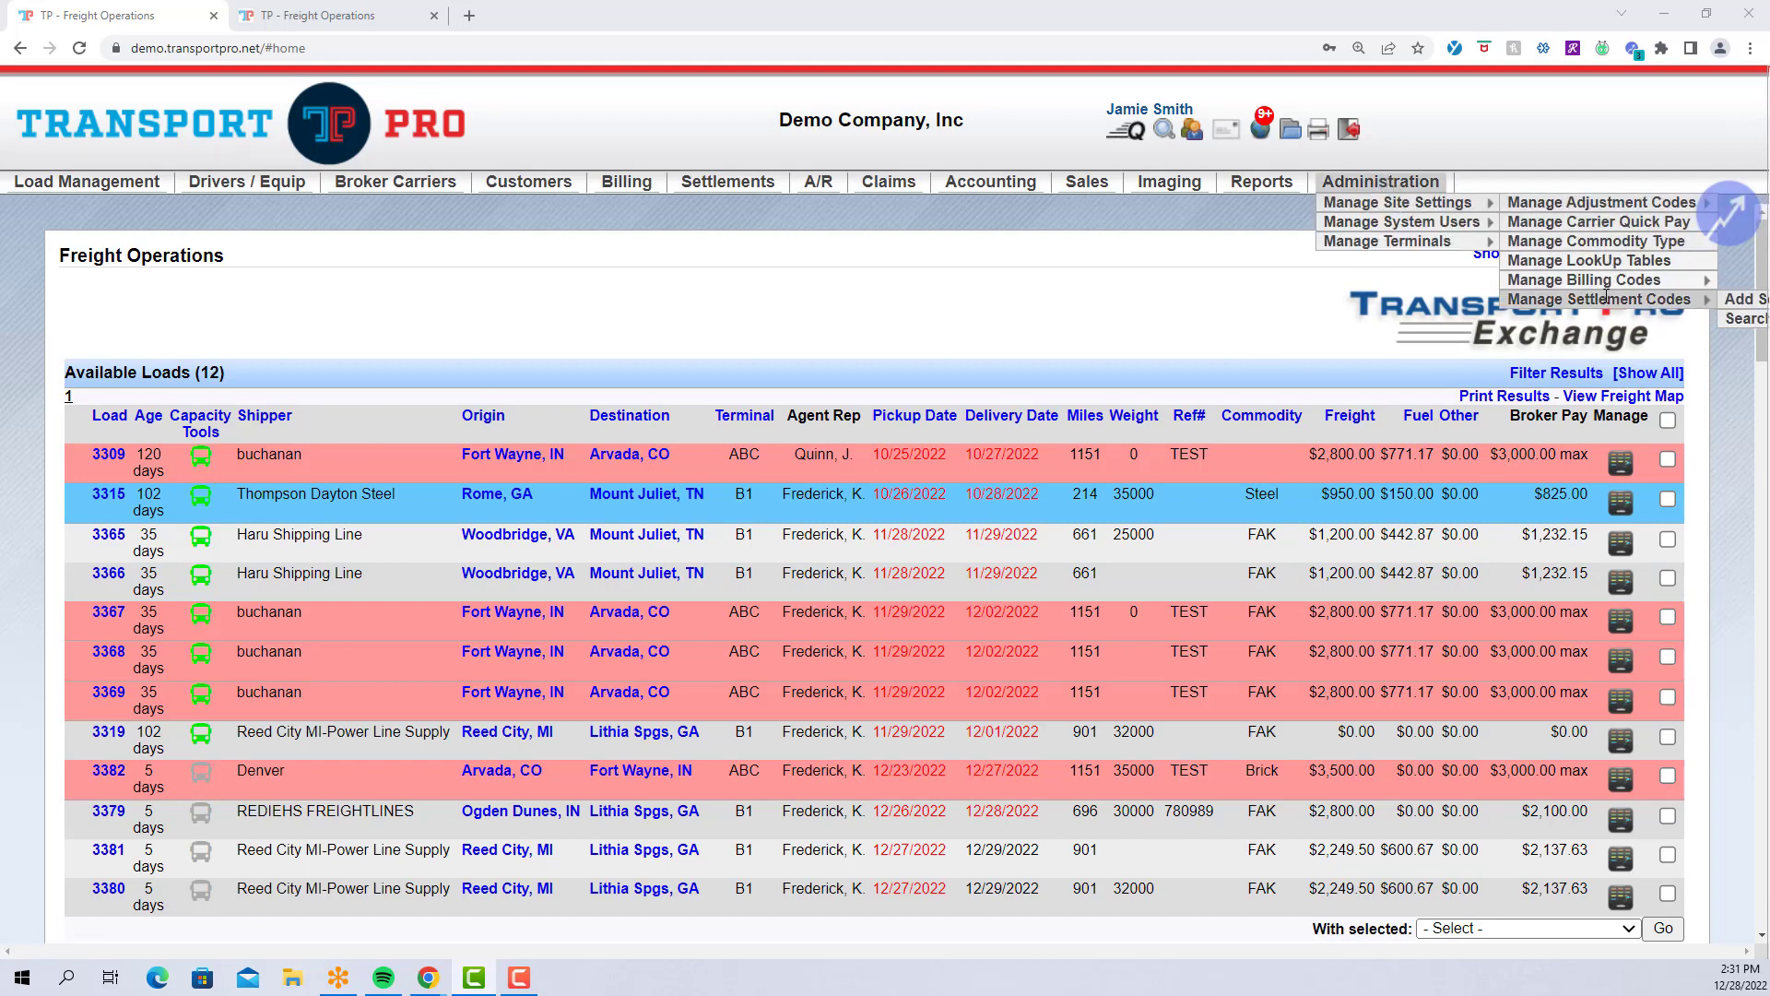
click(1746, 320)
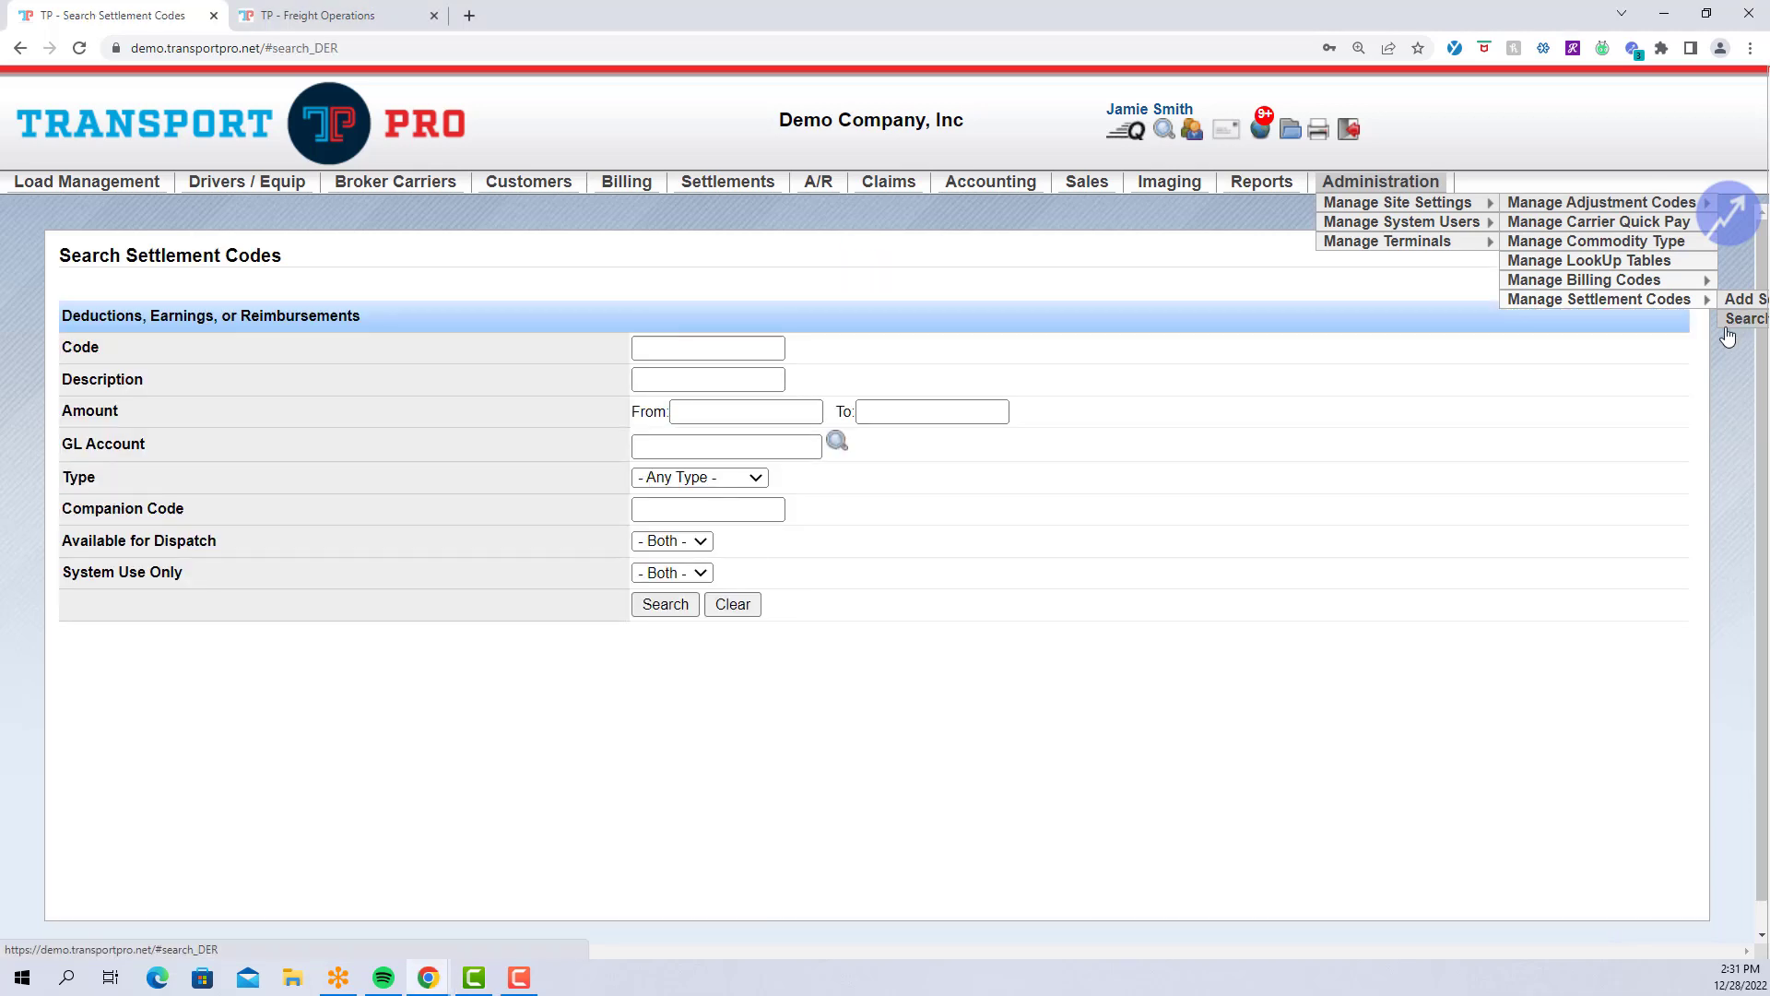
click(671, 607)
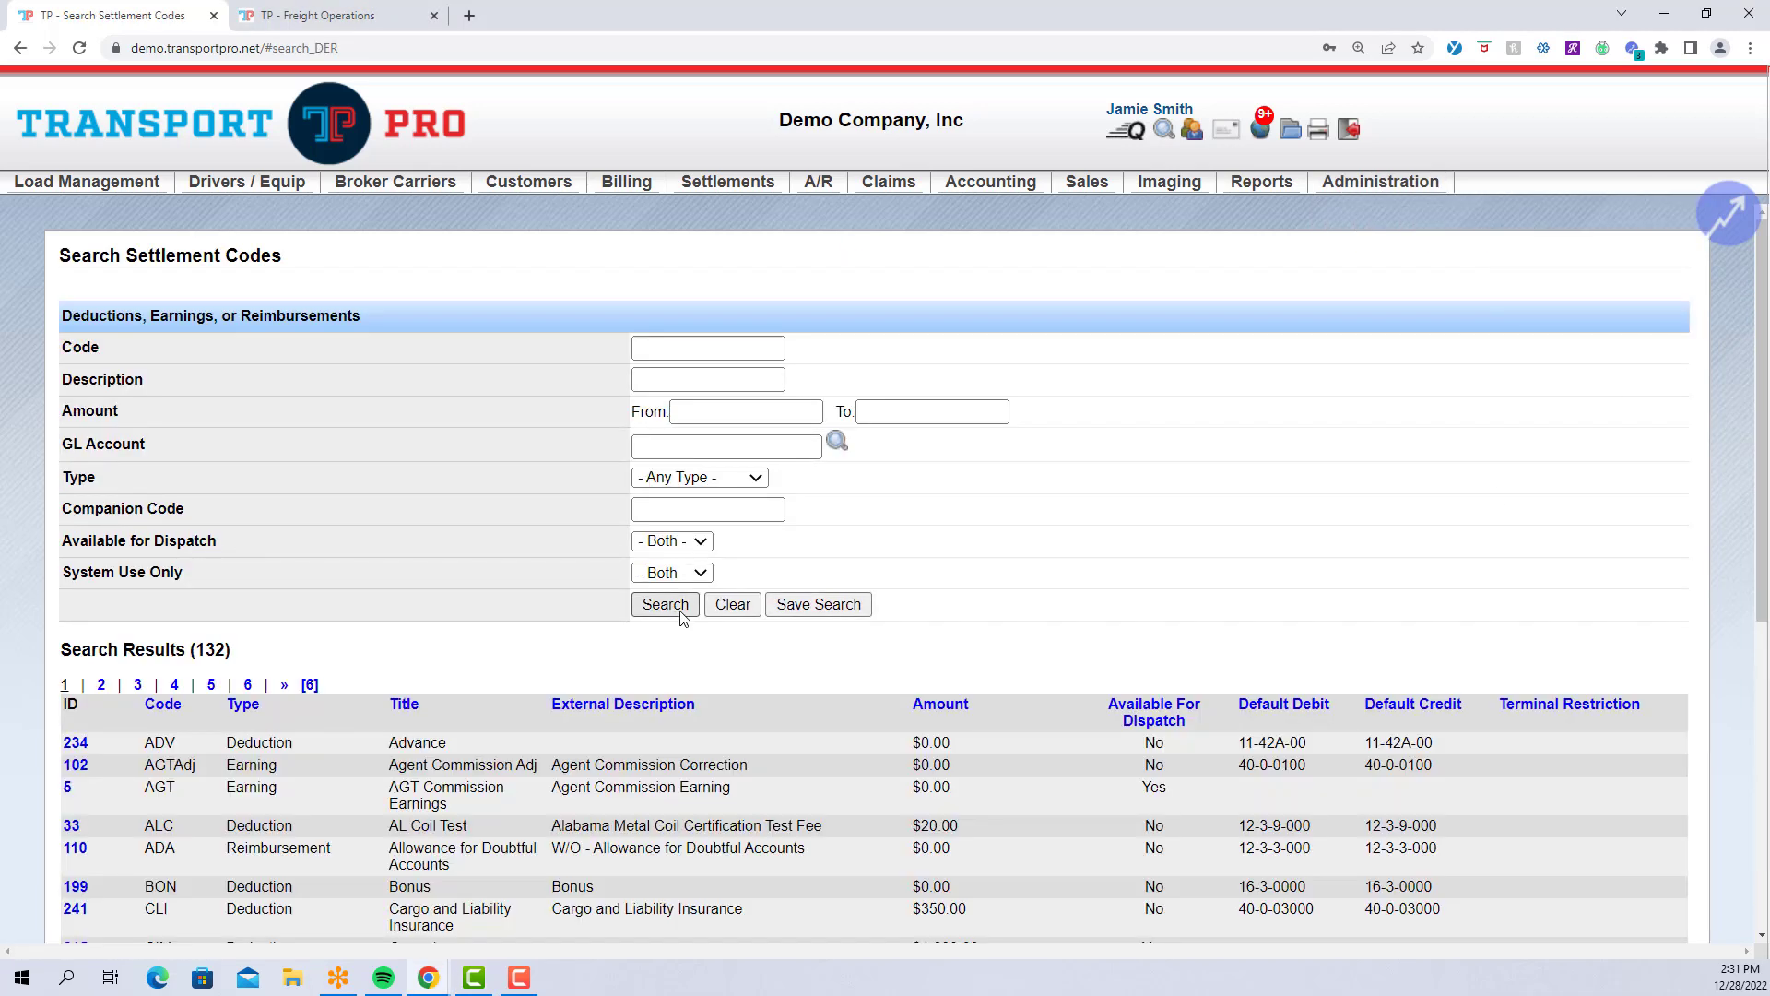
scroll(1150, 532, down, 4)
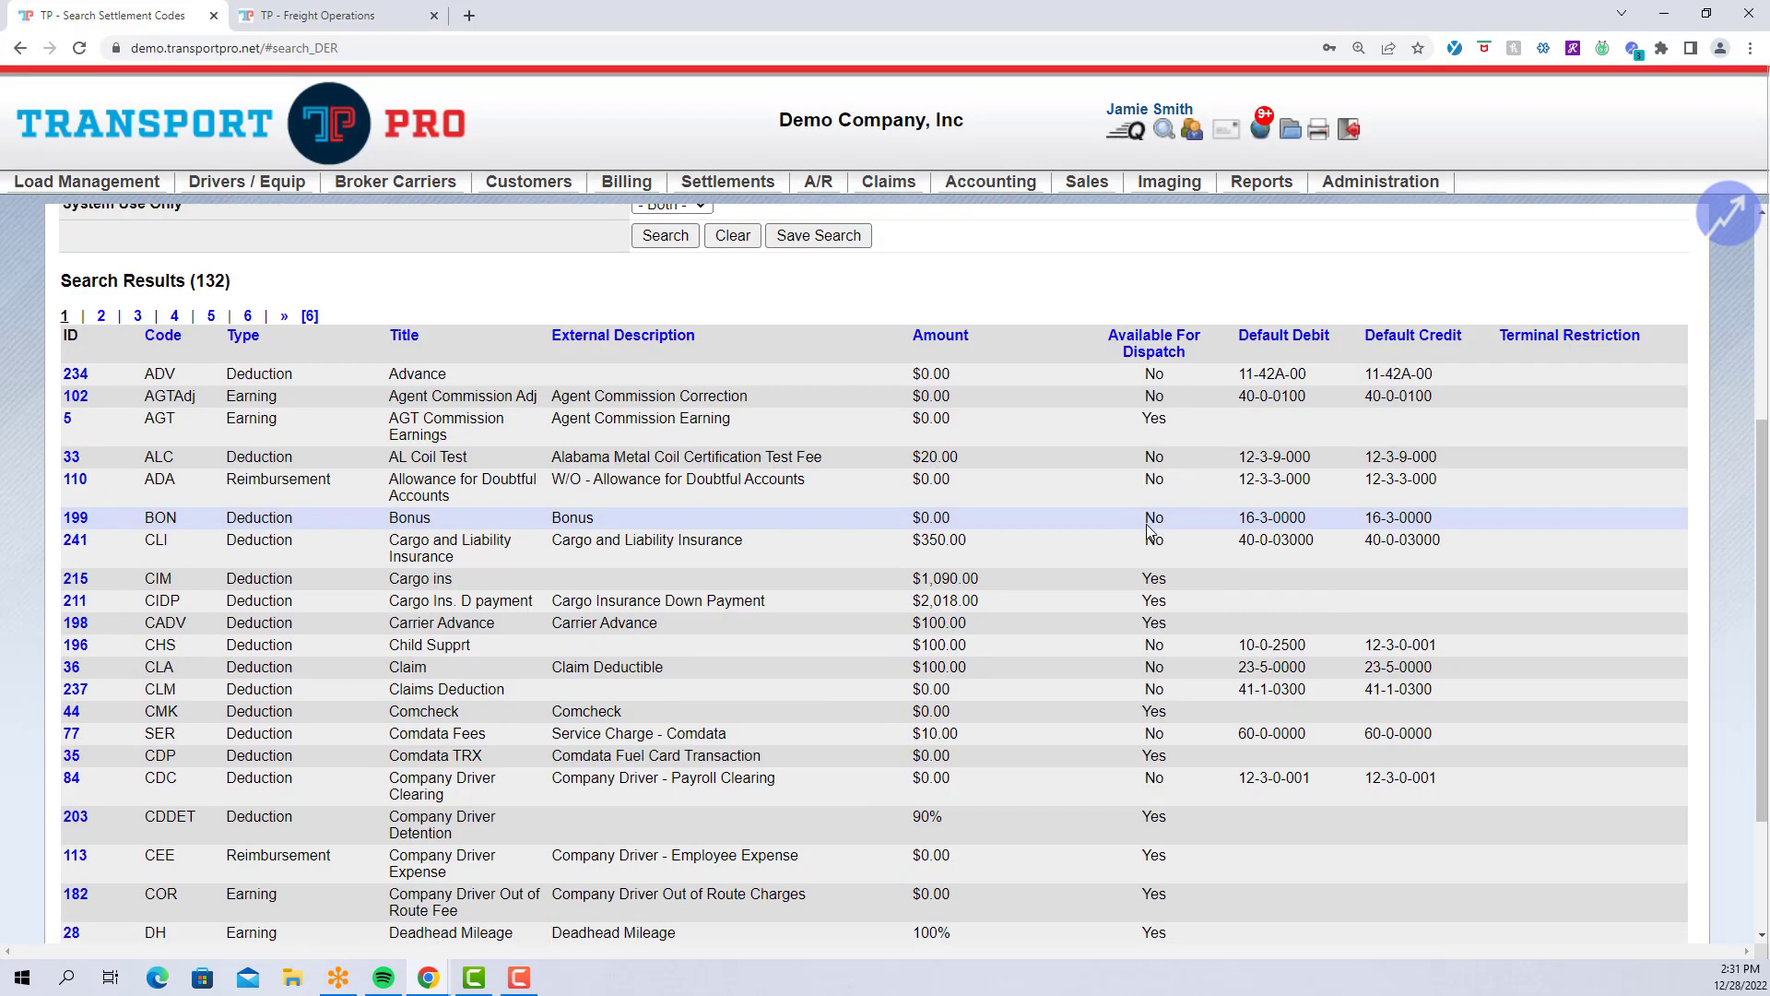
scroll(1150, 532, down, 2)
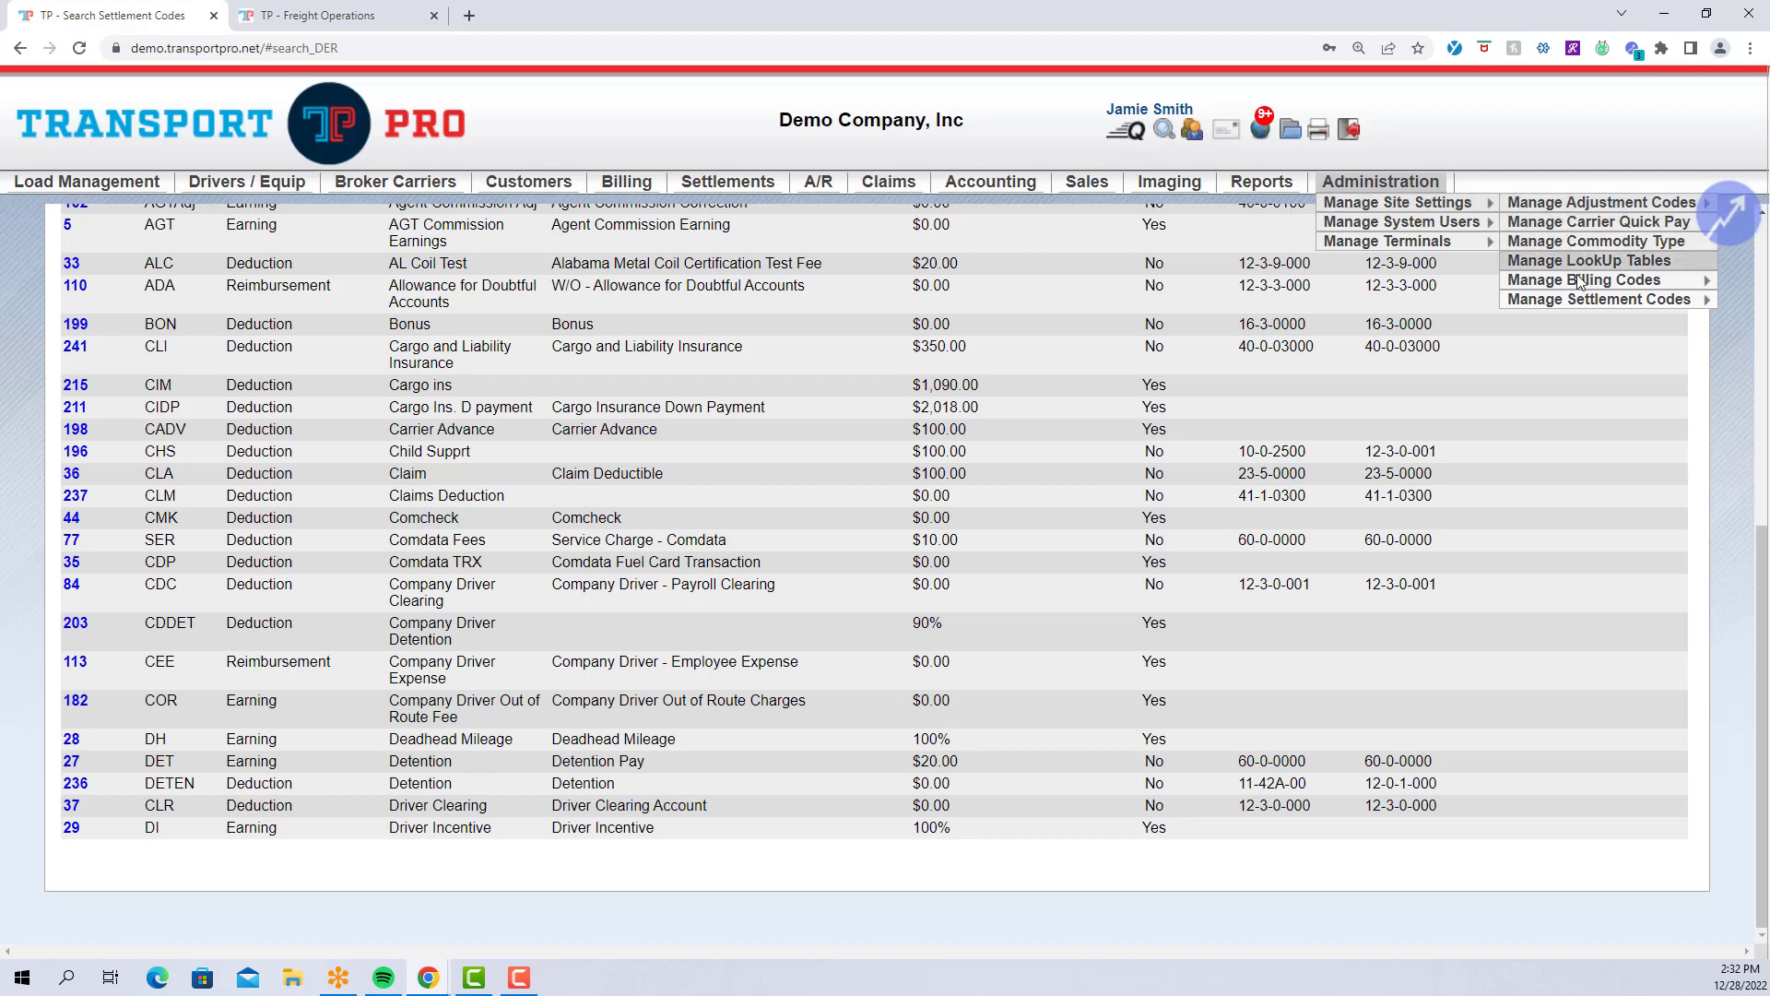
Open a blank Add Settlement Code form.
click(1750, 302)
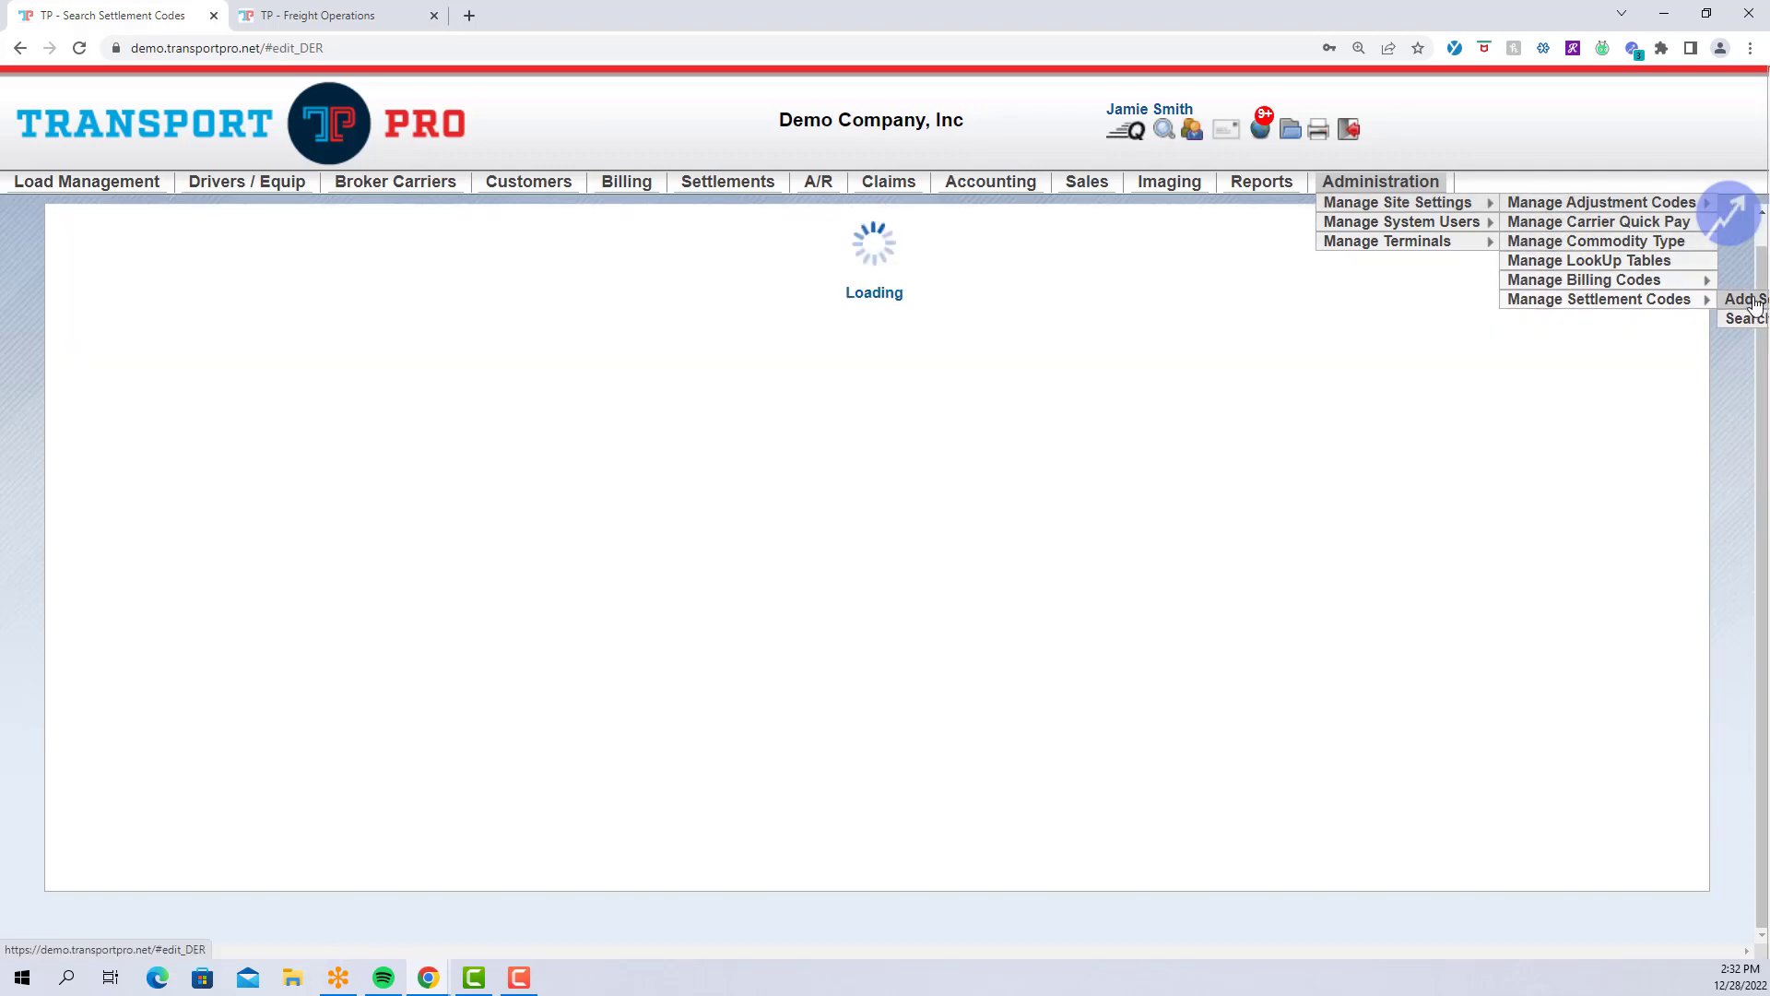
scroll(1153, 583, up, 2)
scroll(1152, 578, up, 1)
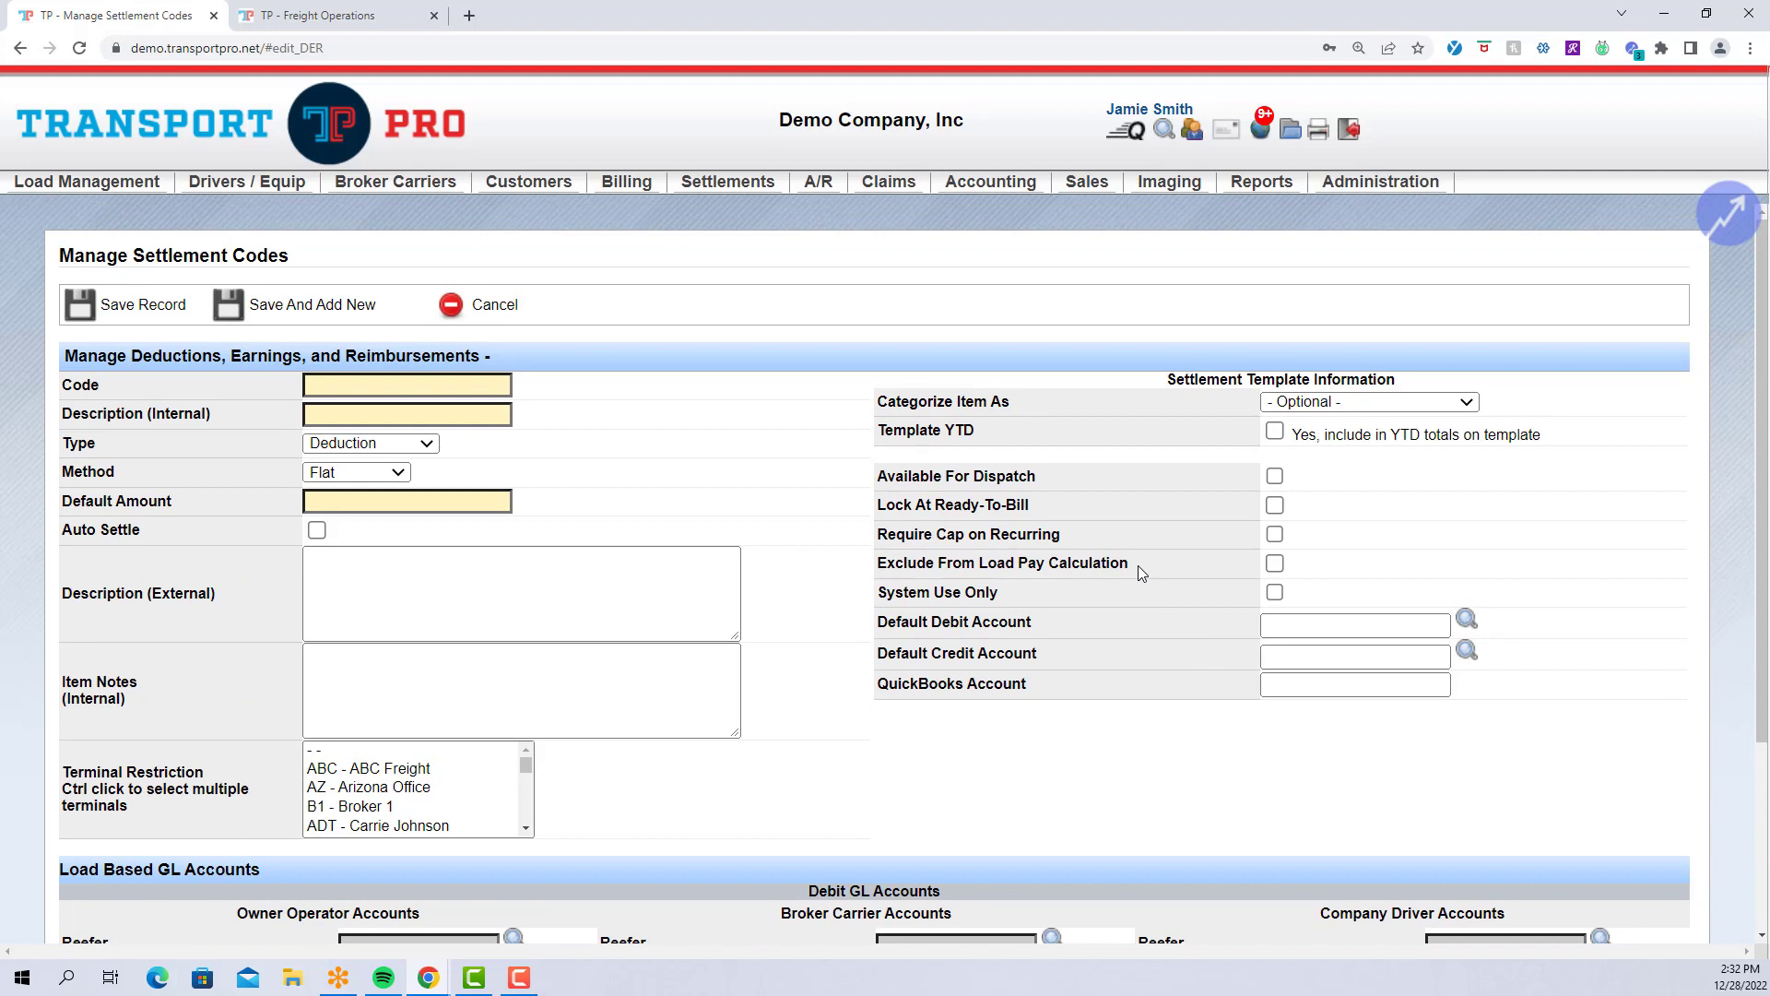
scroll(1140, 572, down, 1)
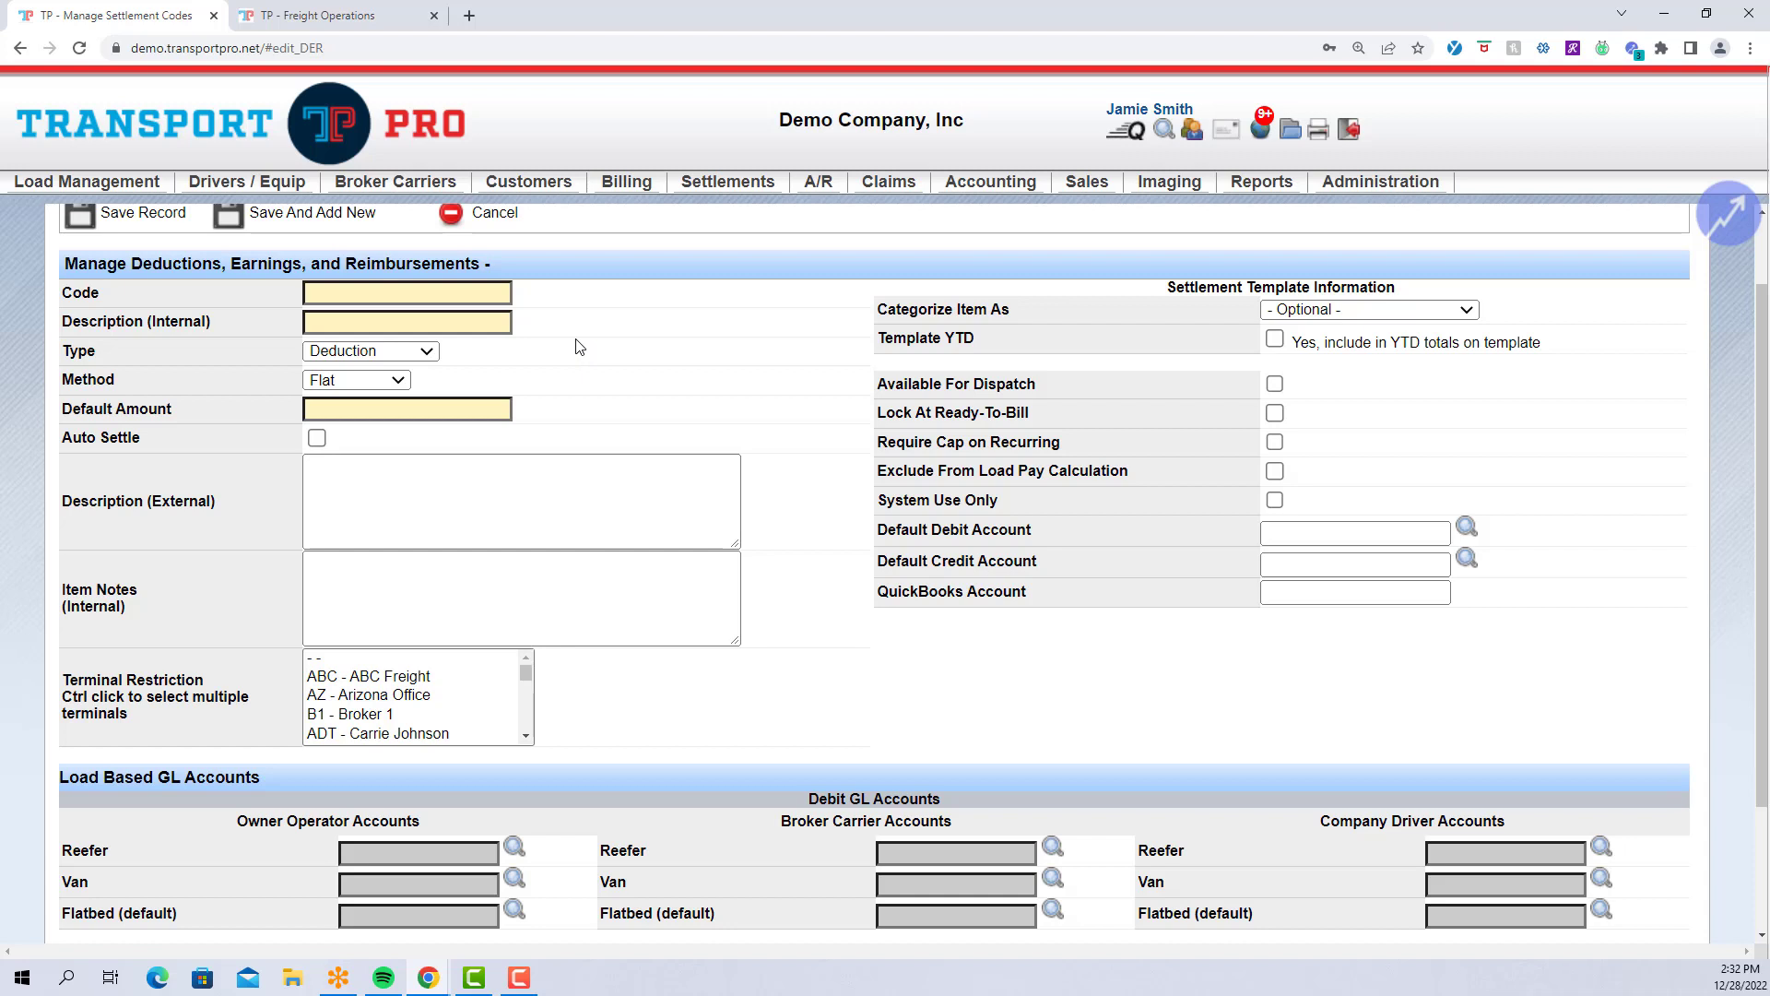
Enter code STOP and internal description Stopoff.
click(498, 300)
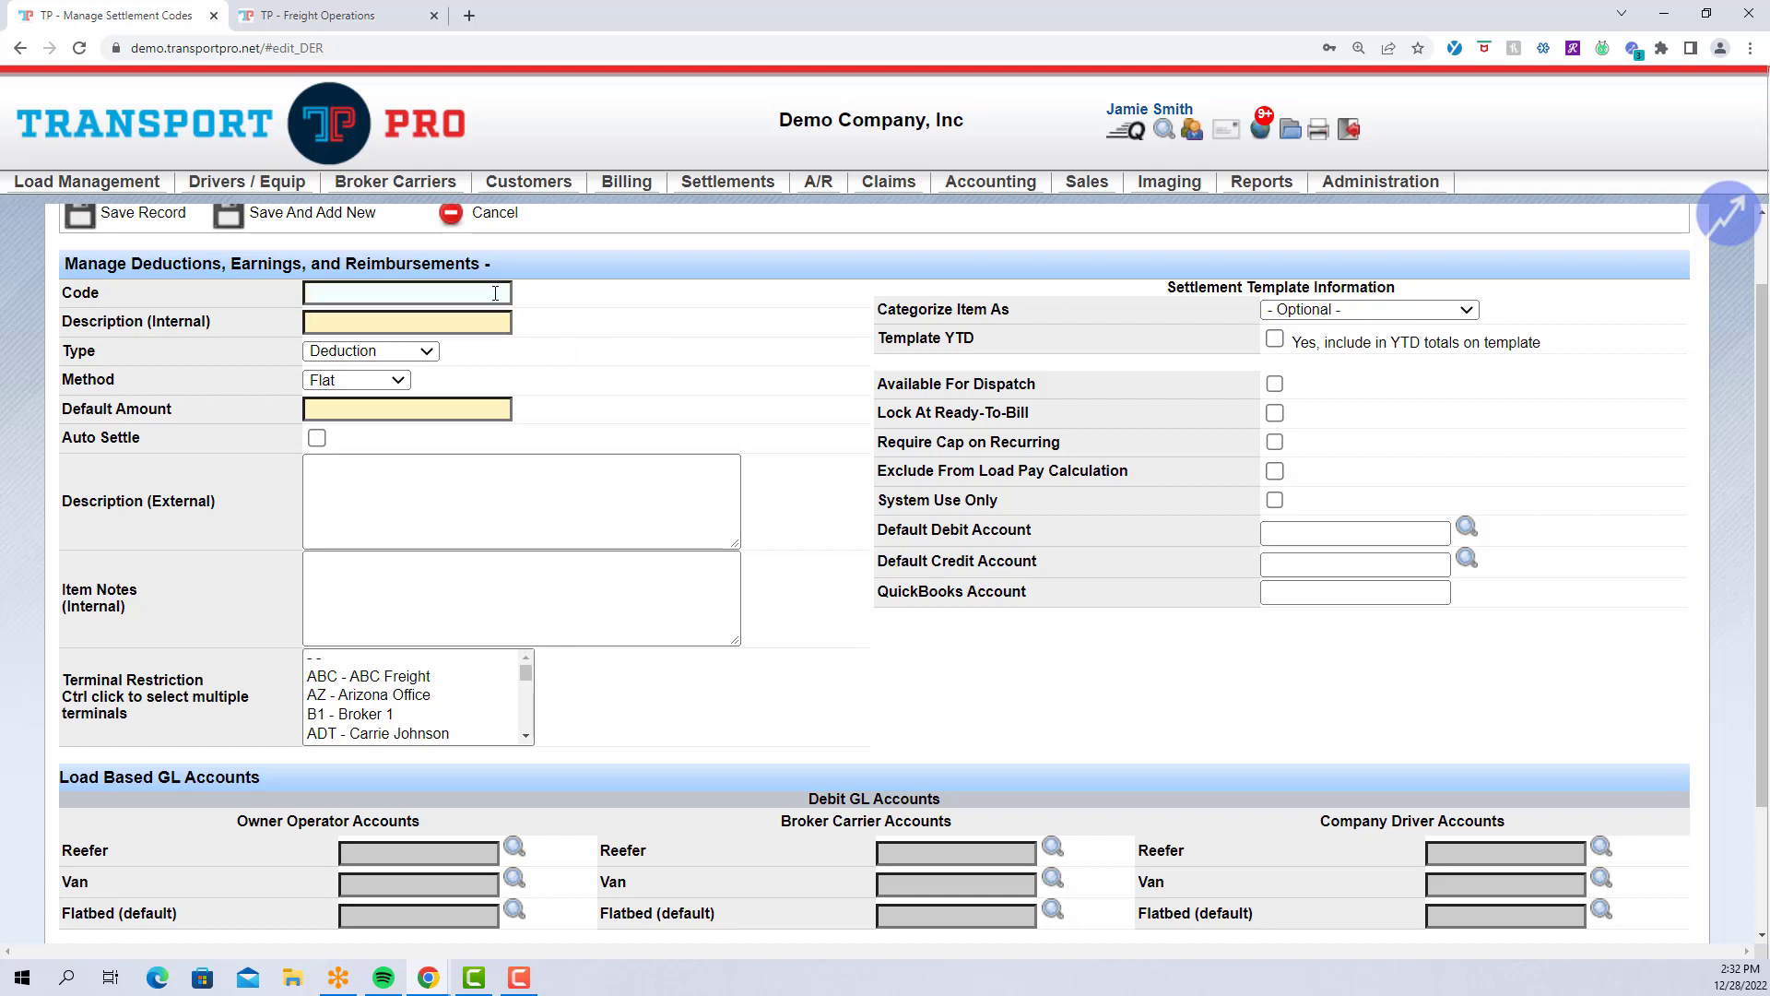
click(495, 293)
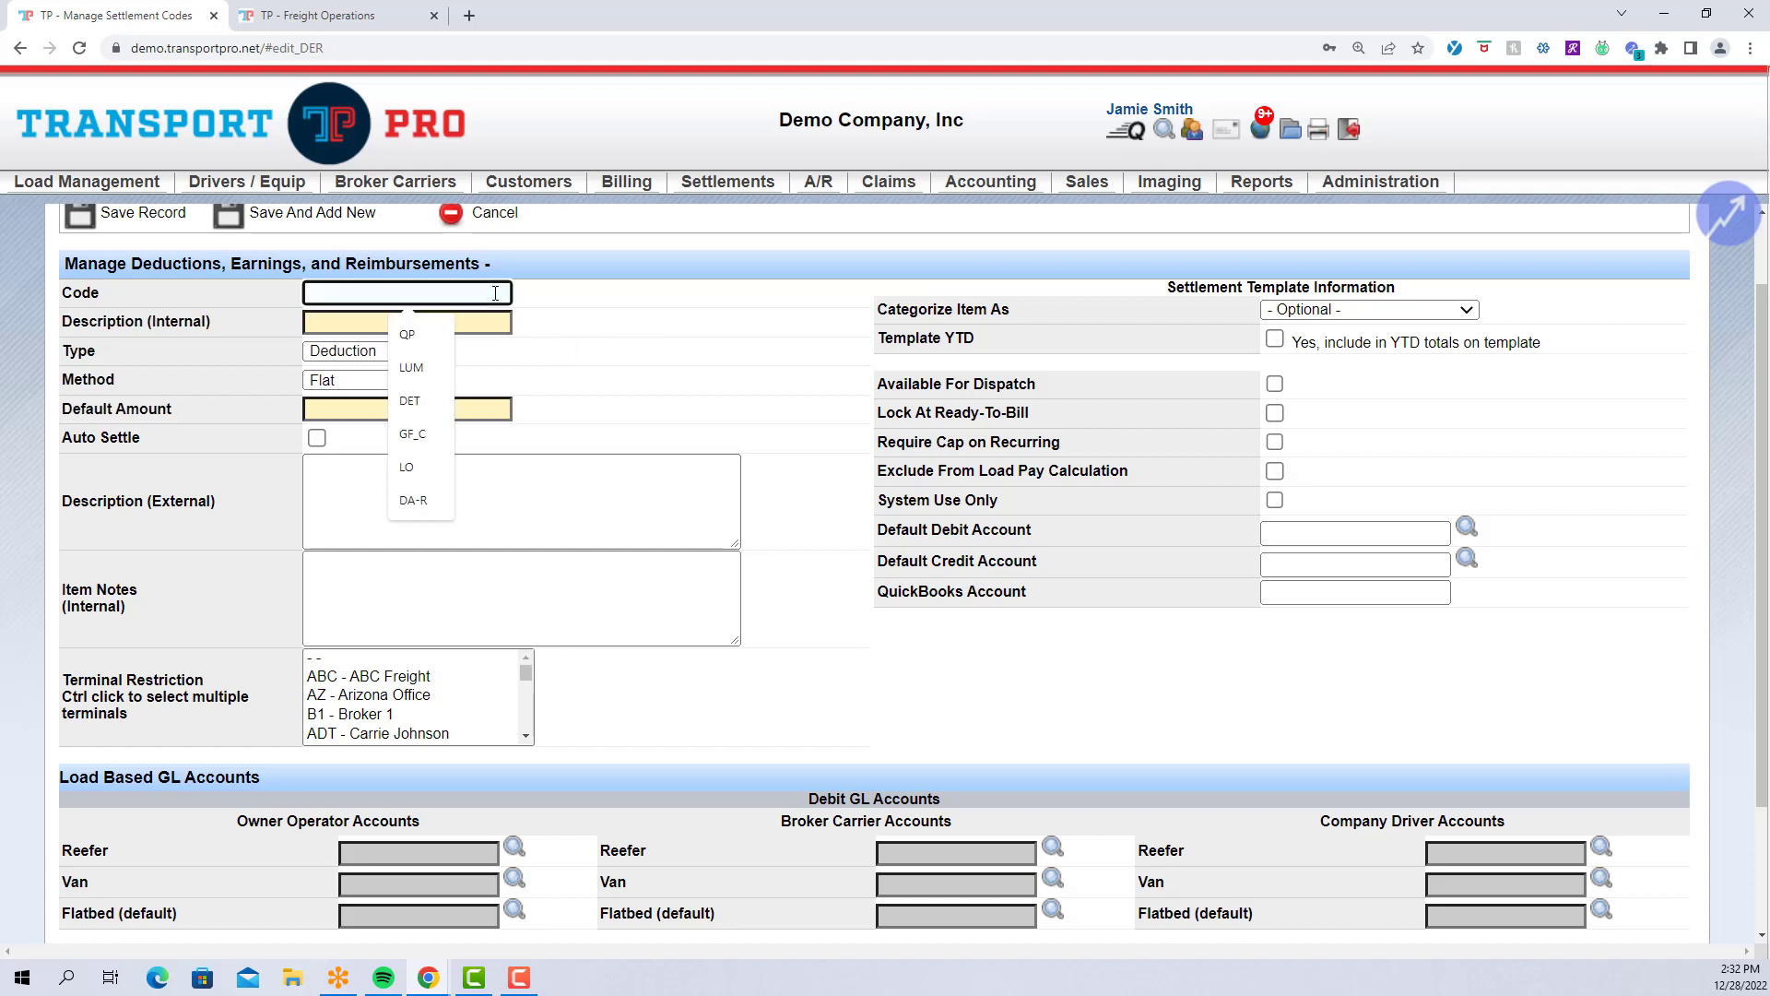
text(STOP)
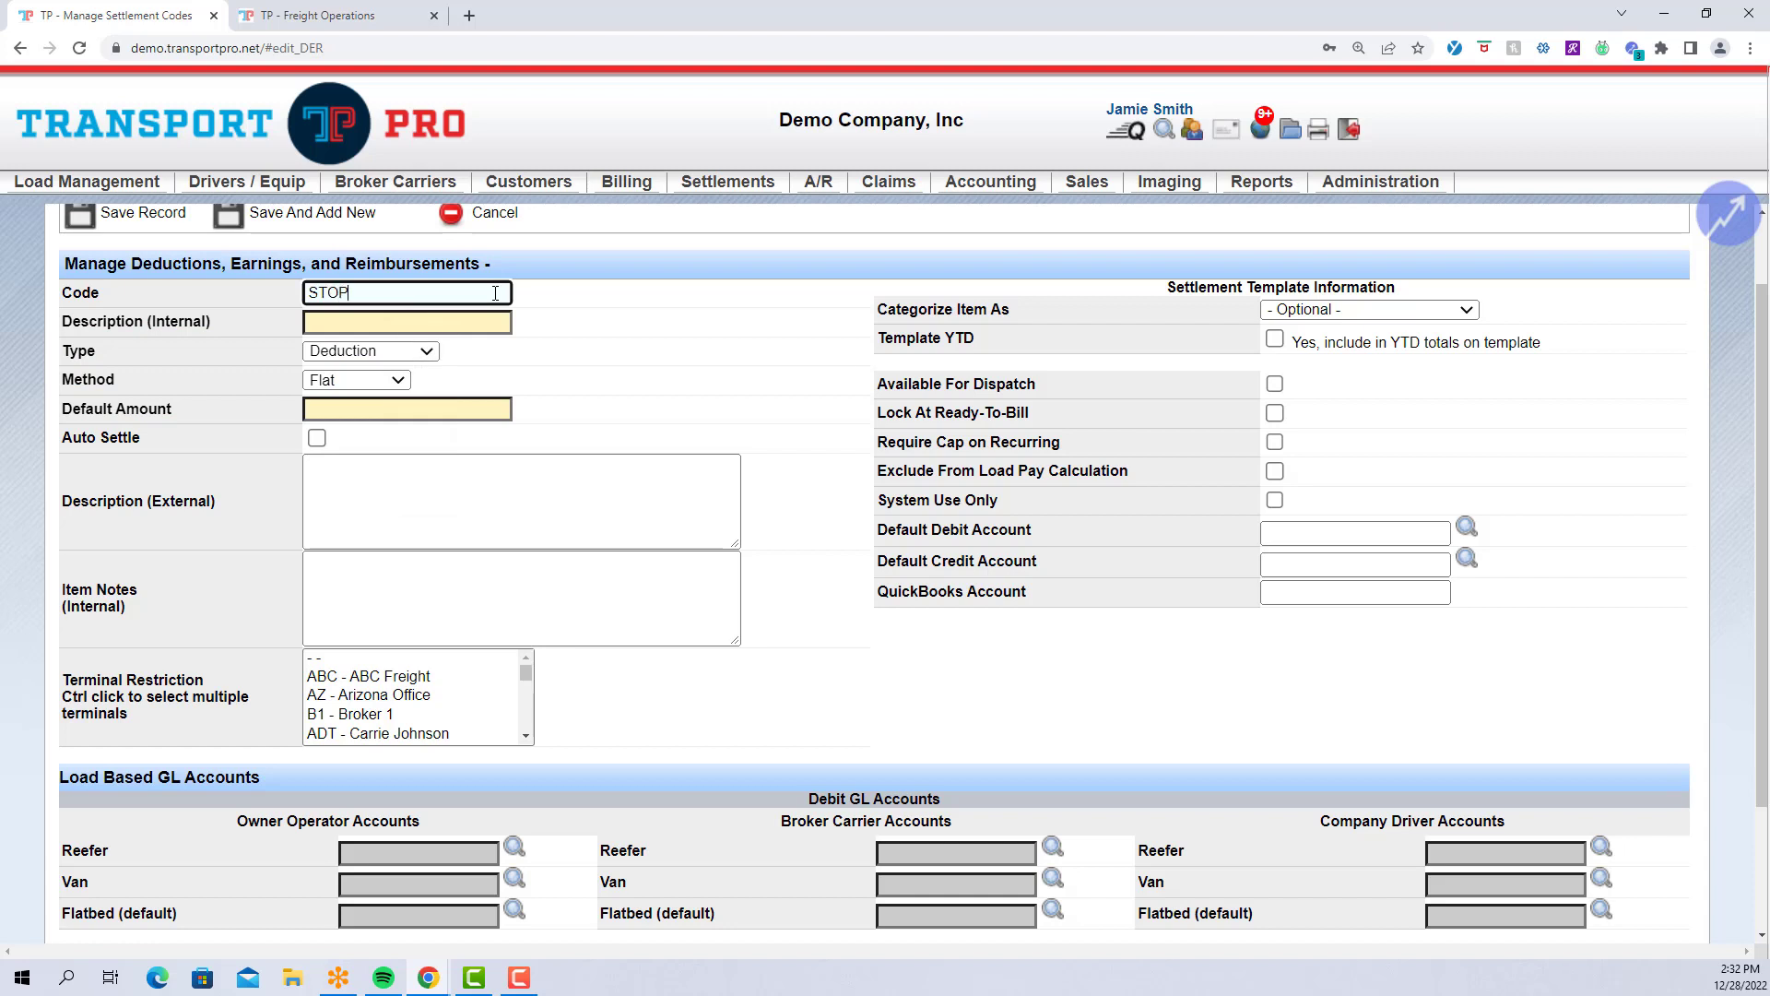
click(499, 321)
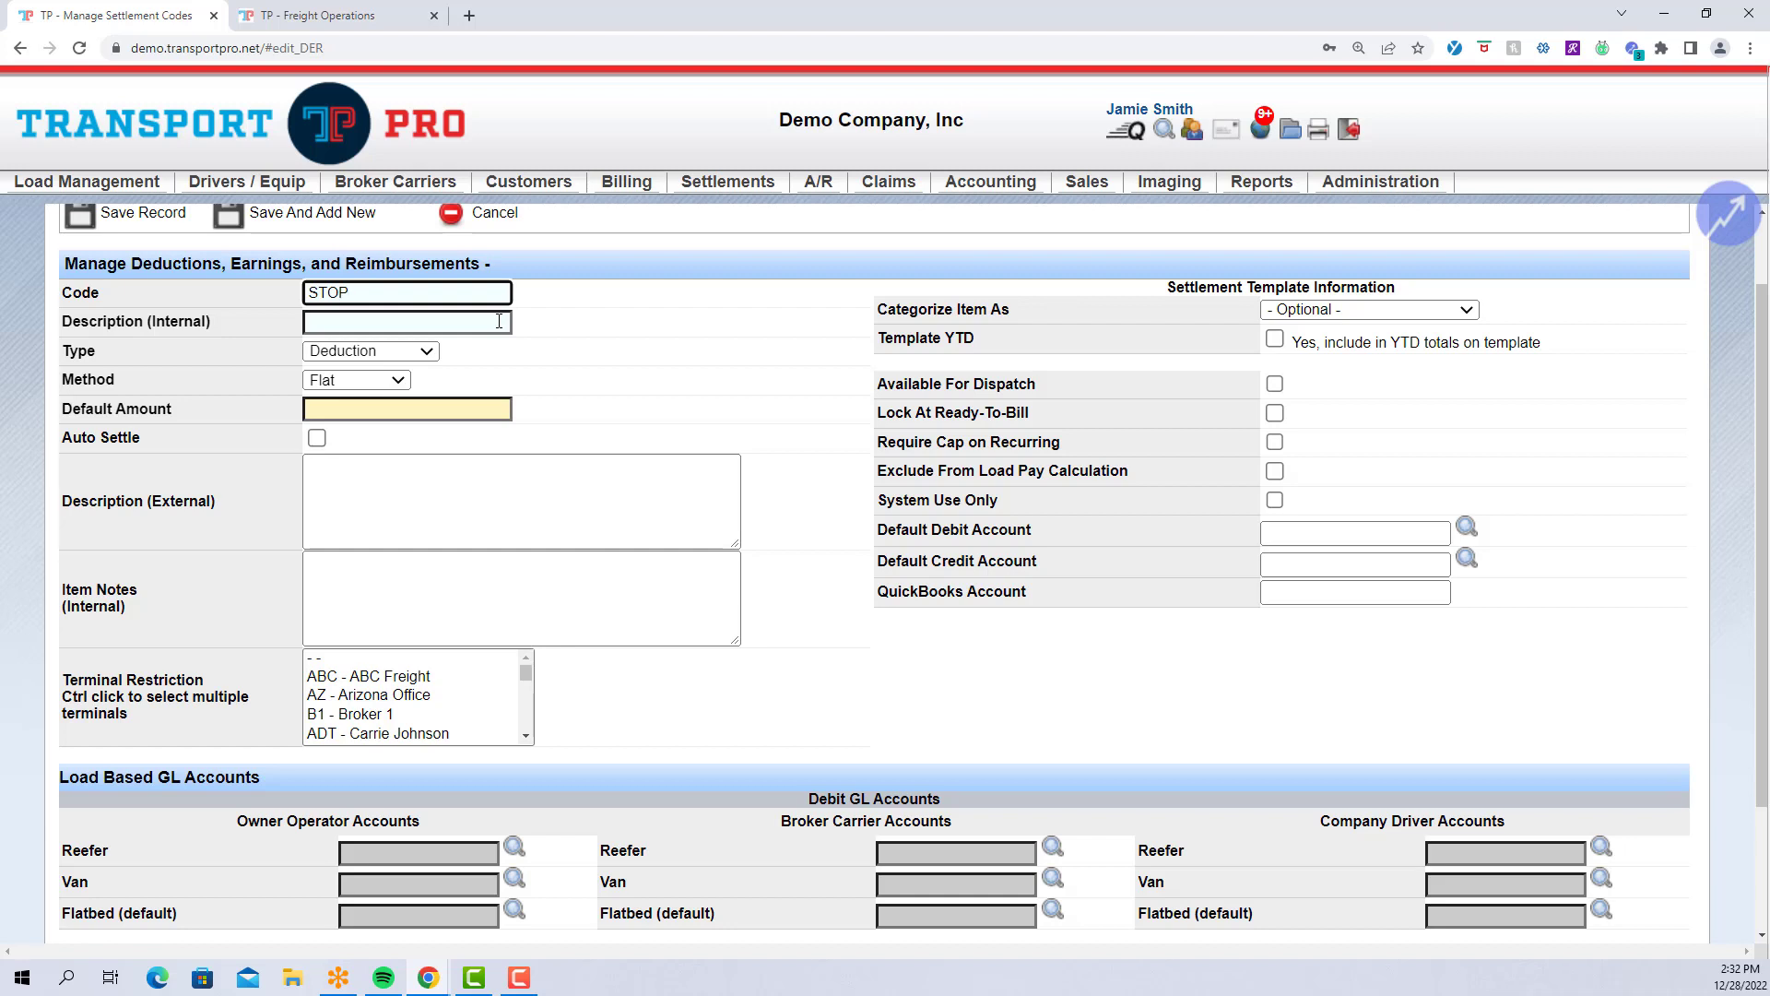
click(499, 321)
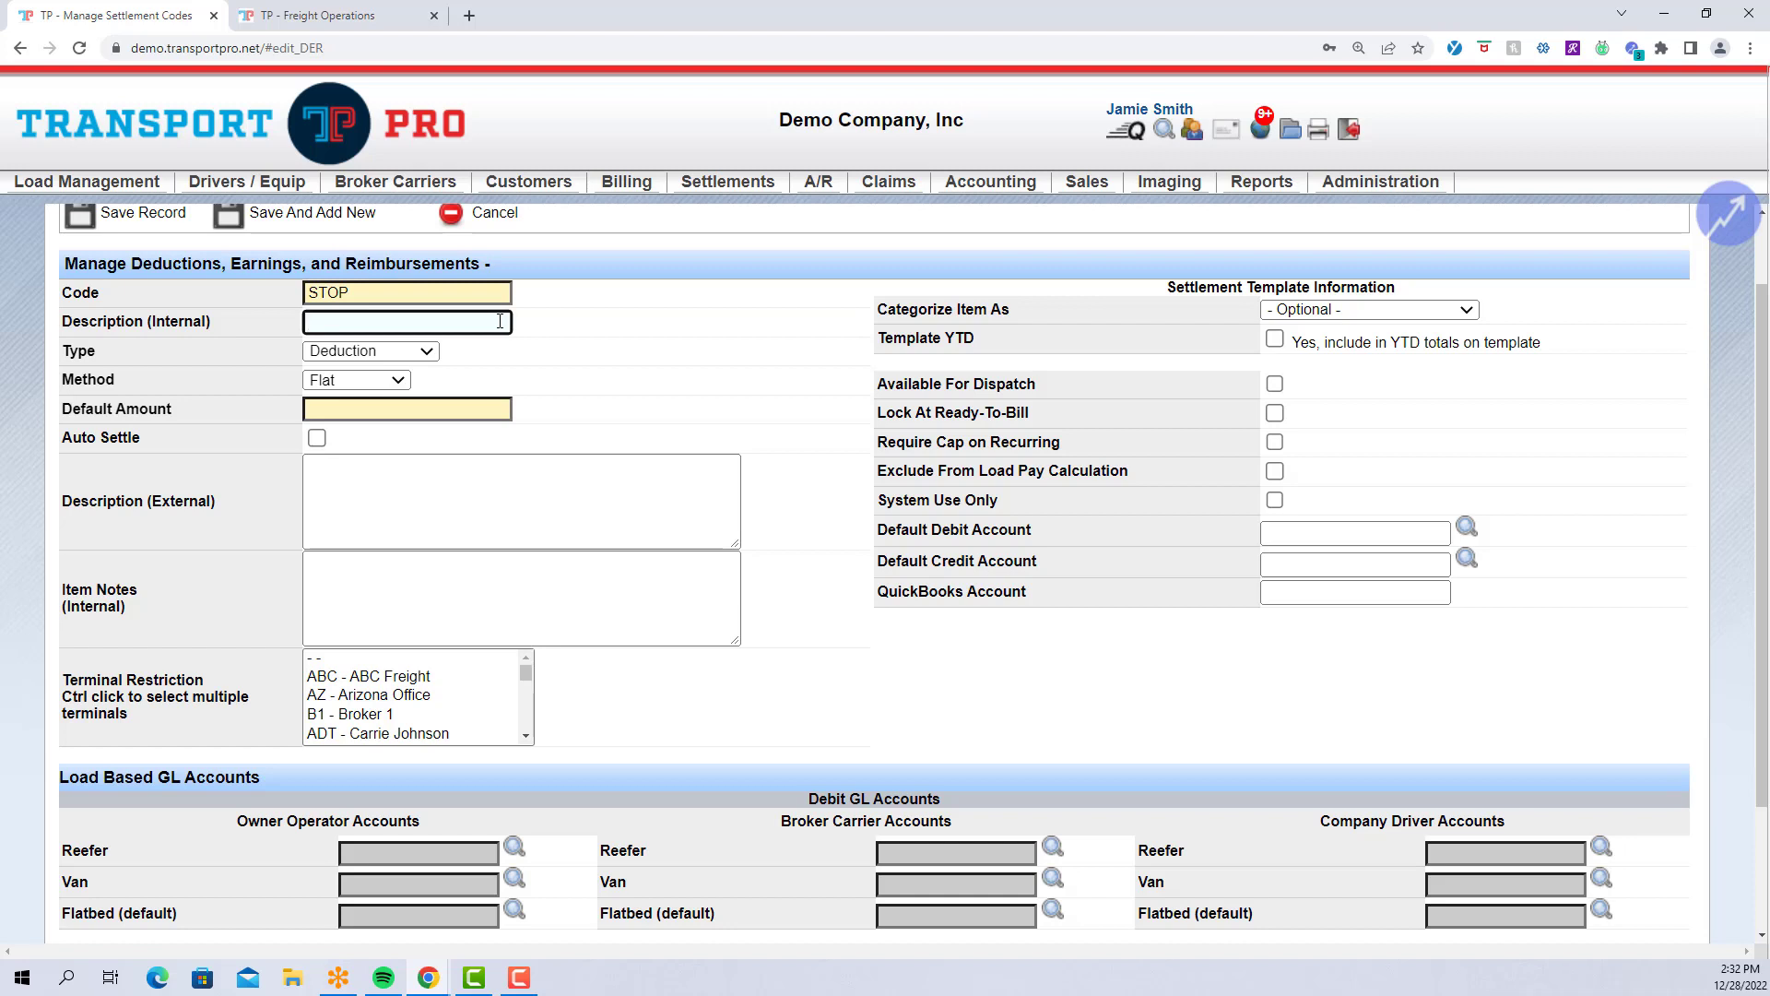
text(Stopoff)
click(594, 369)
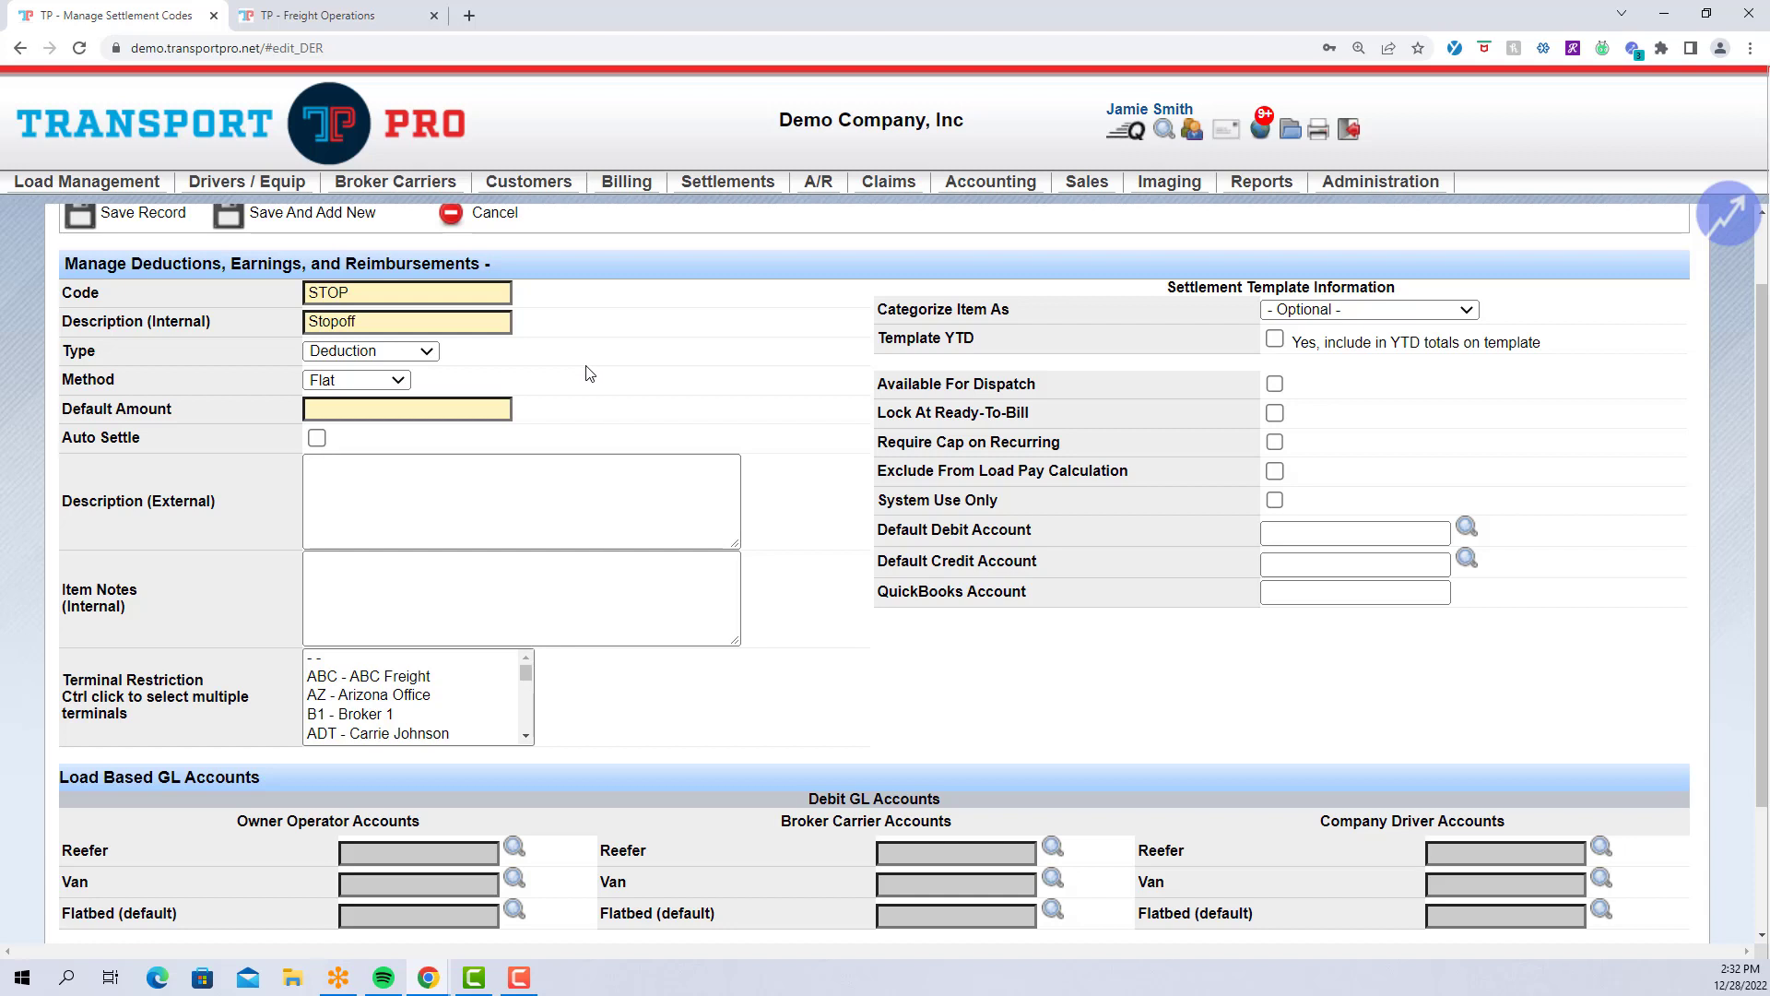
Set the STOP code's type to Earning, keep method Flat, and enter default amount 100.
click(422, 356)
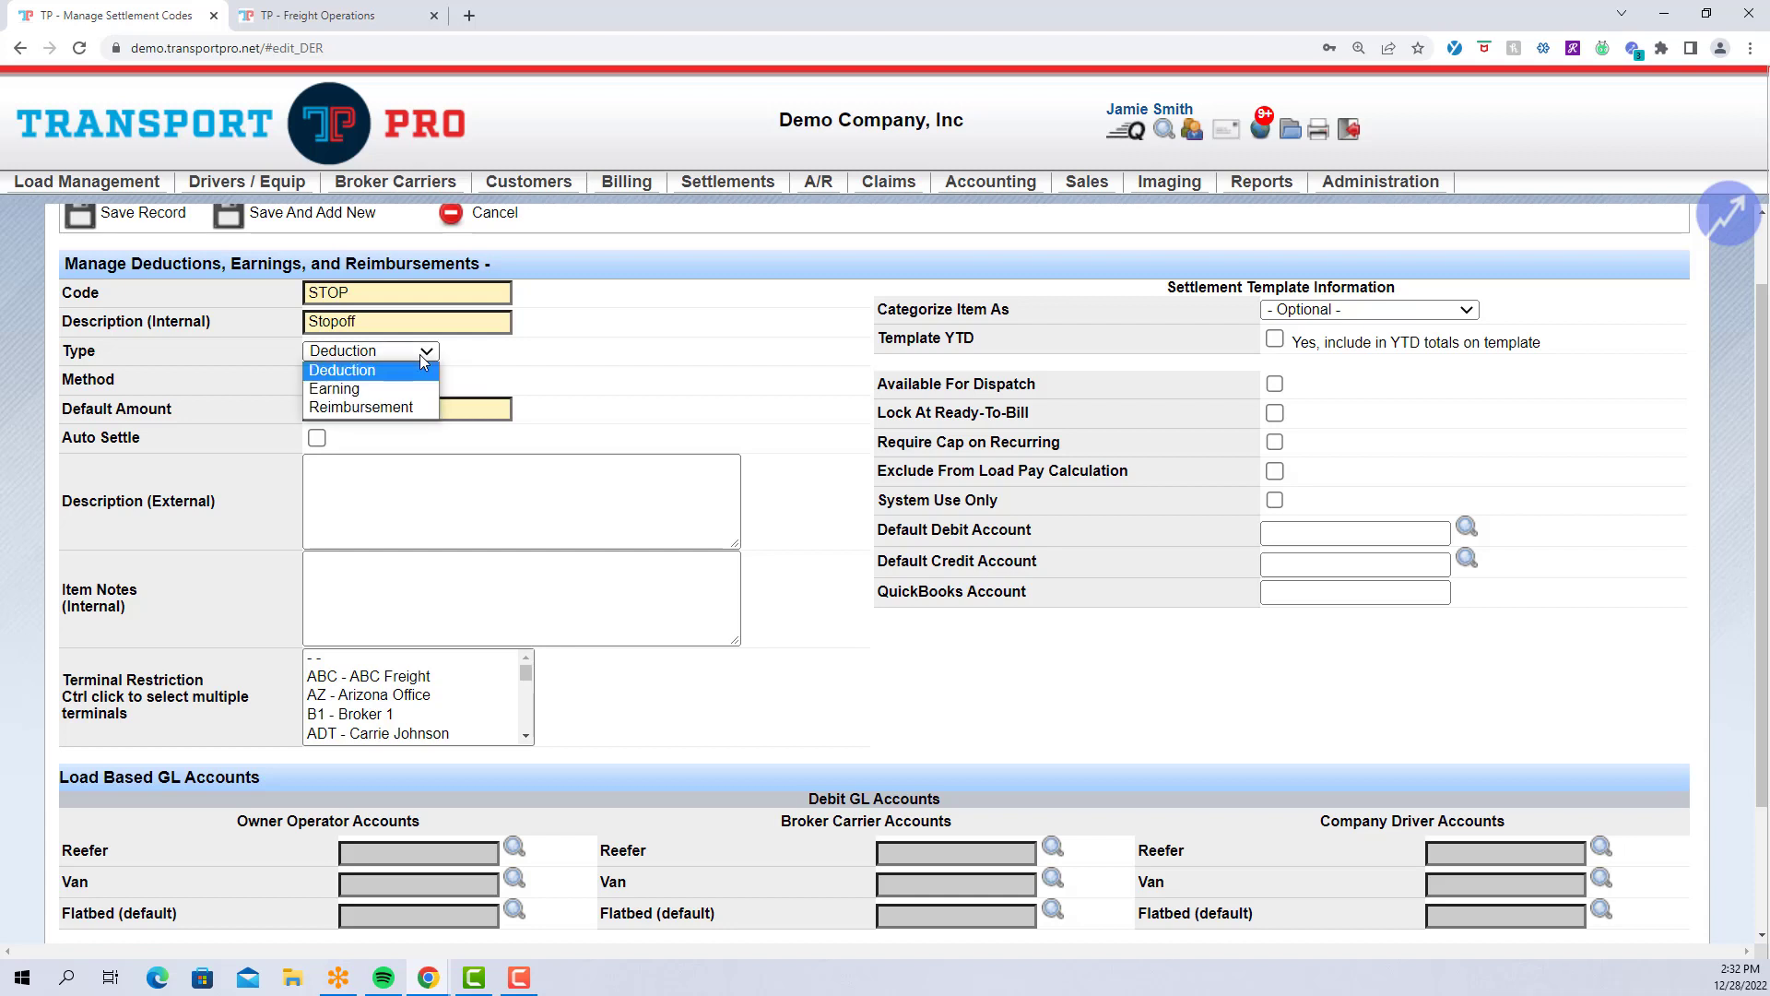
click(387, 389)
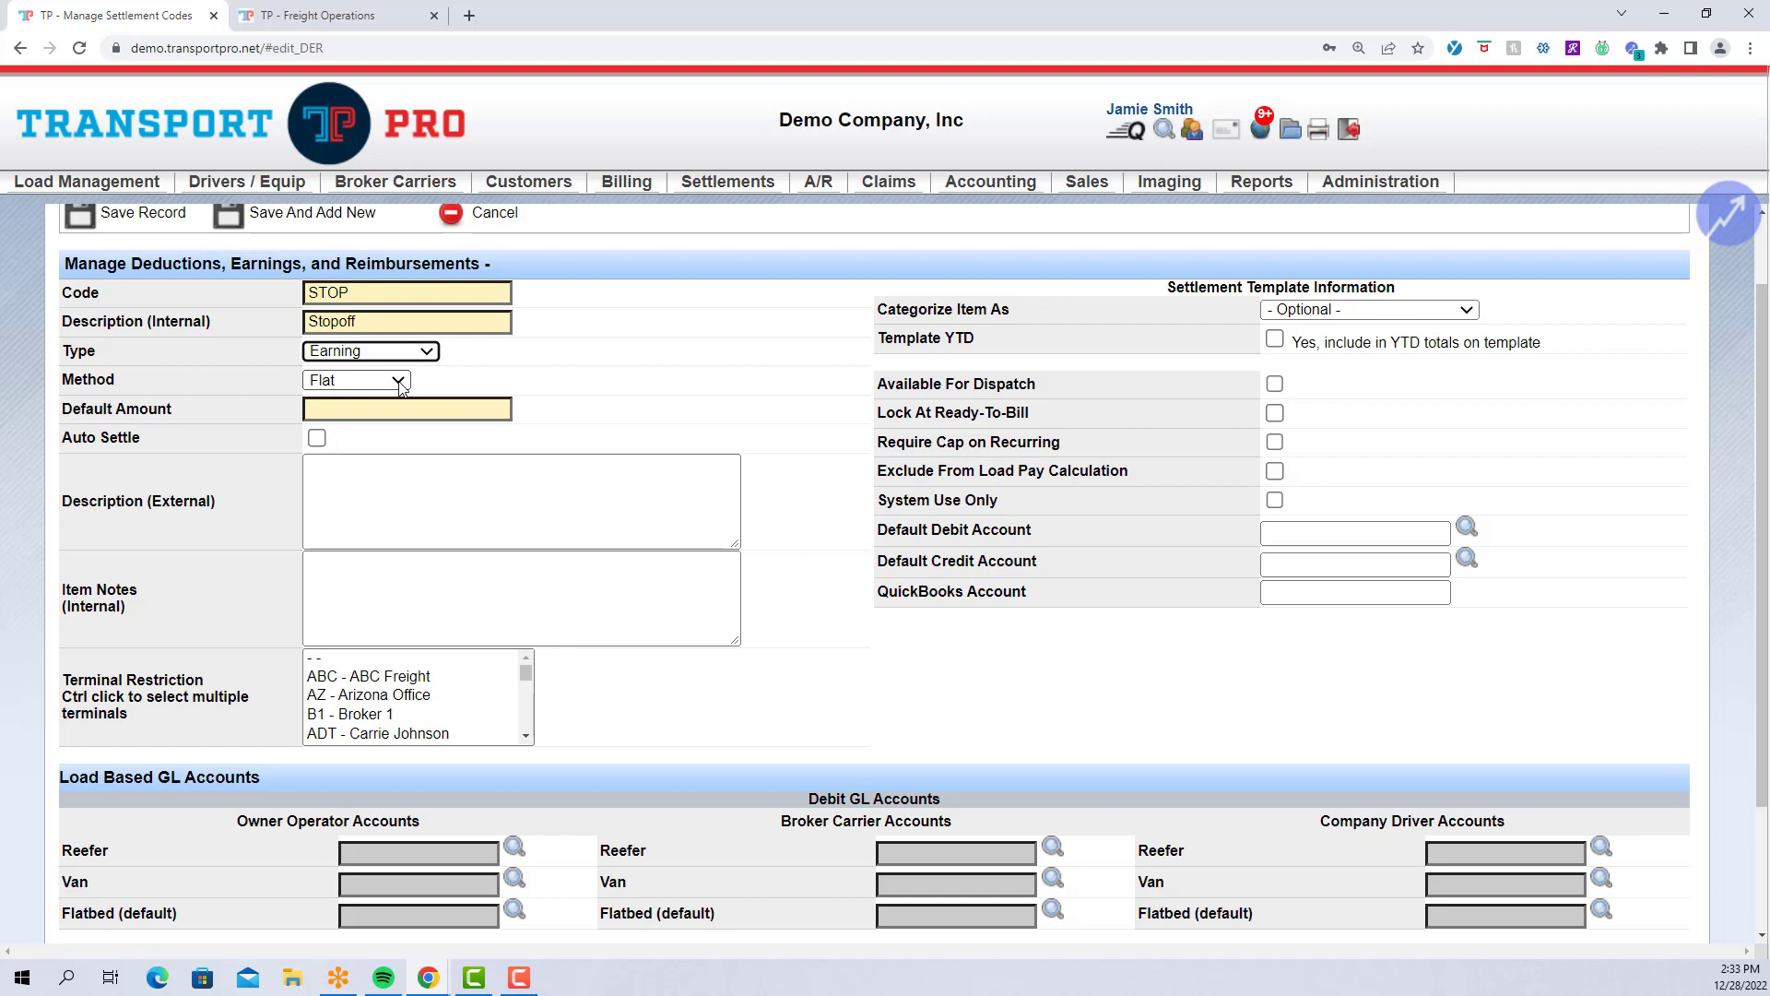
click(400, 382)
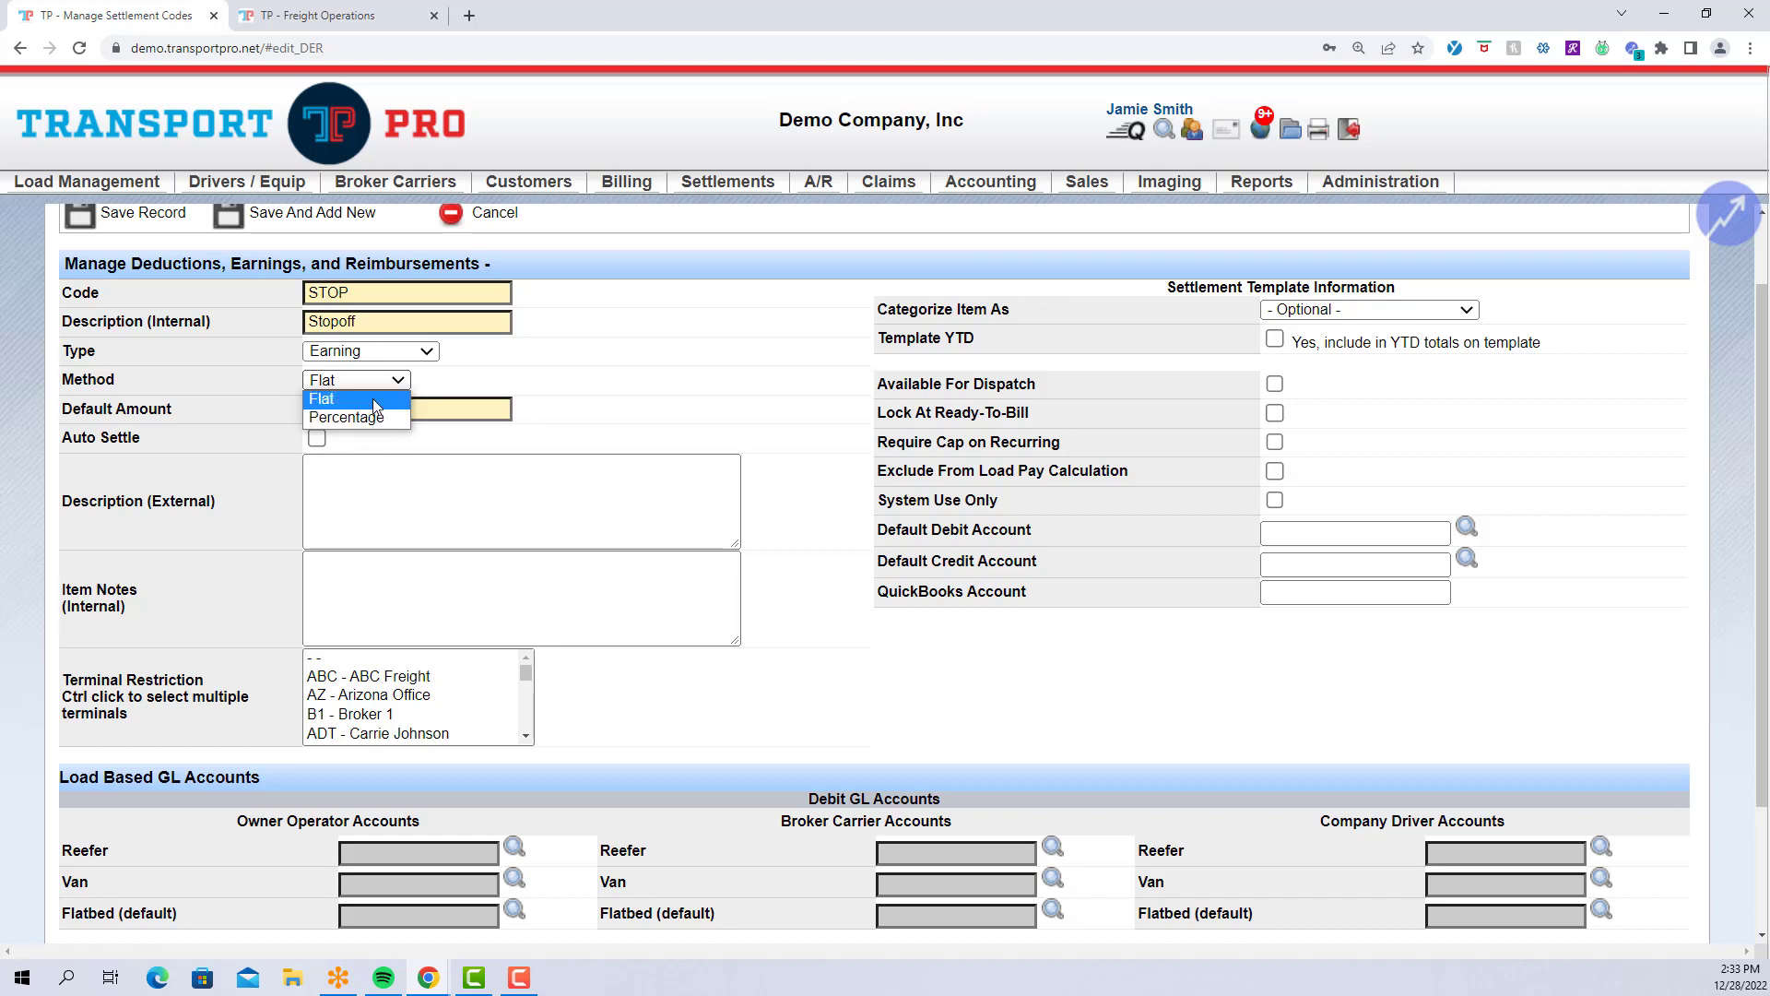
click(373, 398)
click(505, 384)
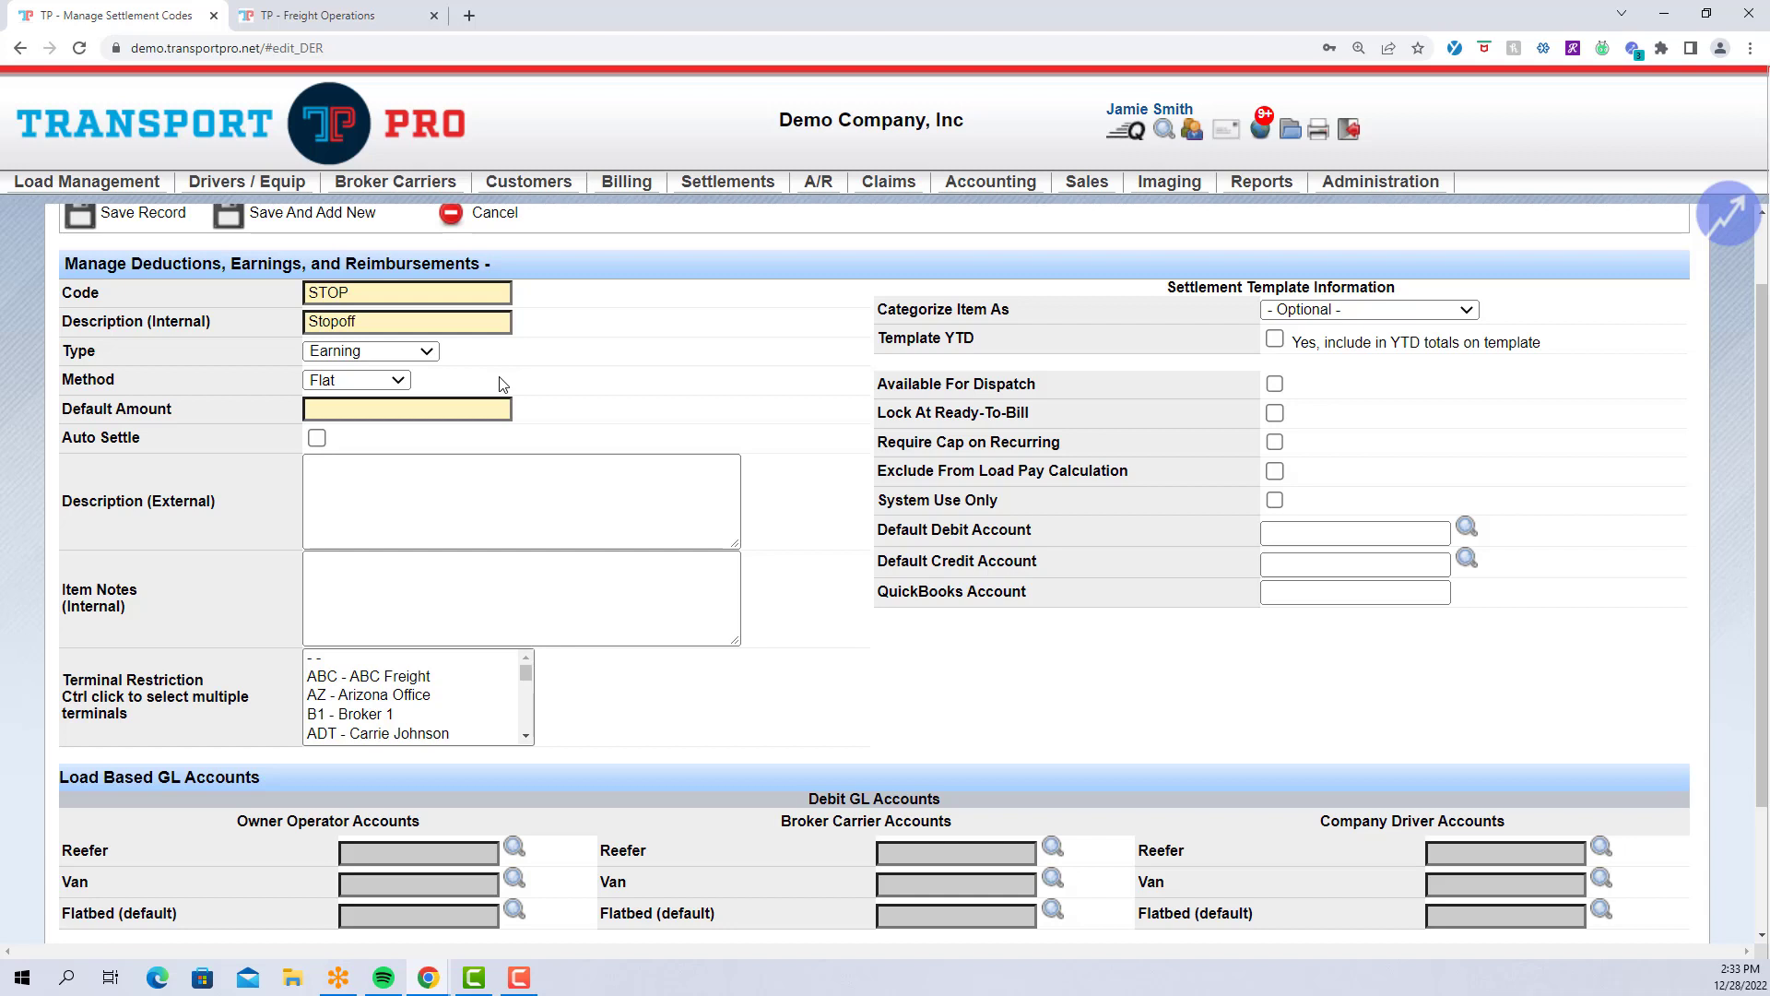
click(478, 407)
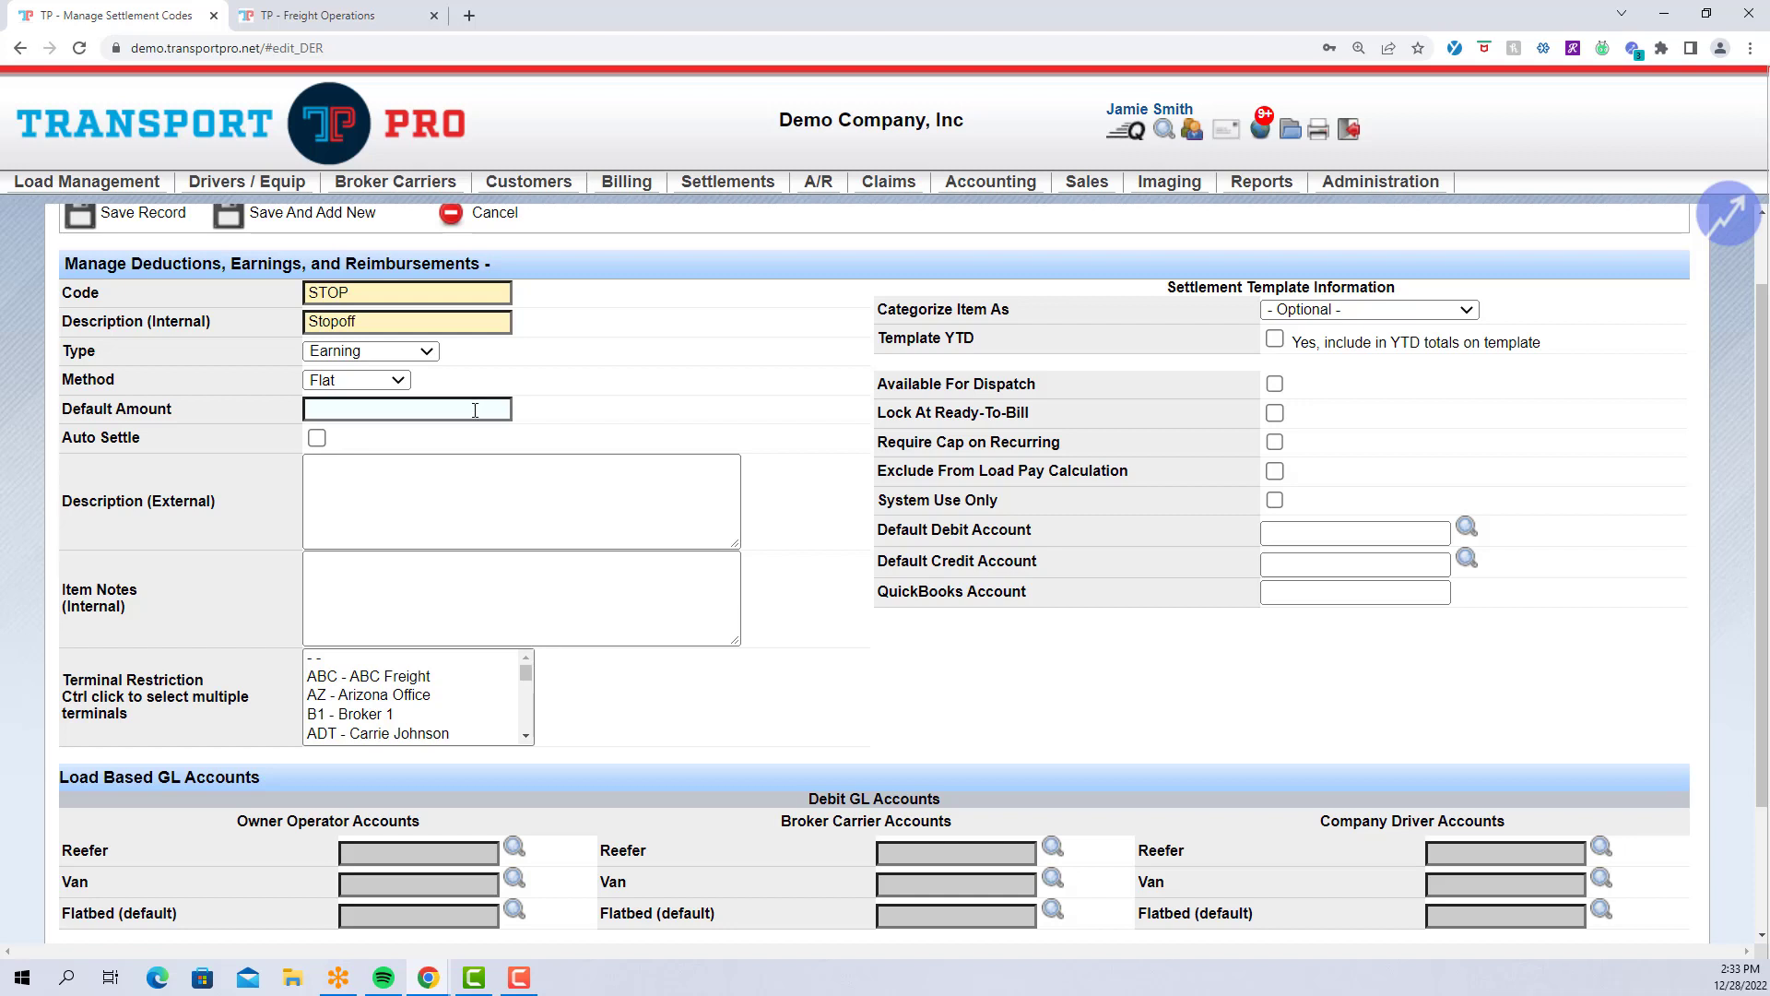
click(478, 410)
text(100)
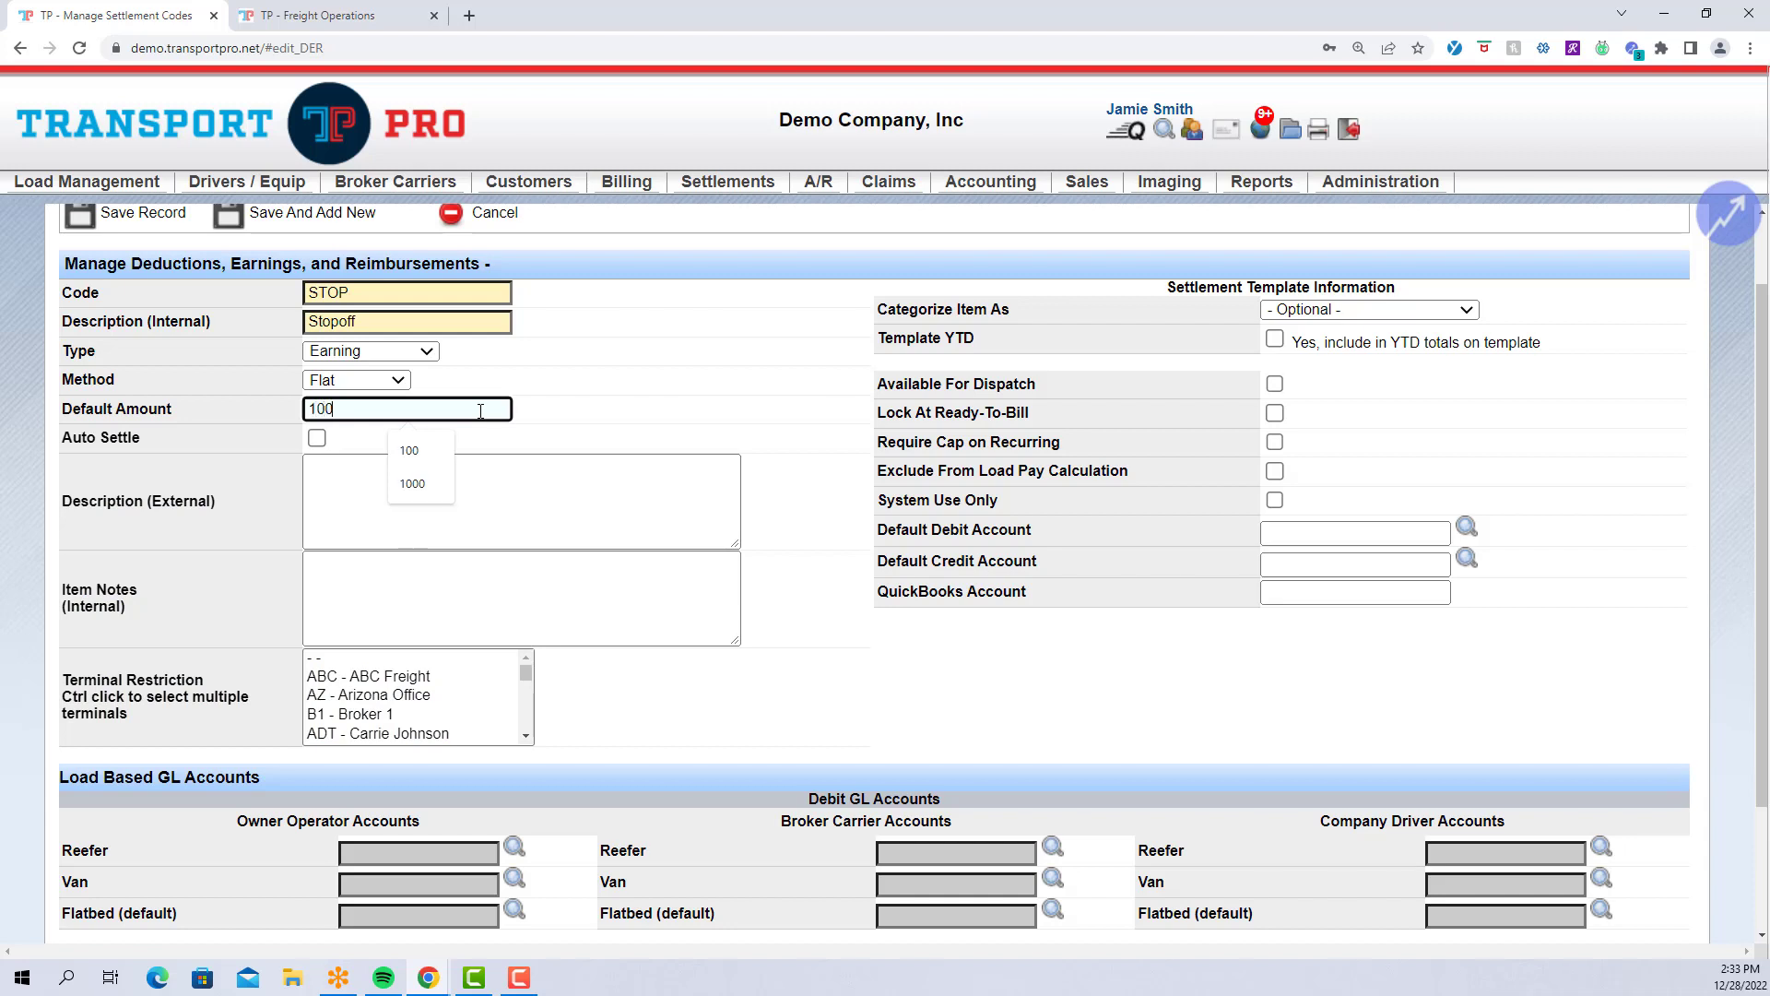
click(613, 439)
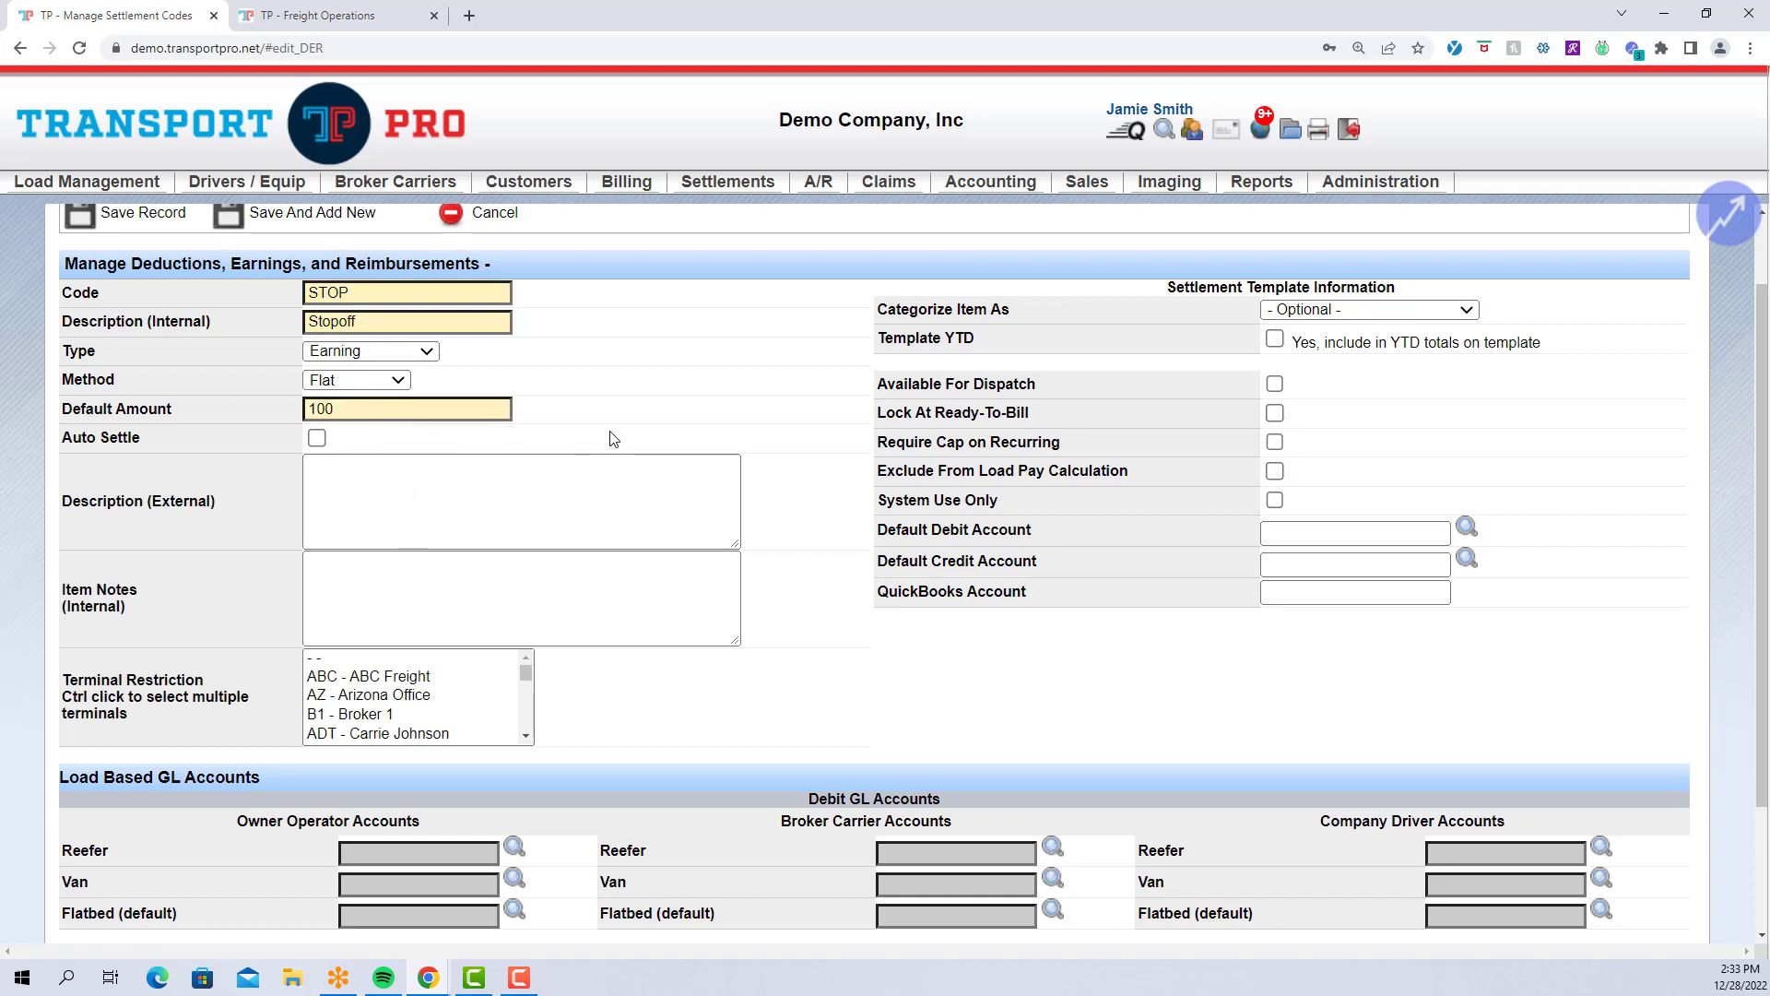
Change the STOP code's default amount from 100 to 0.
double_click(501, 409)
text(0)
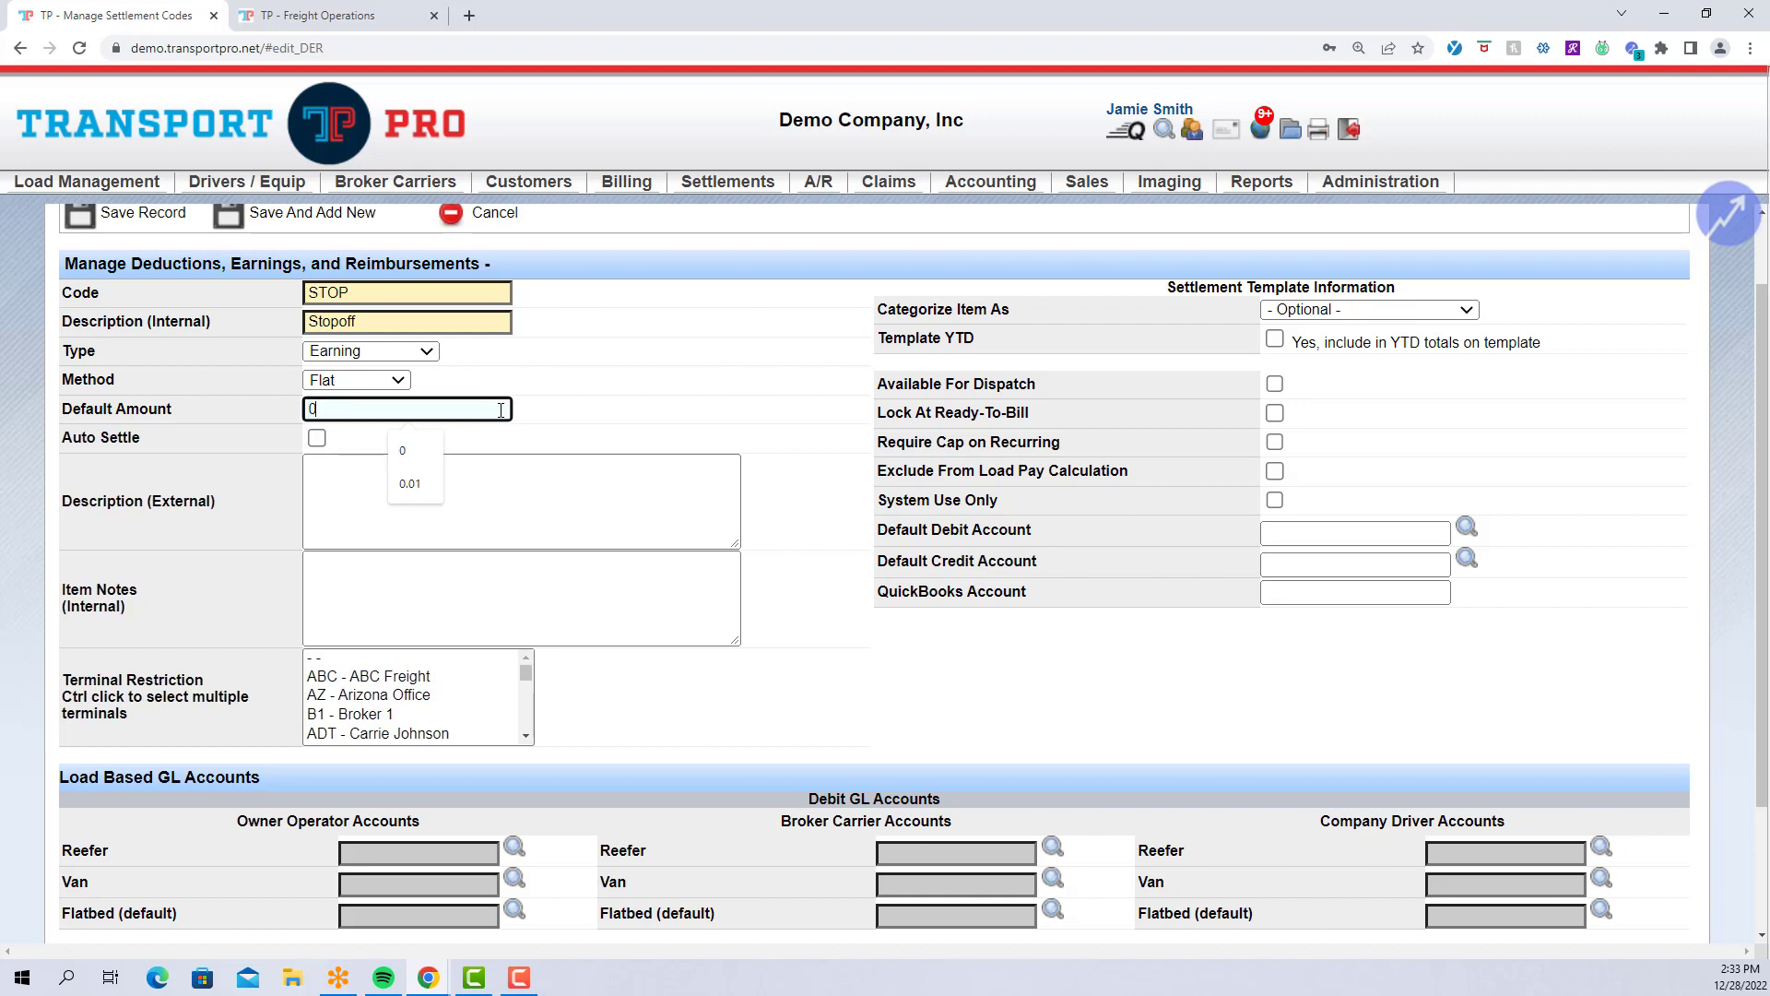
click(612, 418)
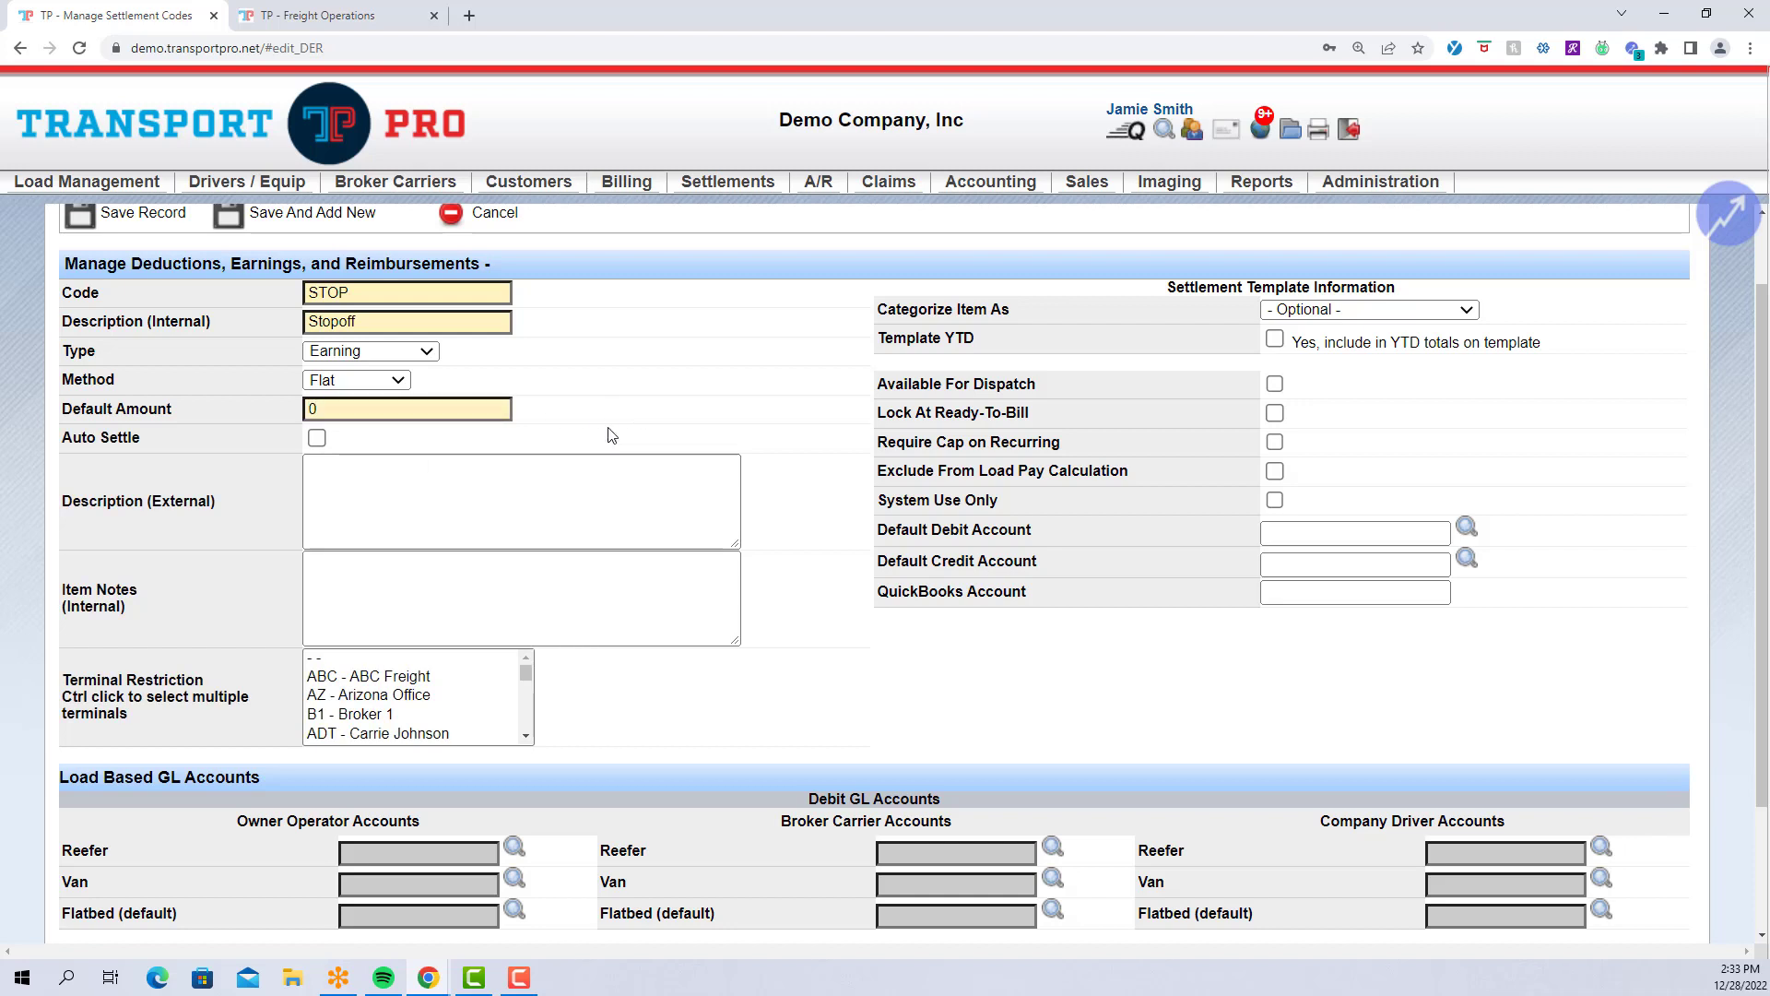
Enter Stopoff as the external description, then move to Item Notes (Internal).
click(611, 490)
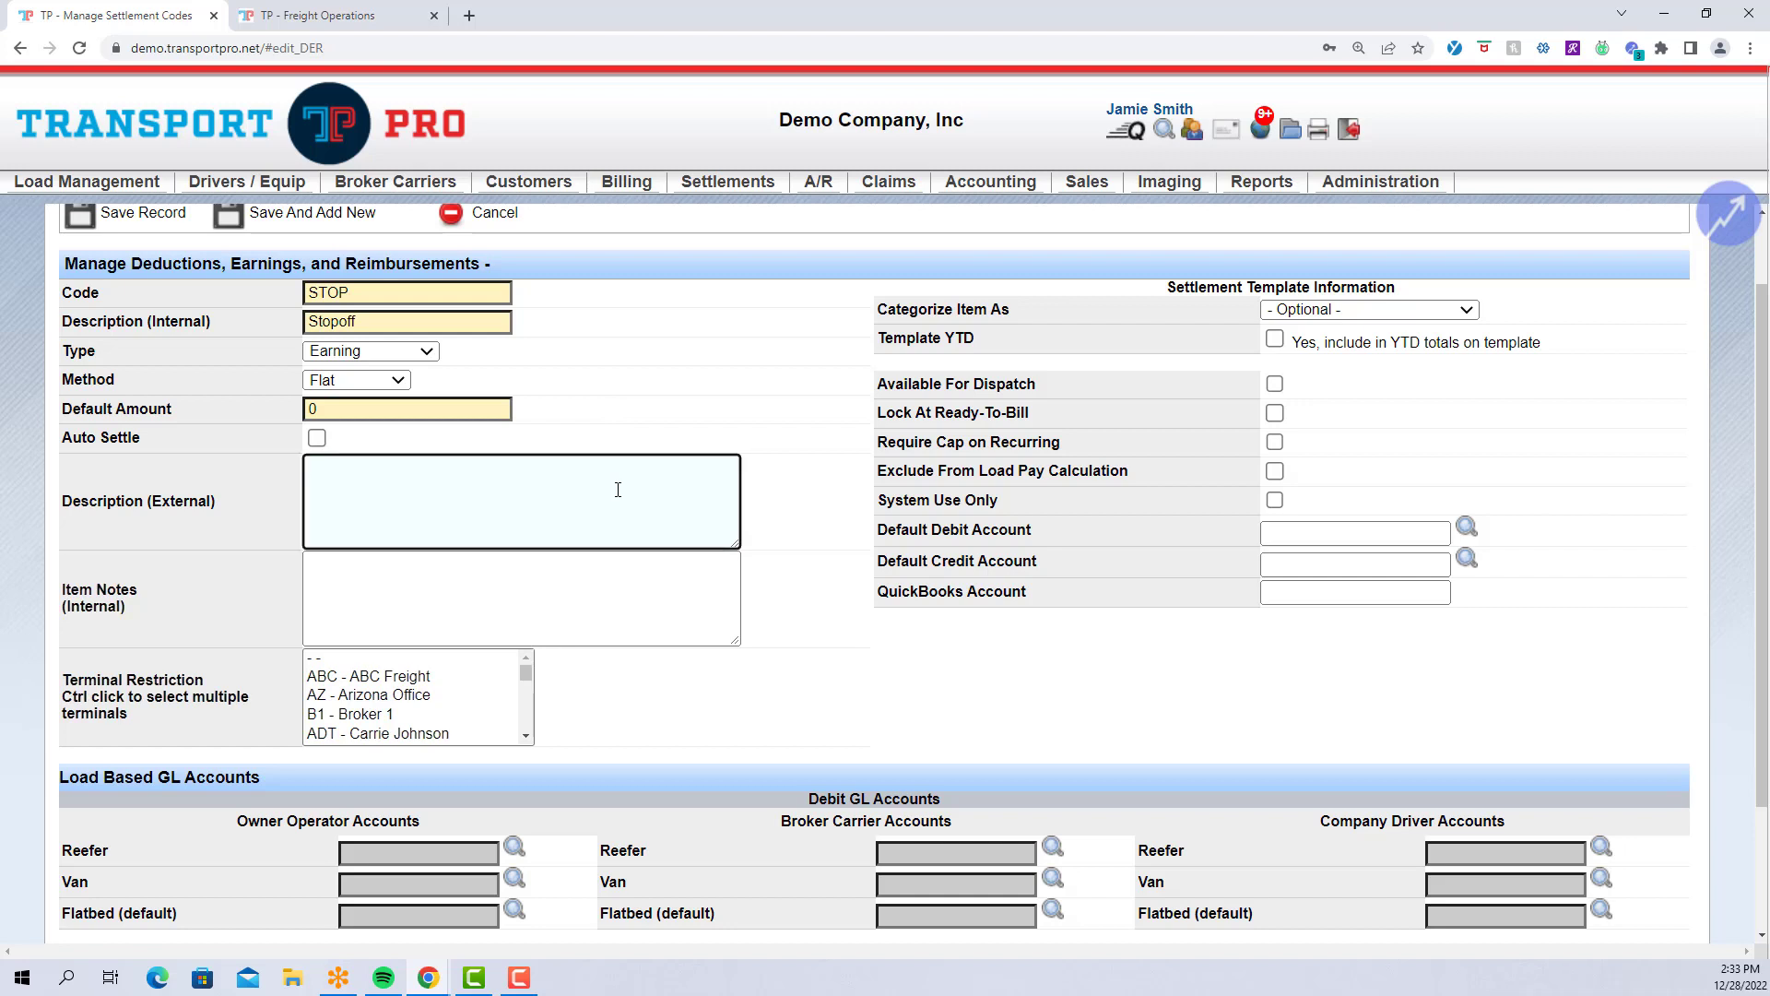
text(Stopoff)
click(820, 523)
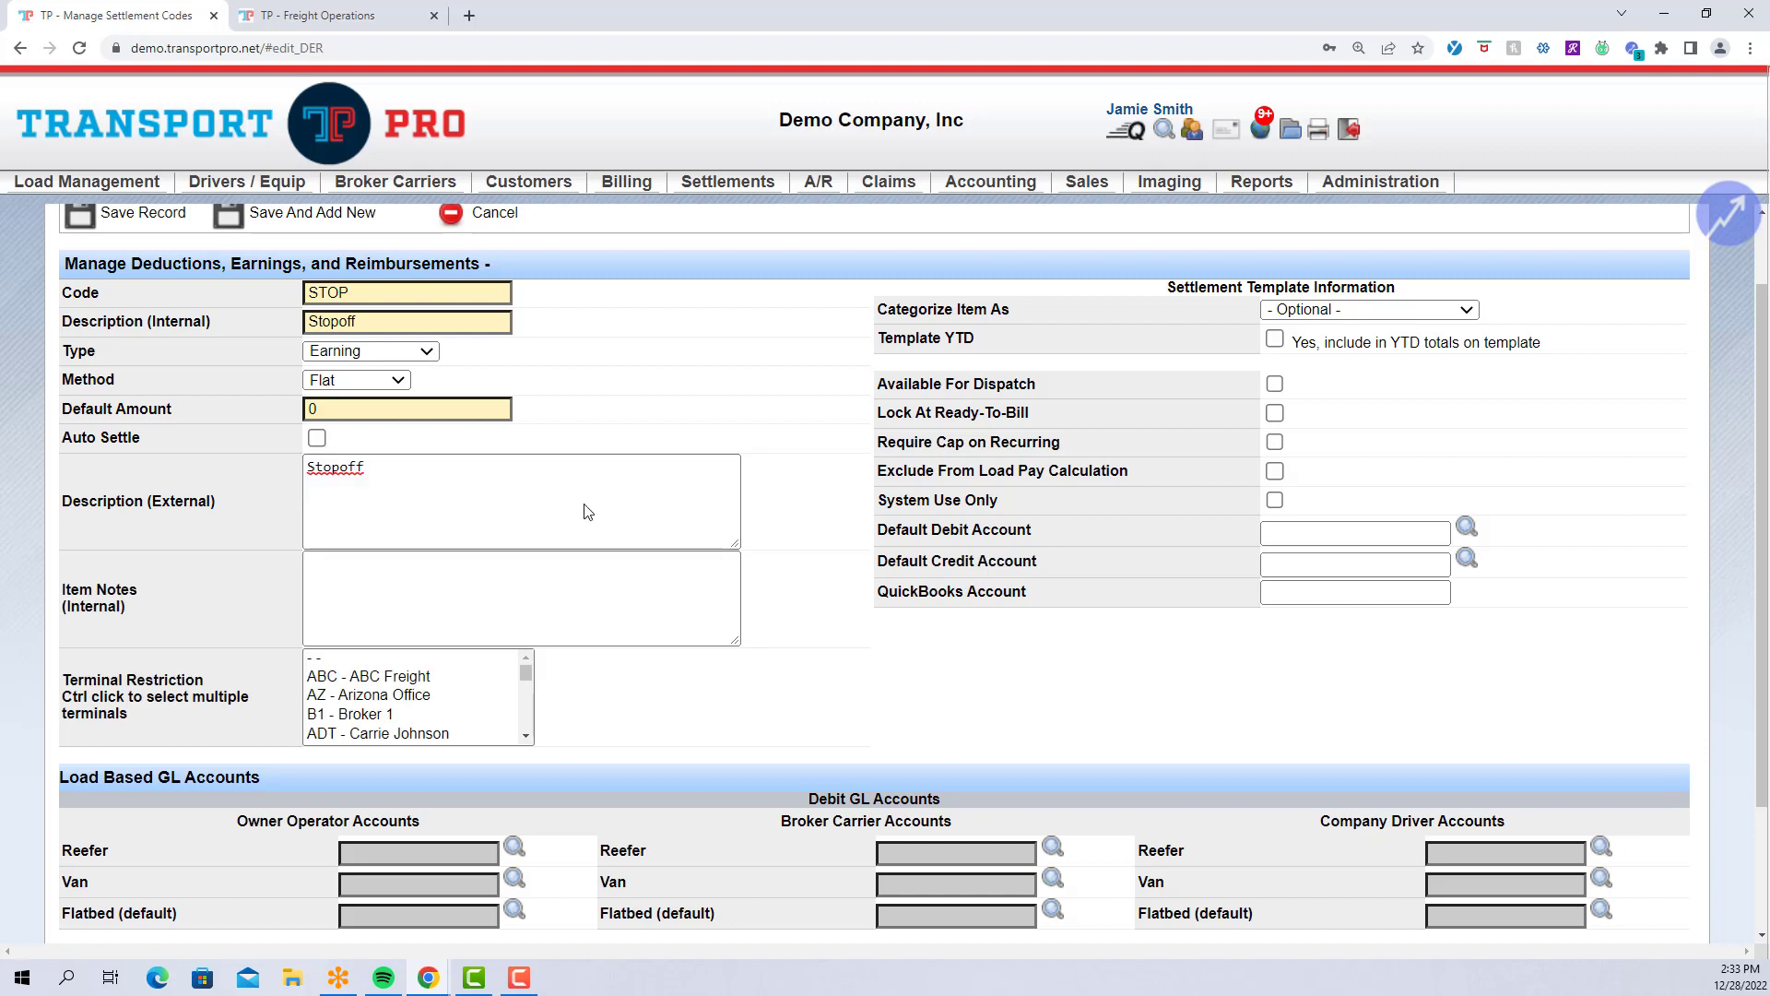
click(449, 473)
click(387, 583)
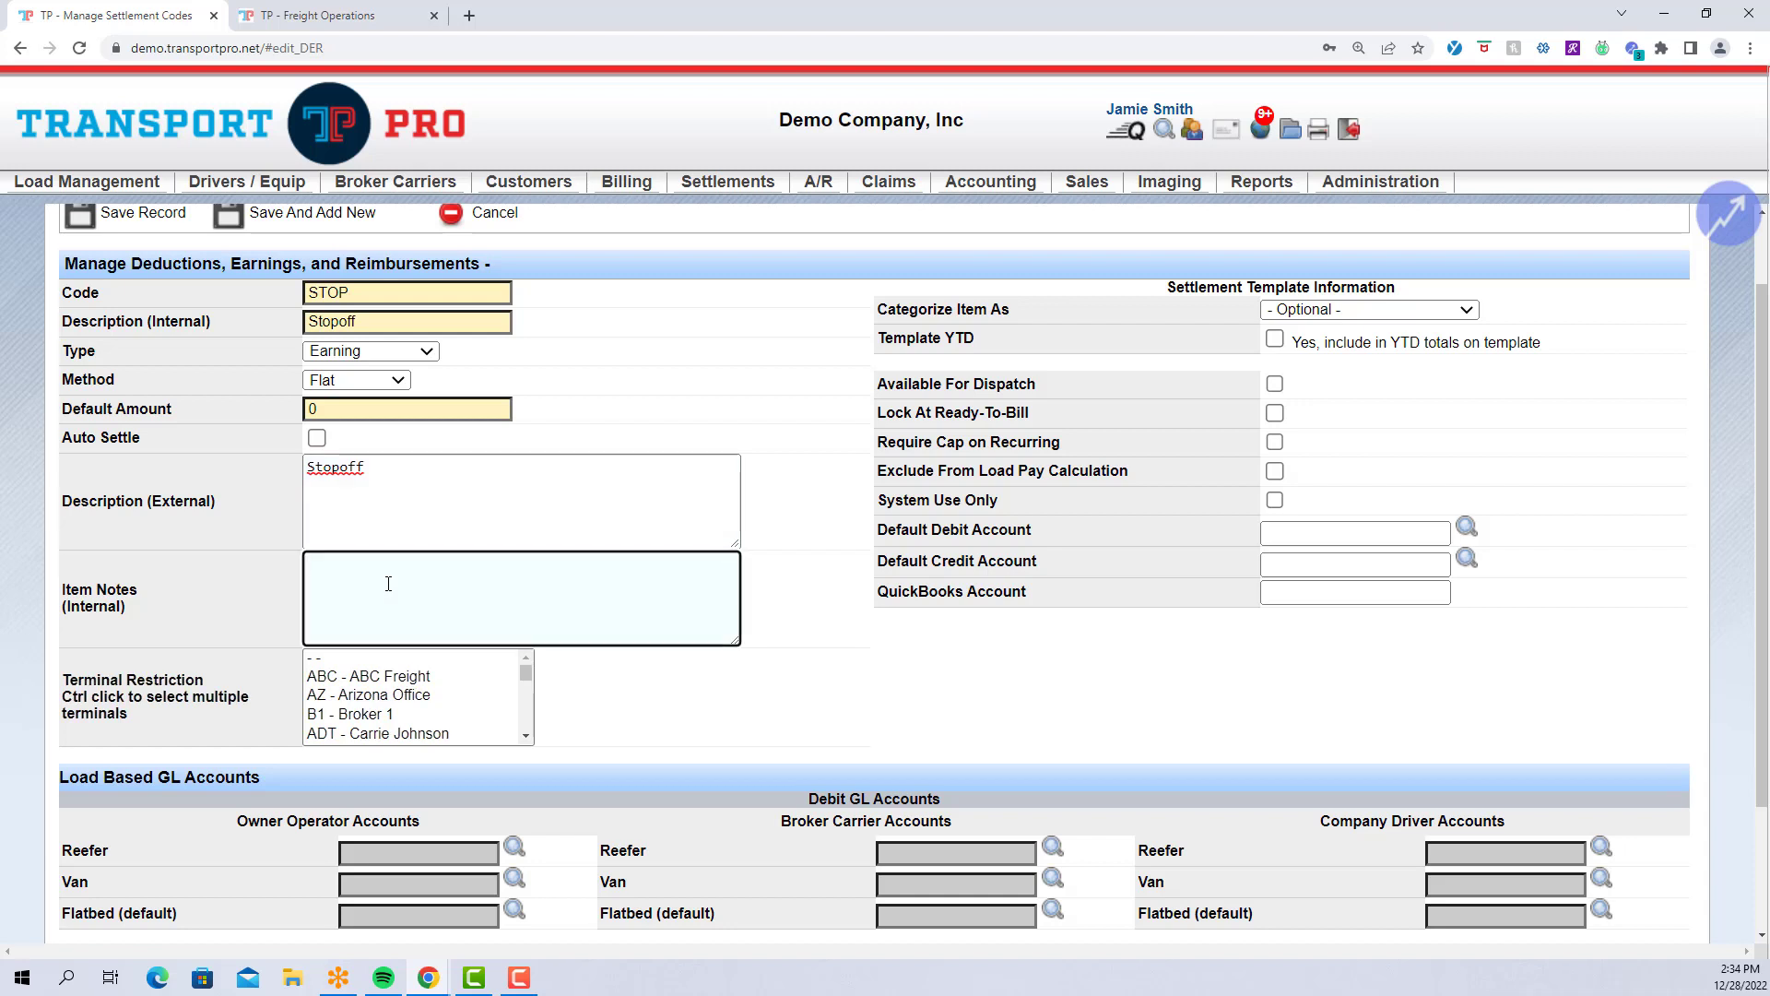
scroll(391, 583, down, 1)
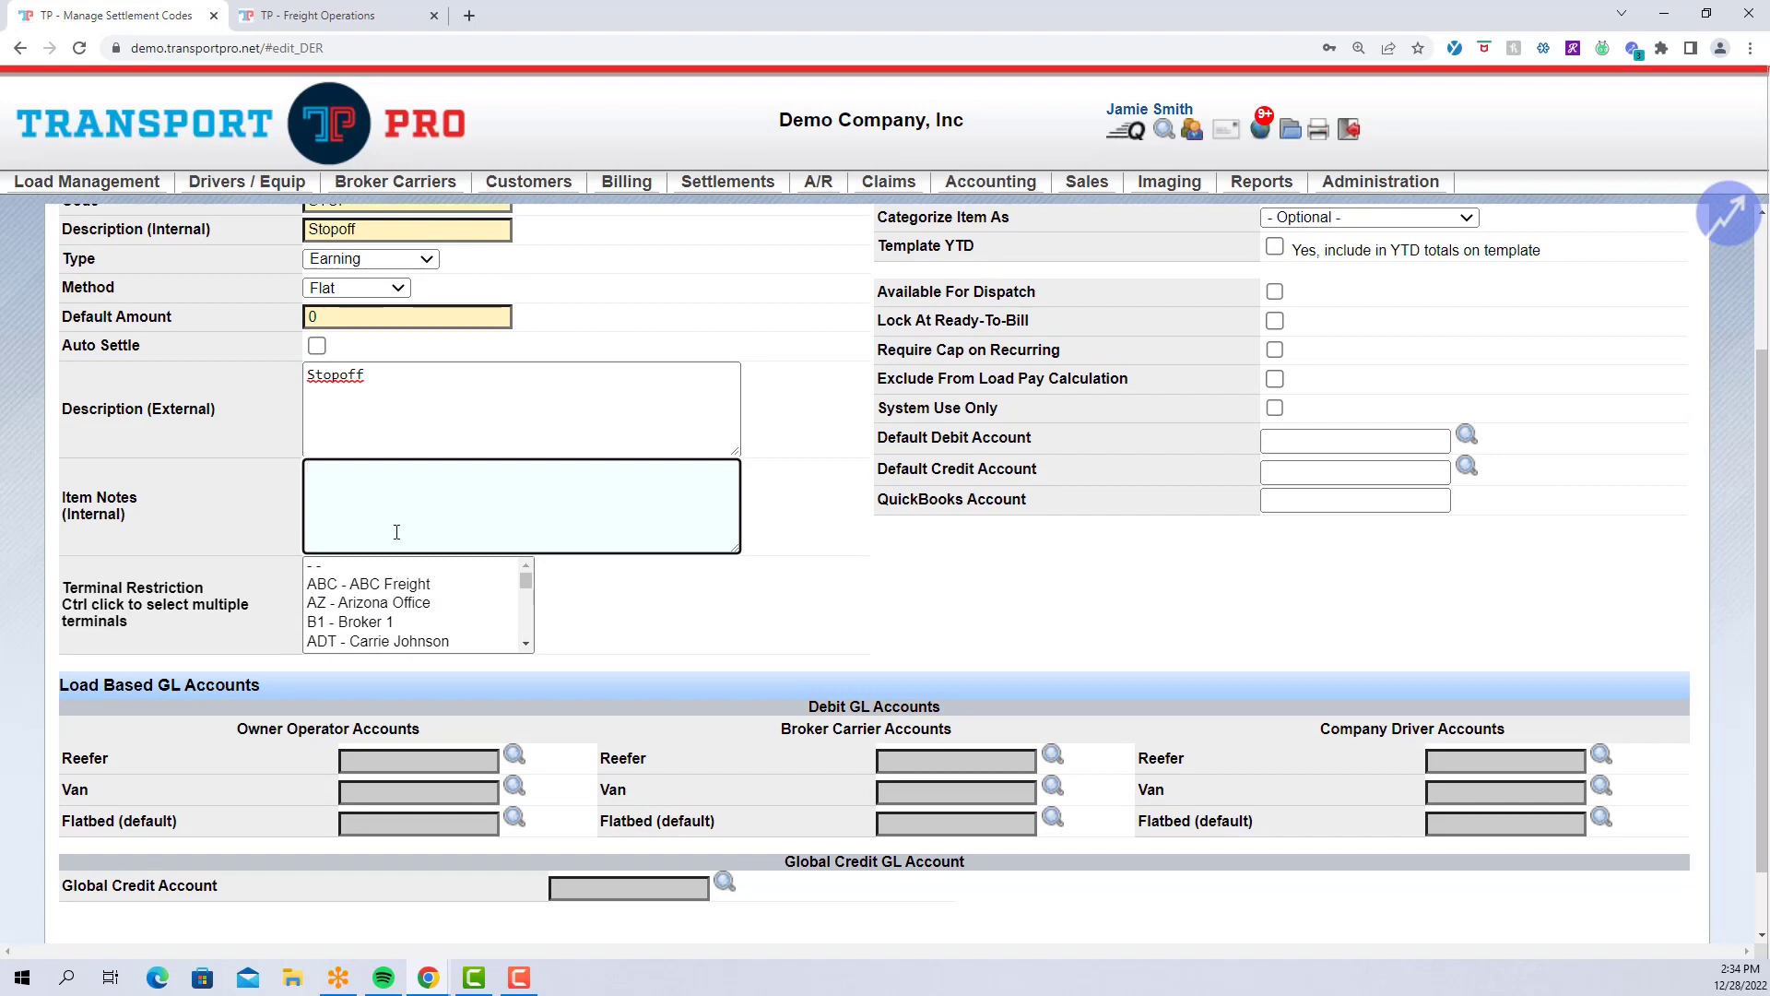
scroll(369, 576, up, 1)
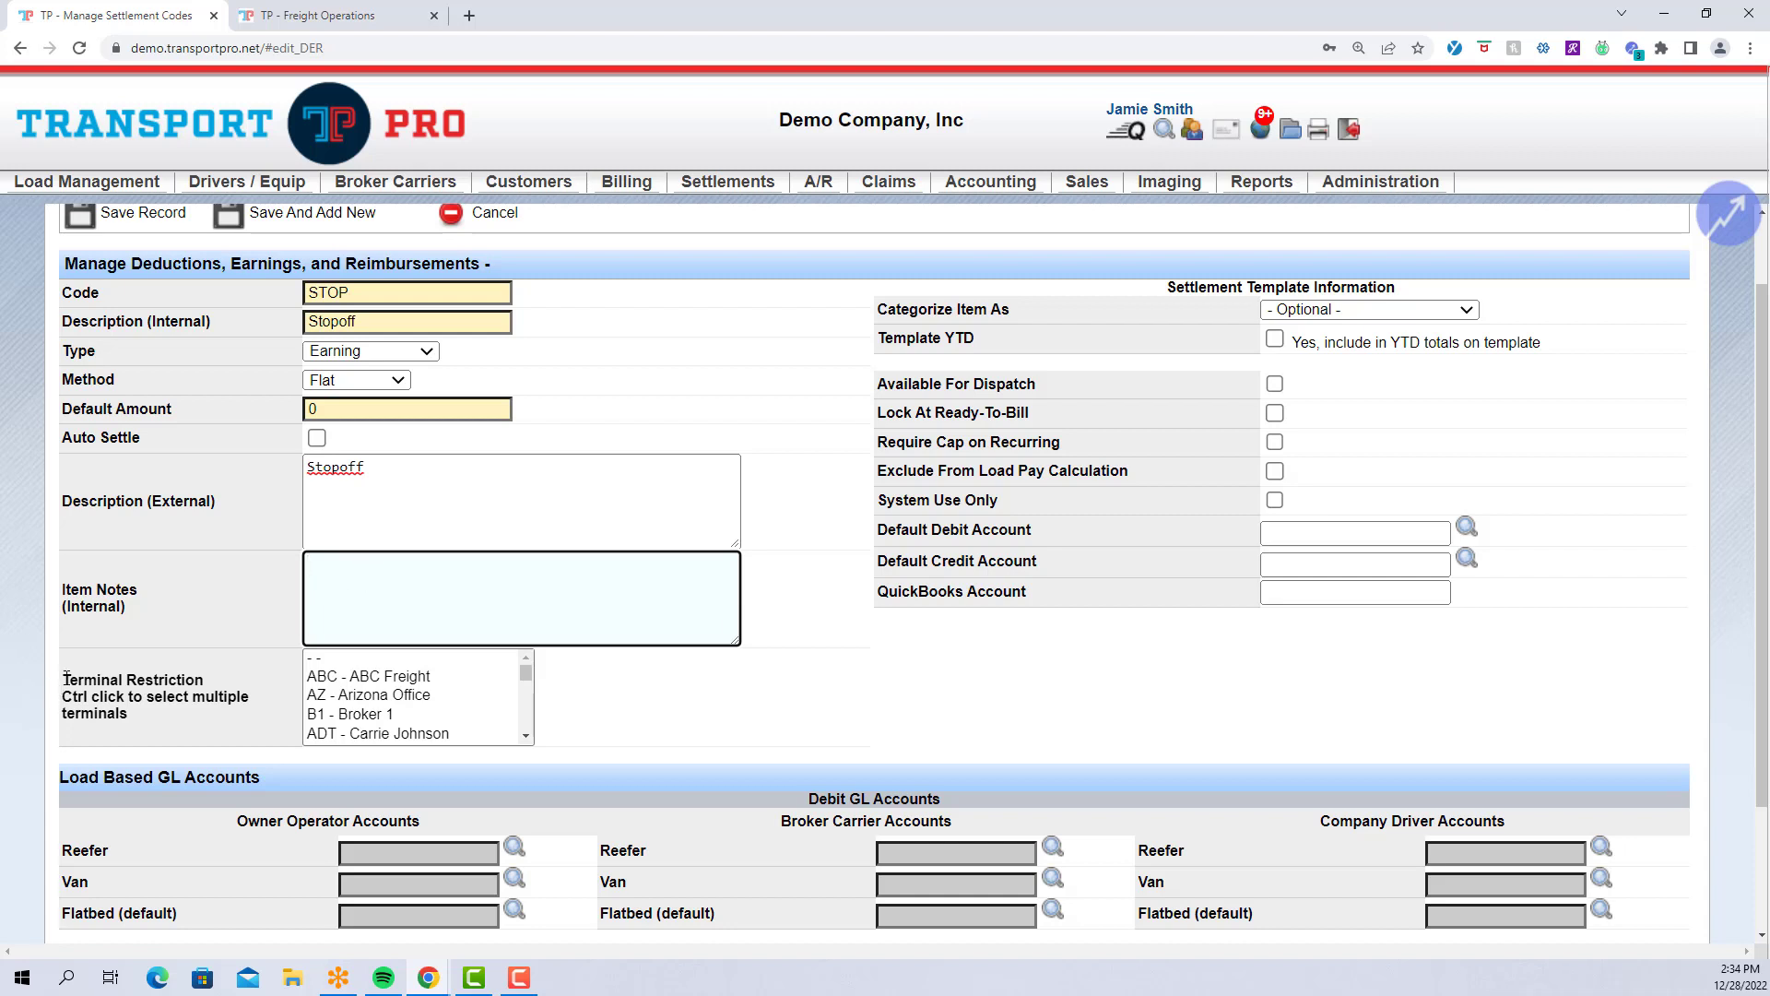
Restrict STOP to terminals ABC - ABC Freight, B1 - Broker 1 and RFT.
drag(52, 687, 234, 693)
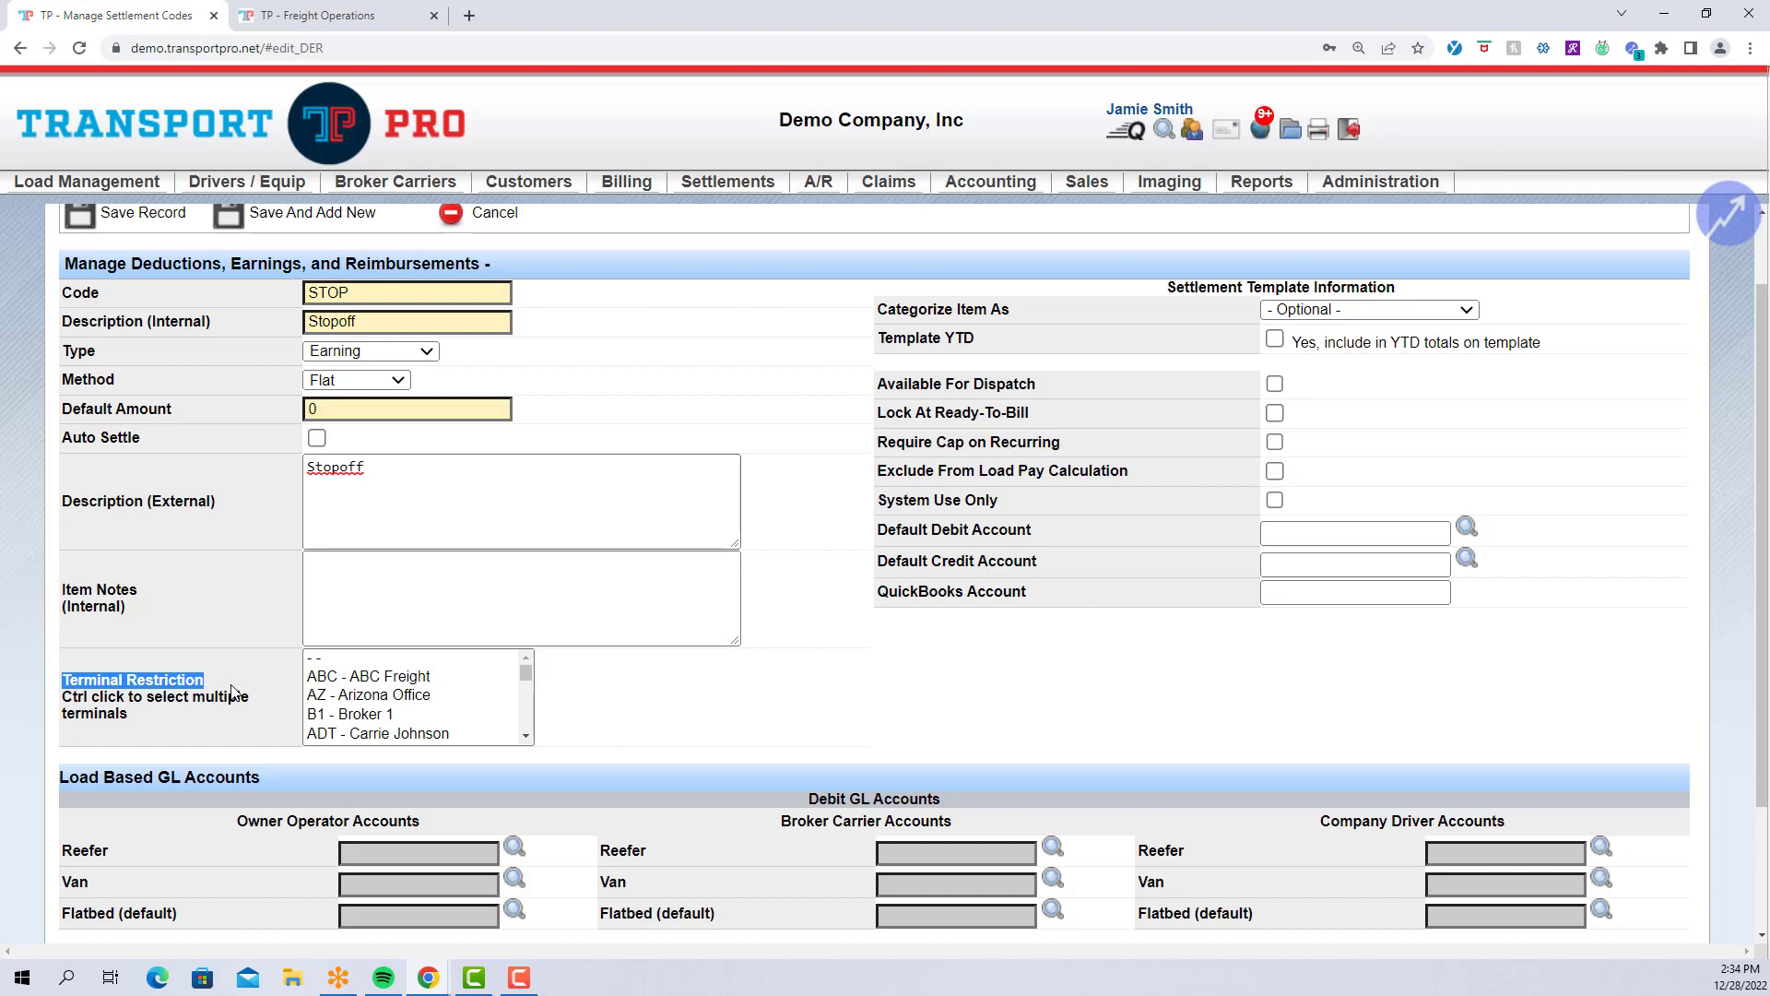
click(235, 692)
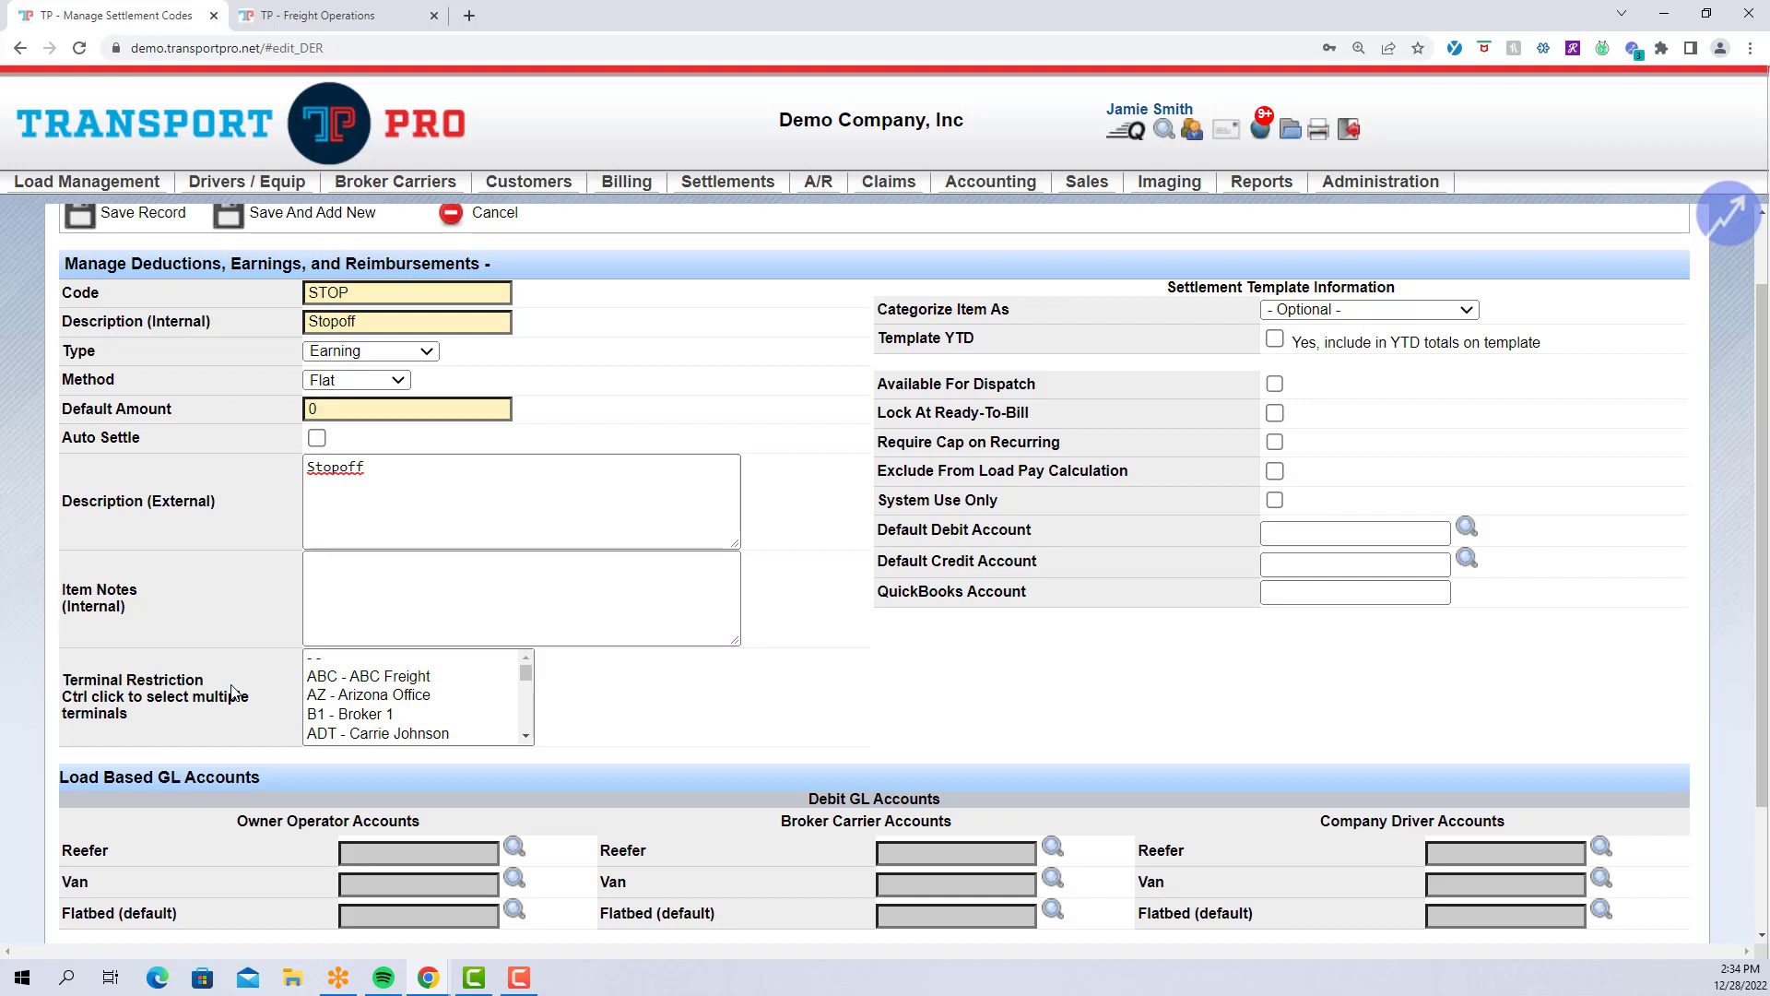
click(404, 679)
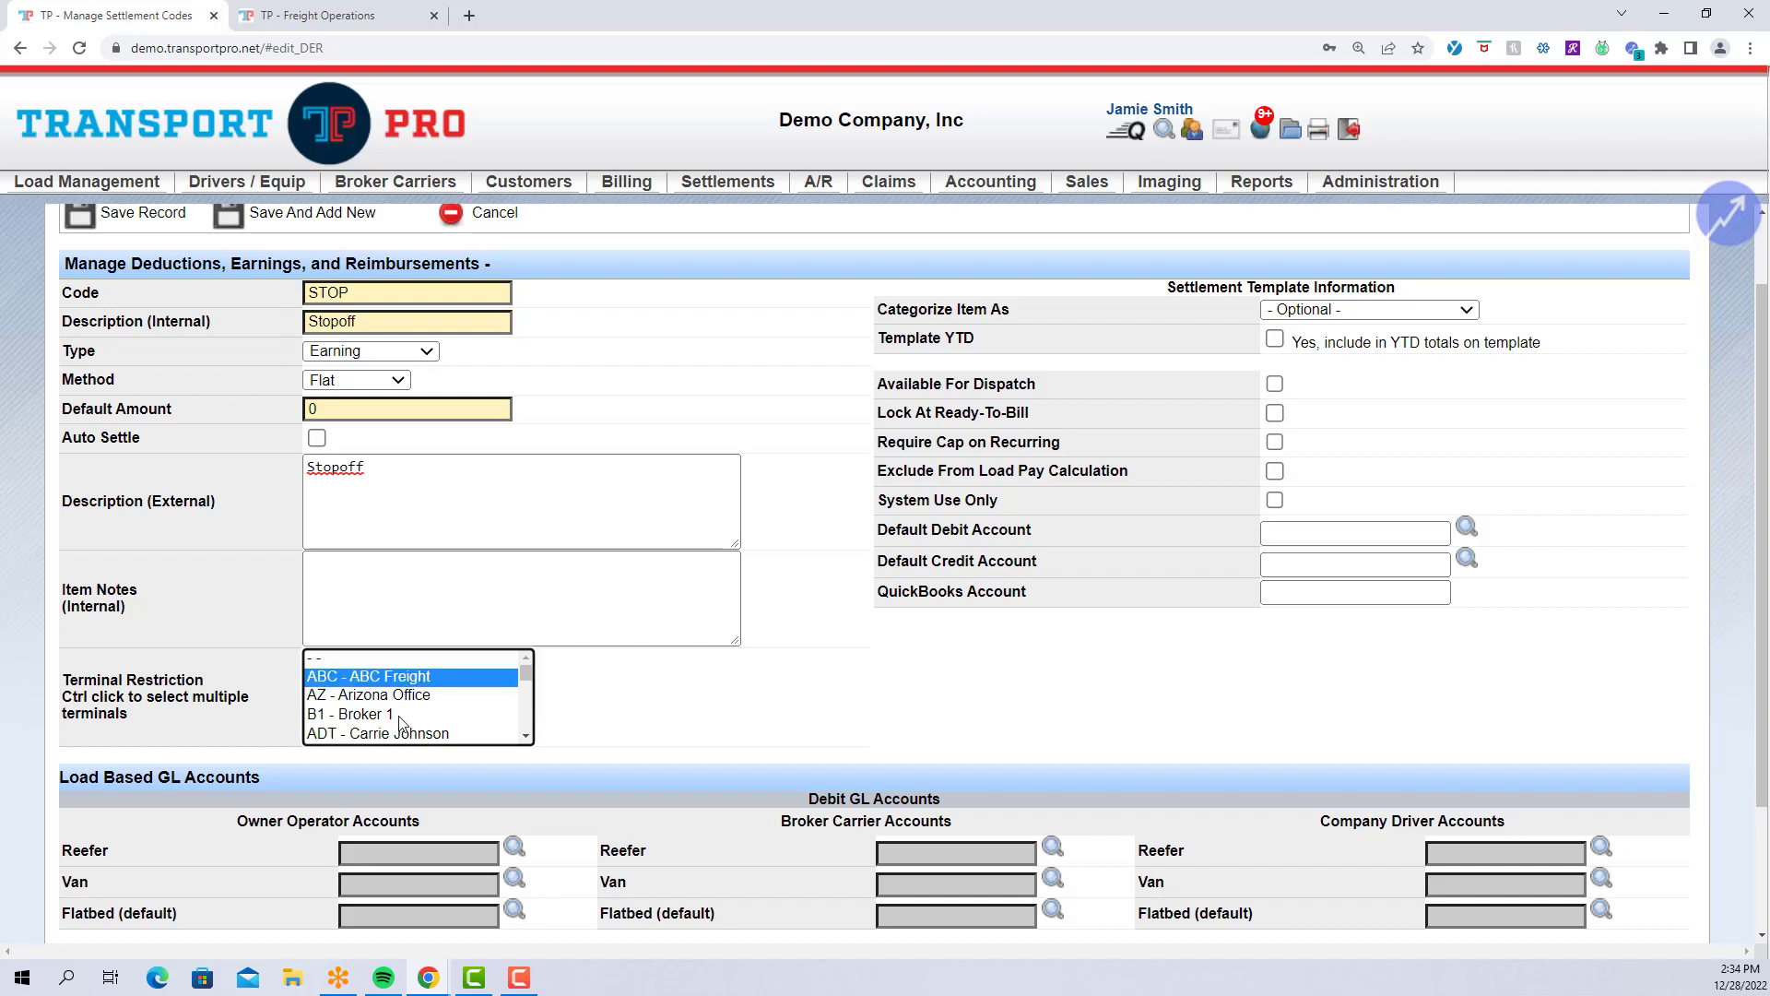
ctrl+click(382, 715)
click(531, 738)
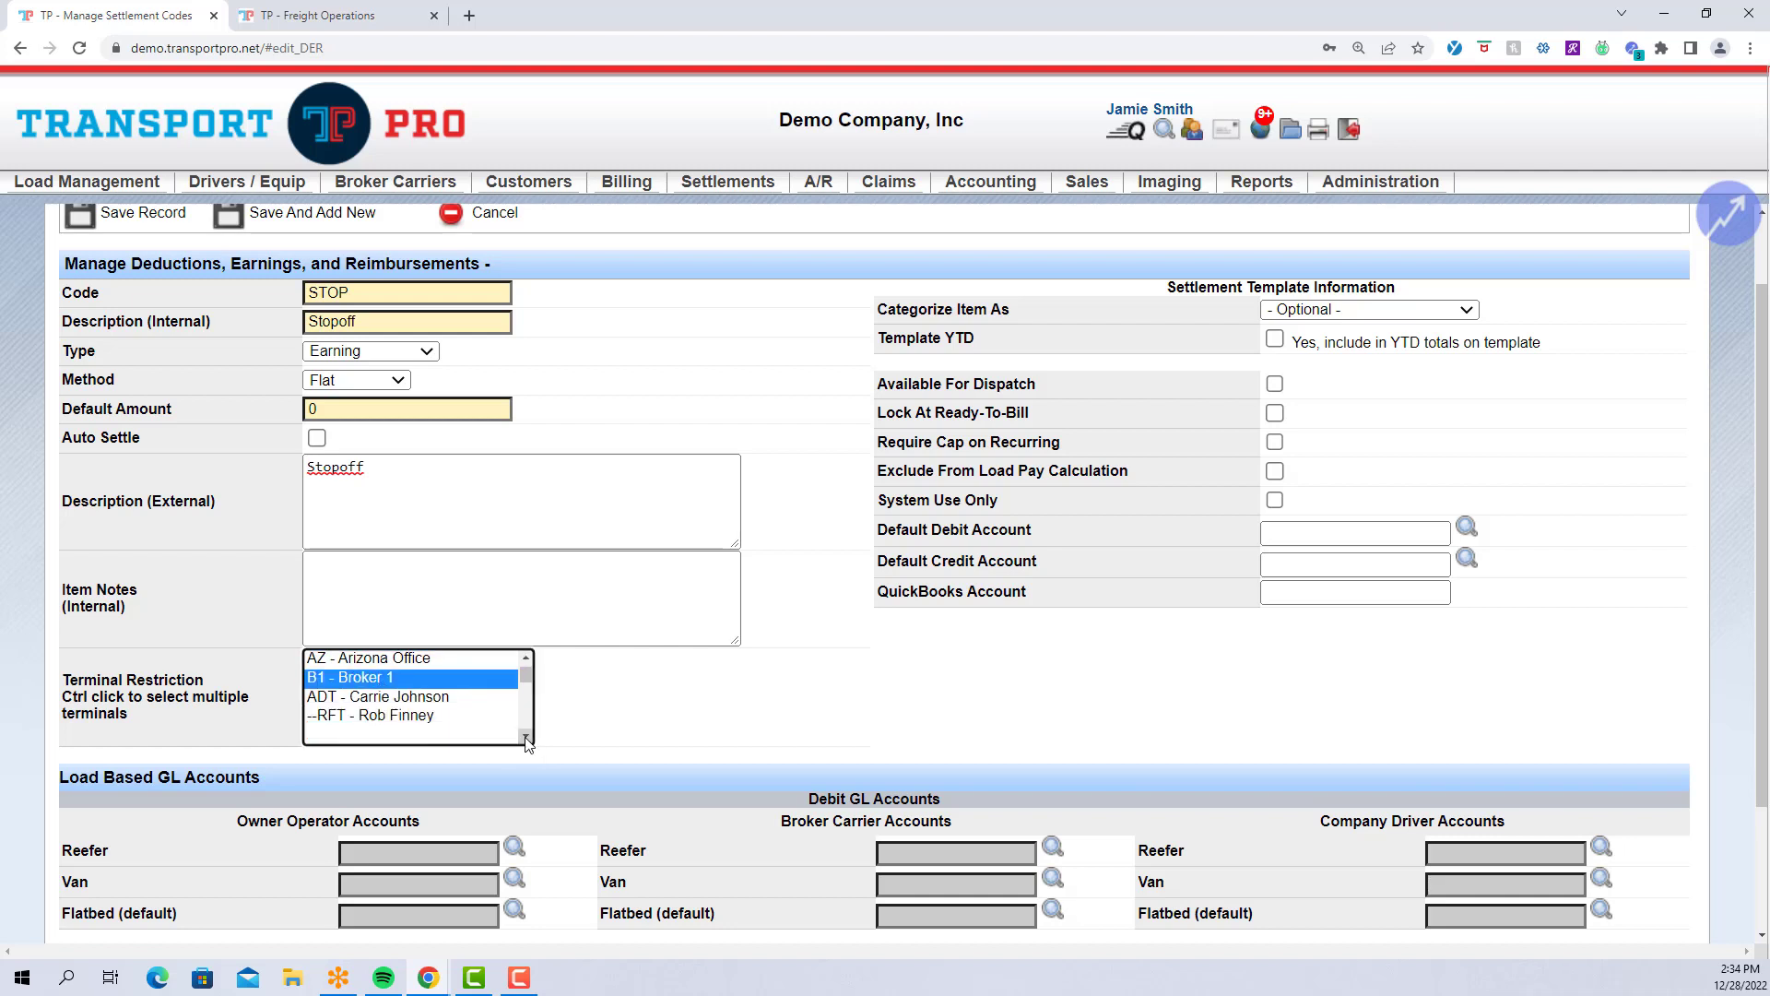
ctrl+click(427, 723)
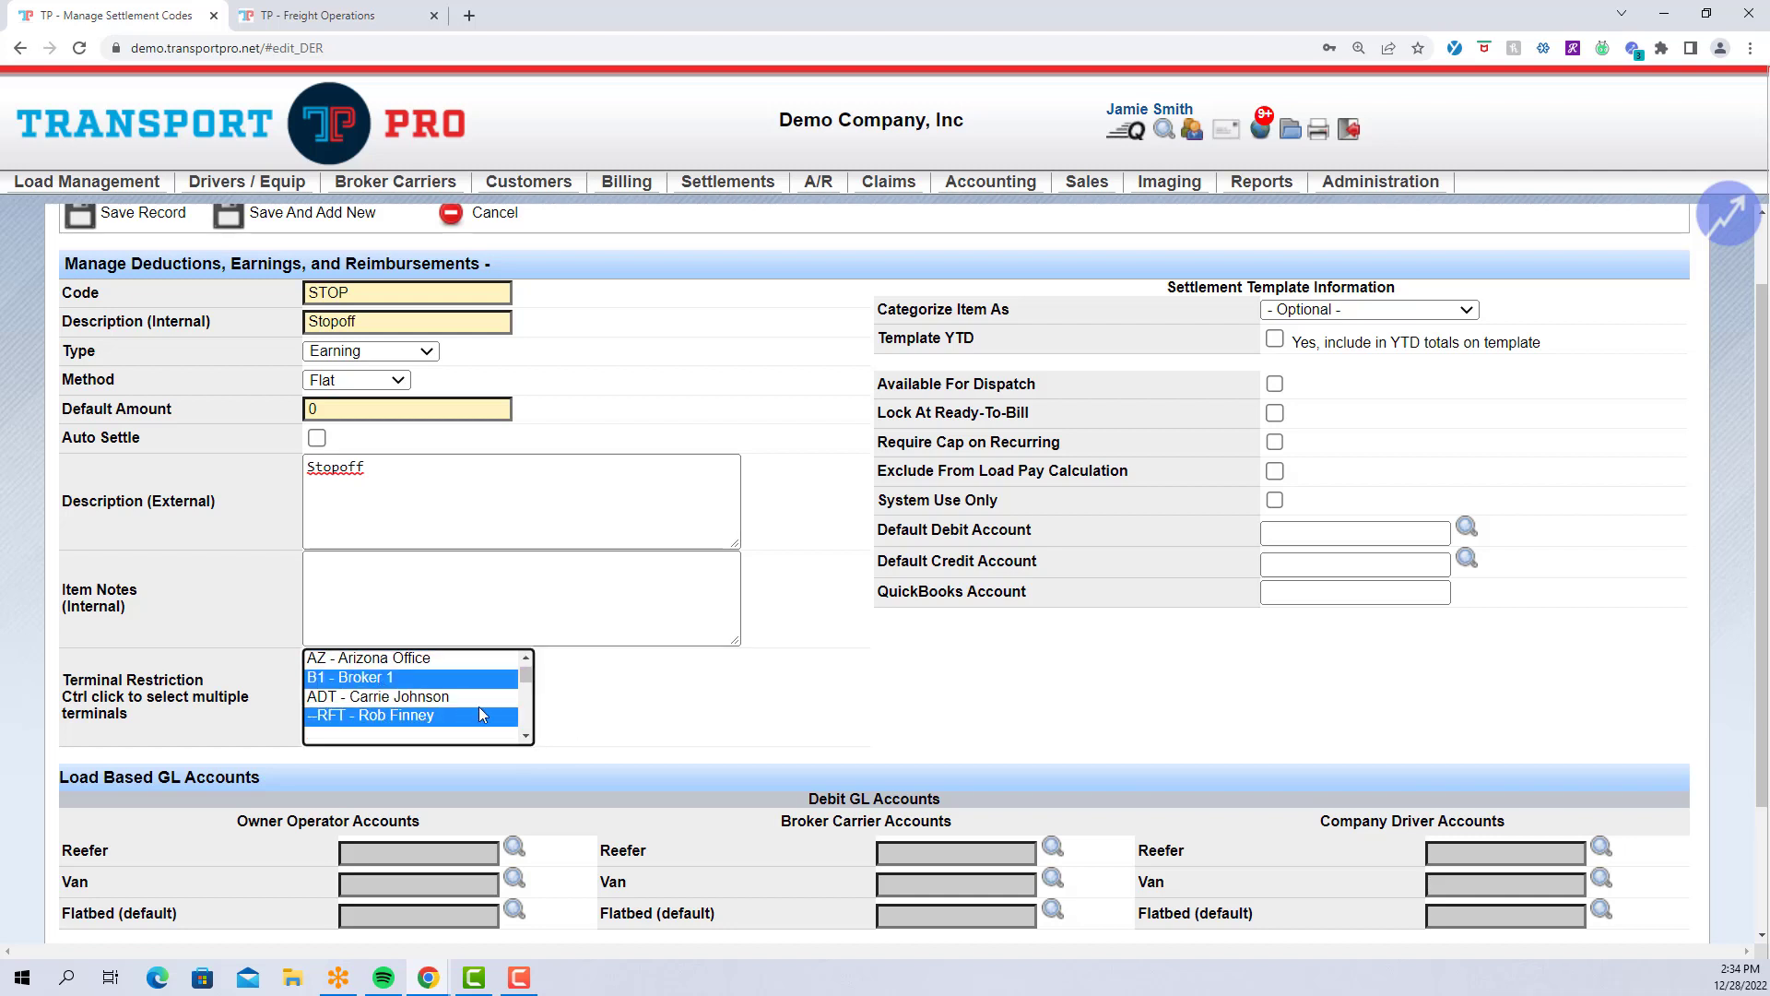
scroll(452, 705, up, 1)
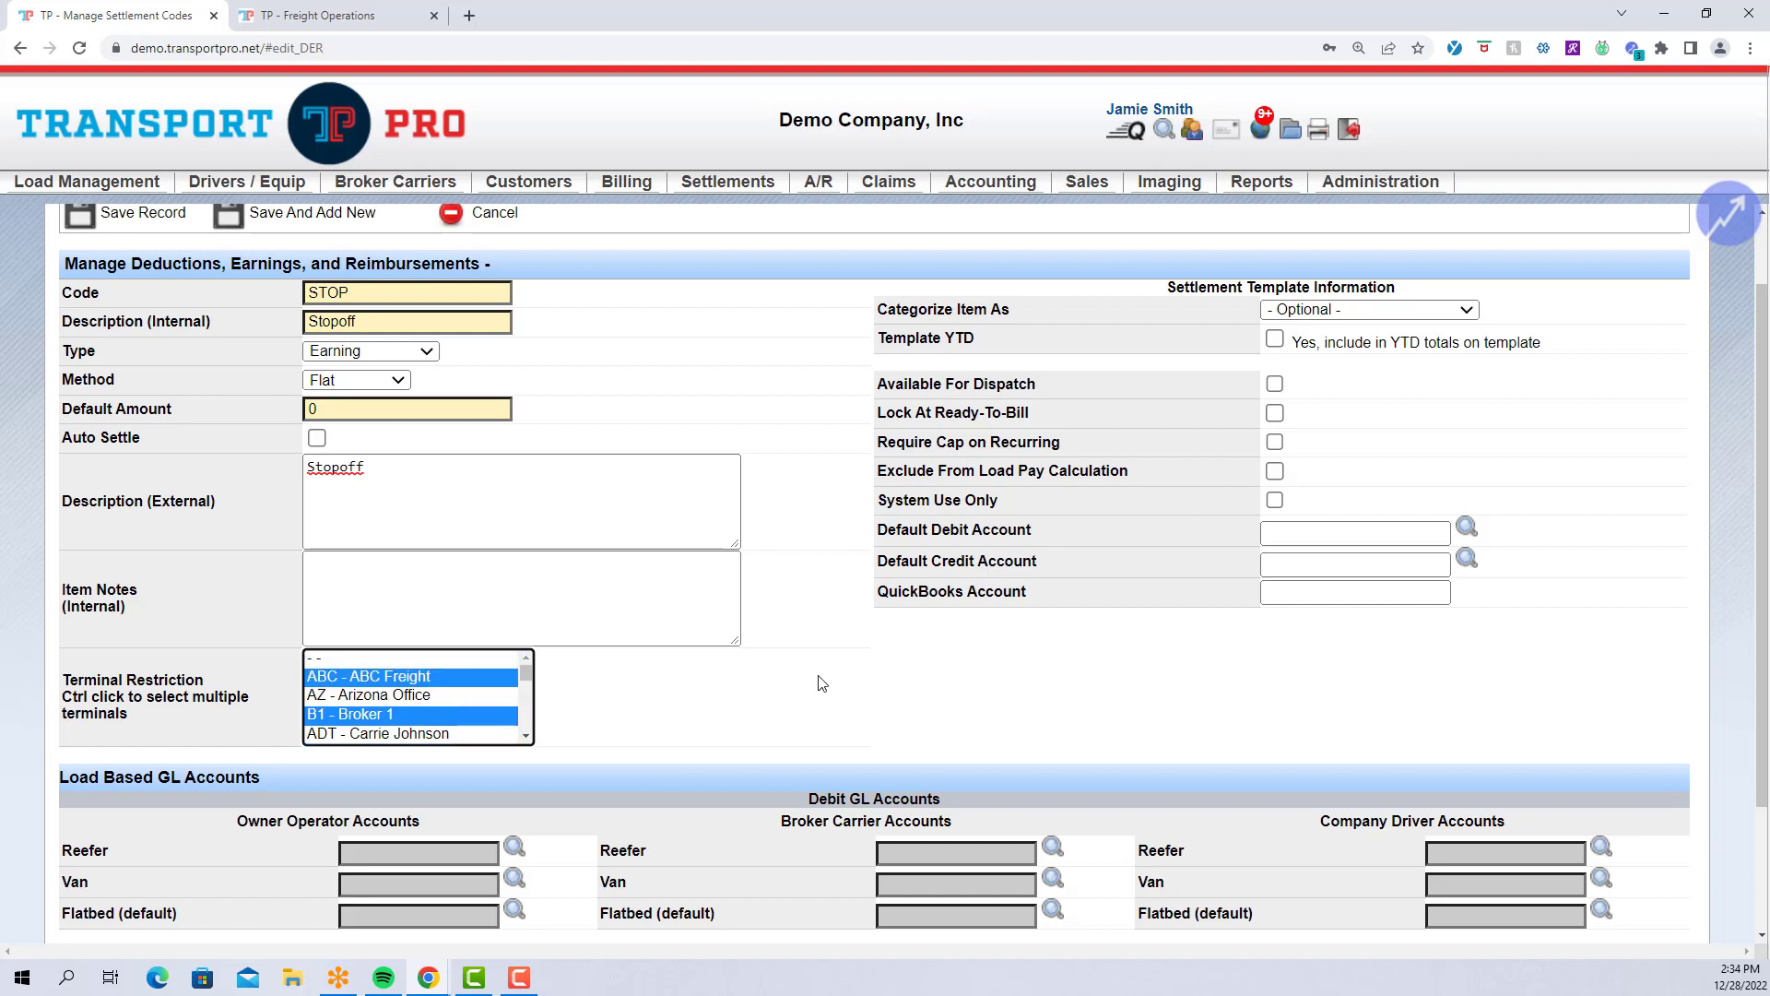
click(1467, 312)
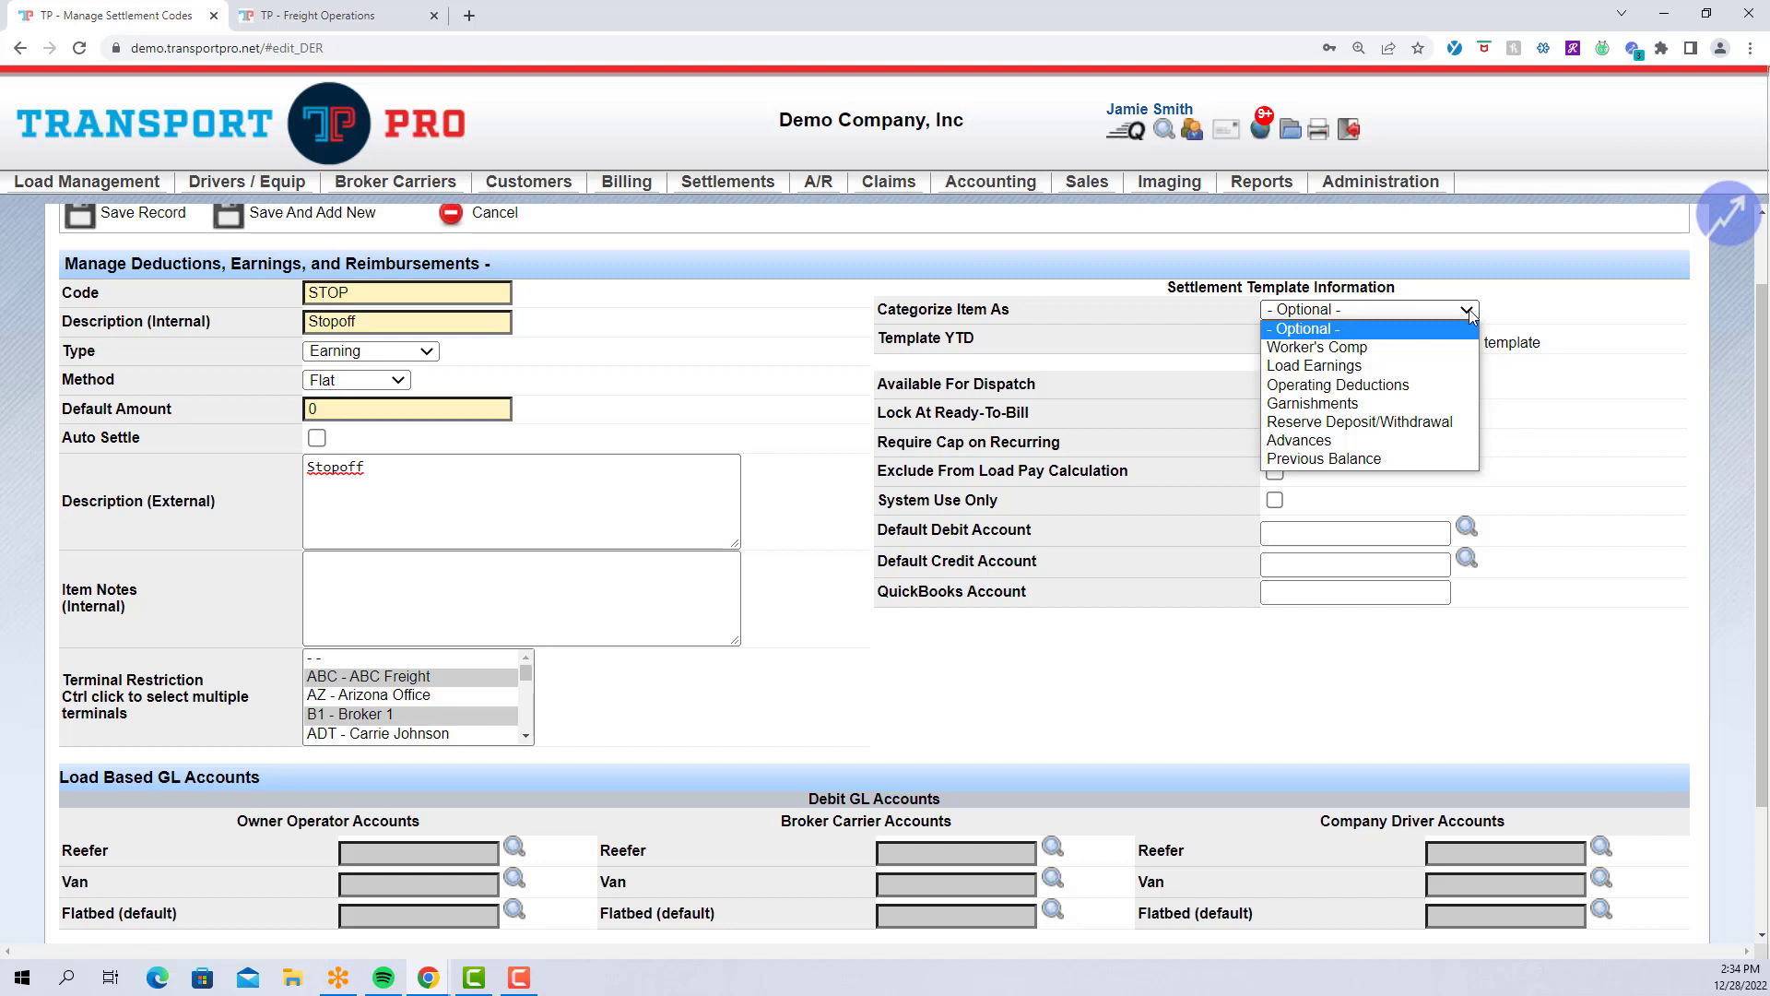
click(1470, 316)
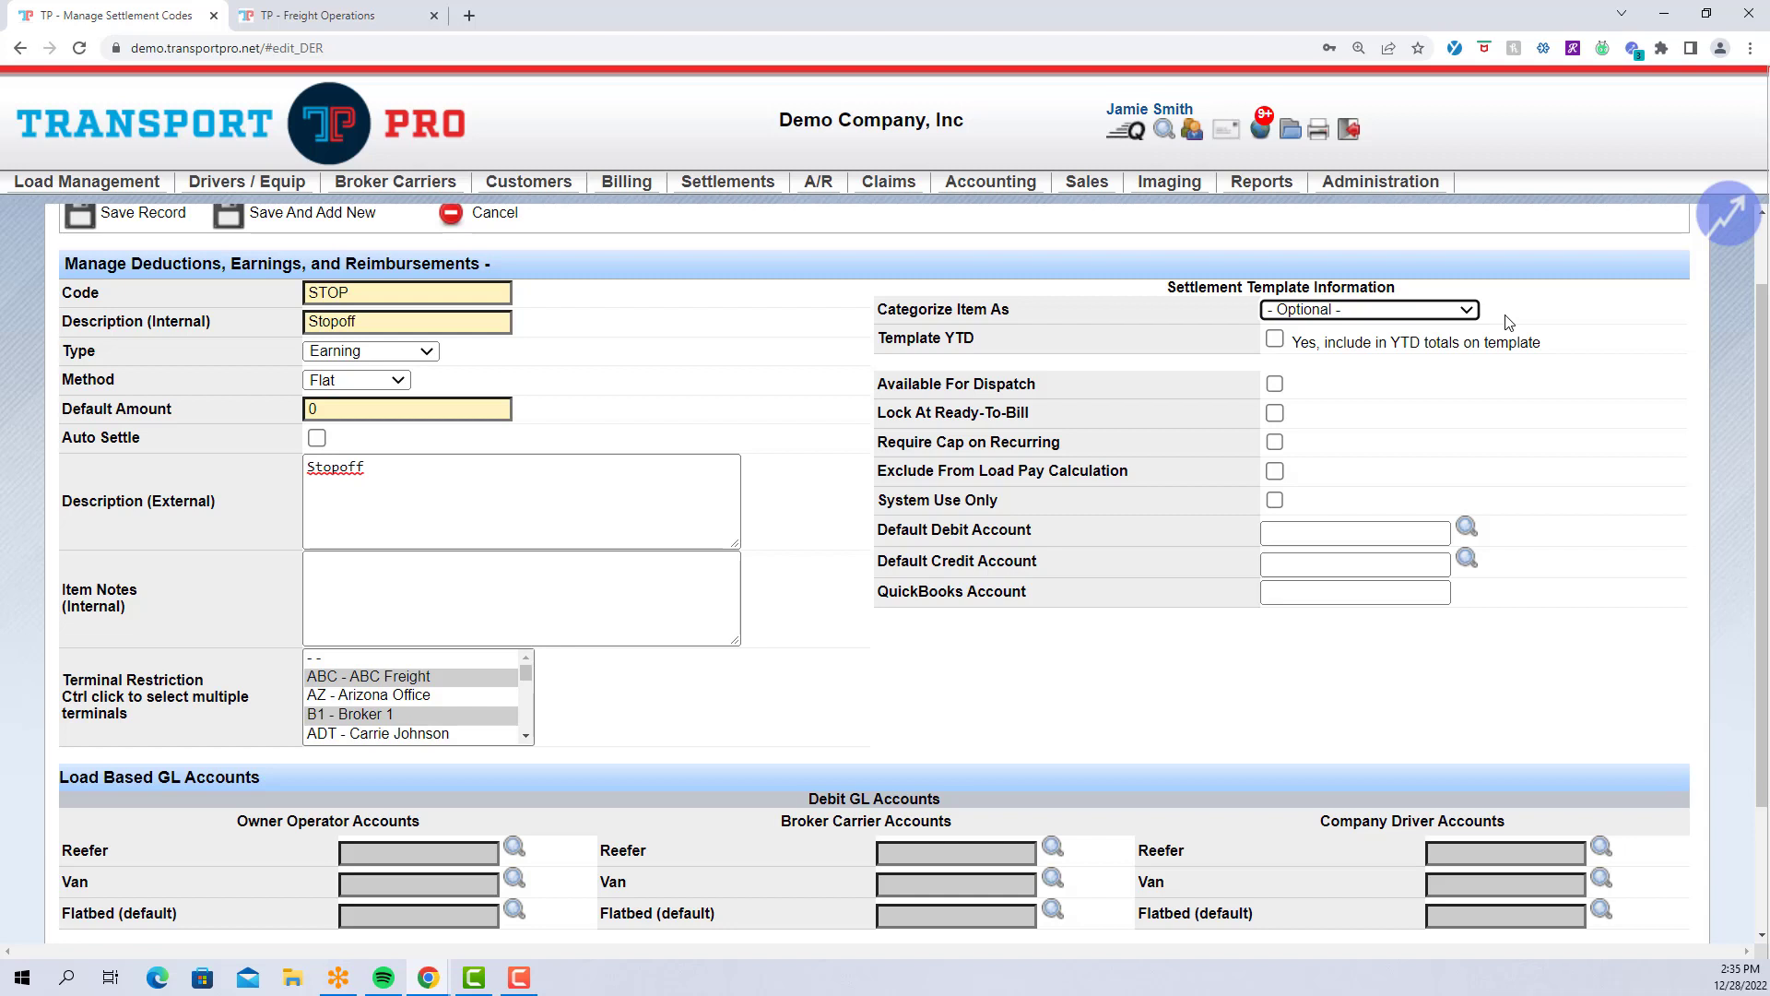
Check Template YTD and Available For Dispatch on STOP, then show the Freight Operations loads list.
click(1276, 343)
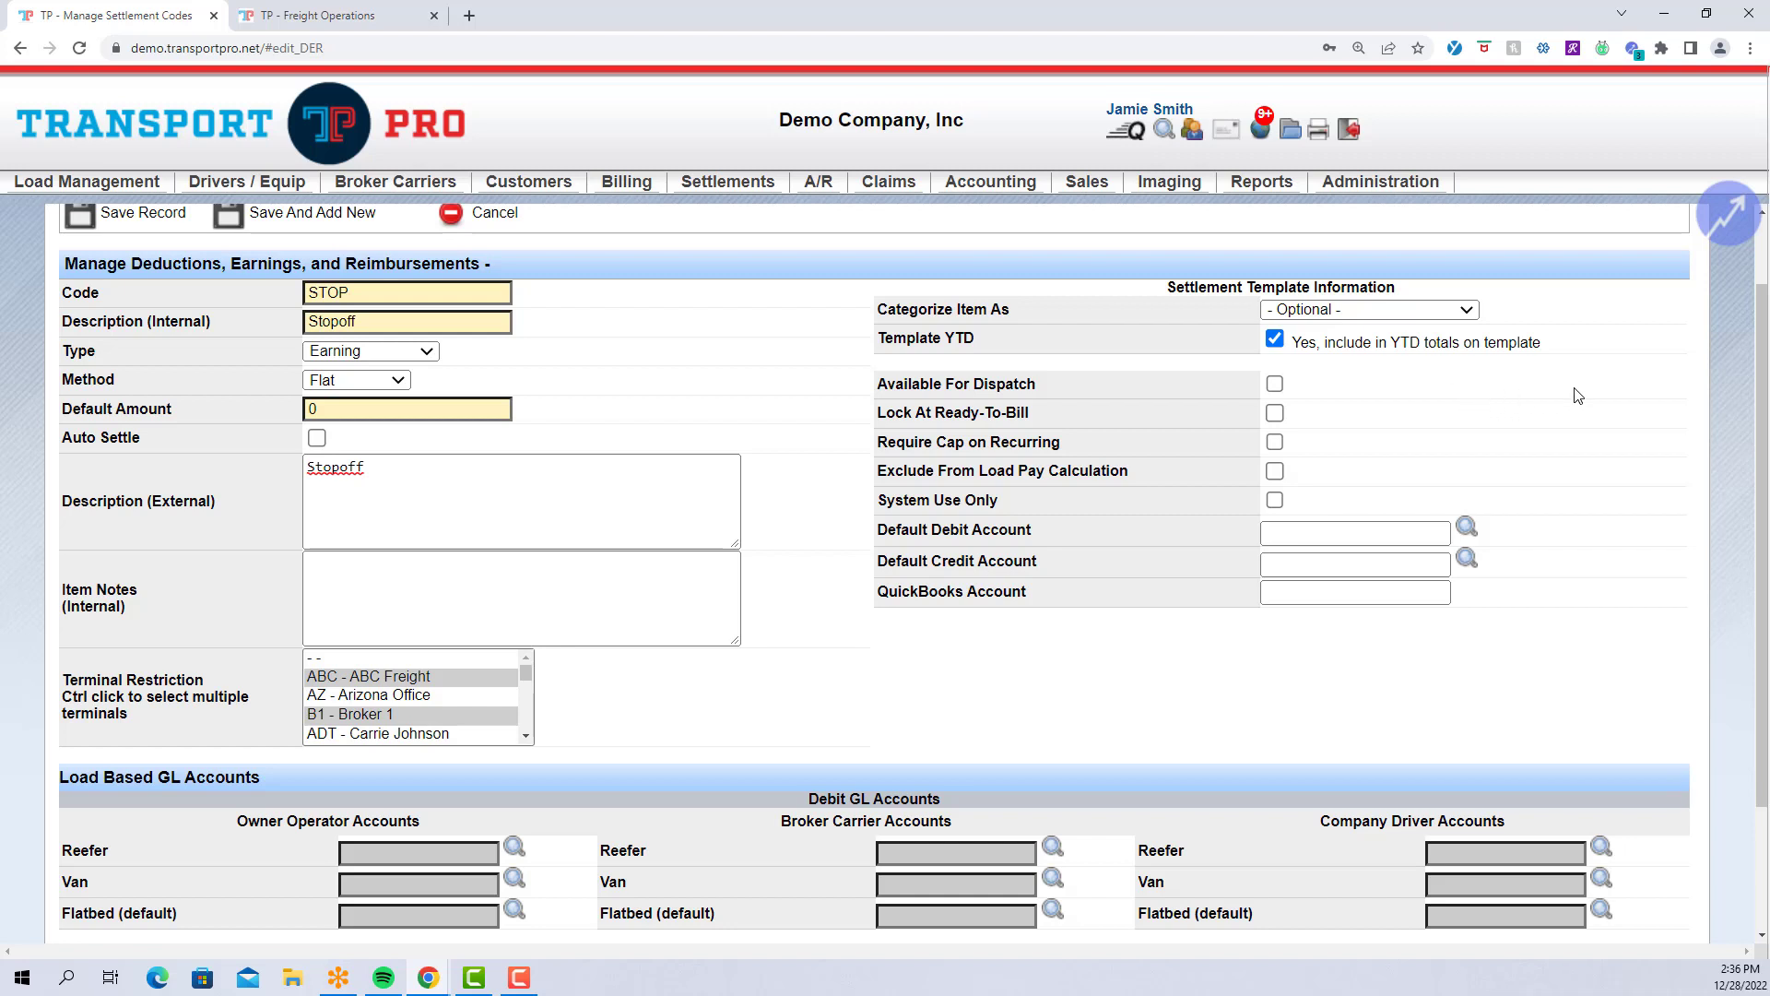
click(1277, 385)
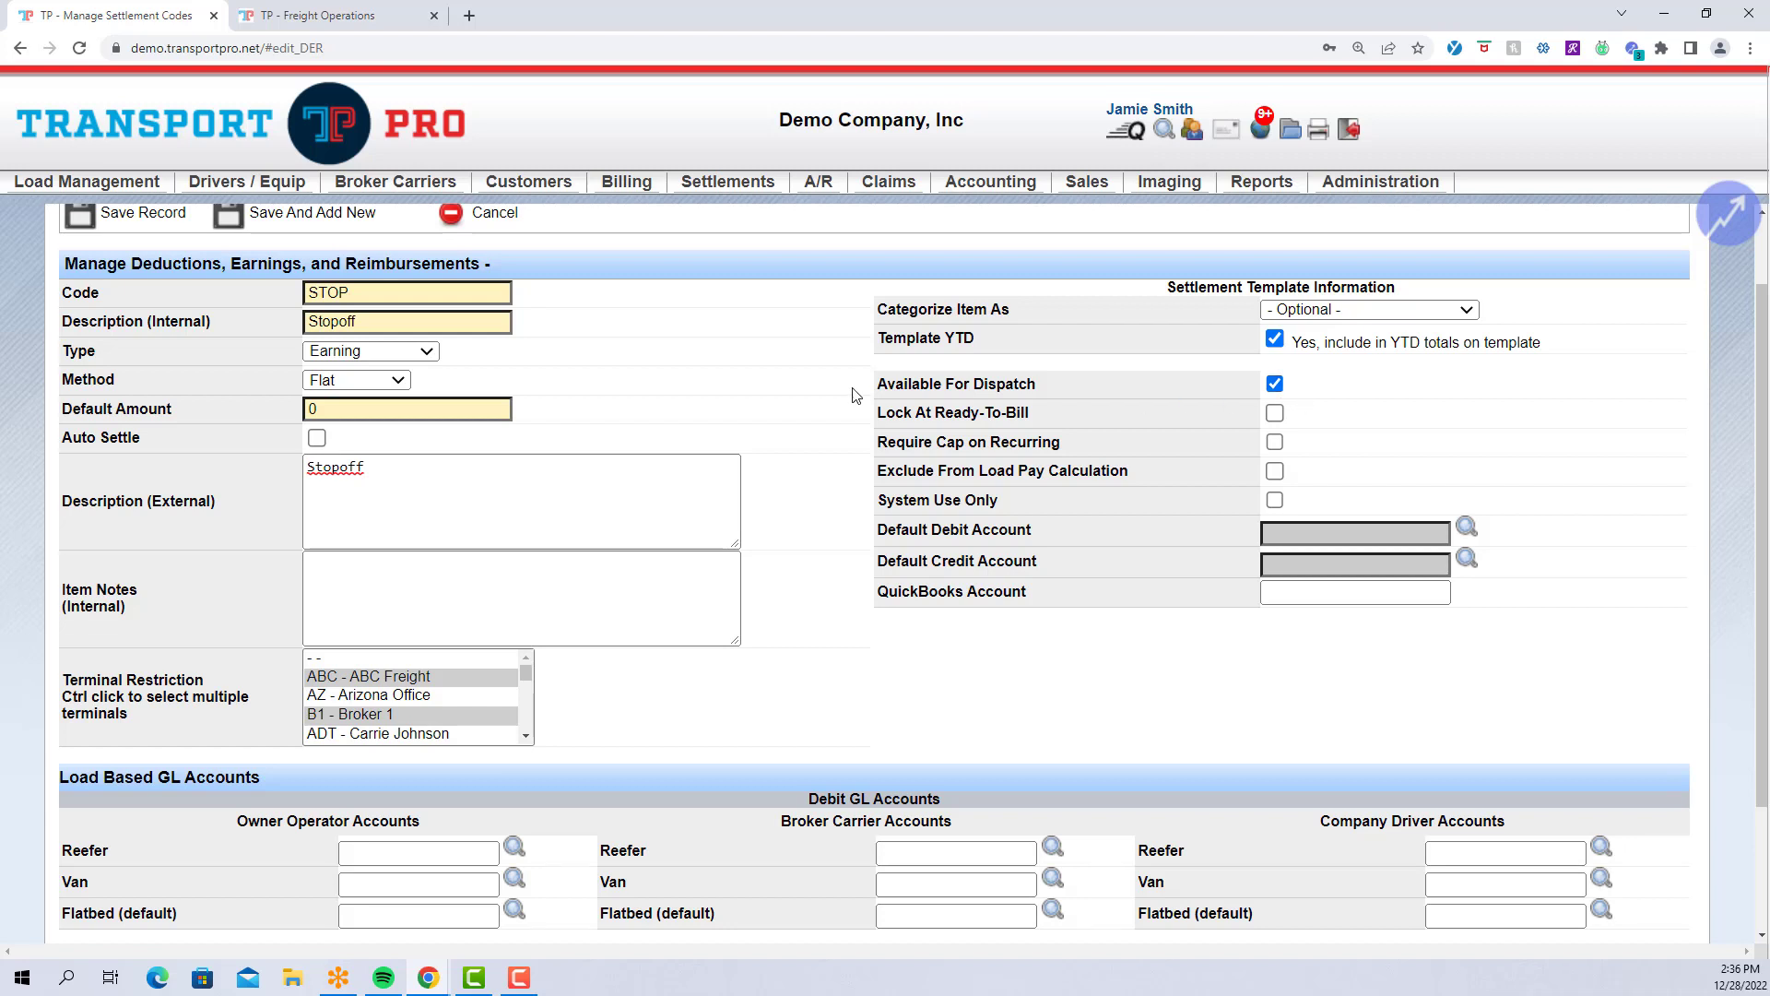
click(336, 16)
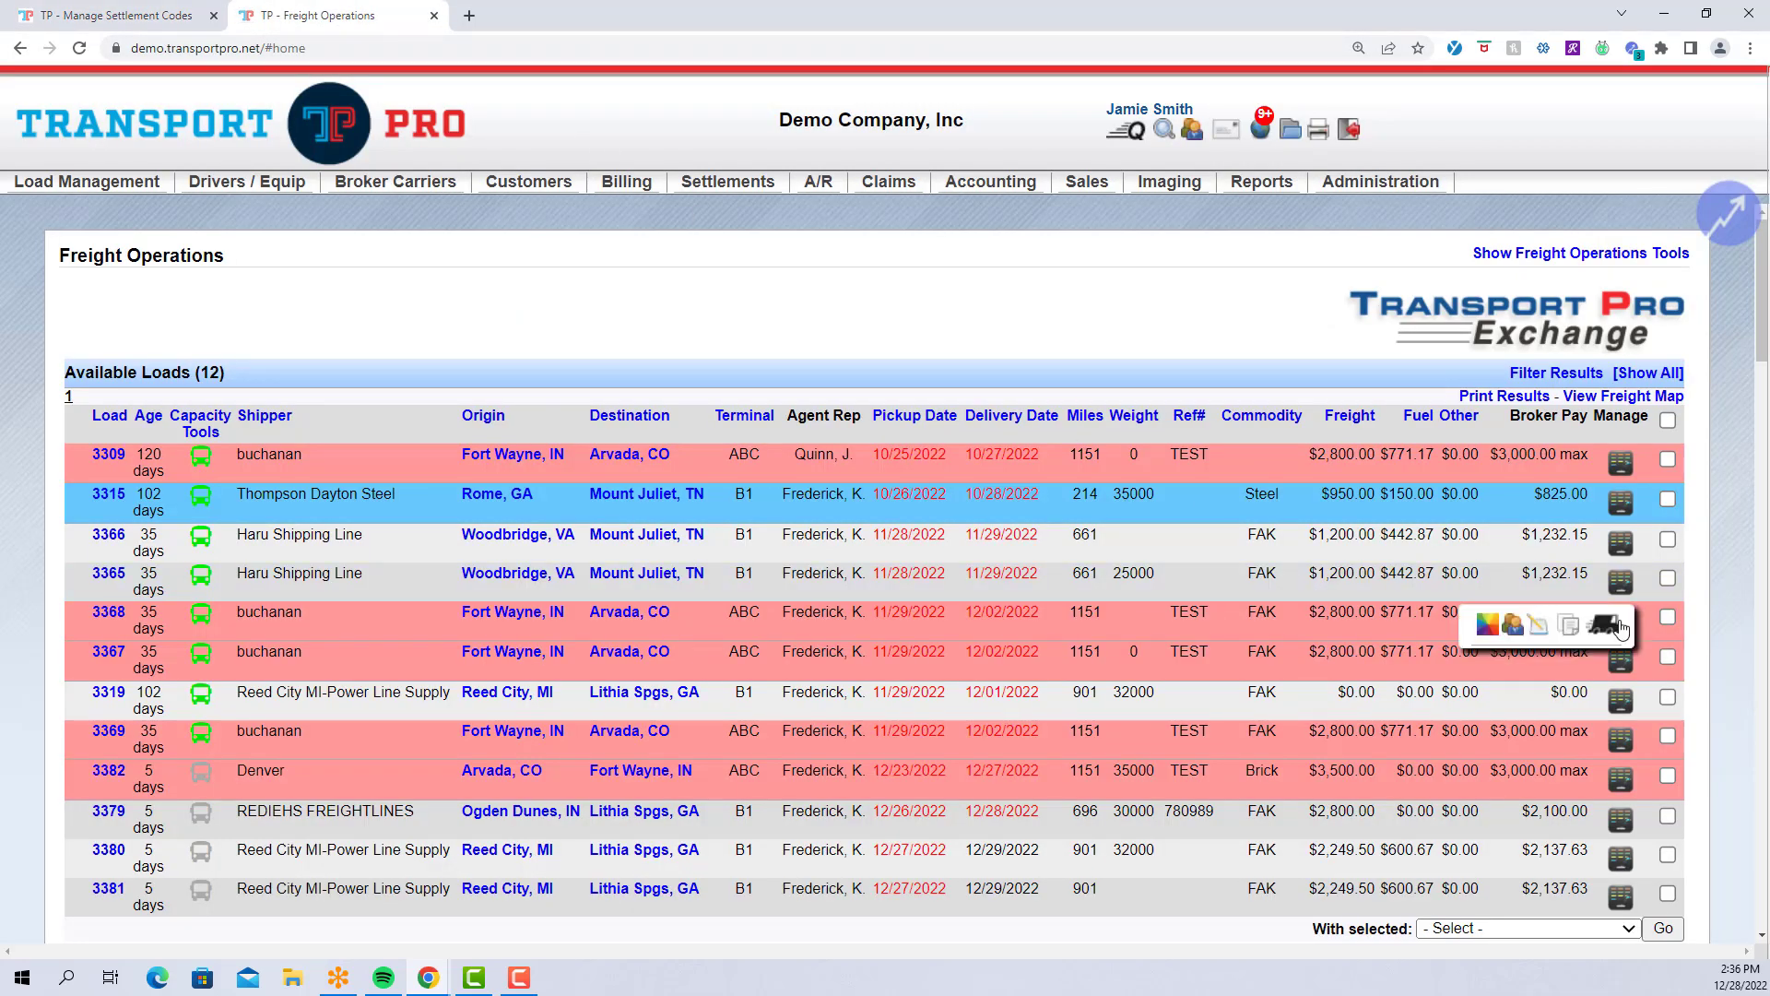
click(1605, 628)
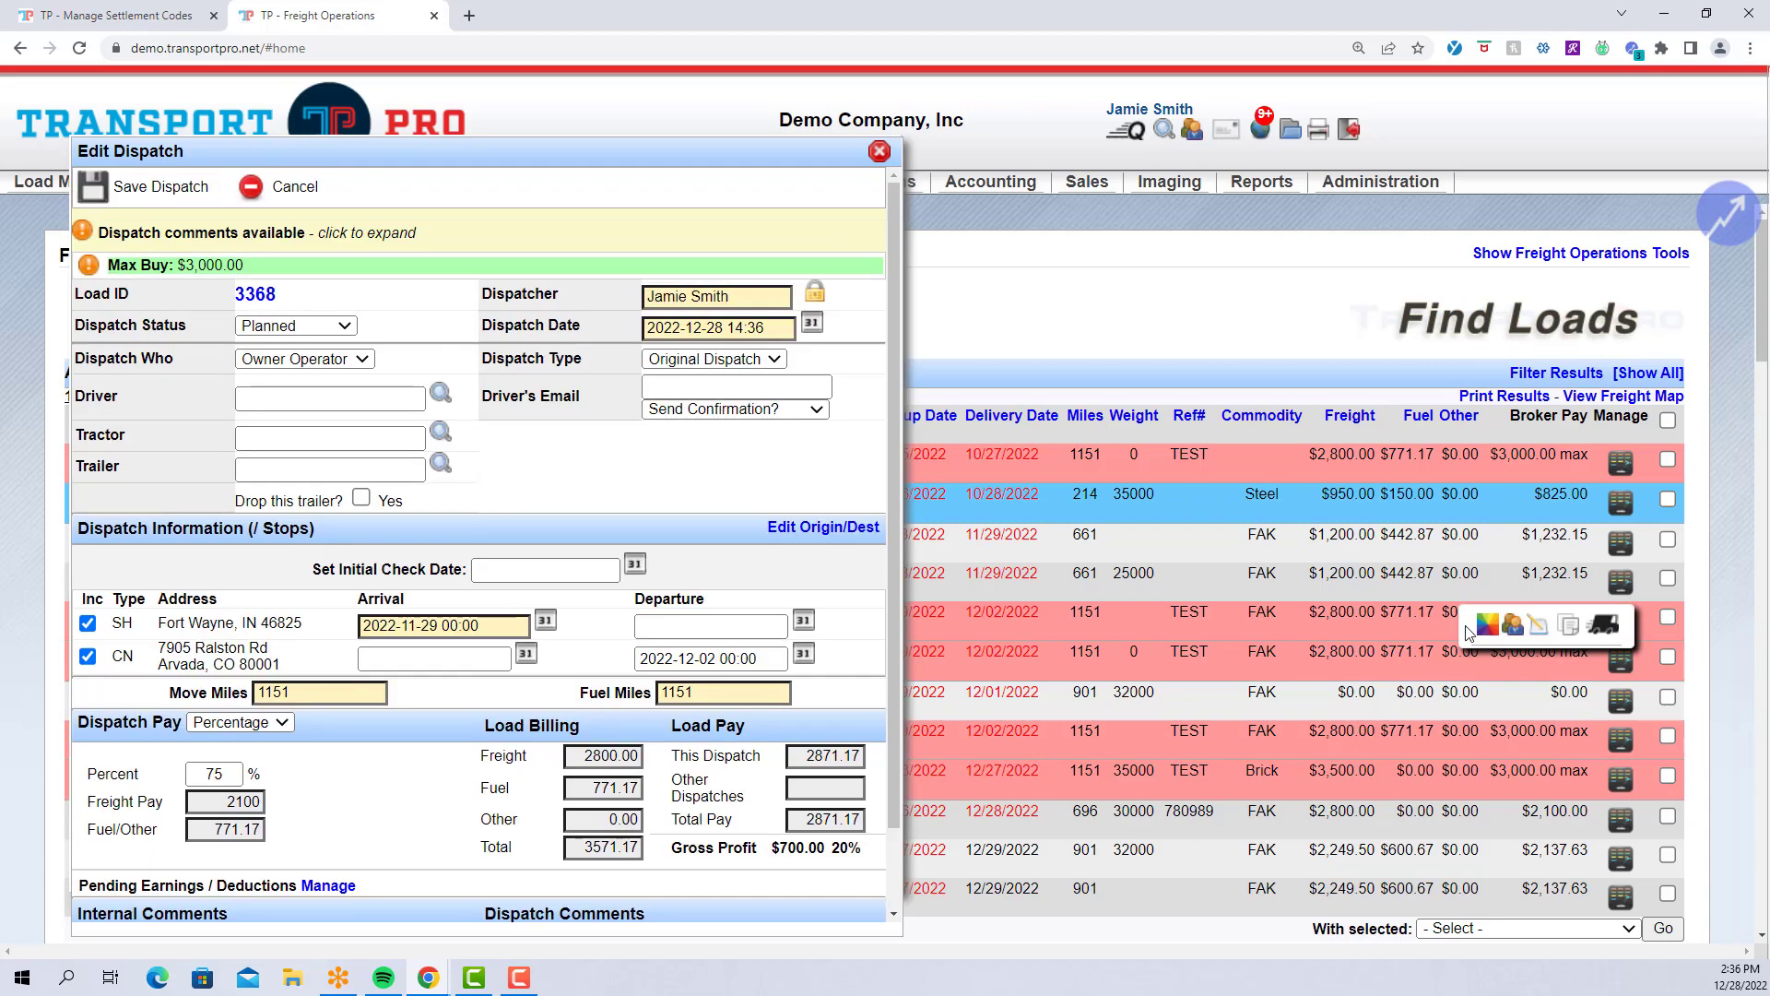
scroll(546, 623, down, 1)
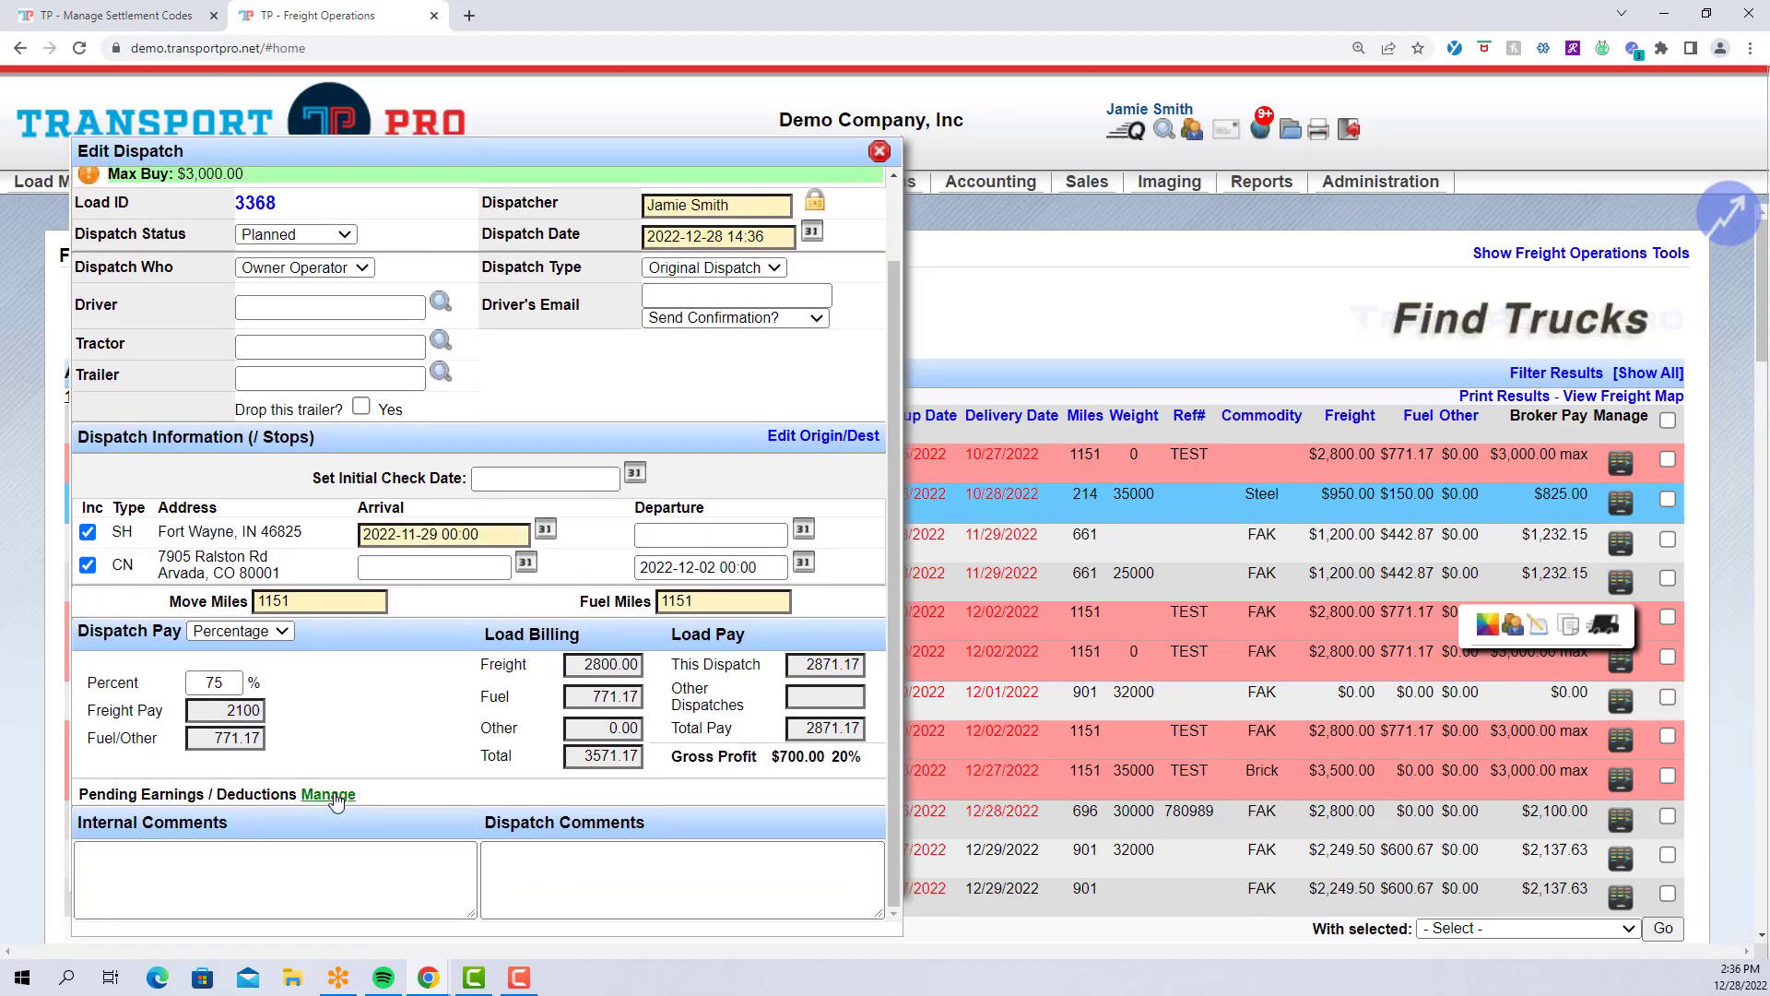
click(335, 801)
click(592, 267)
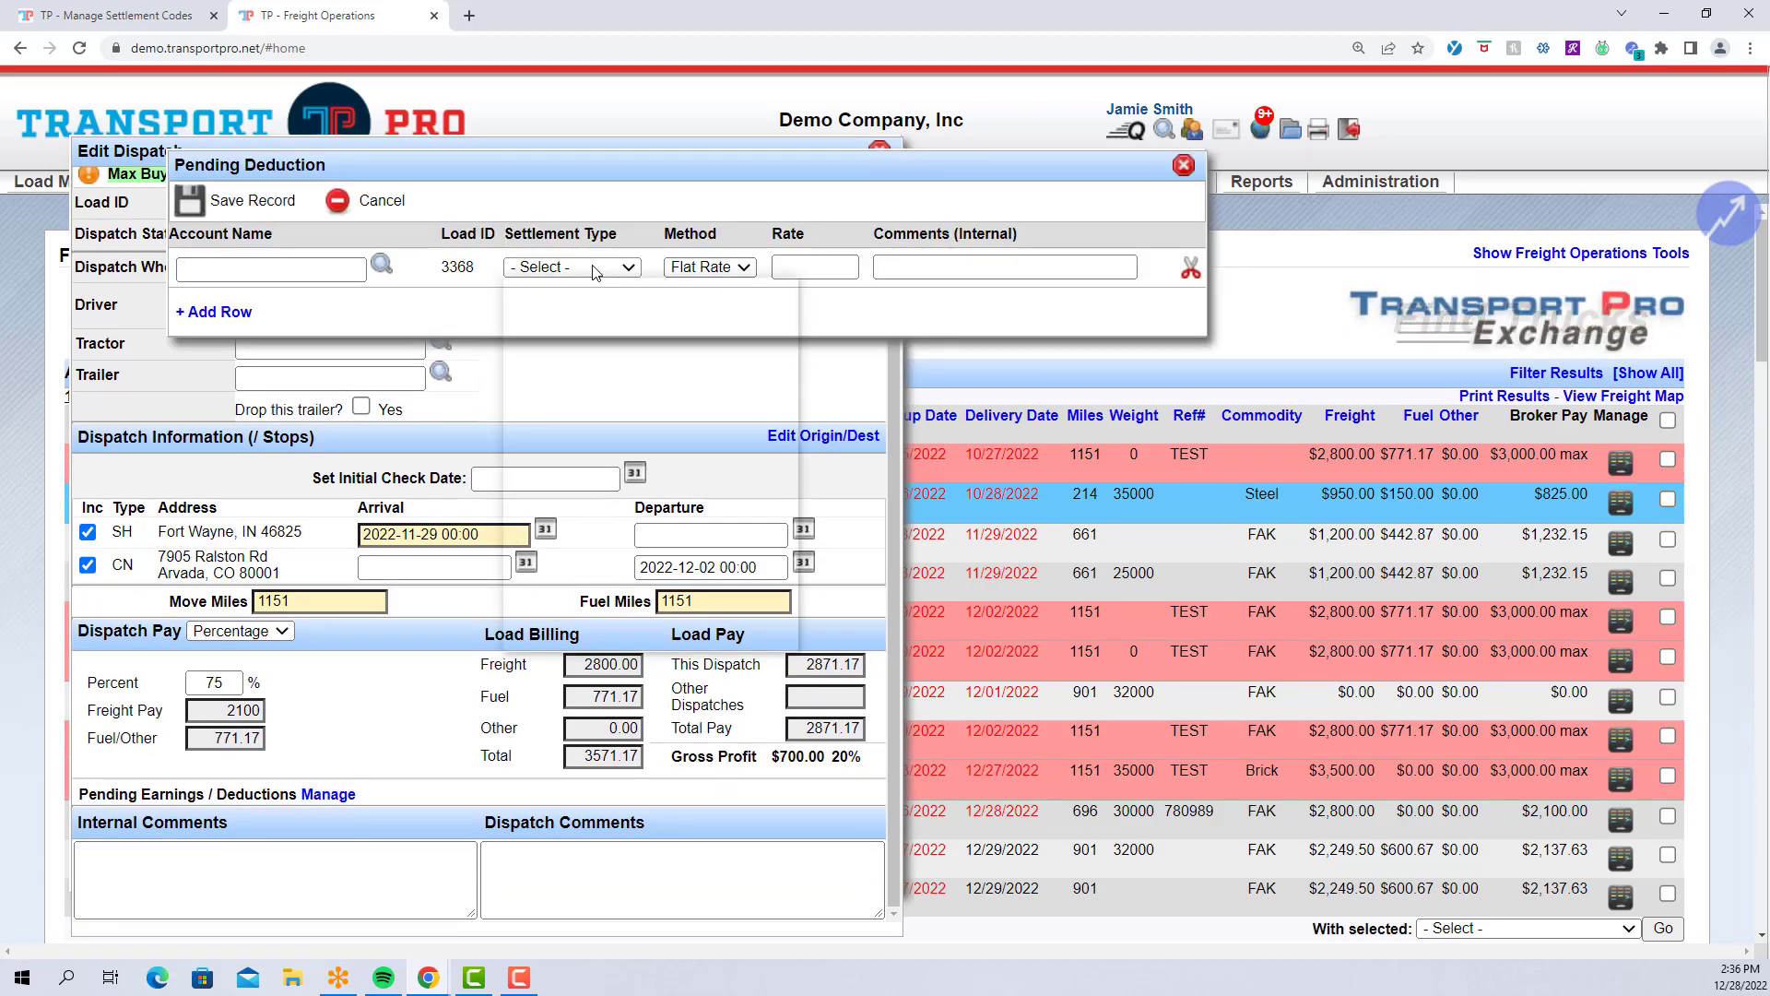
click(592, 264)
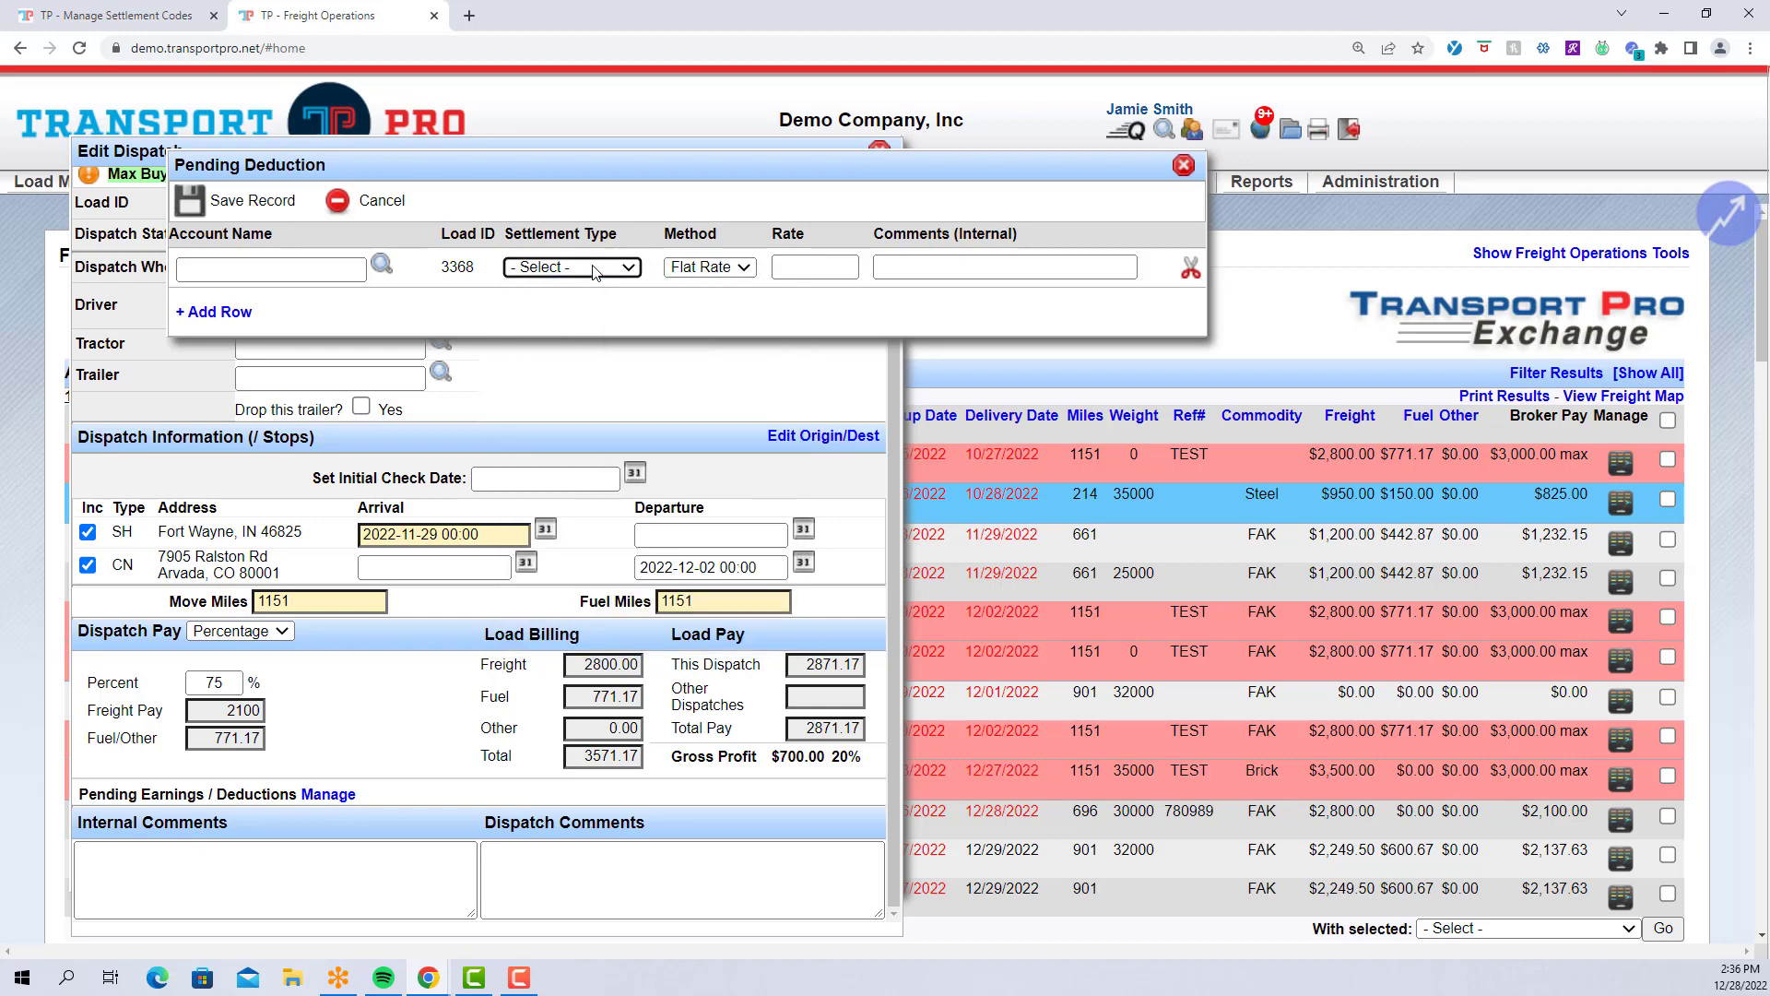
click(1186, 172)
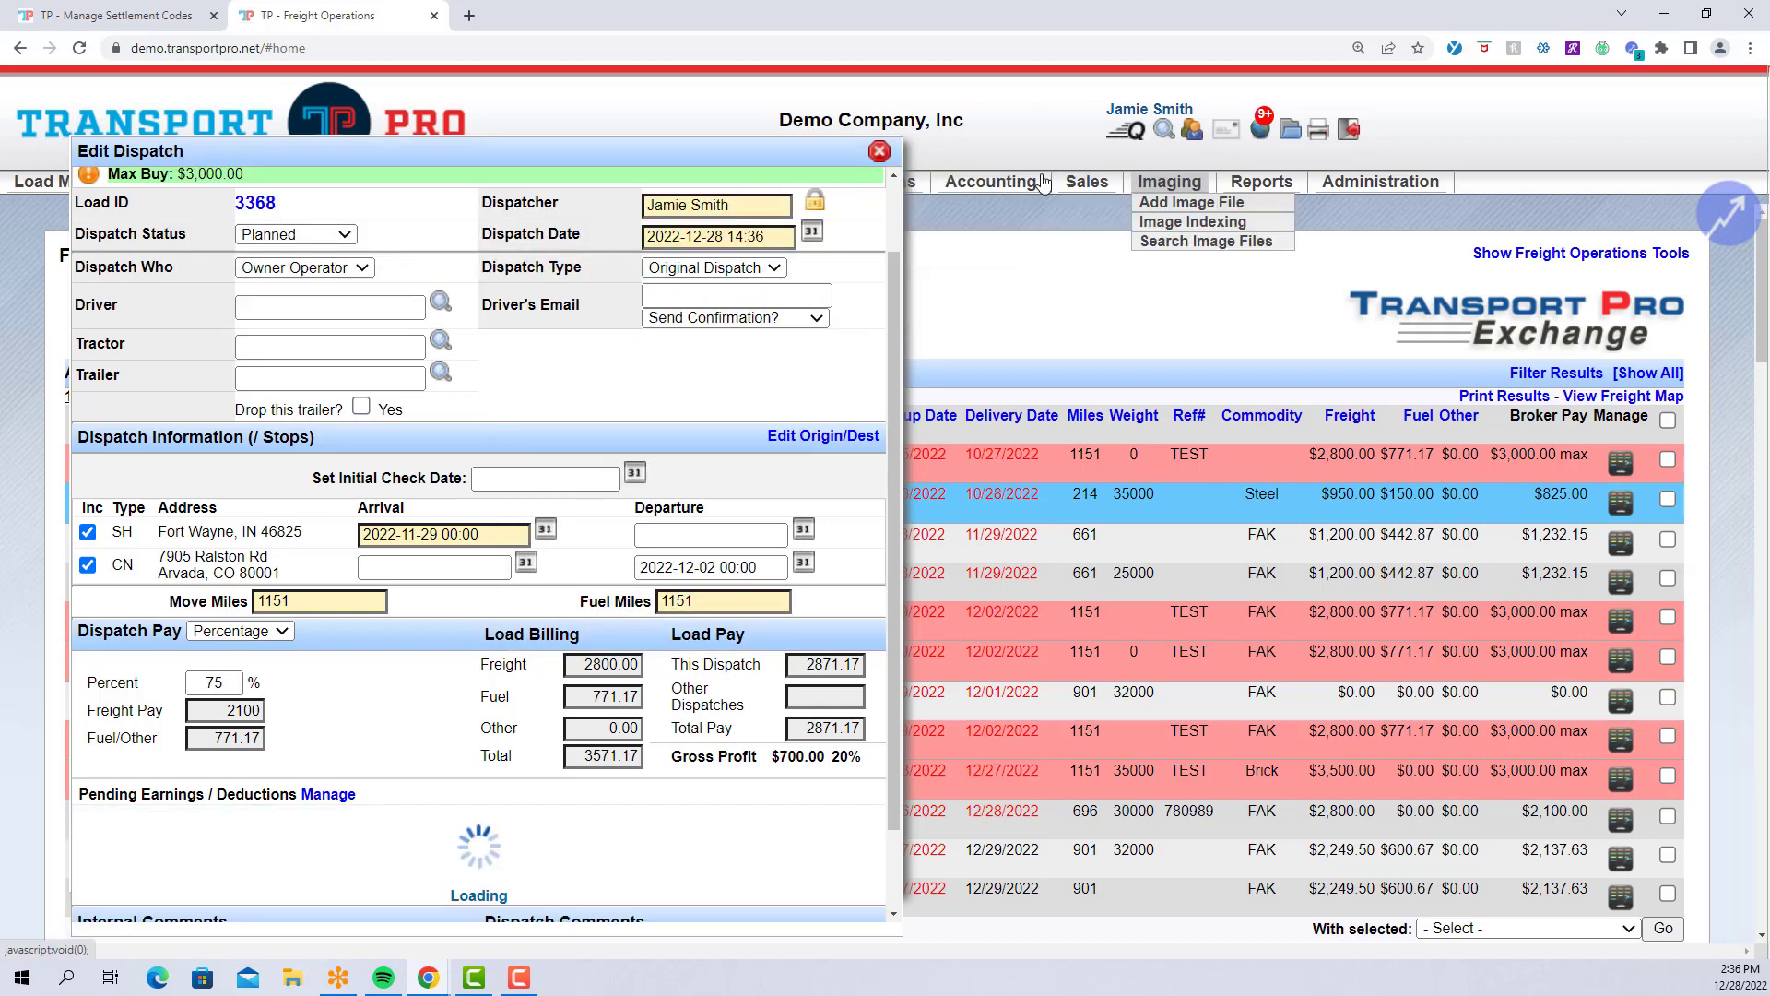
click(880, 149)
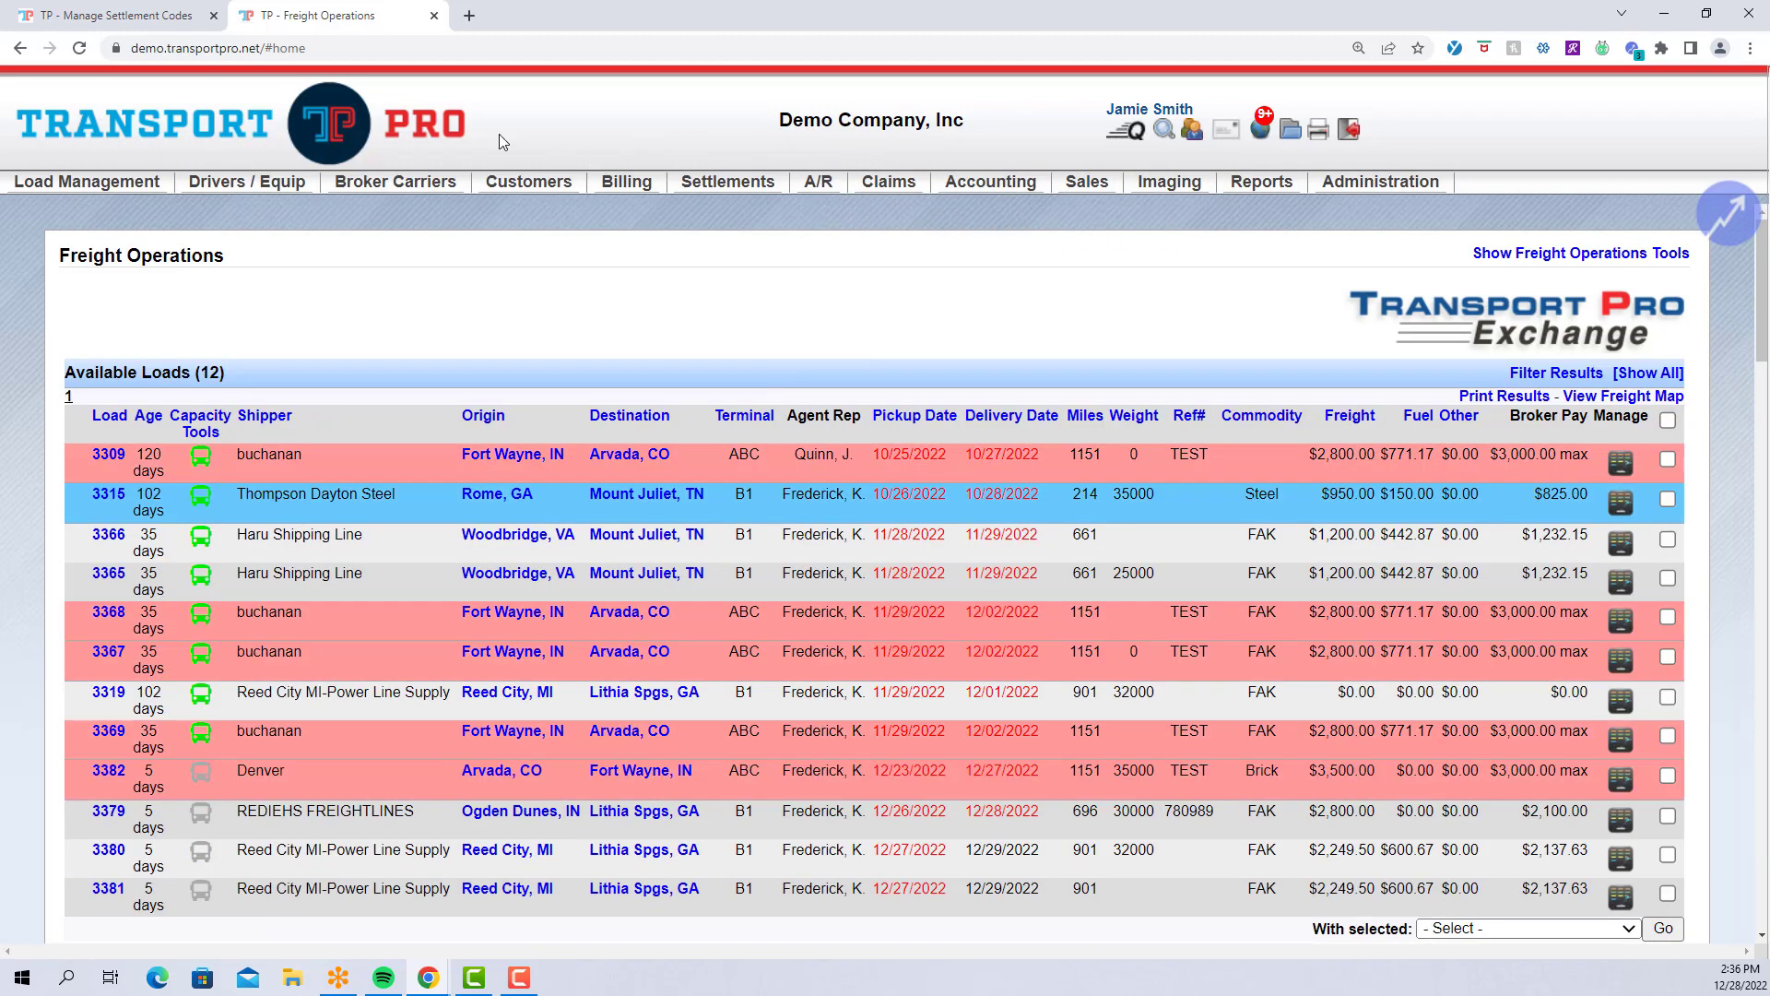
Go back to the STOP form and review the Load Based GL Accounts and default debit/credit account fields.
click(115, 21)
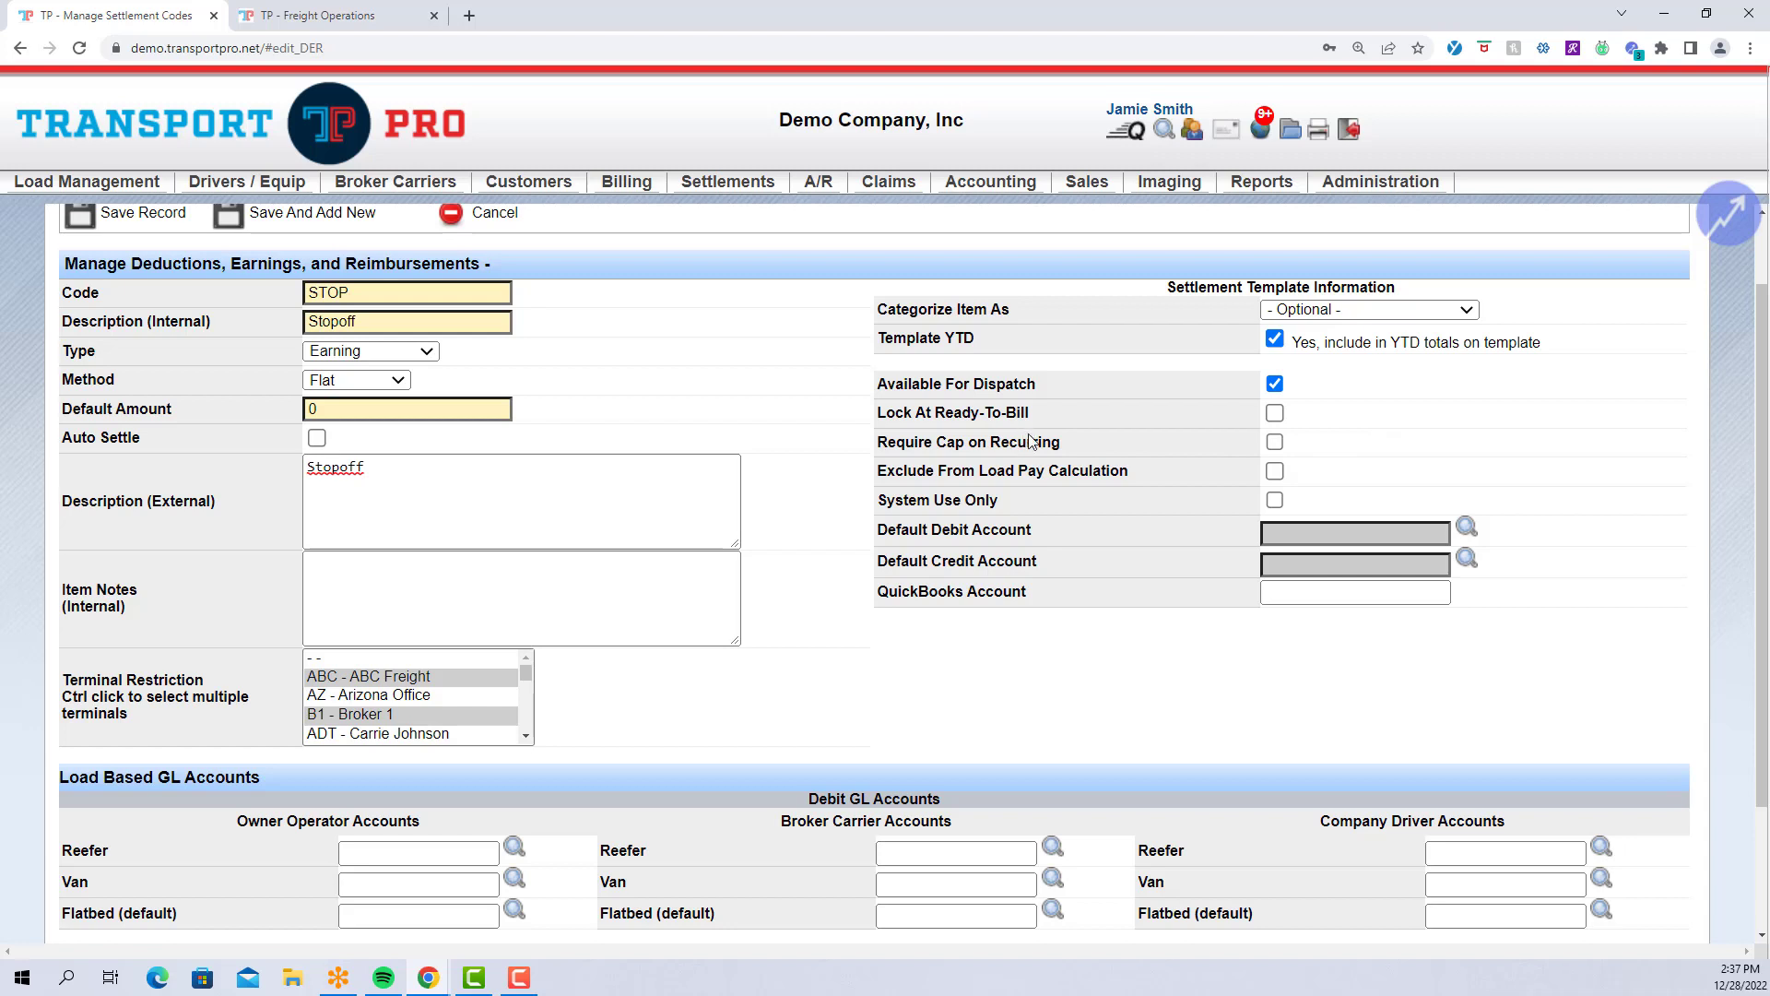
scroll(1025, 461, down, 1)
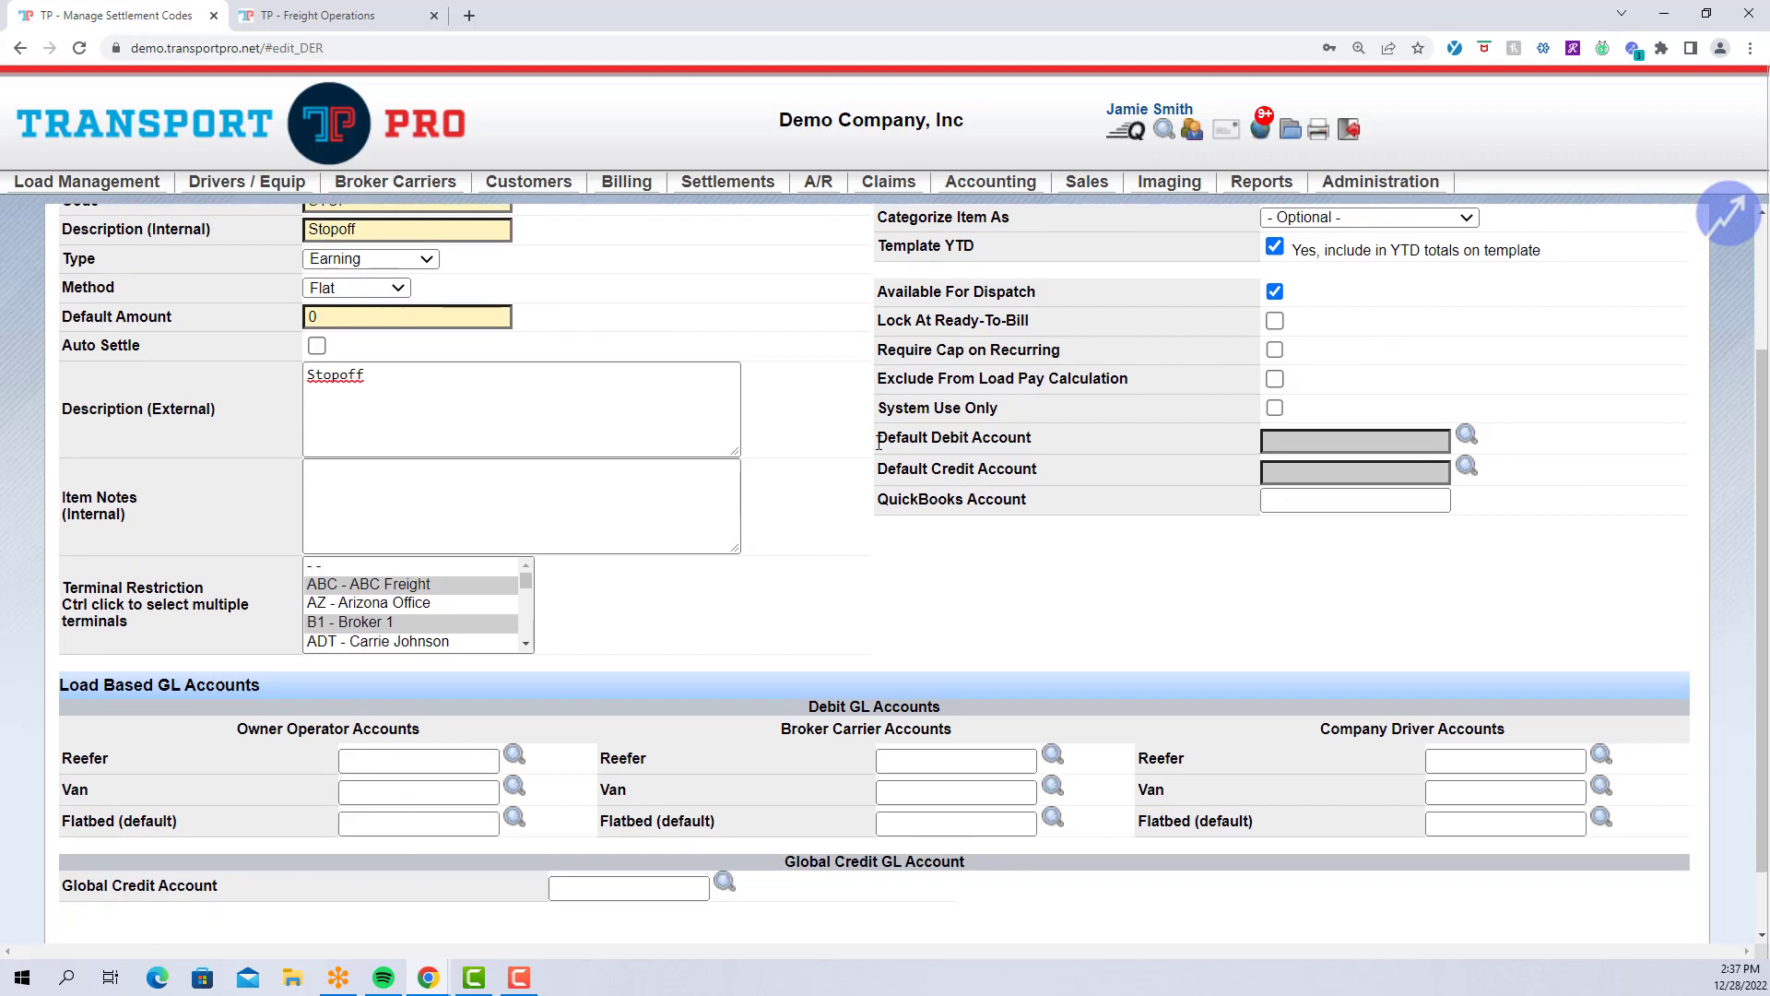
scroll(755, 496, down, 1)
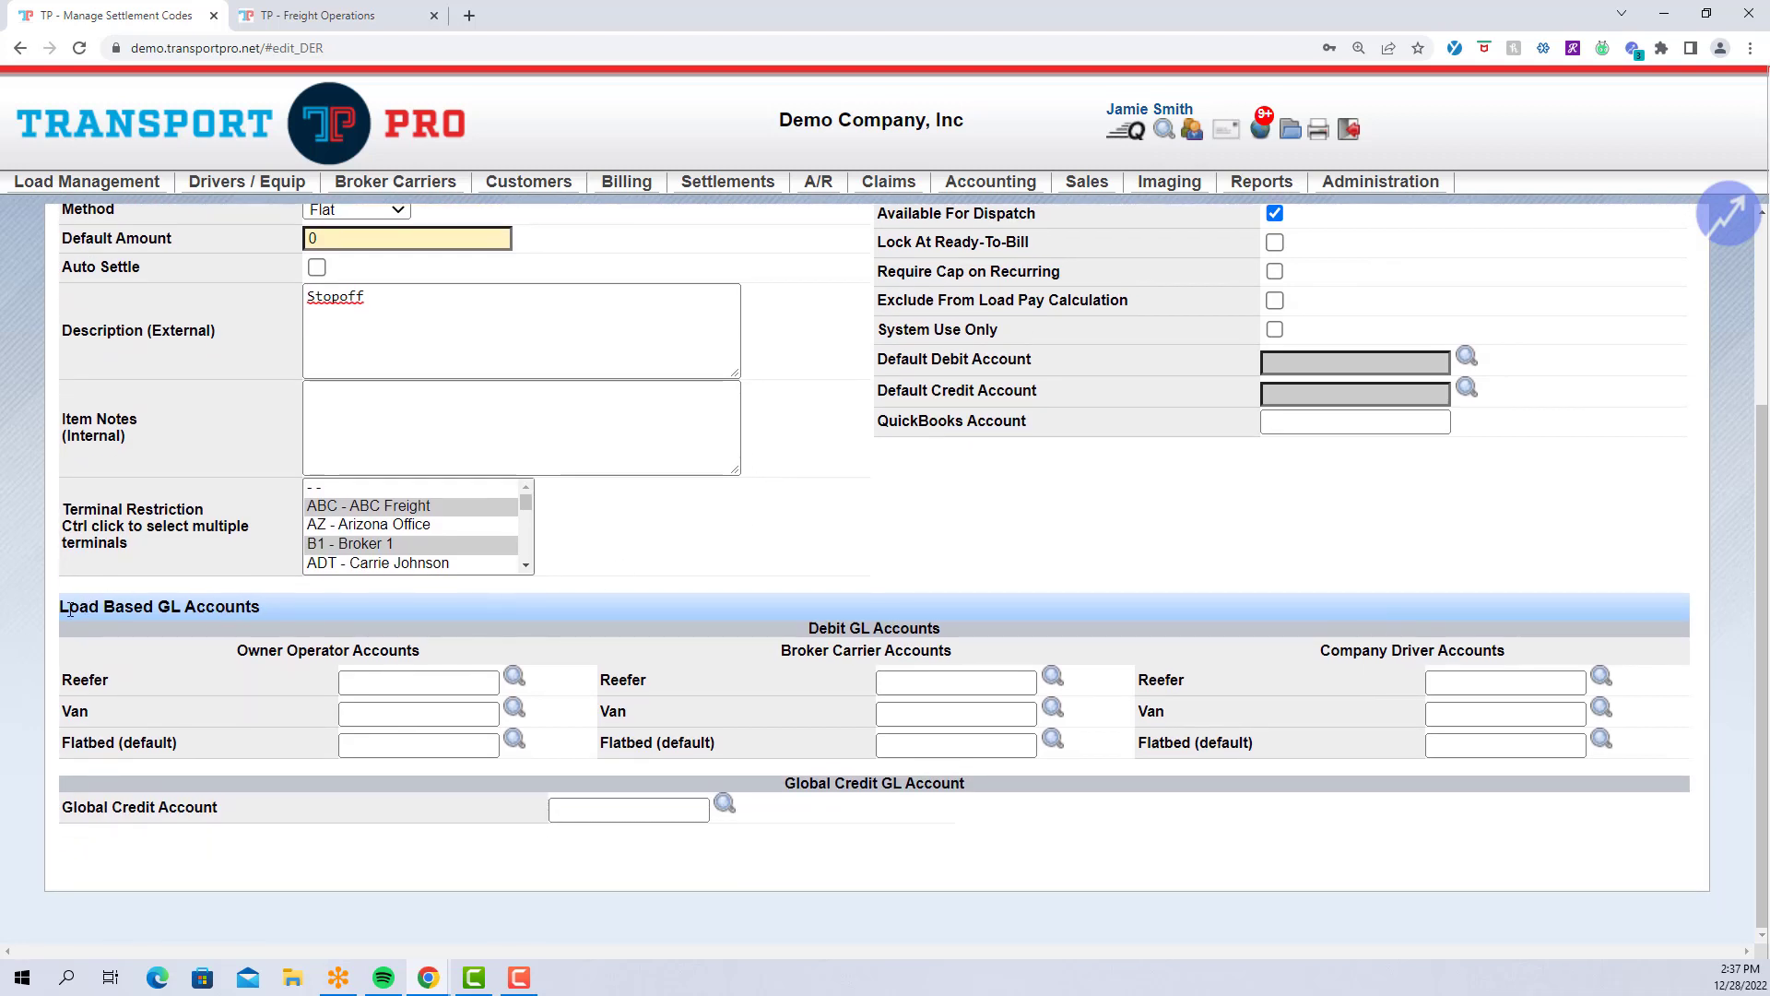
drag(70, 609, 340, 617)
click(853, 488)
drag(878, 360, 1048, 392)
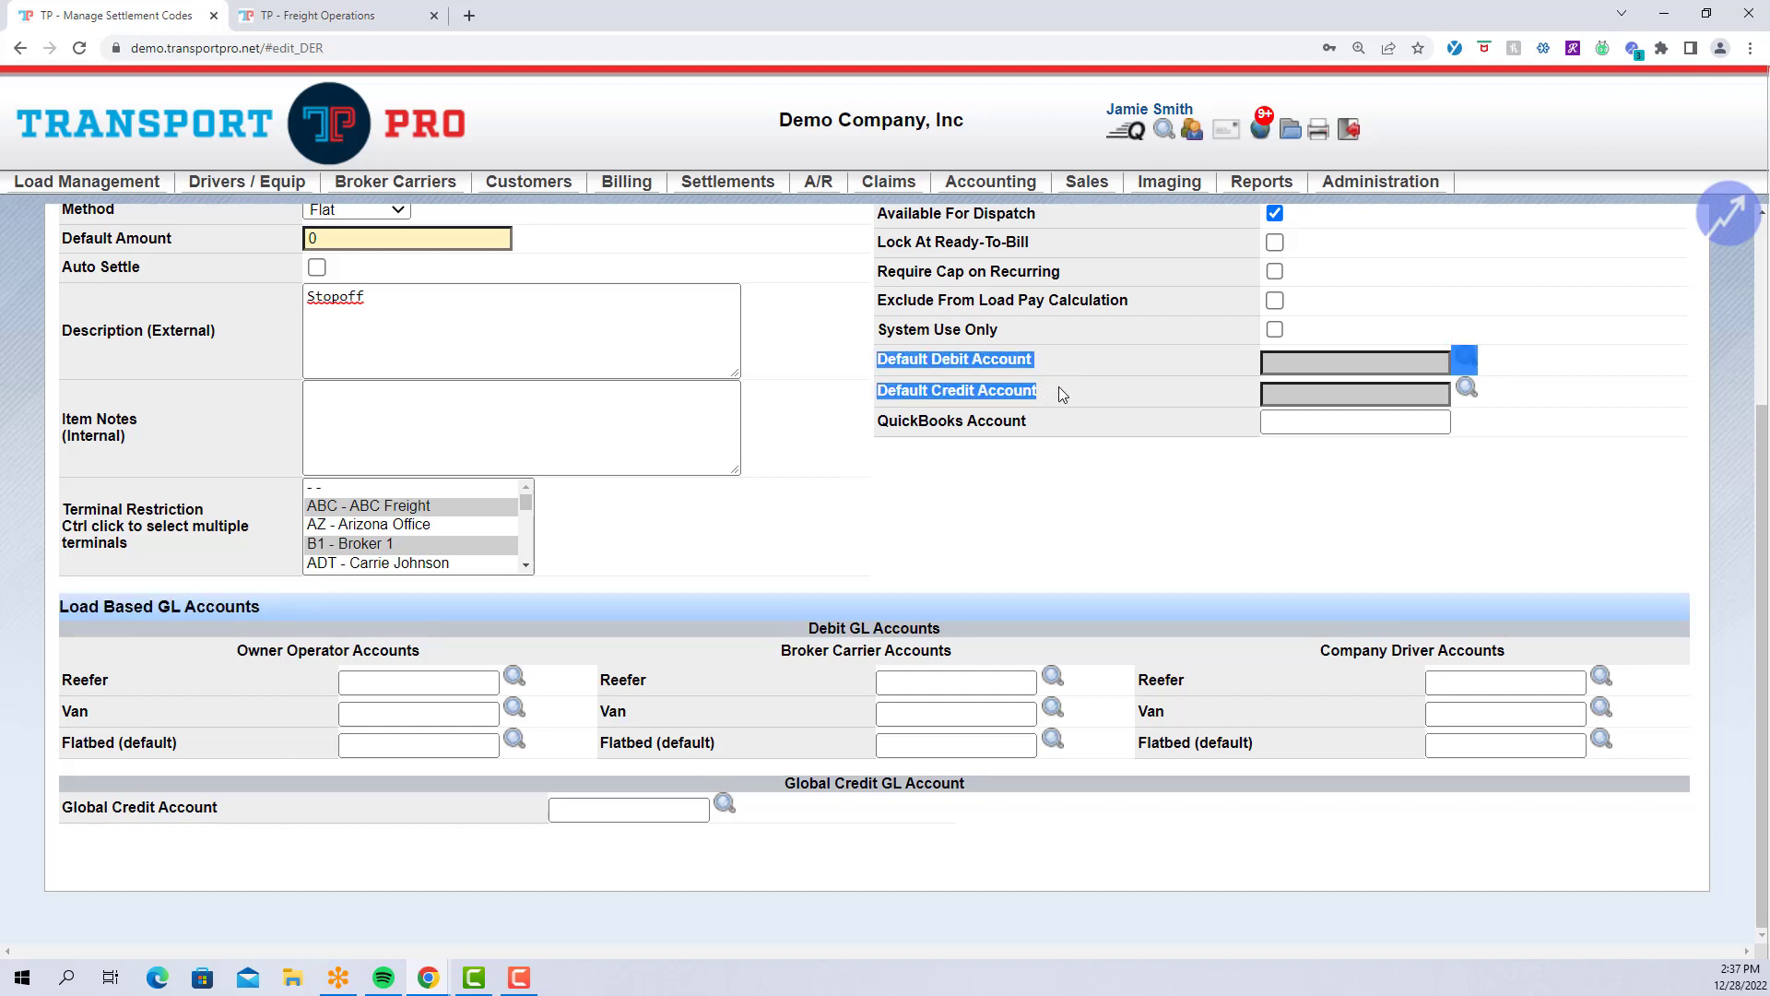
click(1059, 388)
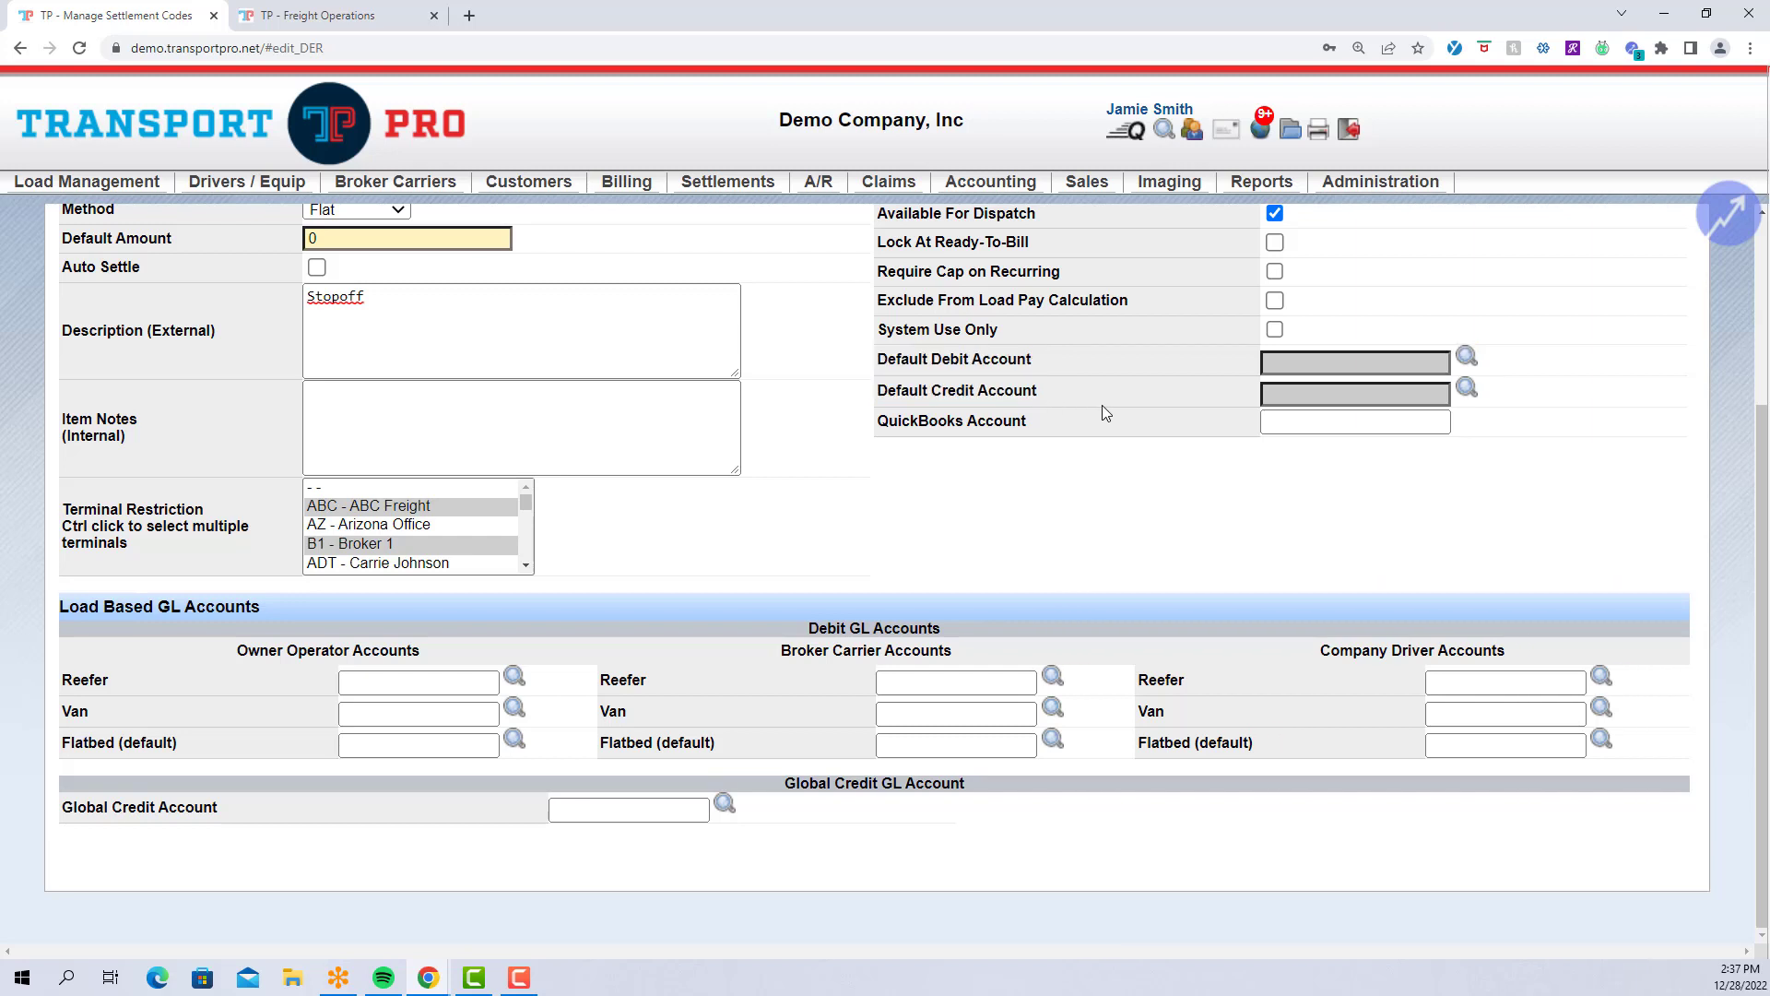
scroll(1103, 406, up, 1)
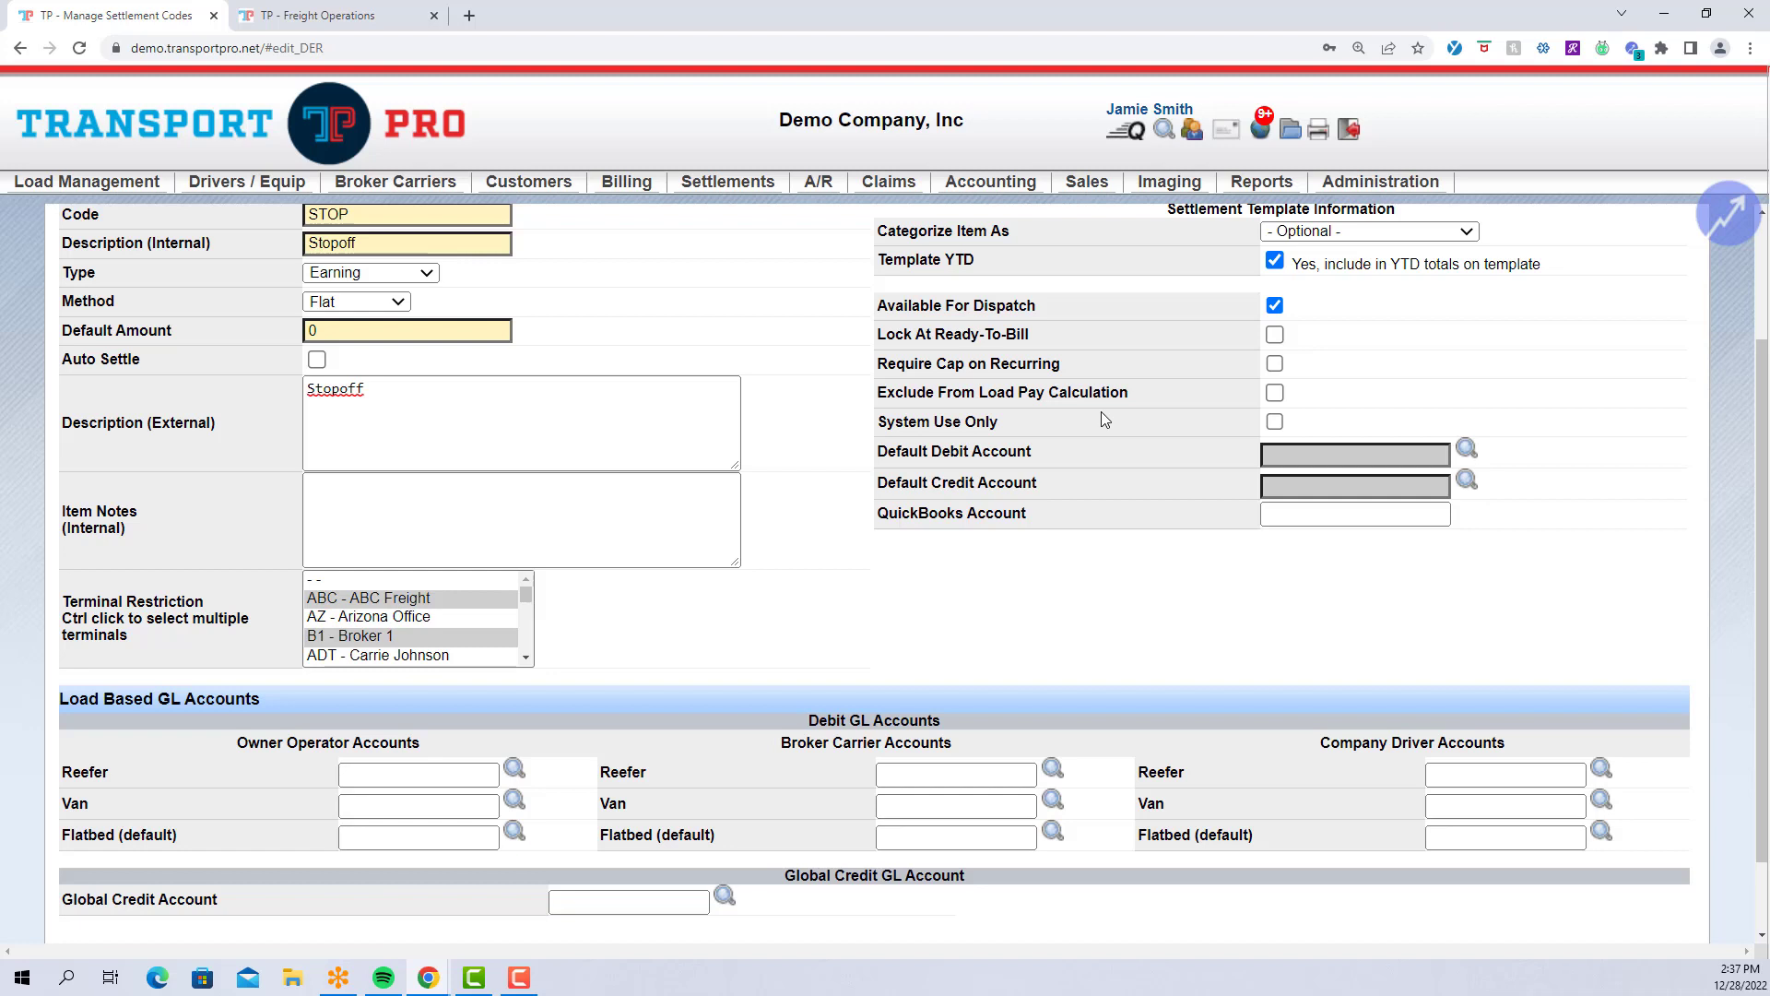
drag(879, 335, 1048, 346)
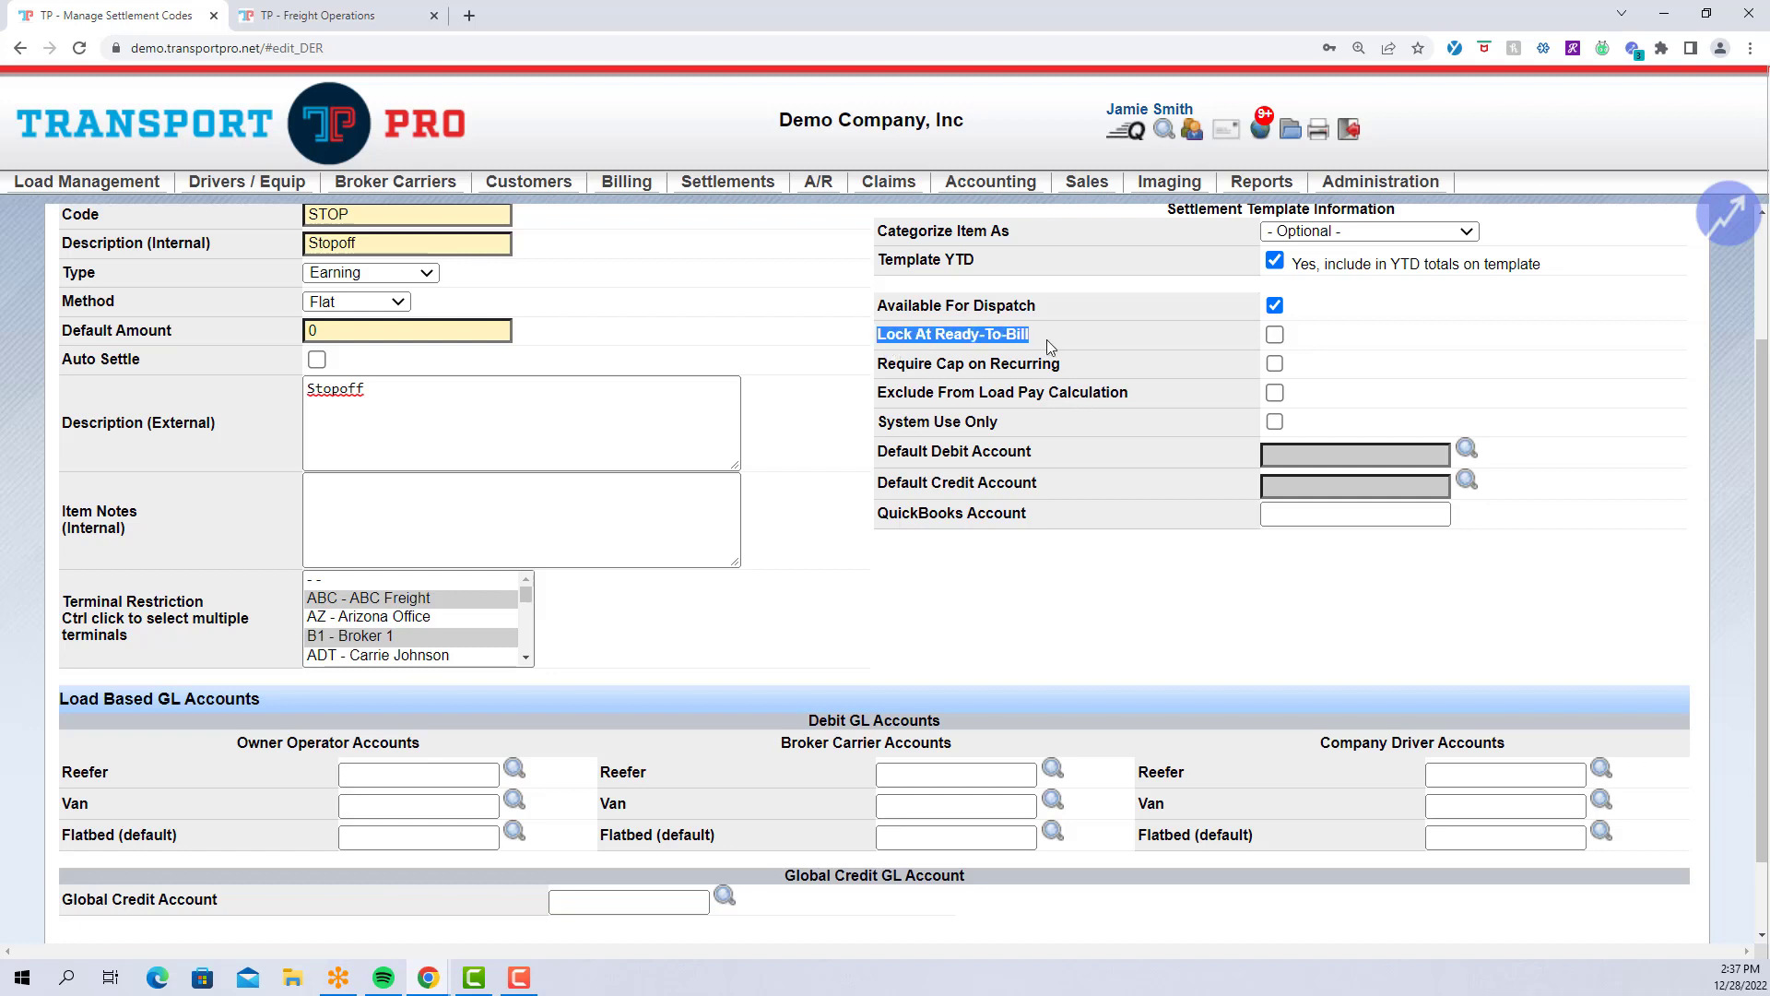
click(1049, 342)
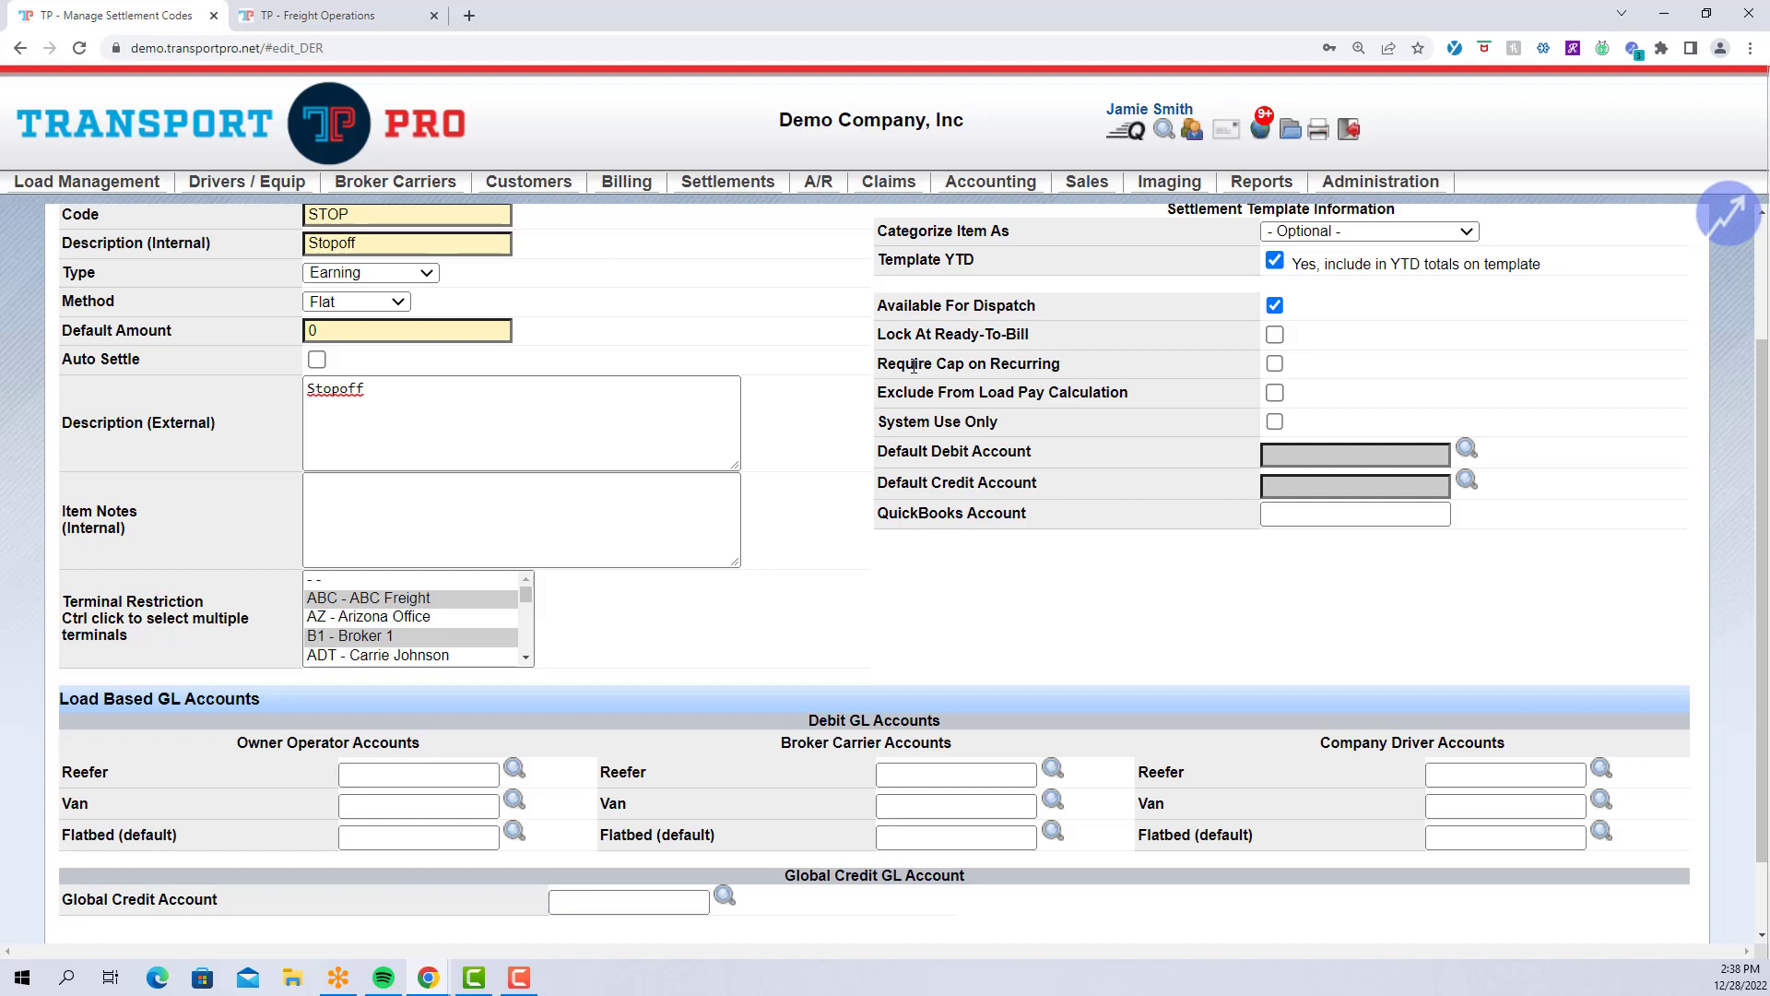
drag(878, 365, 1065, 369)
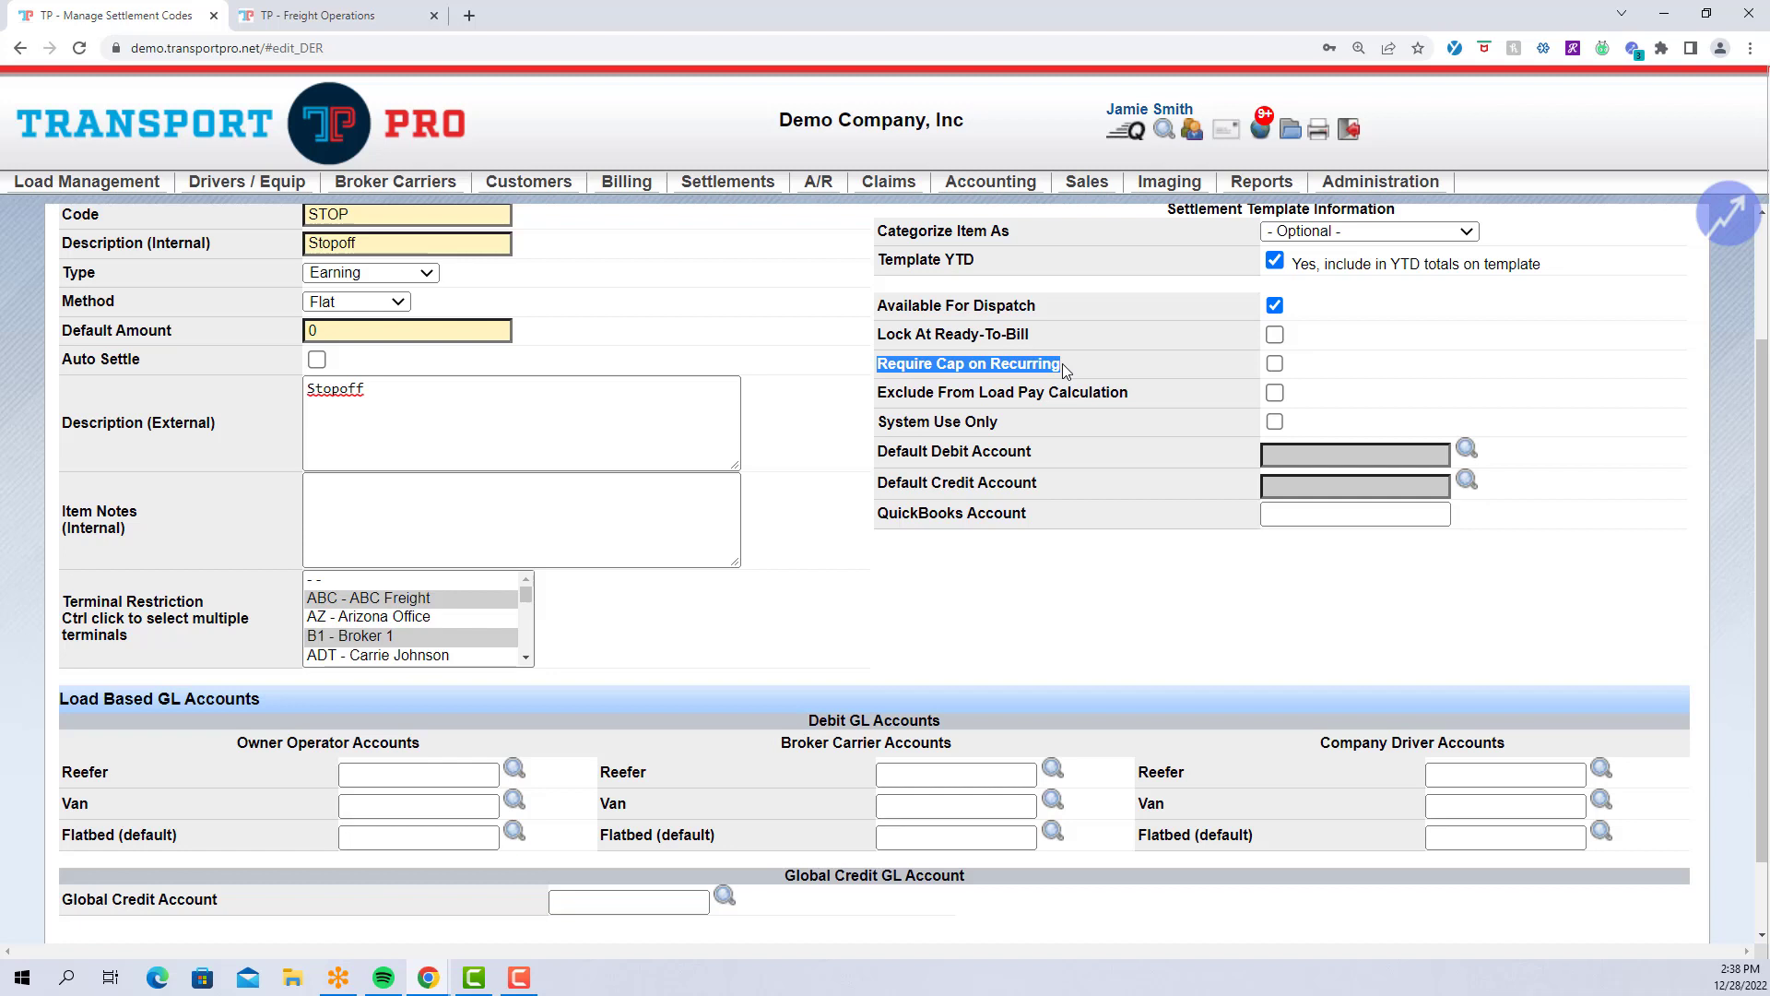
click(1062, 364)
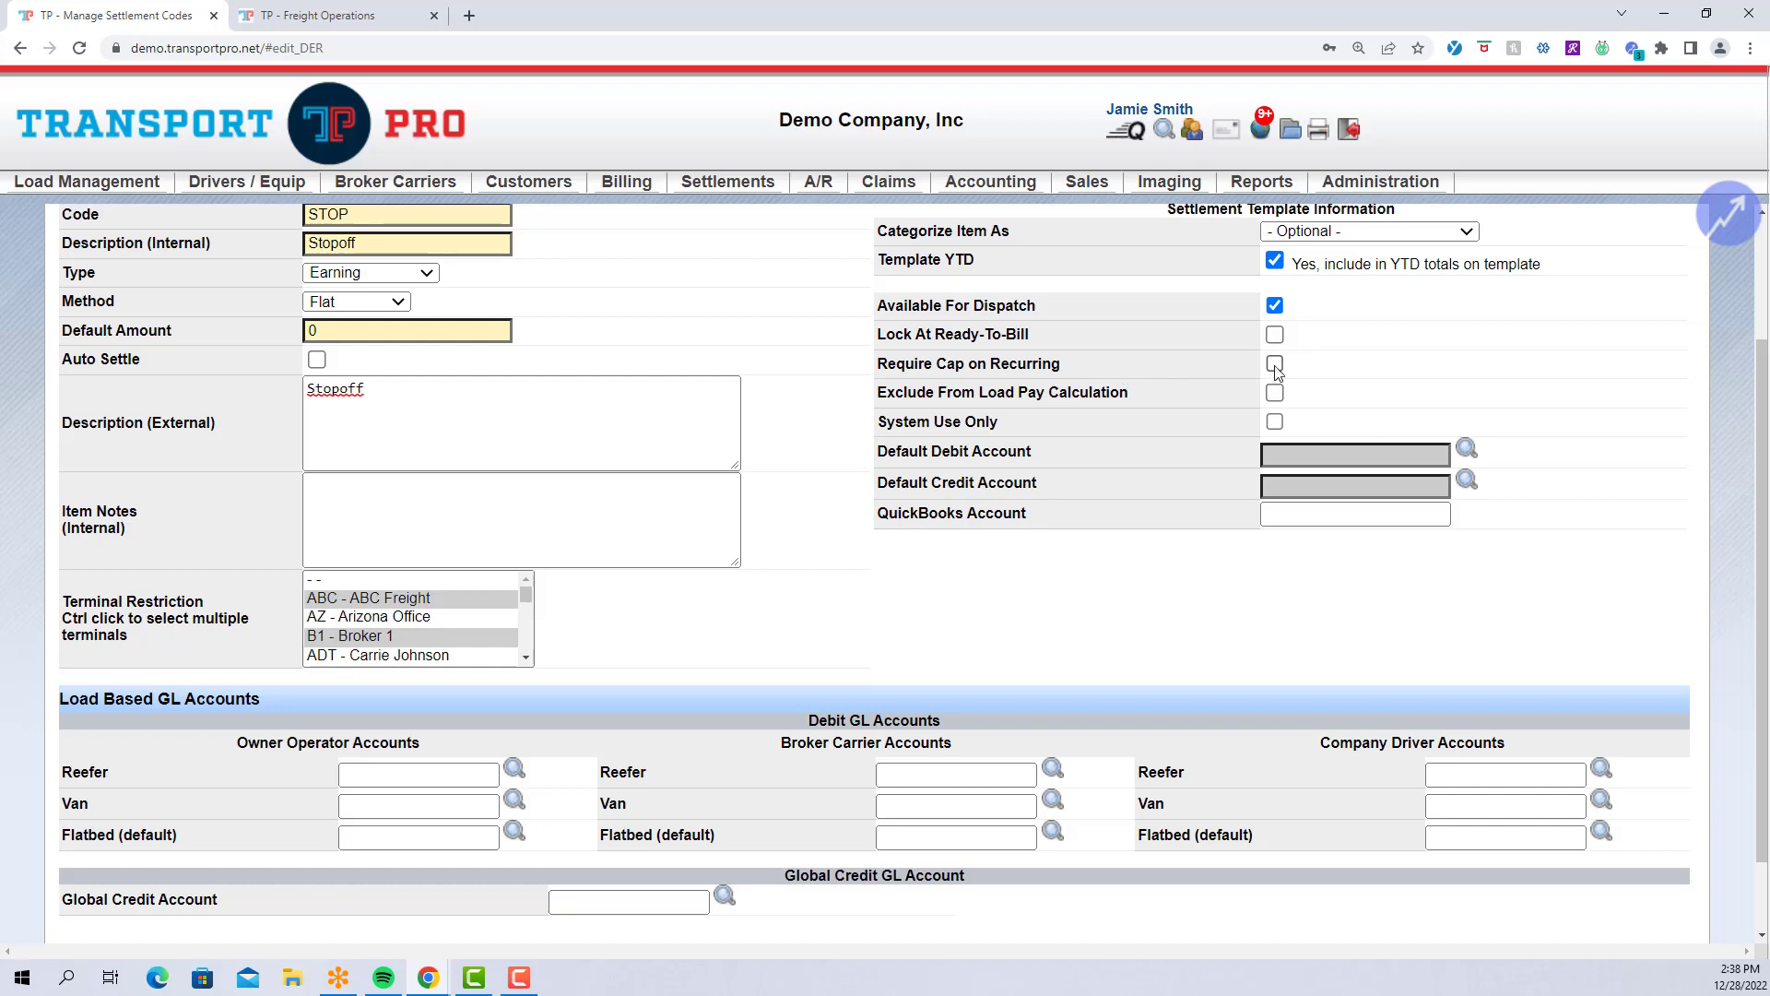
Open a blank Recurring Deduction, Earning, or Reimbursement form from the Freight Operations tab.
click(327, 22)
mouse_move(728, 184)
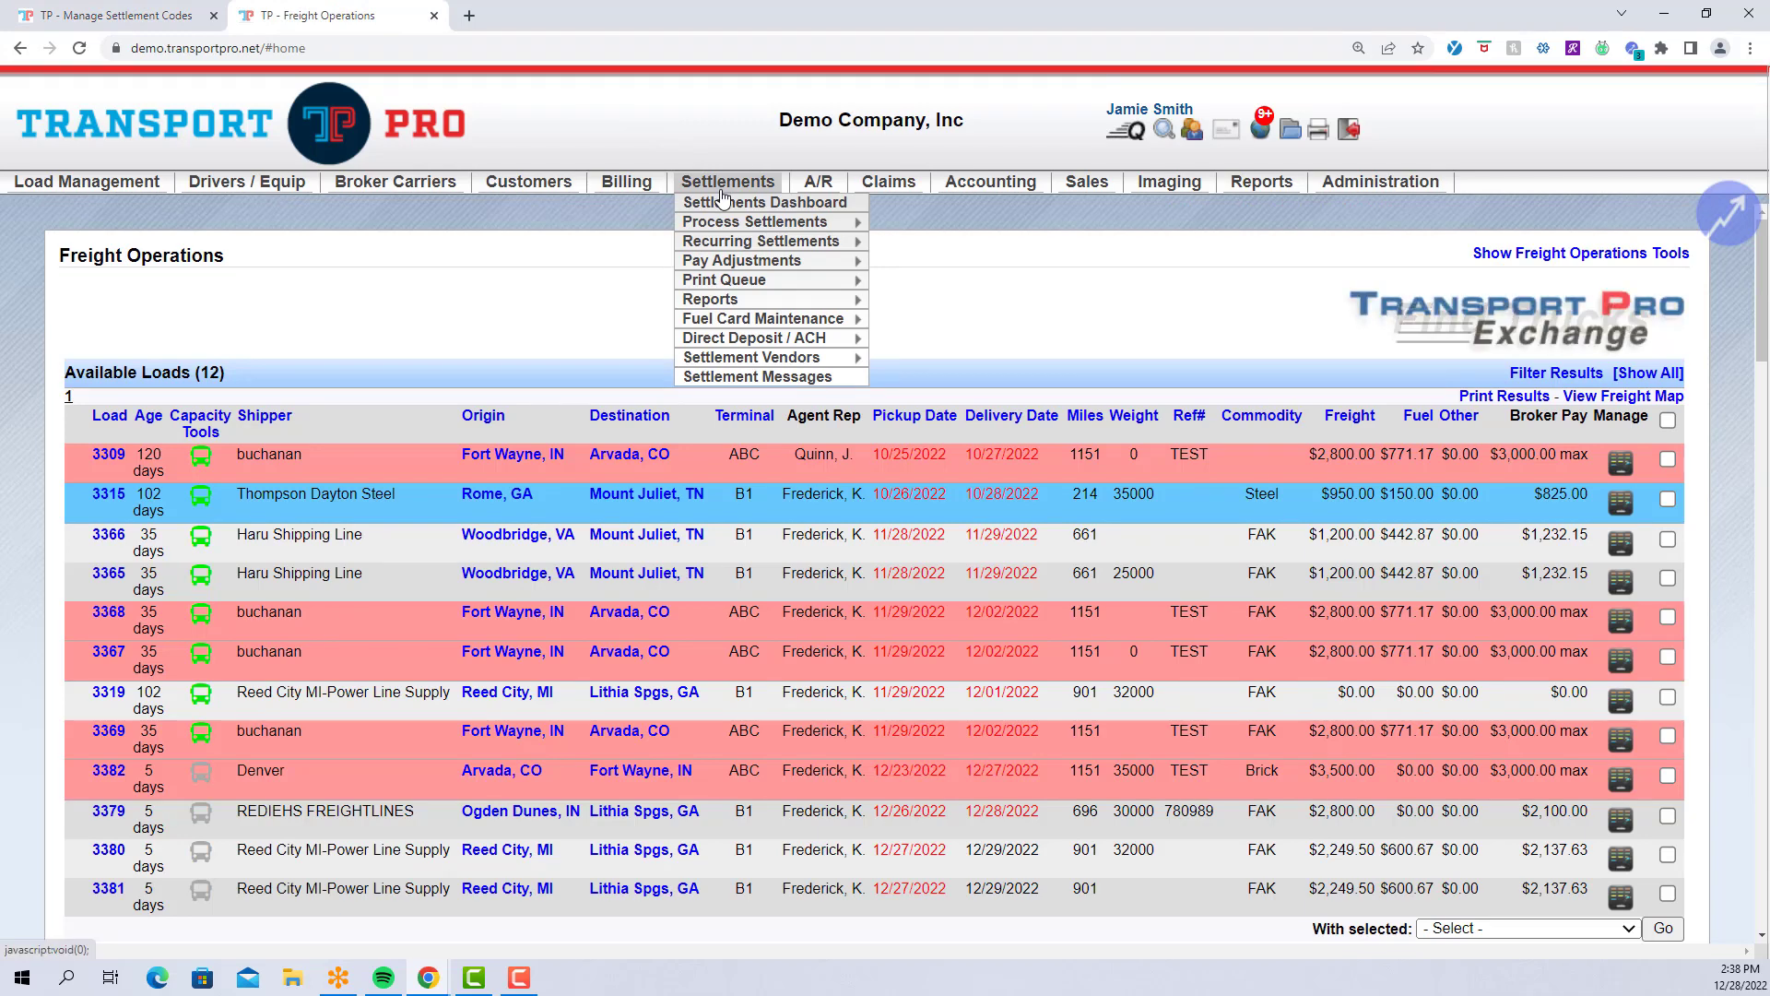
mouse_move(756, 241)
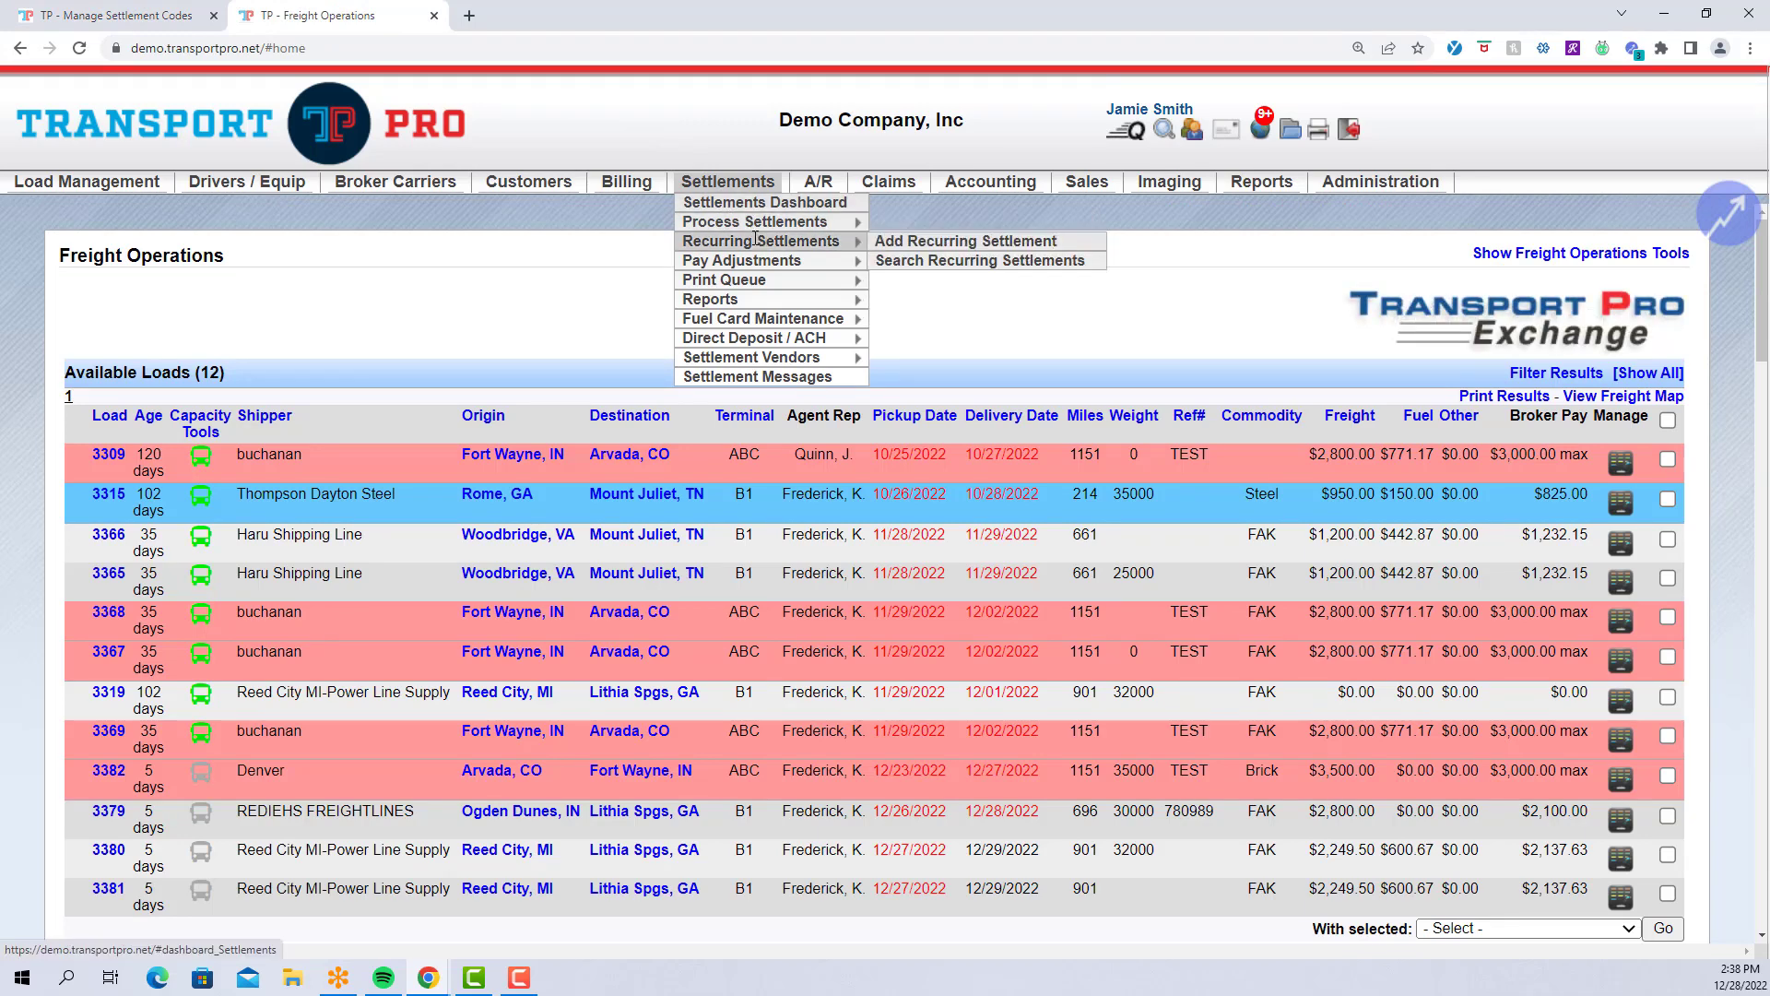
click(899, 249)
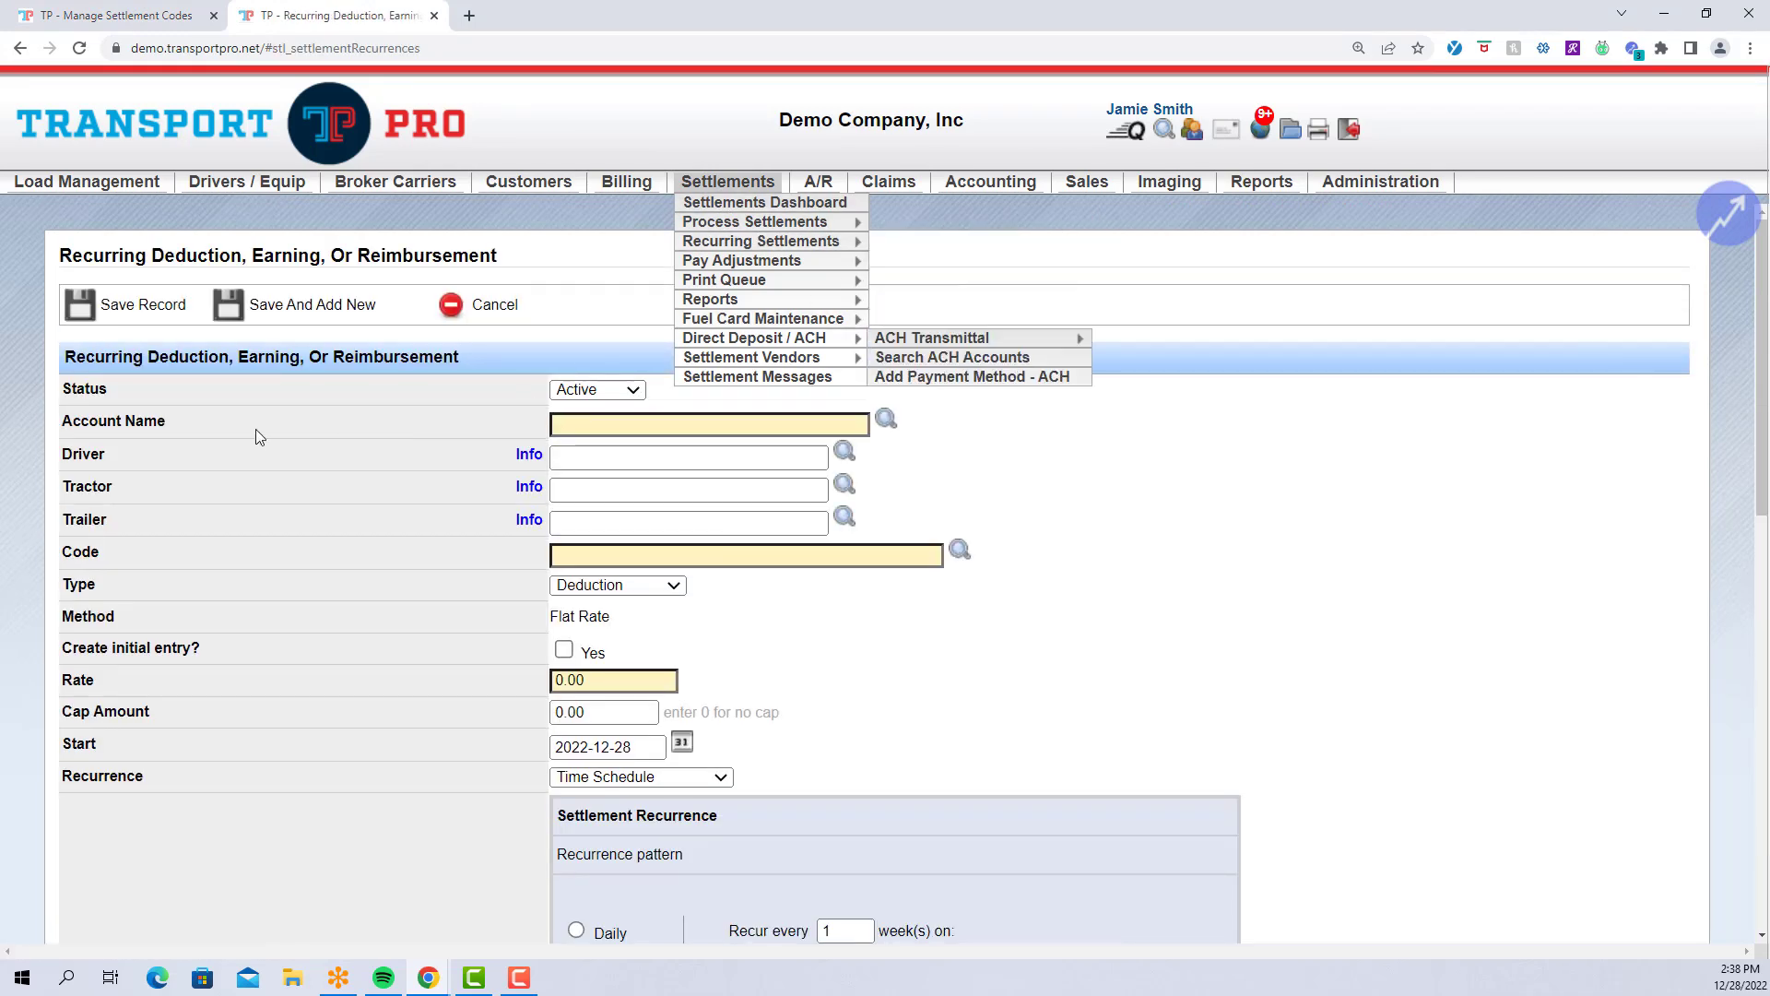
scroll(257, 428, down, 2)
Point out the recurring form's Code field and Cap Amount row, then return to the STOP page.
click(617, 377)
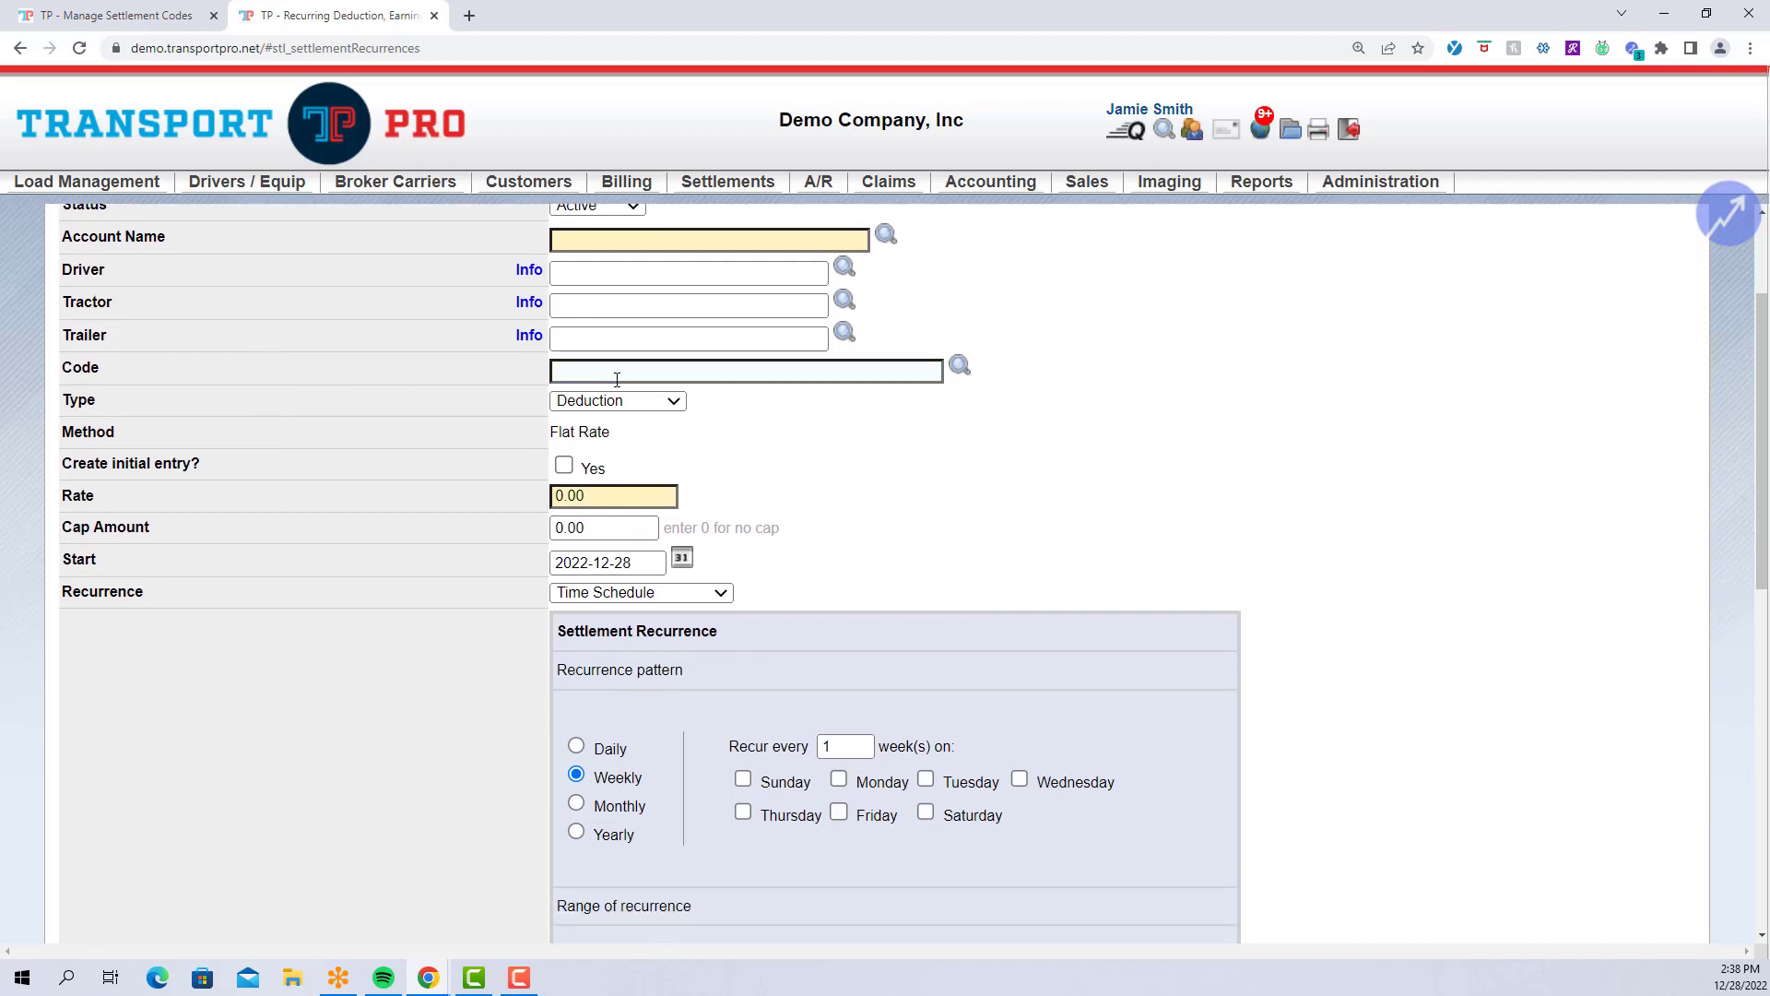
click(302, 526)
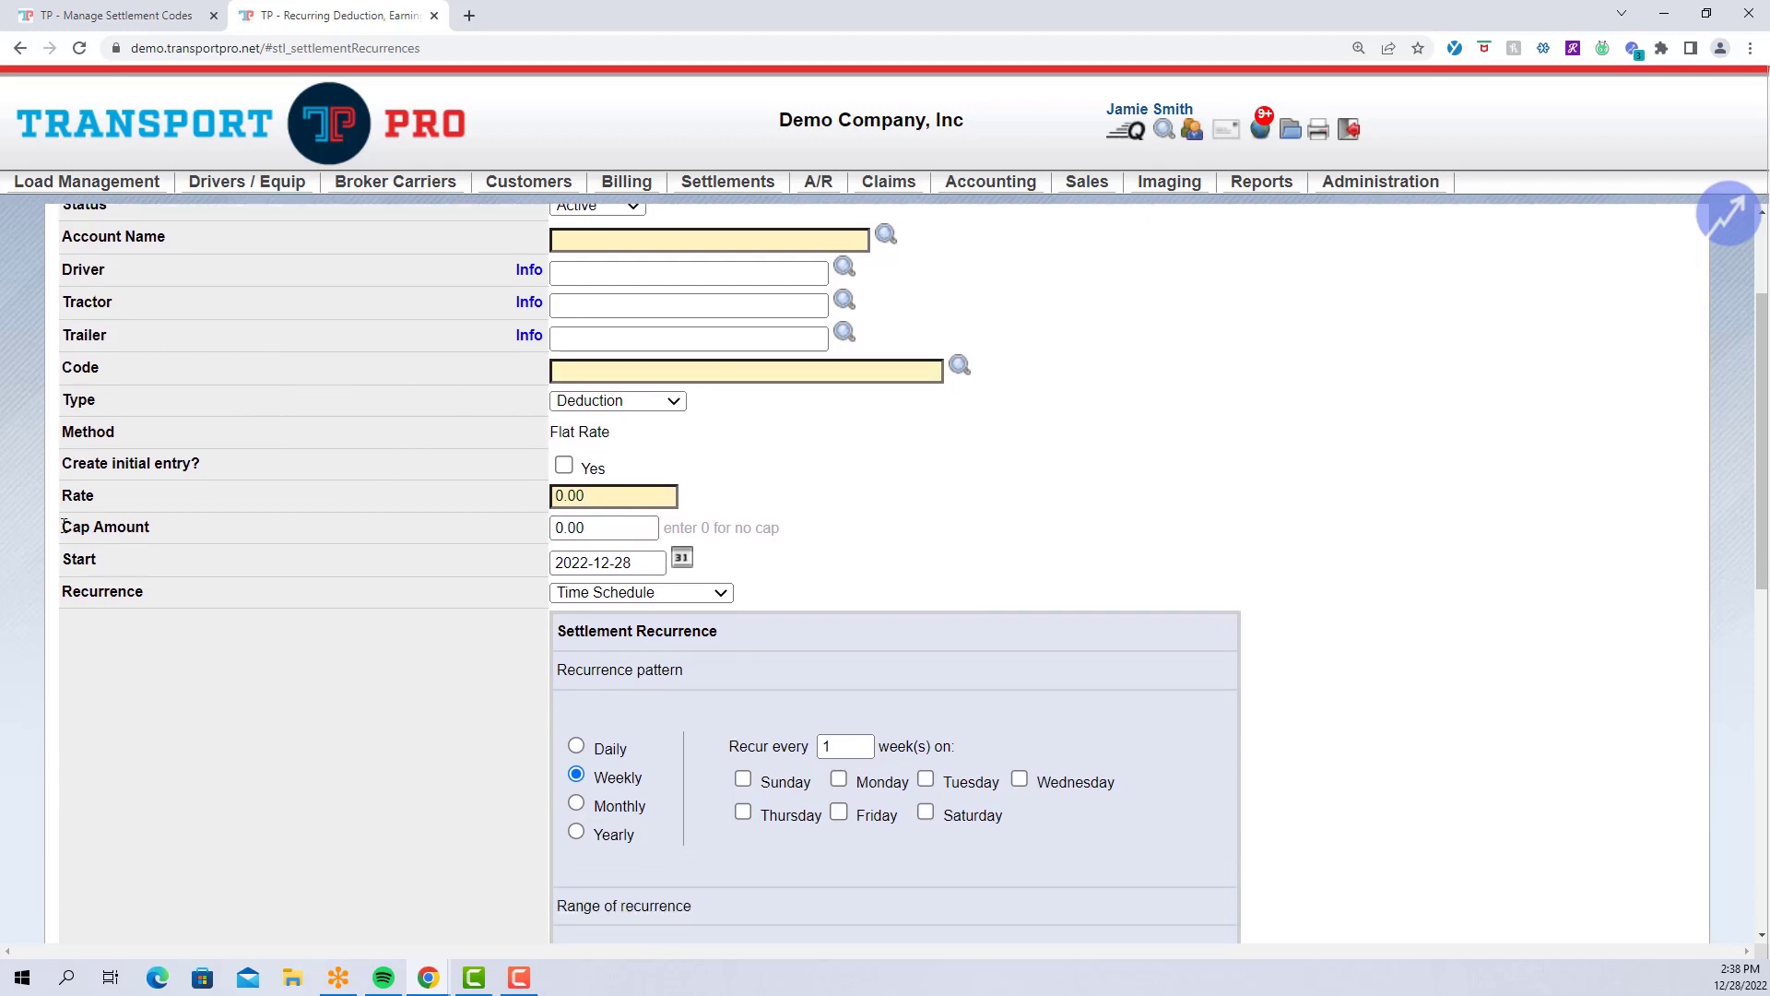
drag(63, 528, 811, 542)
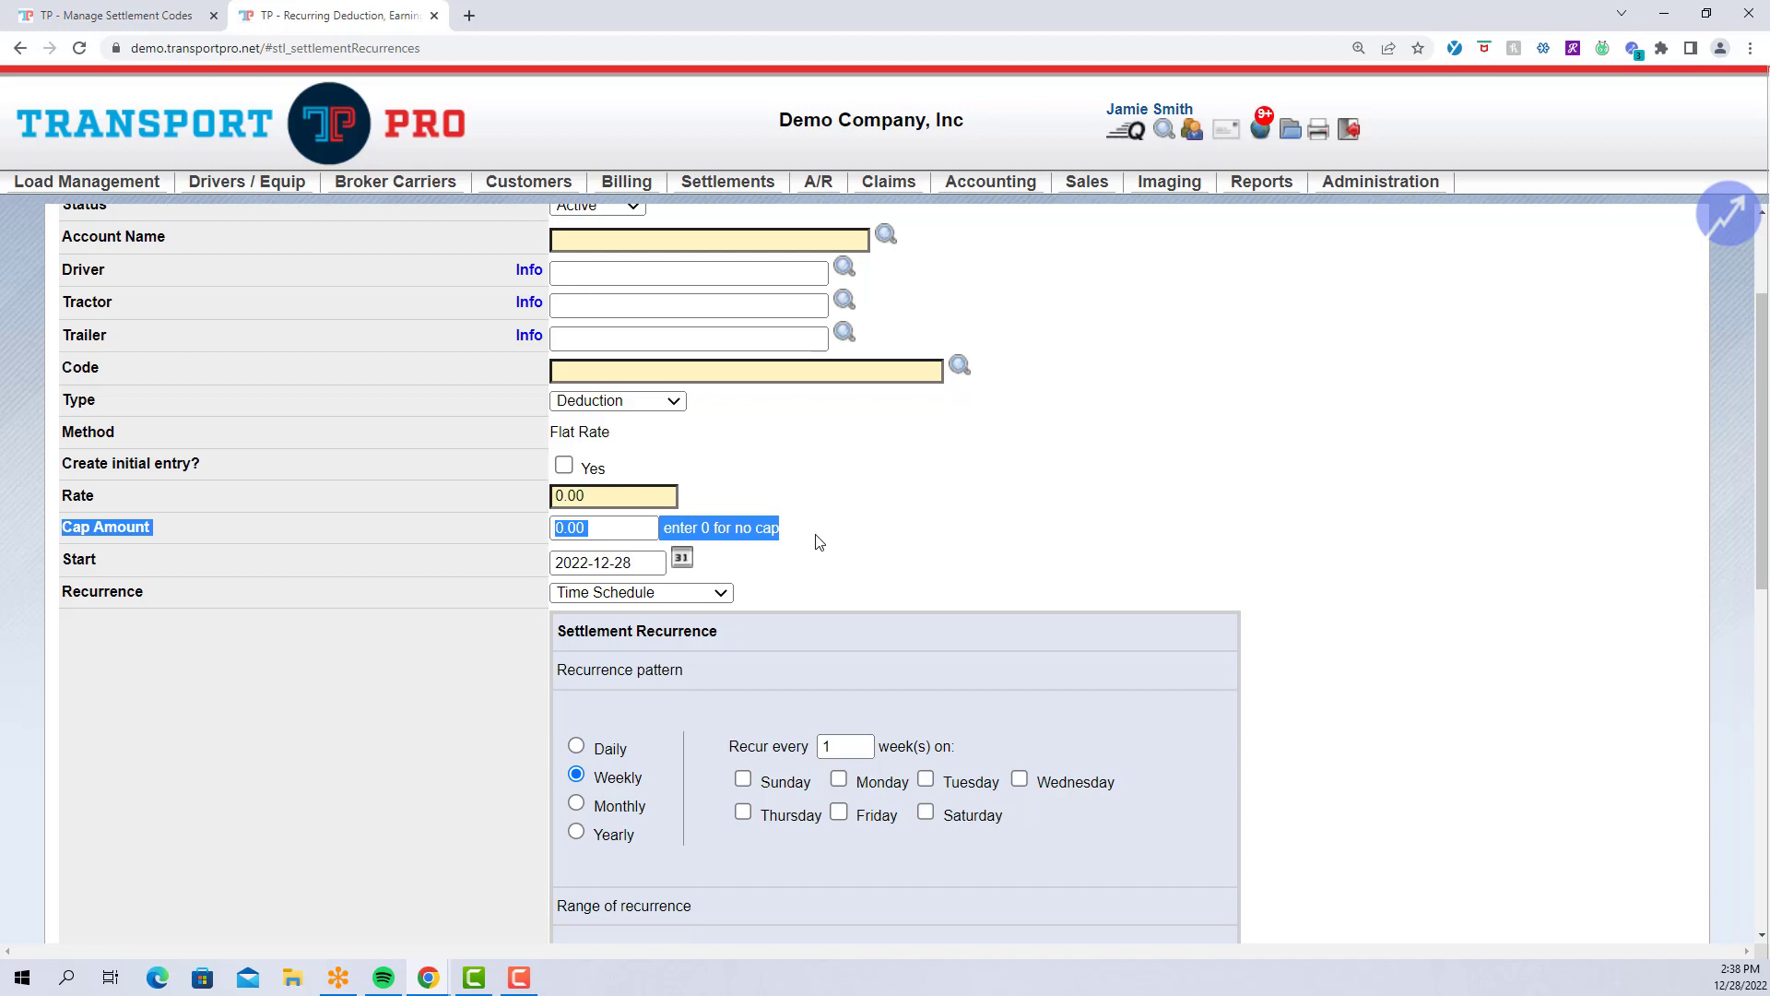
click(816, 541)
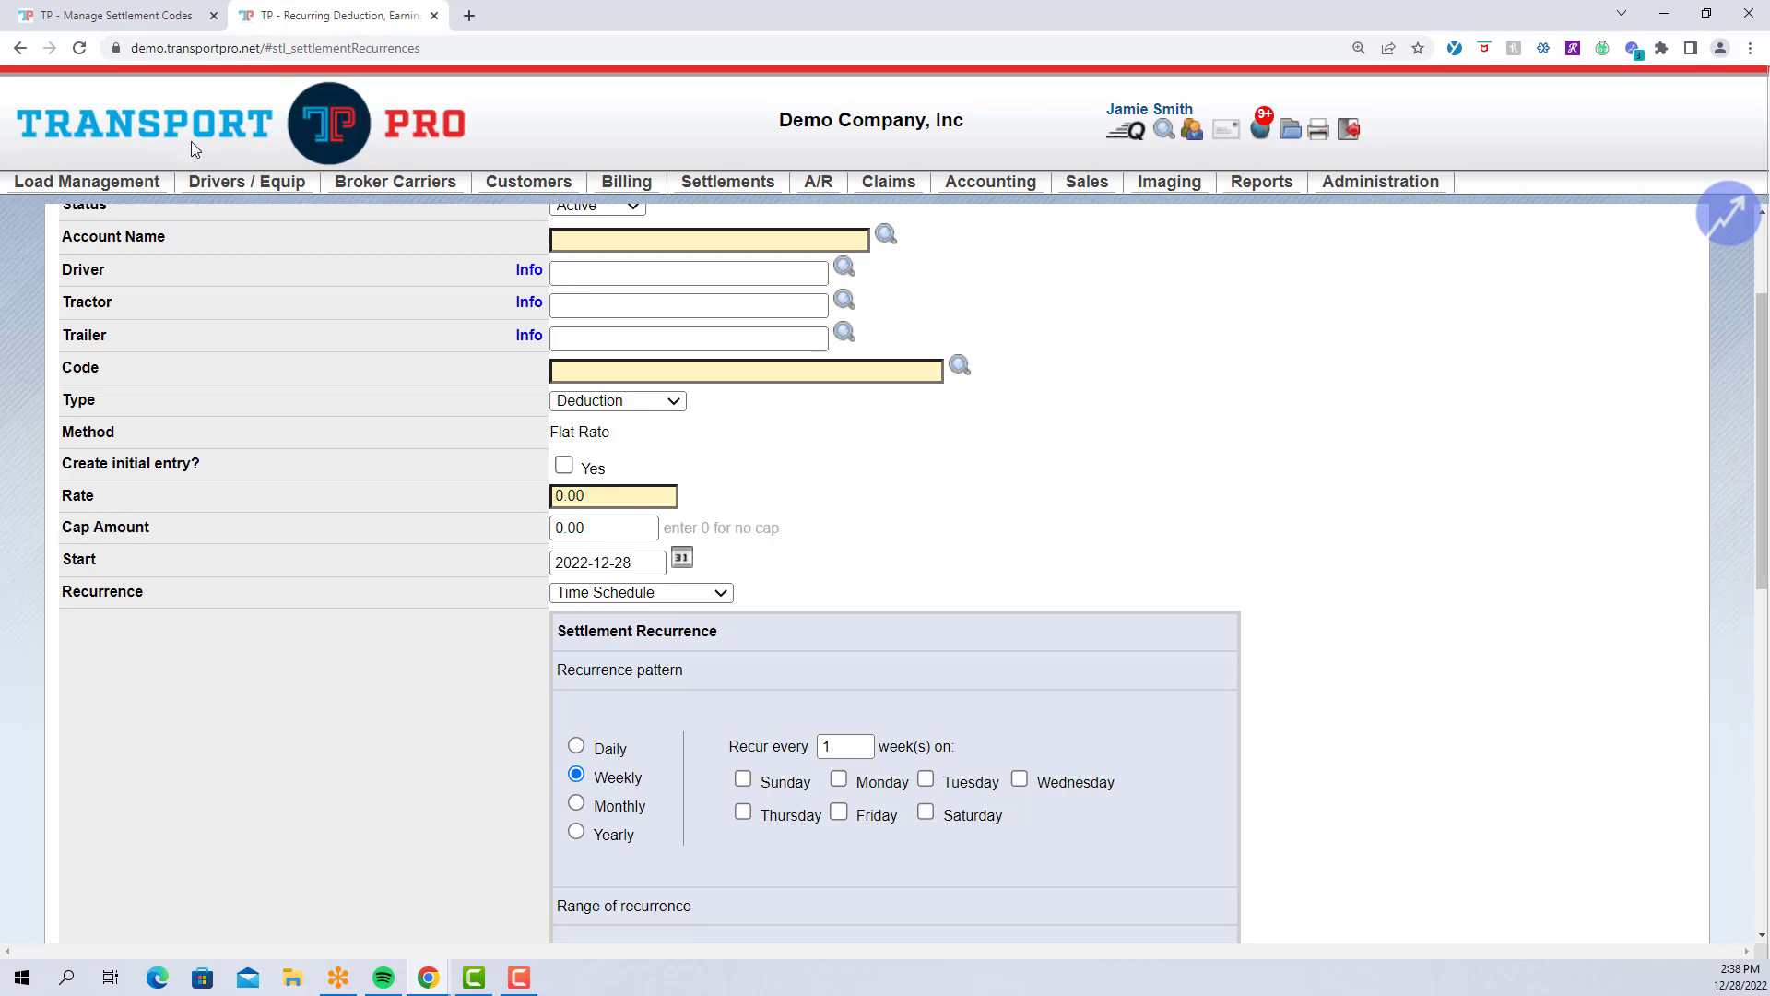
click(127, 26)
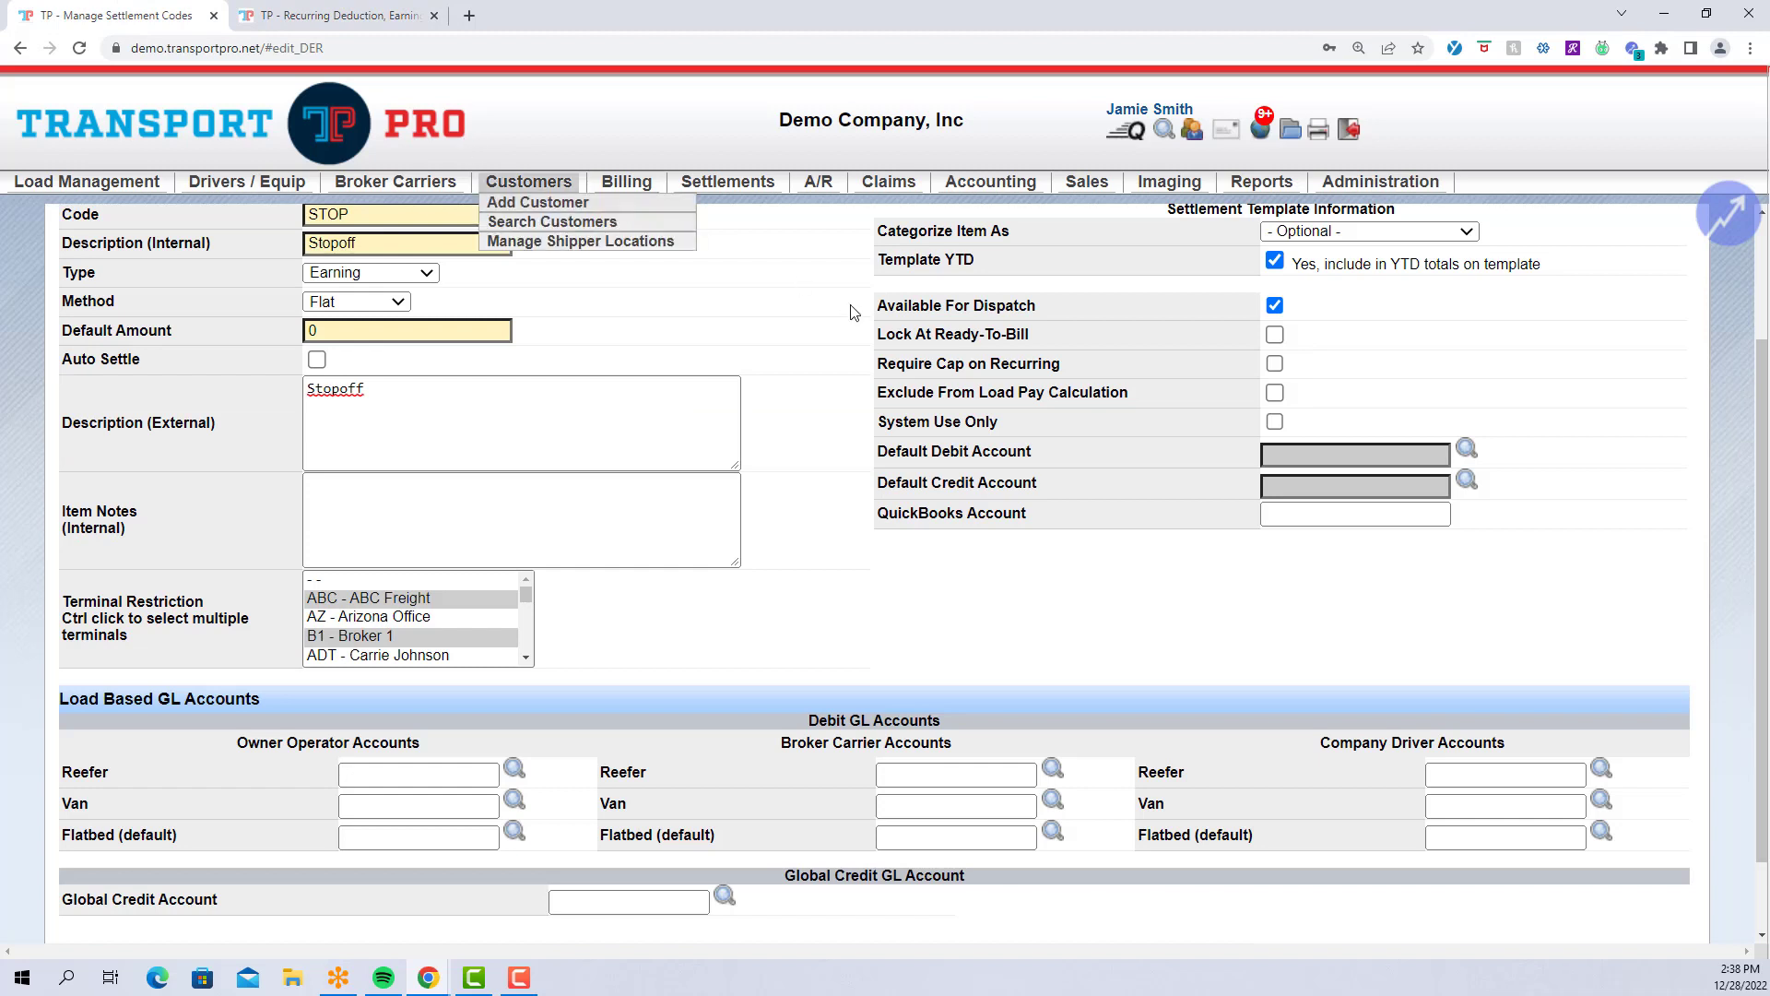
drag(878, 396, 1110, 402)
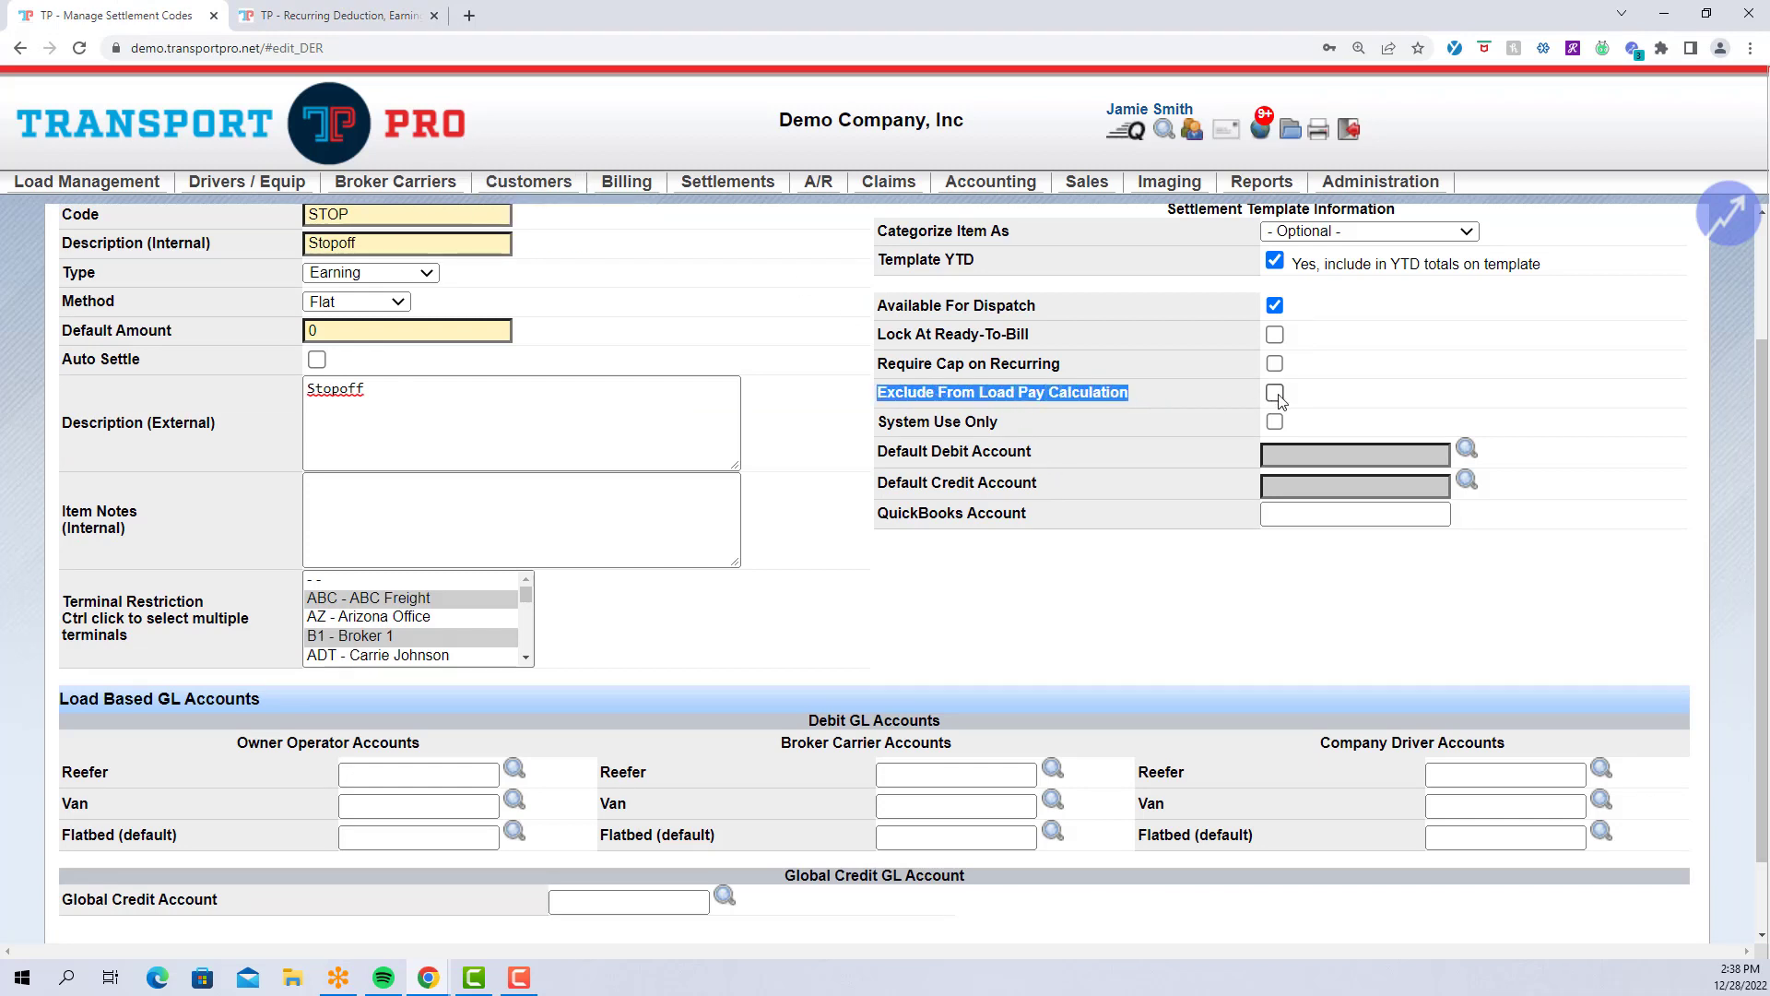
click(1227, 392)
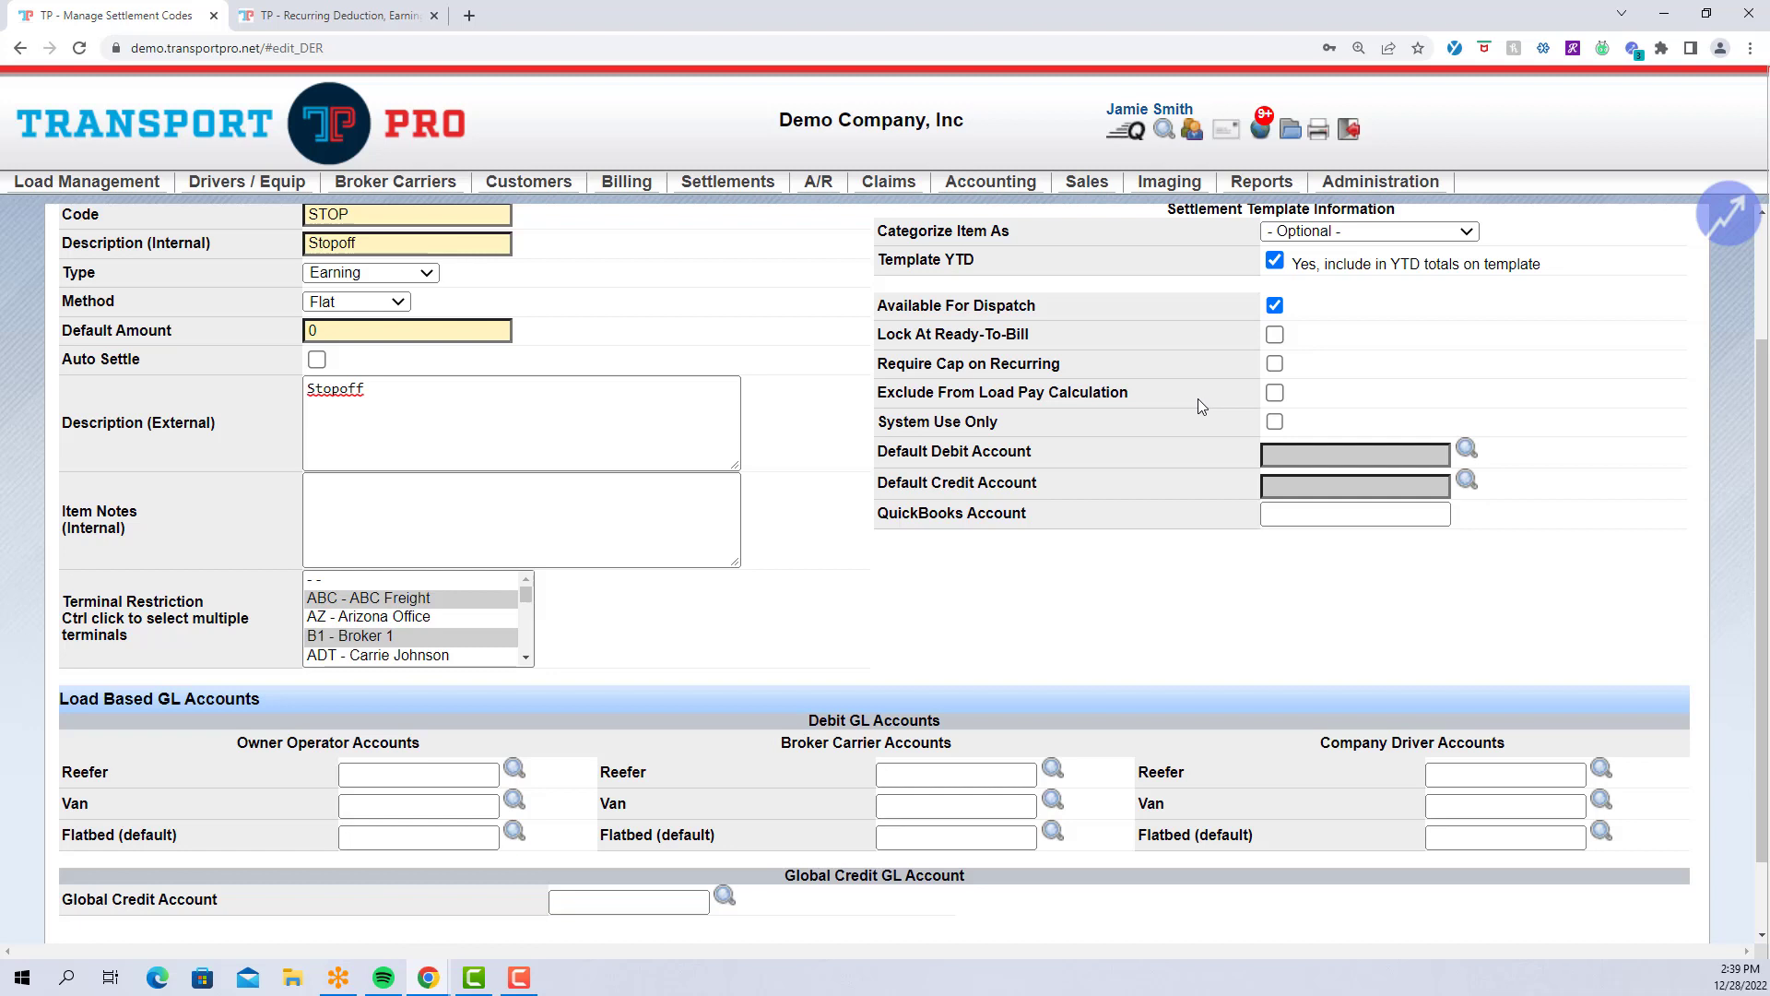
drag(884, 424, 1027, 429)
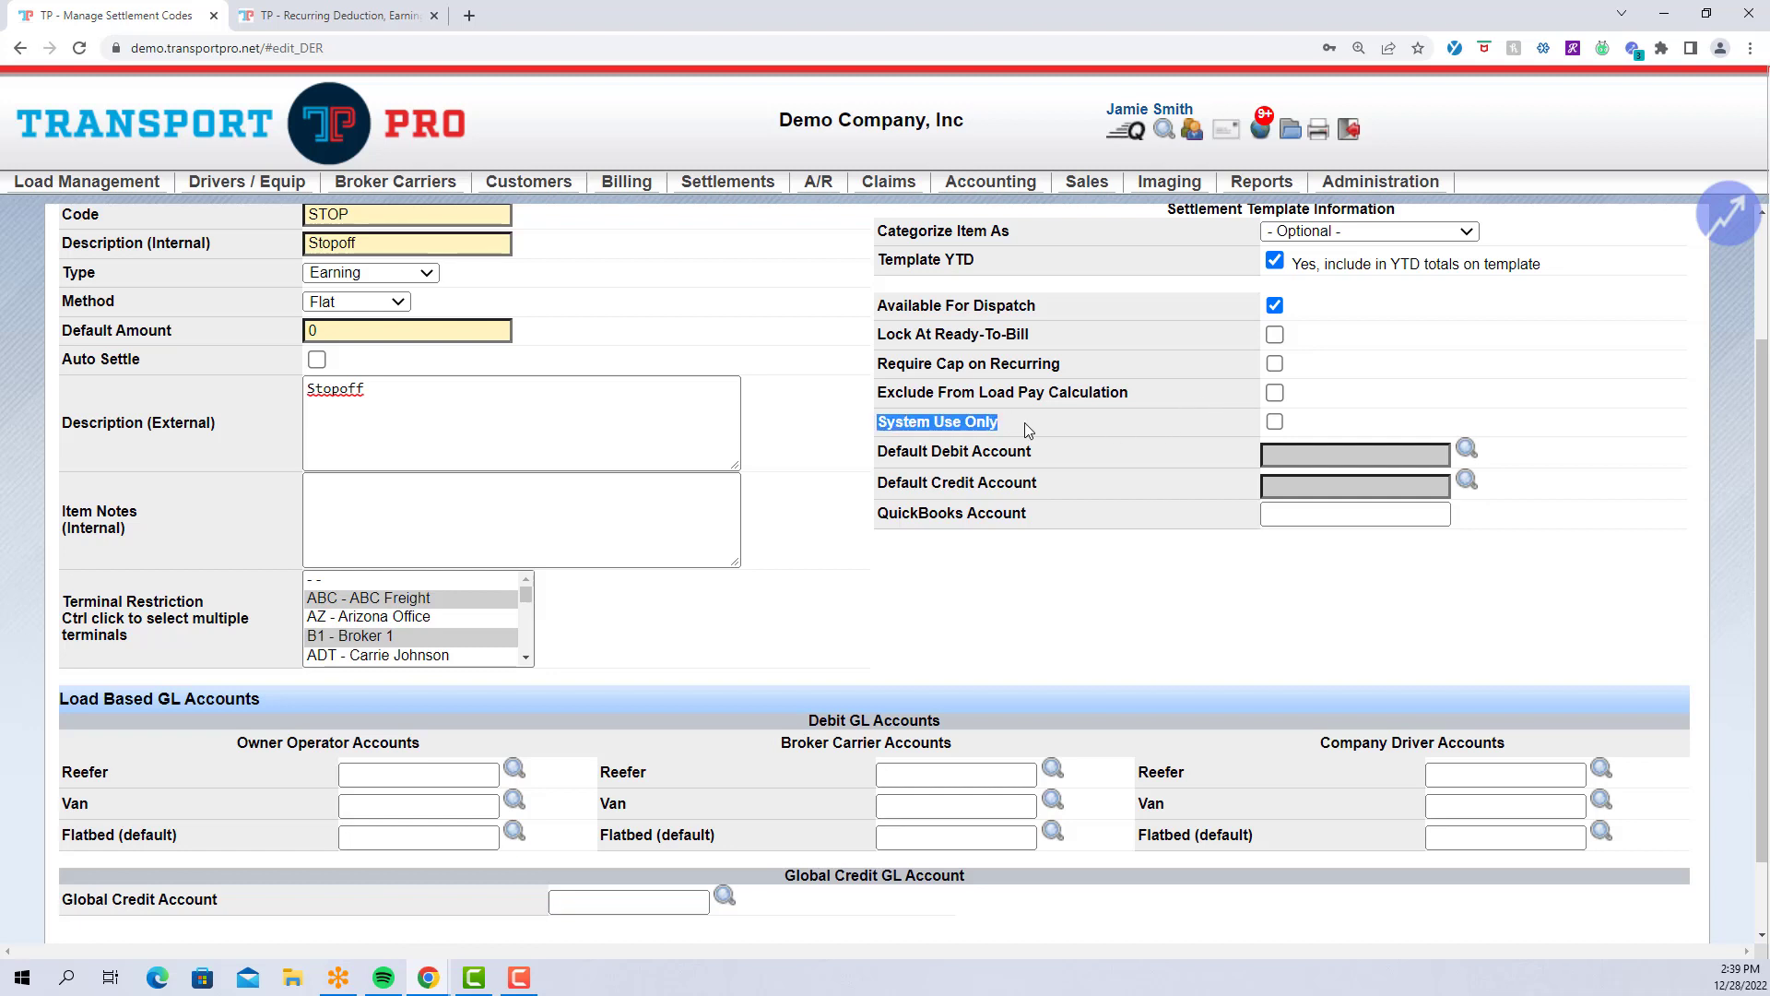
click(1026, 423)
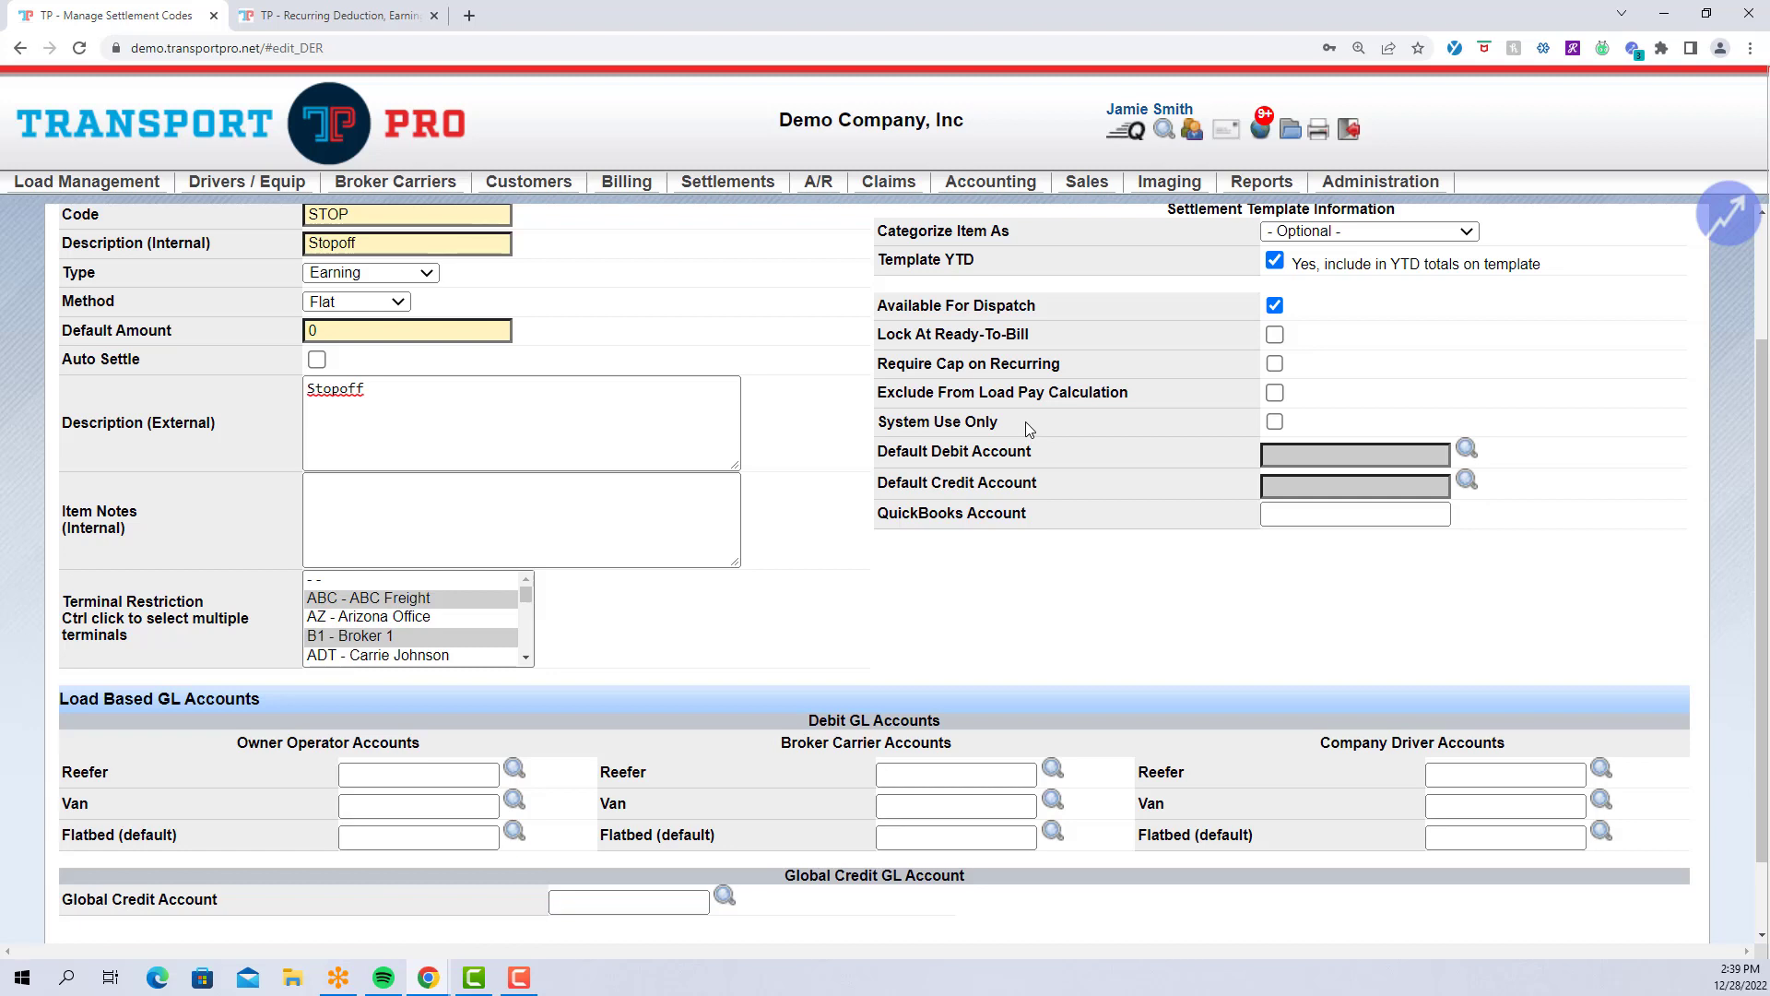
drag(882, 451, 1087, 484)
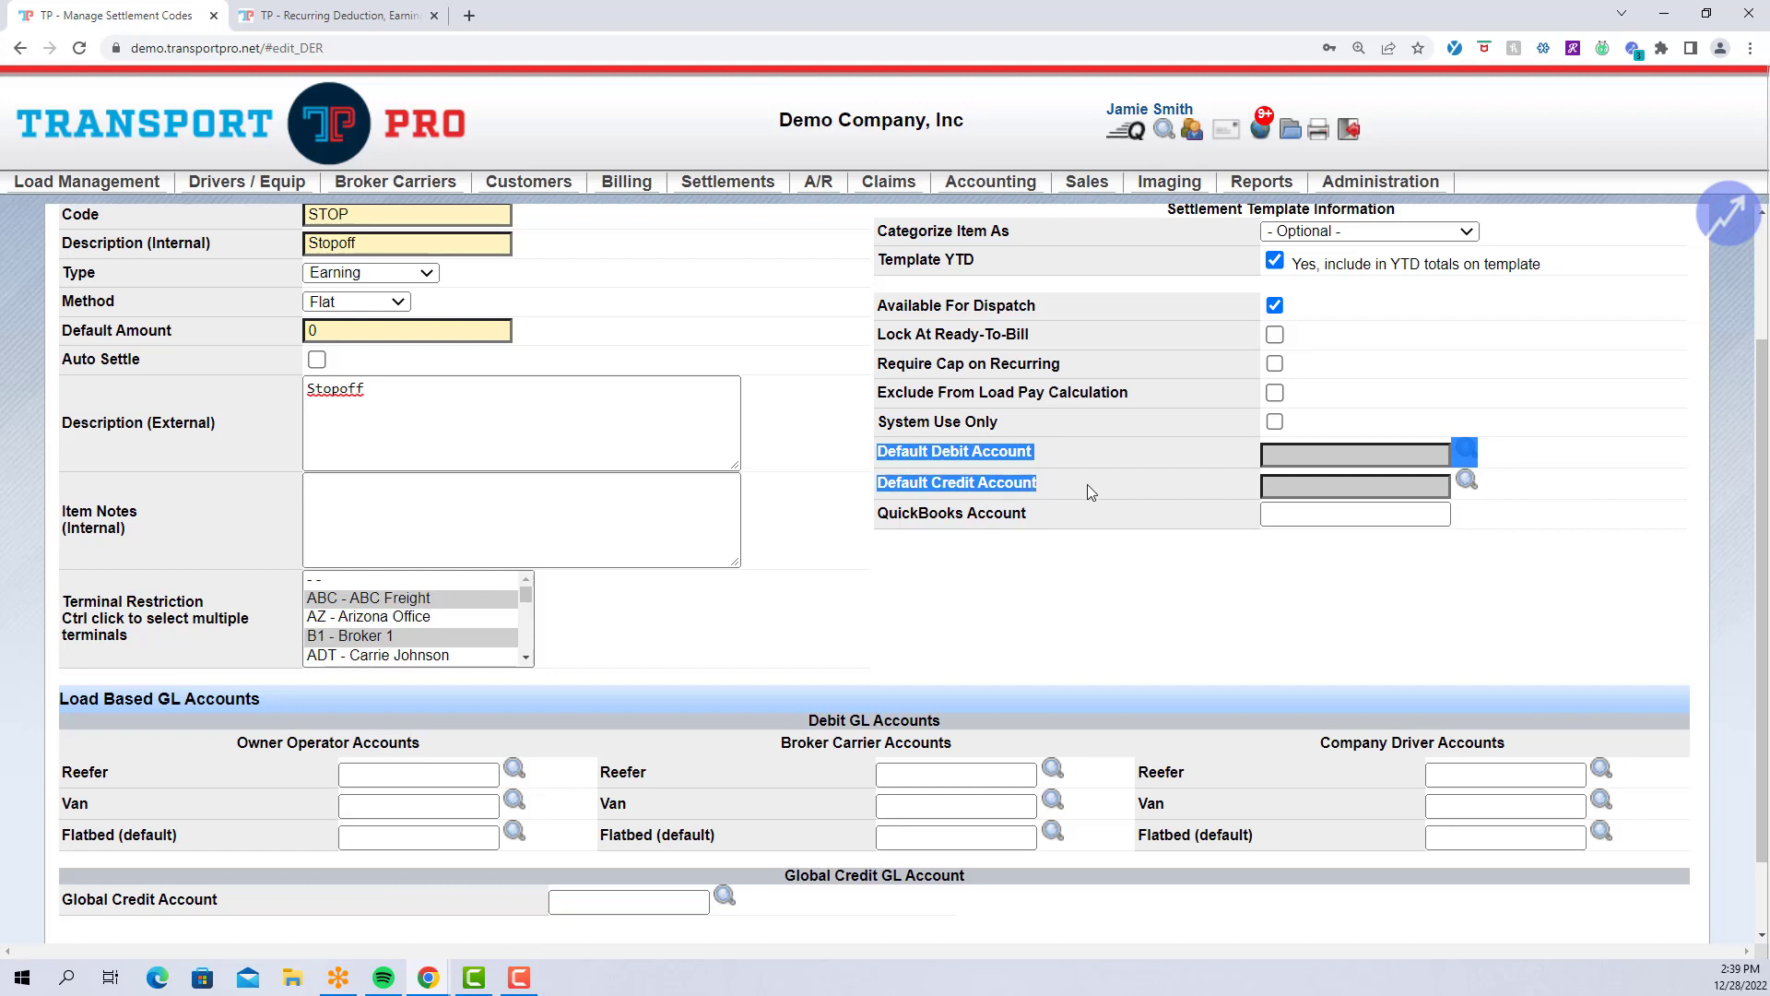
click(1087, 484)
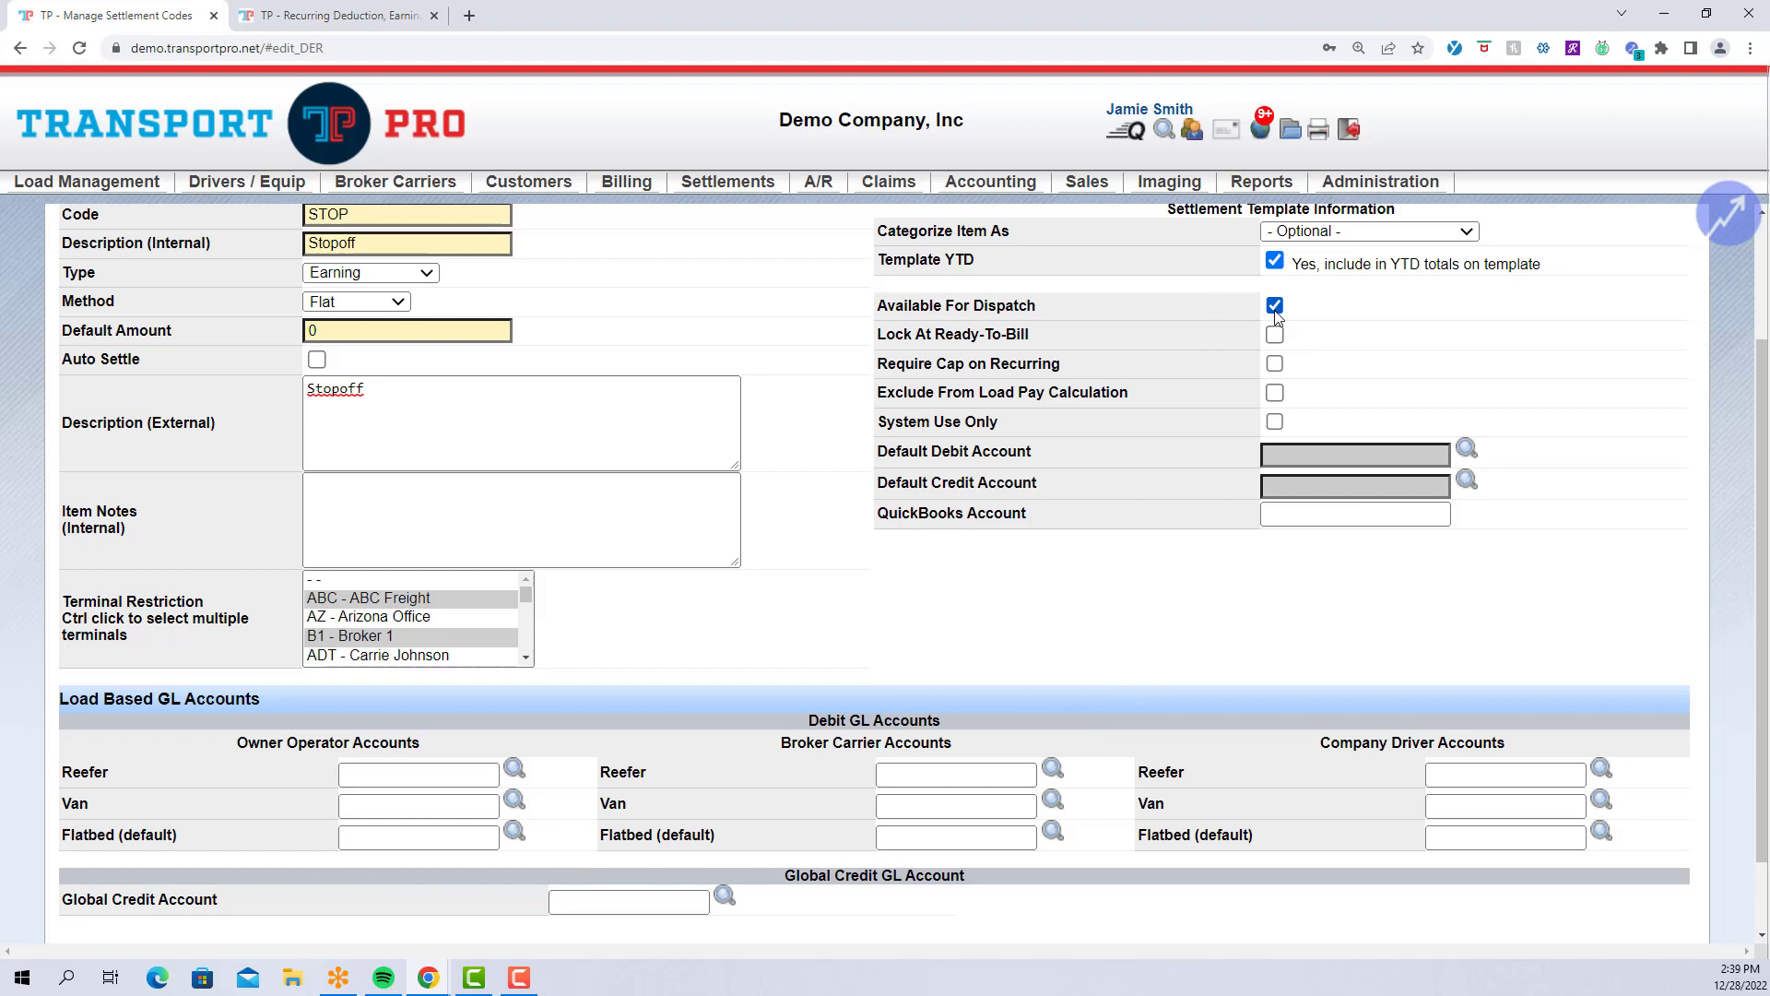
Uncheck Available For Dispatch, accept clearing load-based GL values, and check default debit/credit account suggestions.
click(1275, 312)
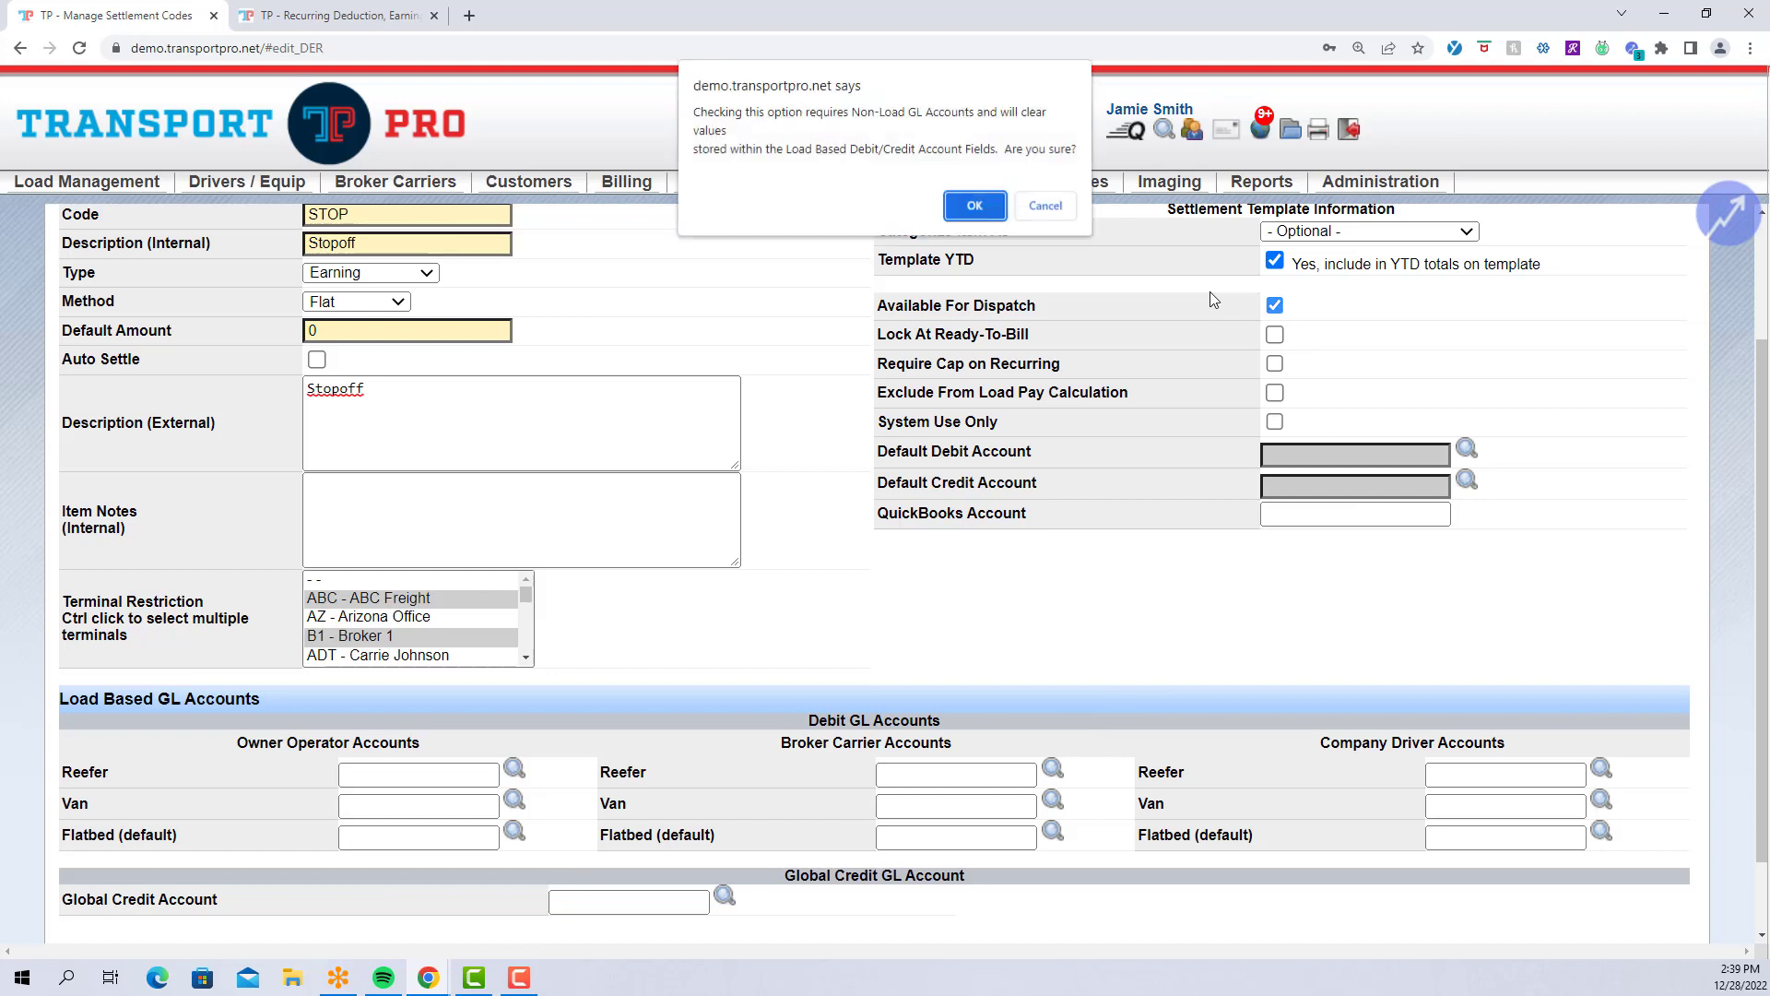
click(970, 204)
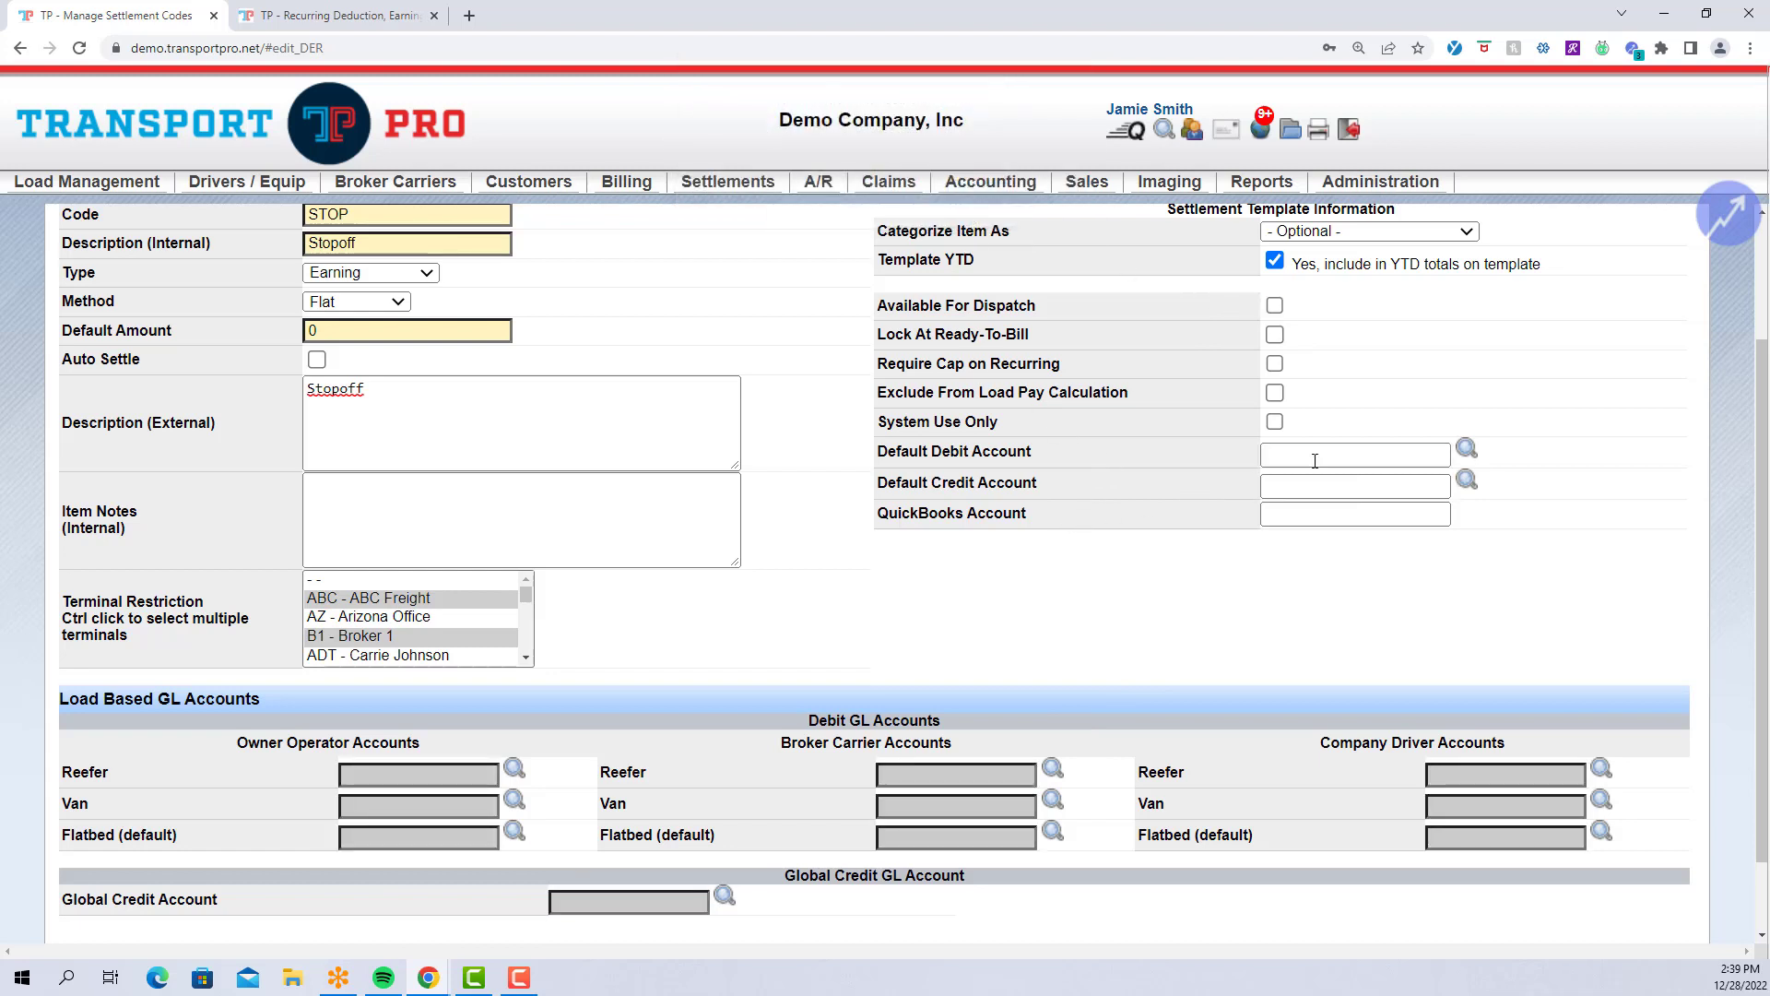
click(1283, 456)
click(1282, 456)
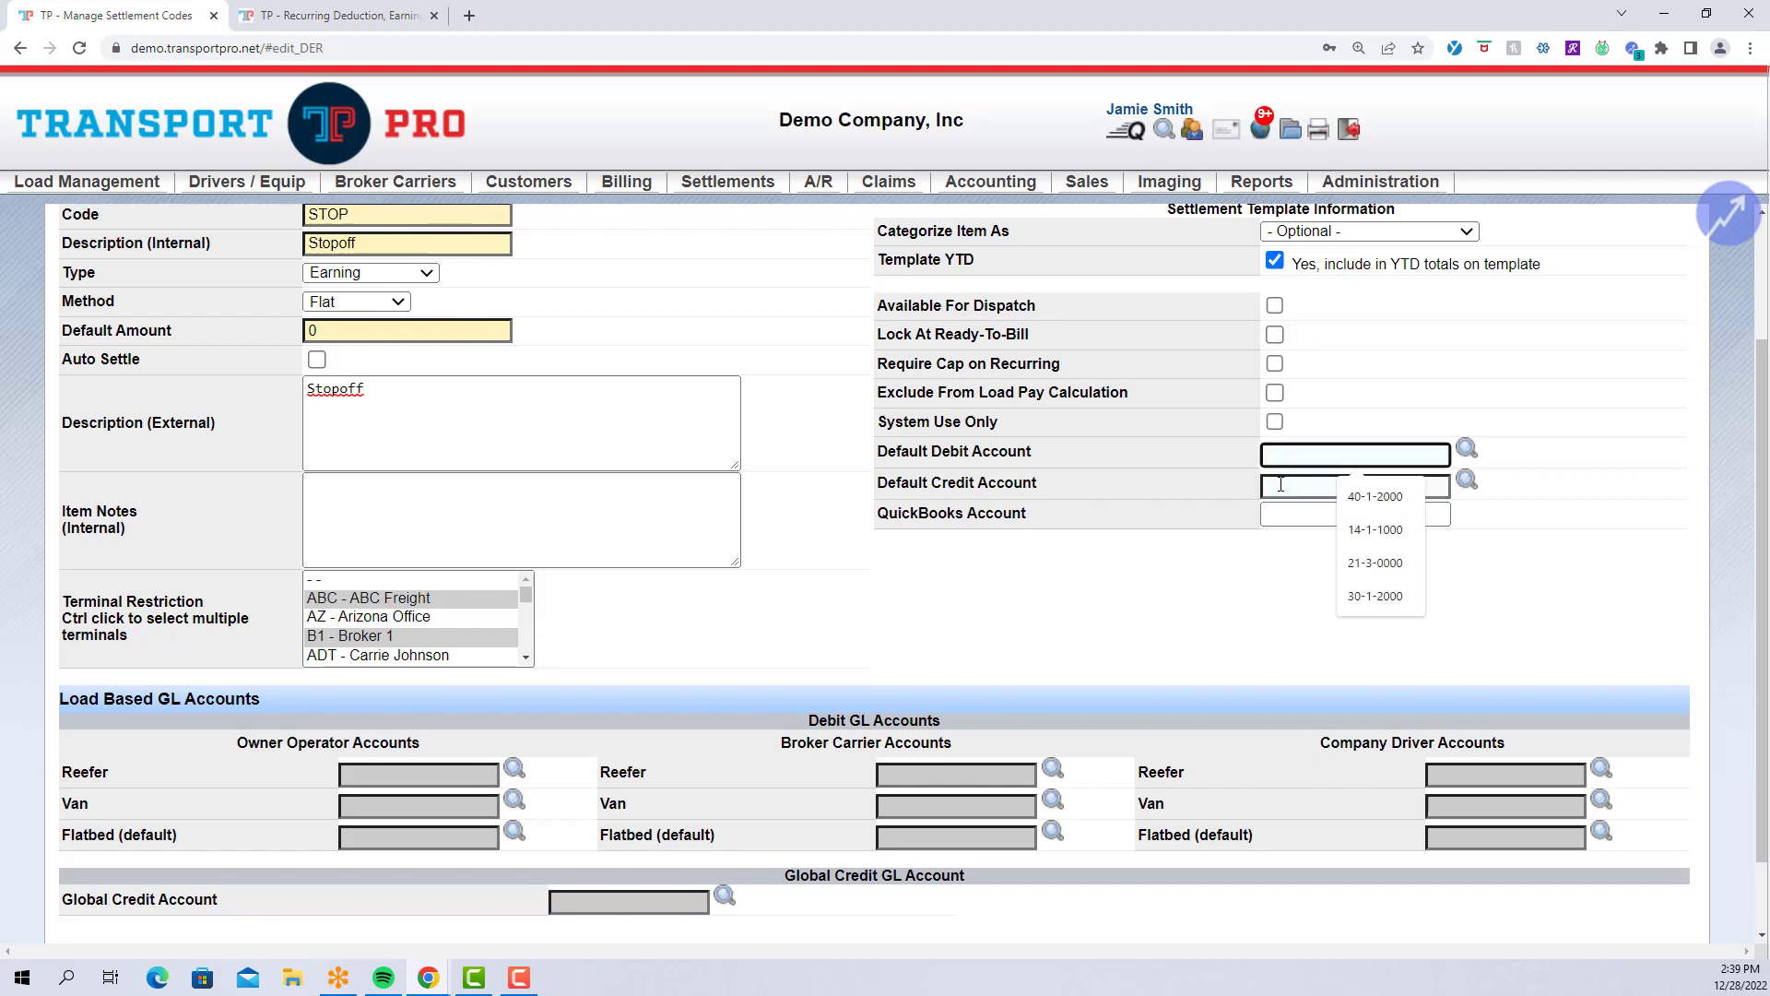
click(1281, 485)
click(1220, 487)
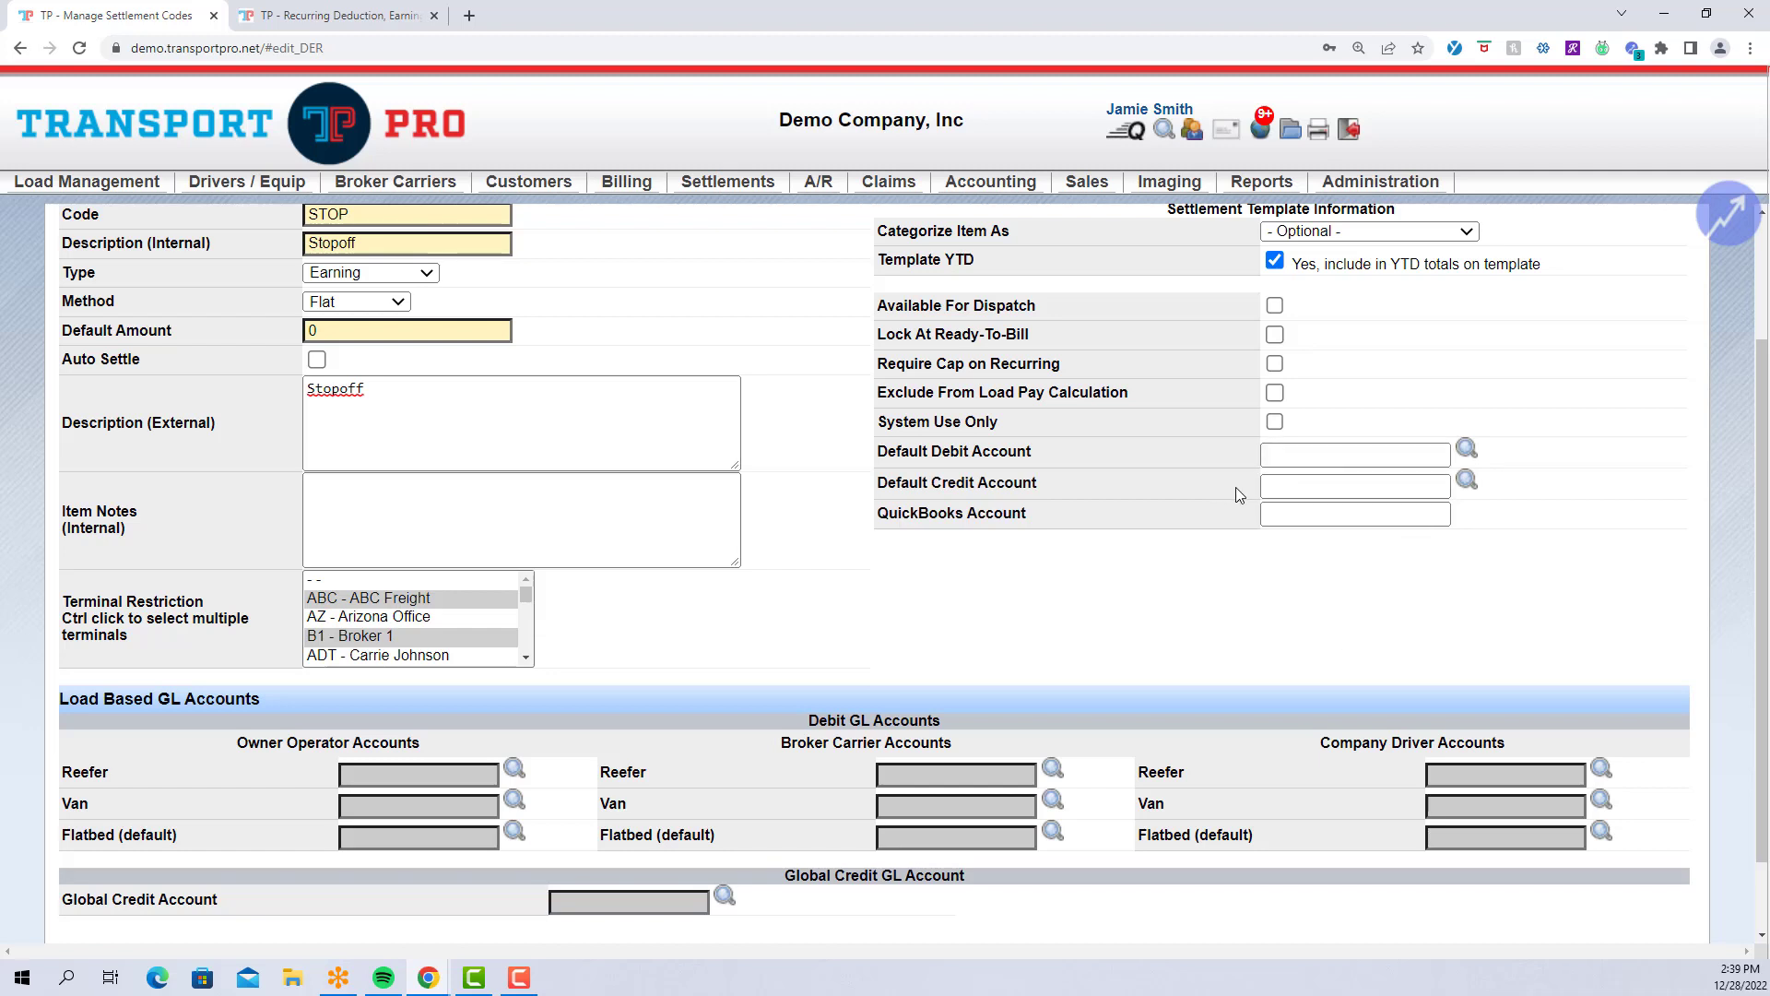
drag(63, 703, 261, 718)
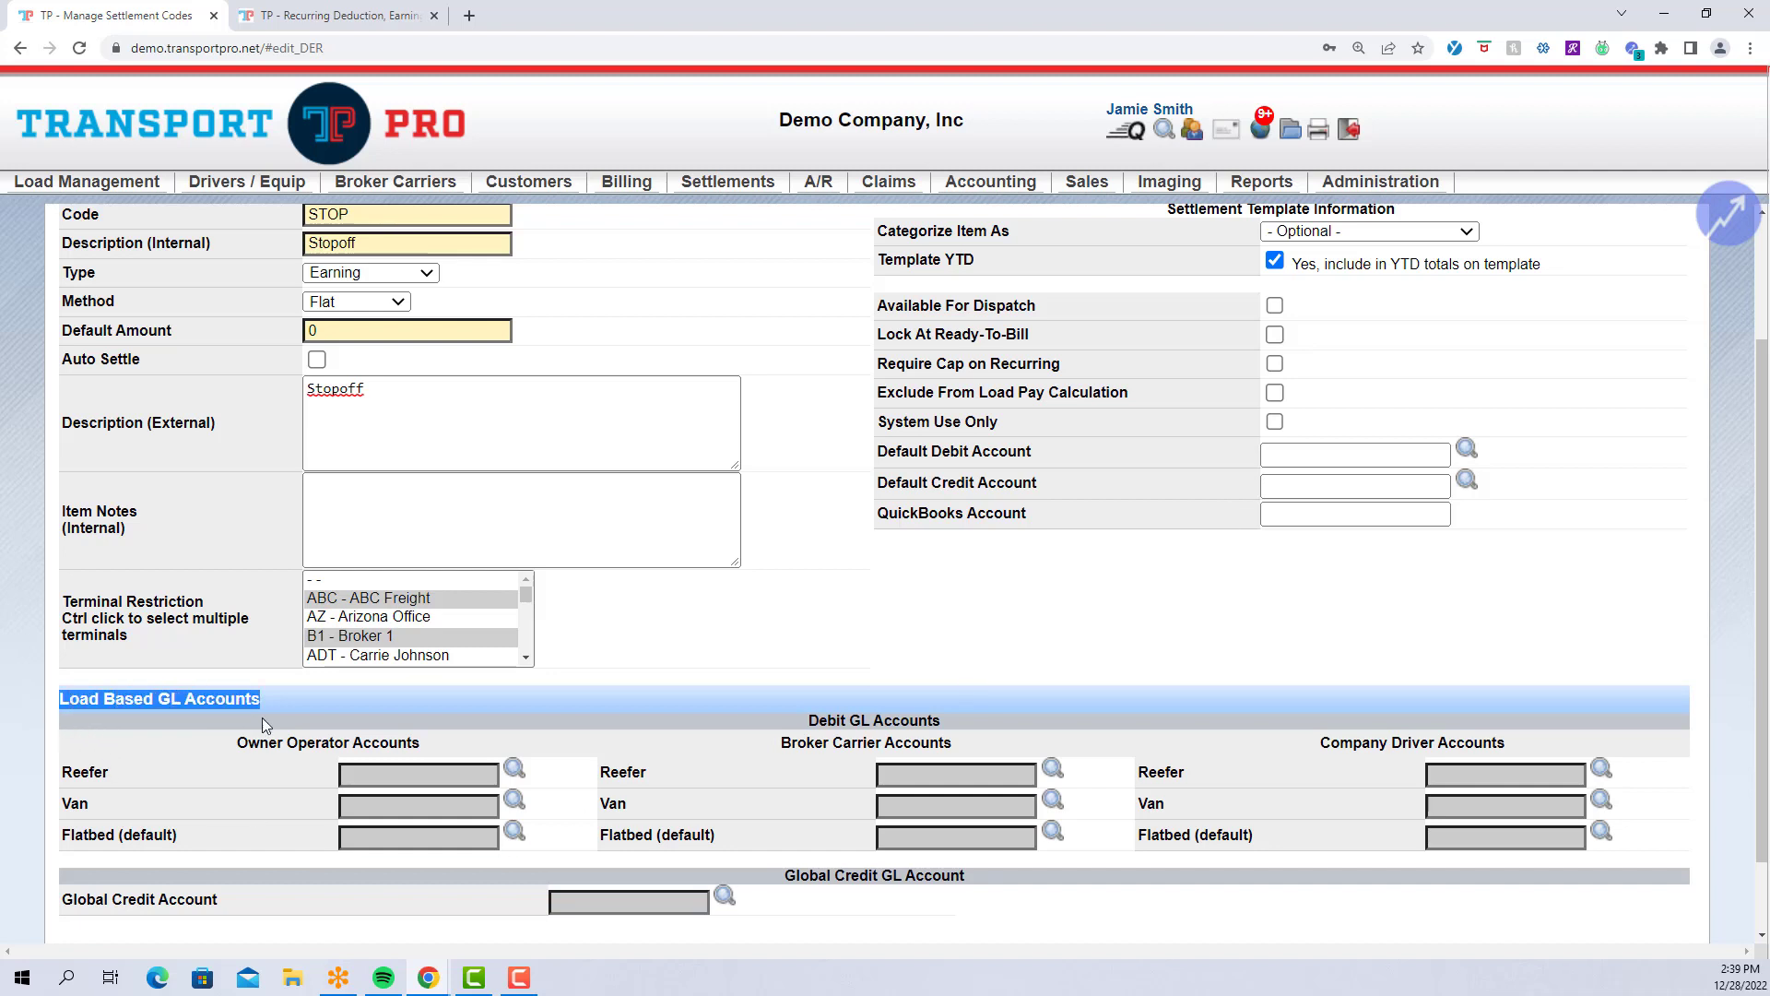
click(946, 586)
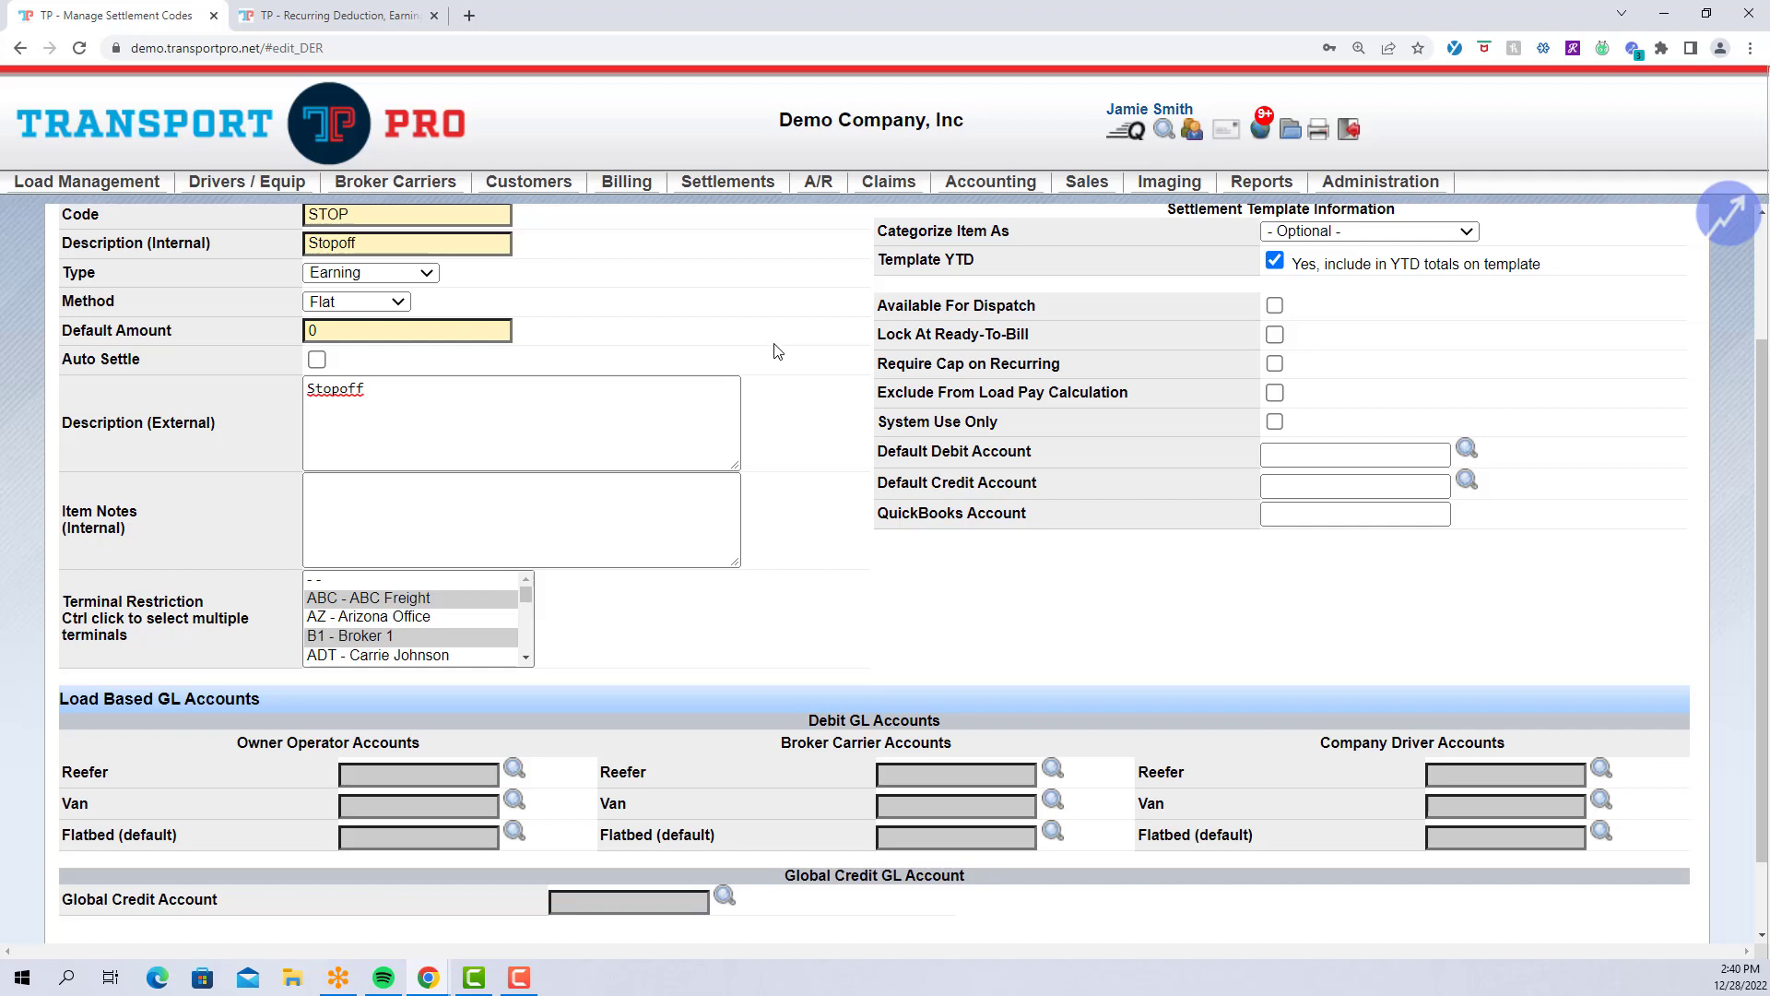
Search the Chart of Accounts in the second tab to list every account, then return to STOP.
click(351, 16)
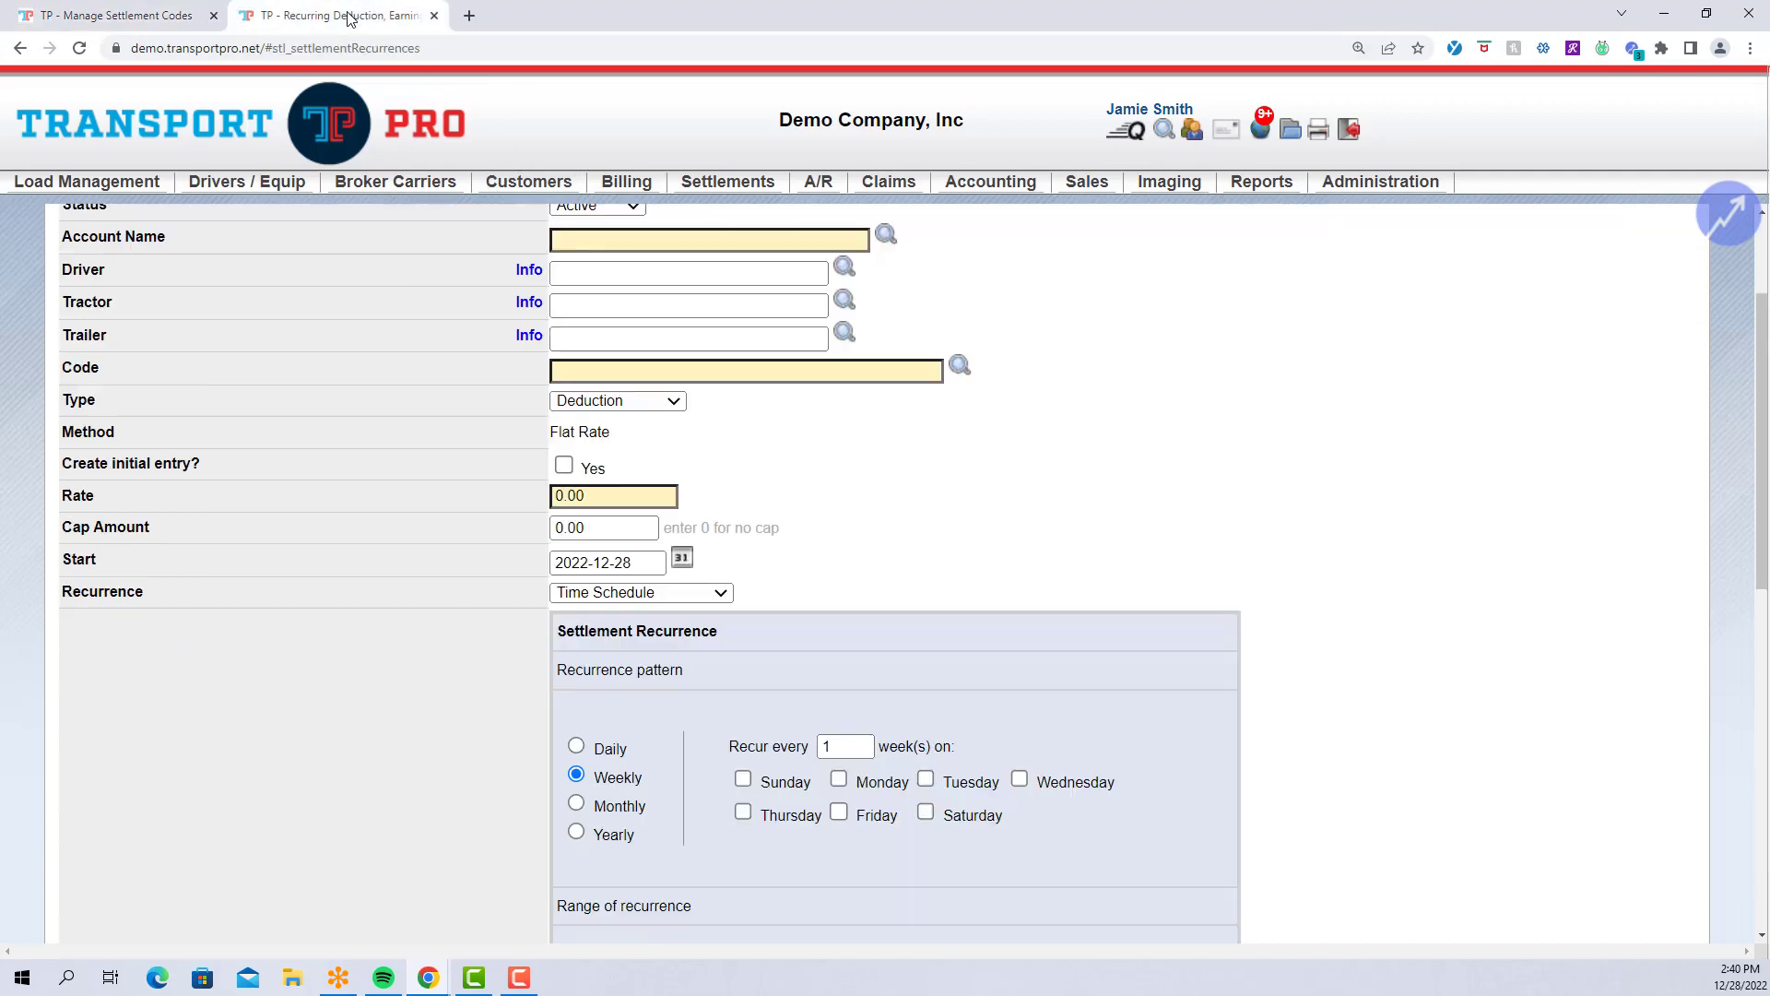
mouse_move(1003, 189)
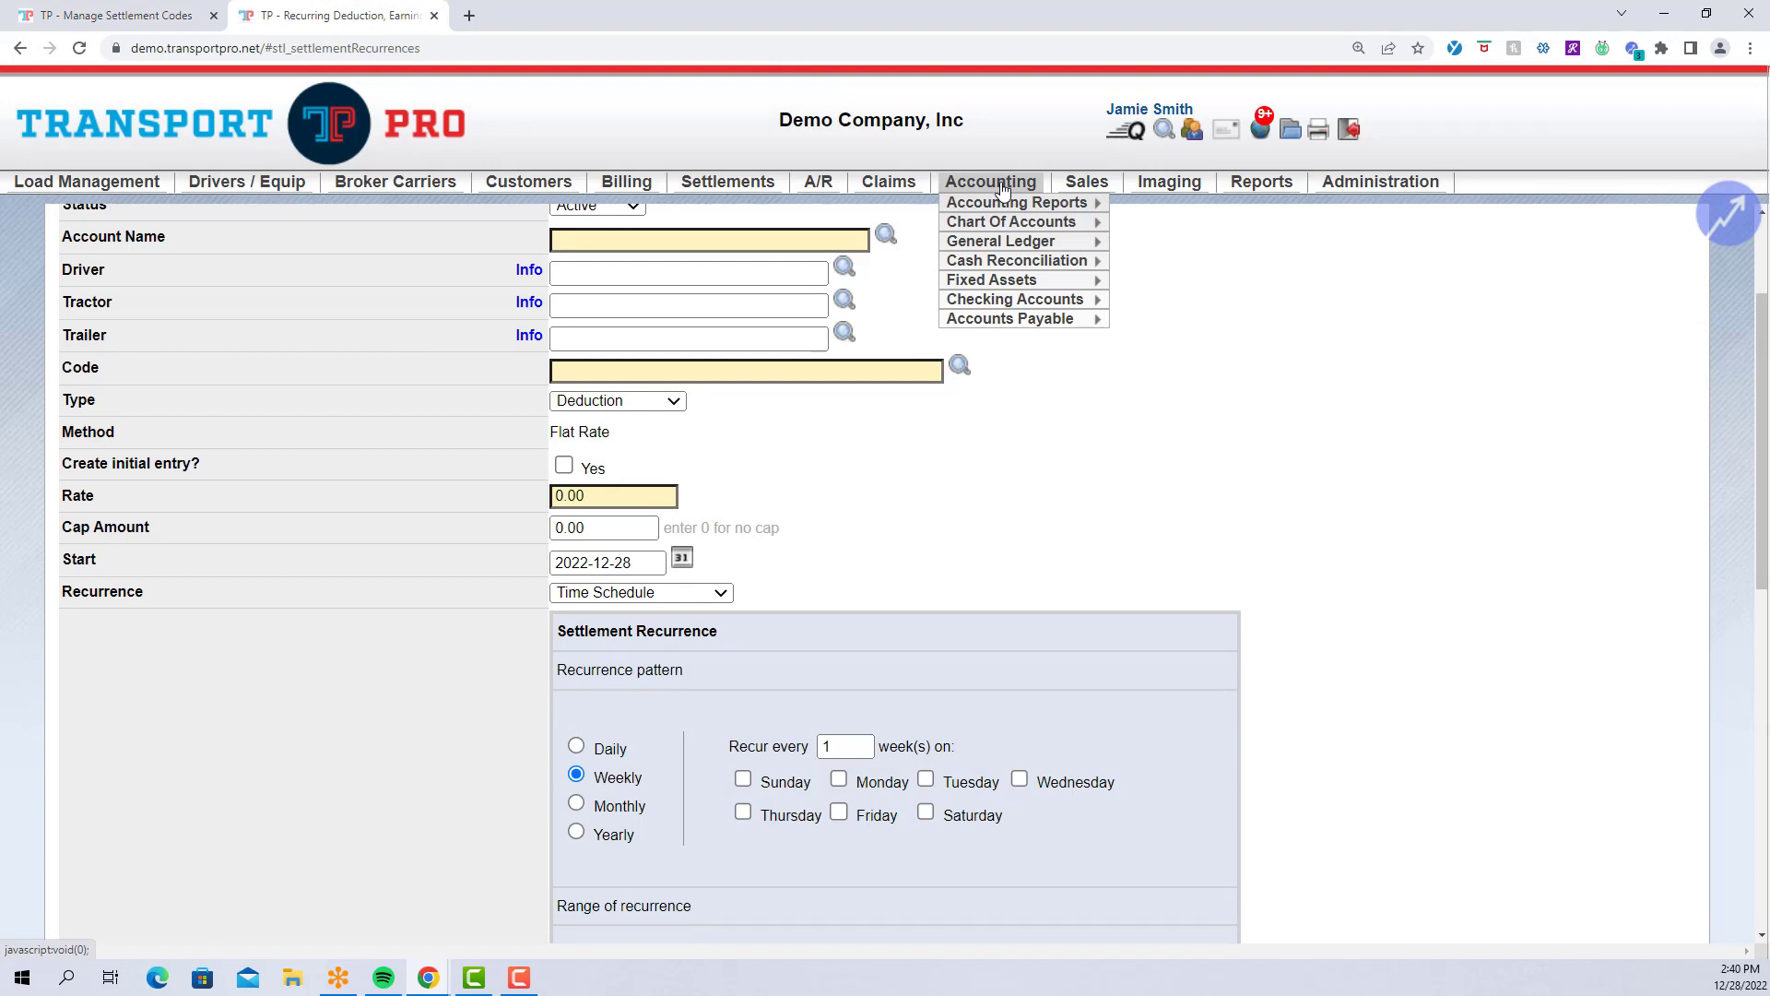
mouse_move(1061, 222)
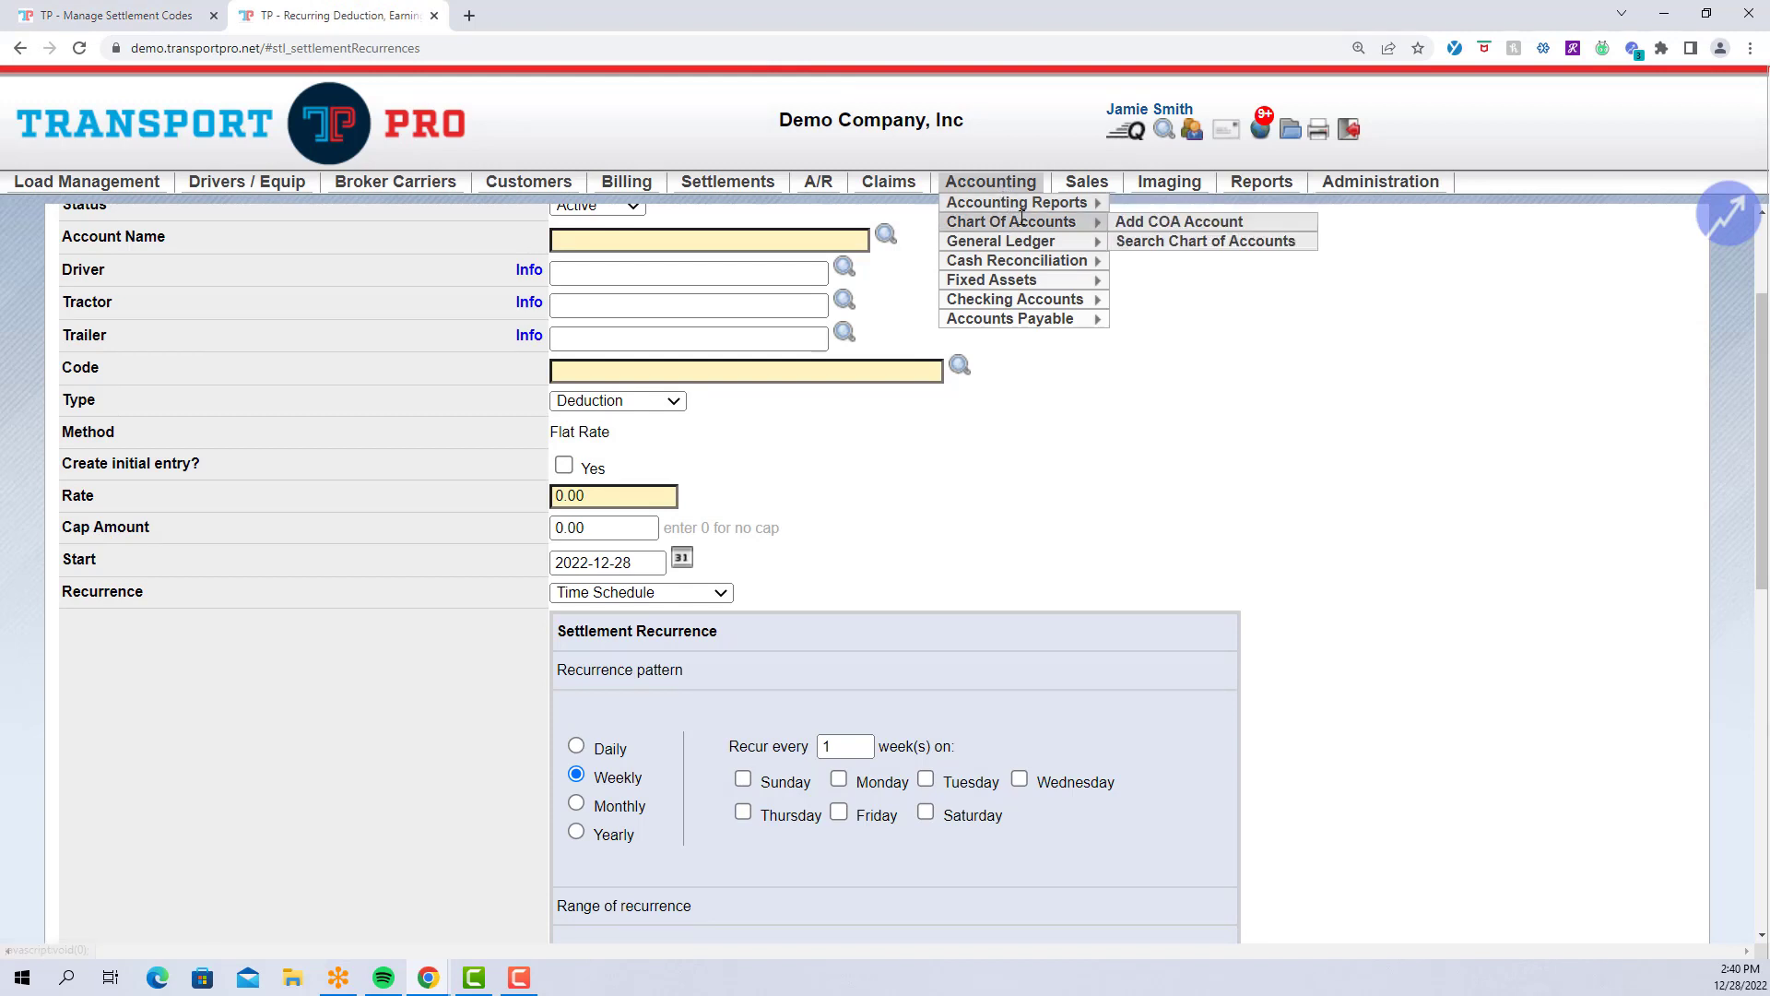
click(1162, 242)
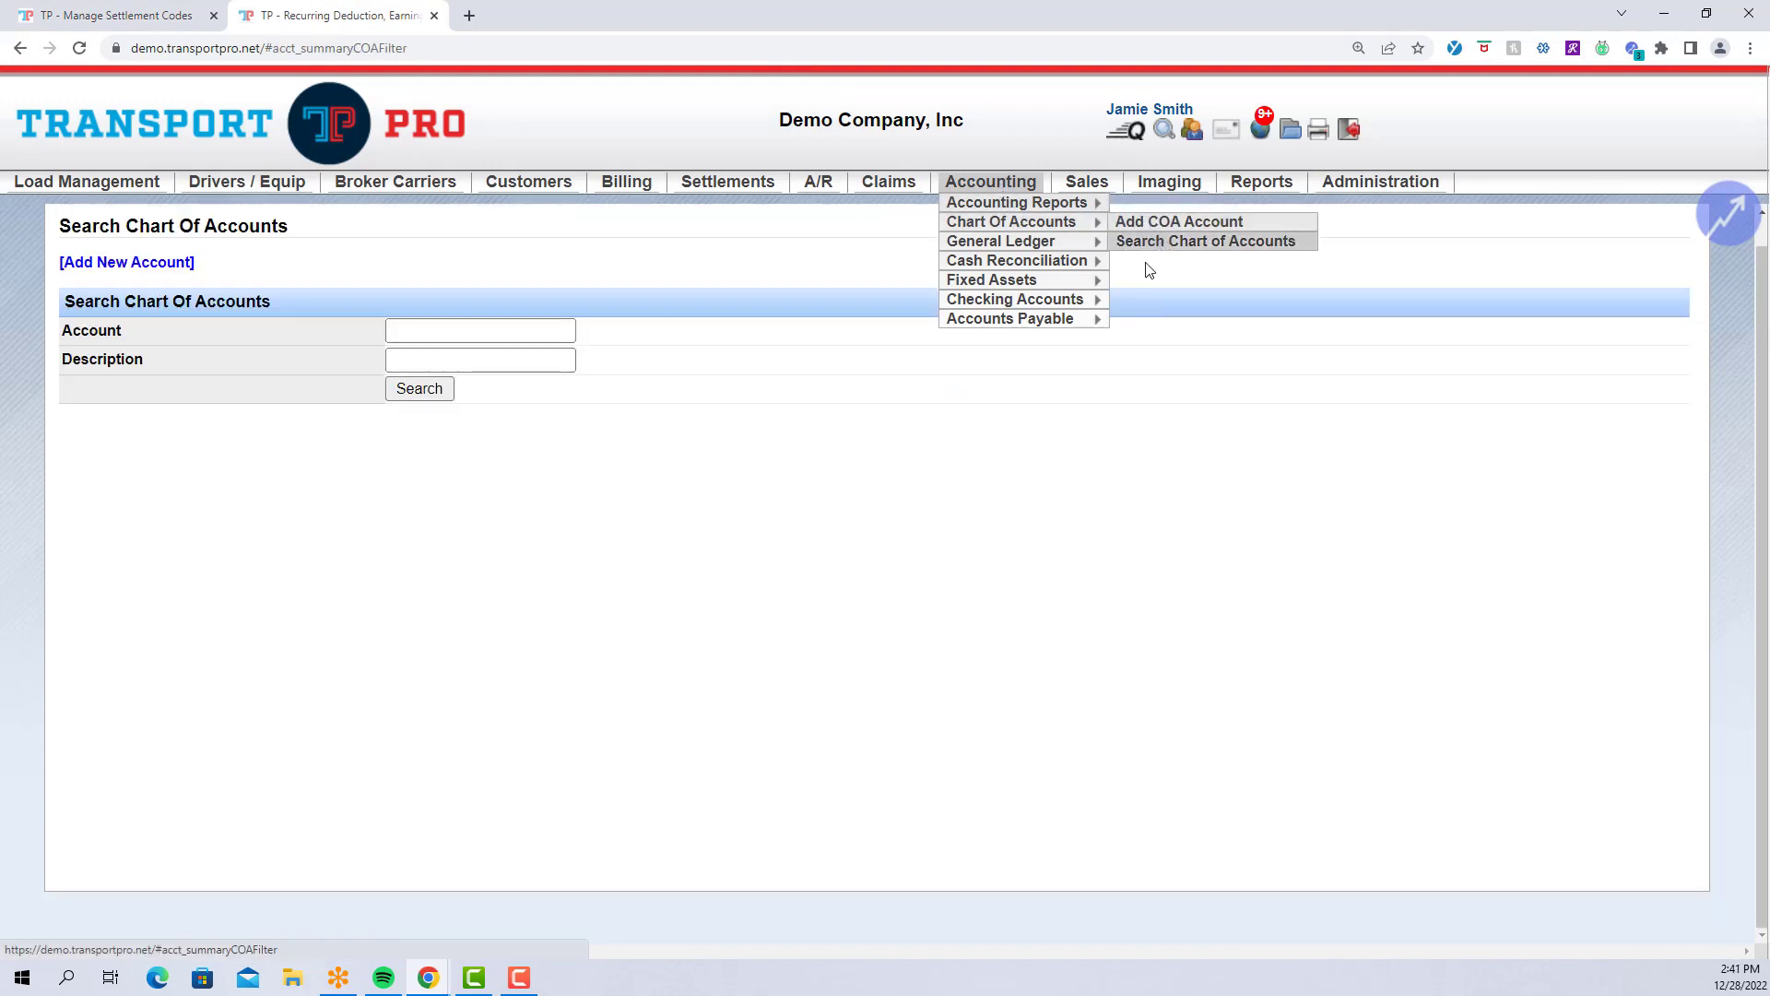
click(407, 395)
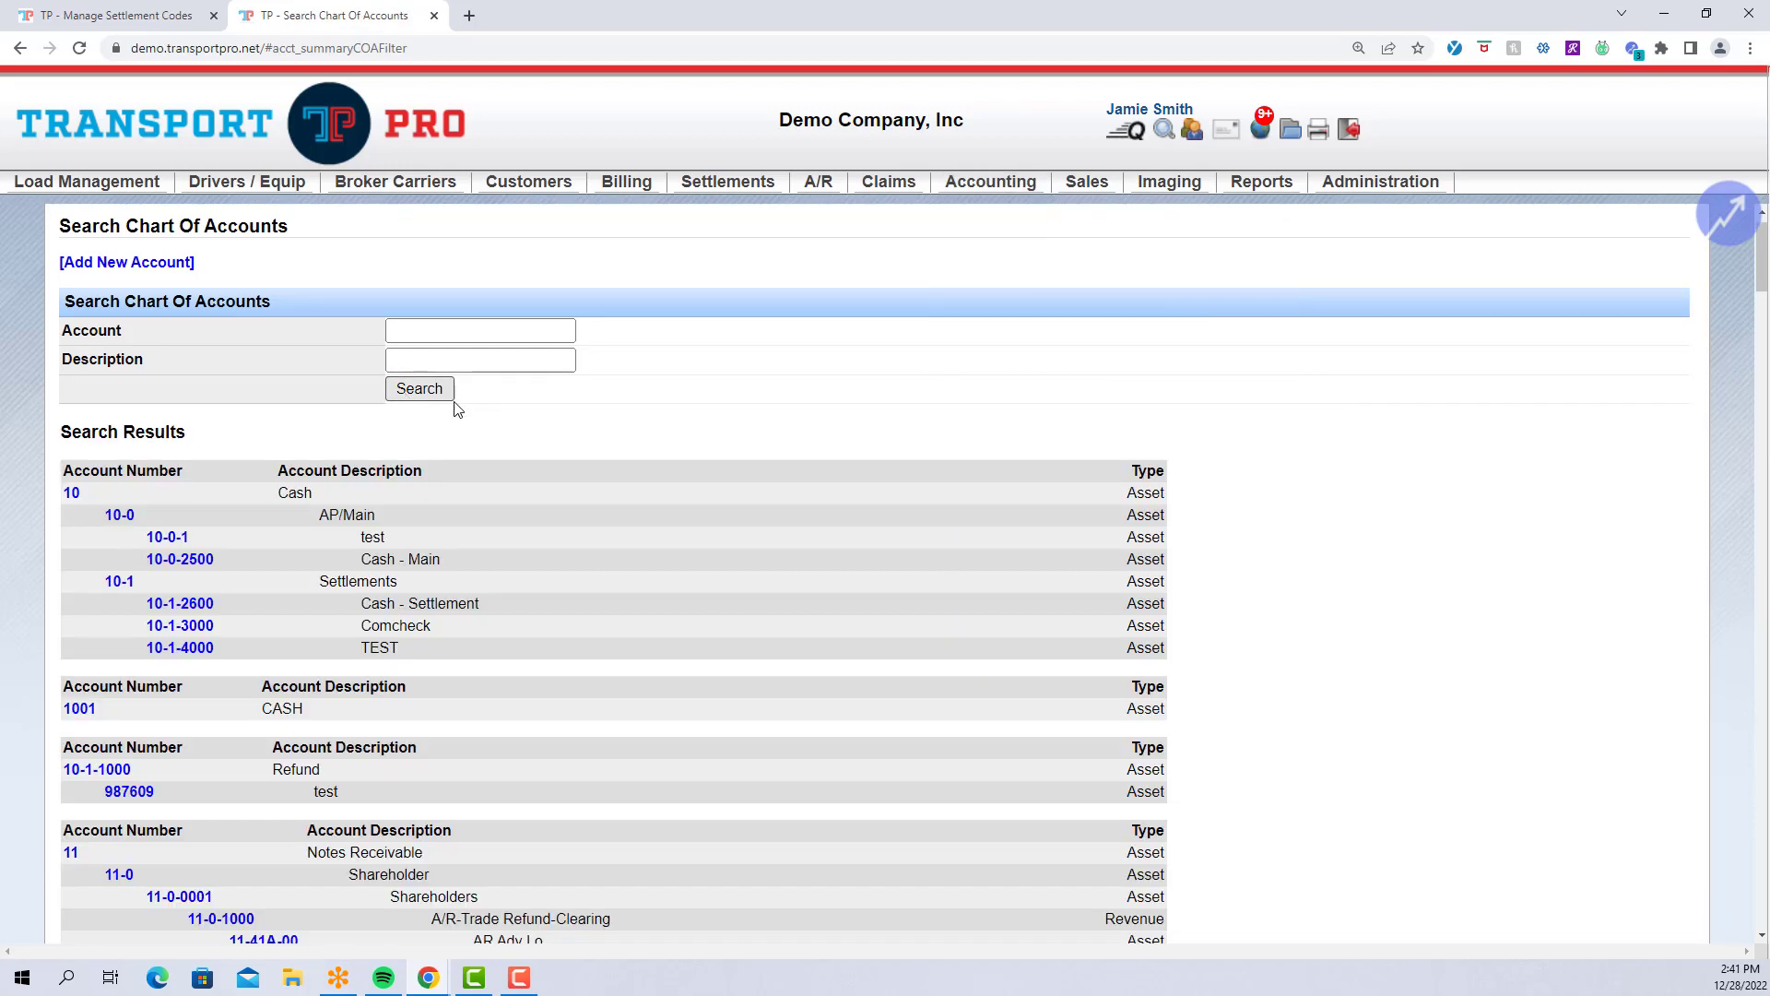
scroll(1208, 509, down, 15)
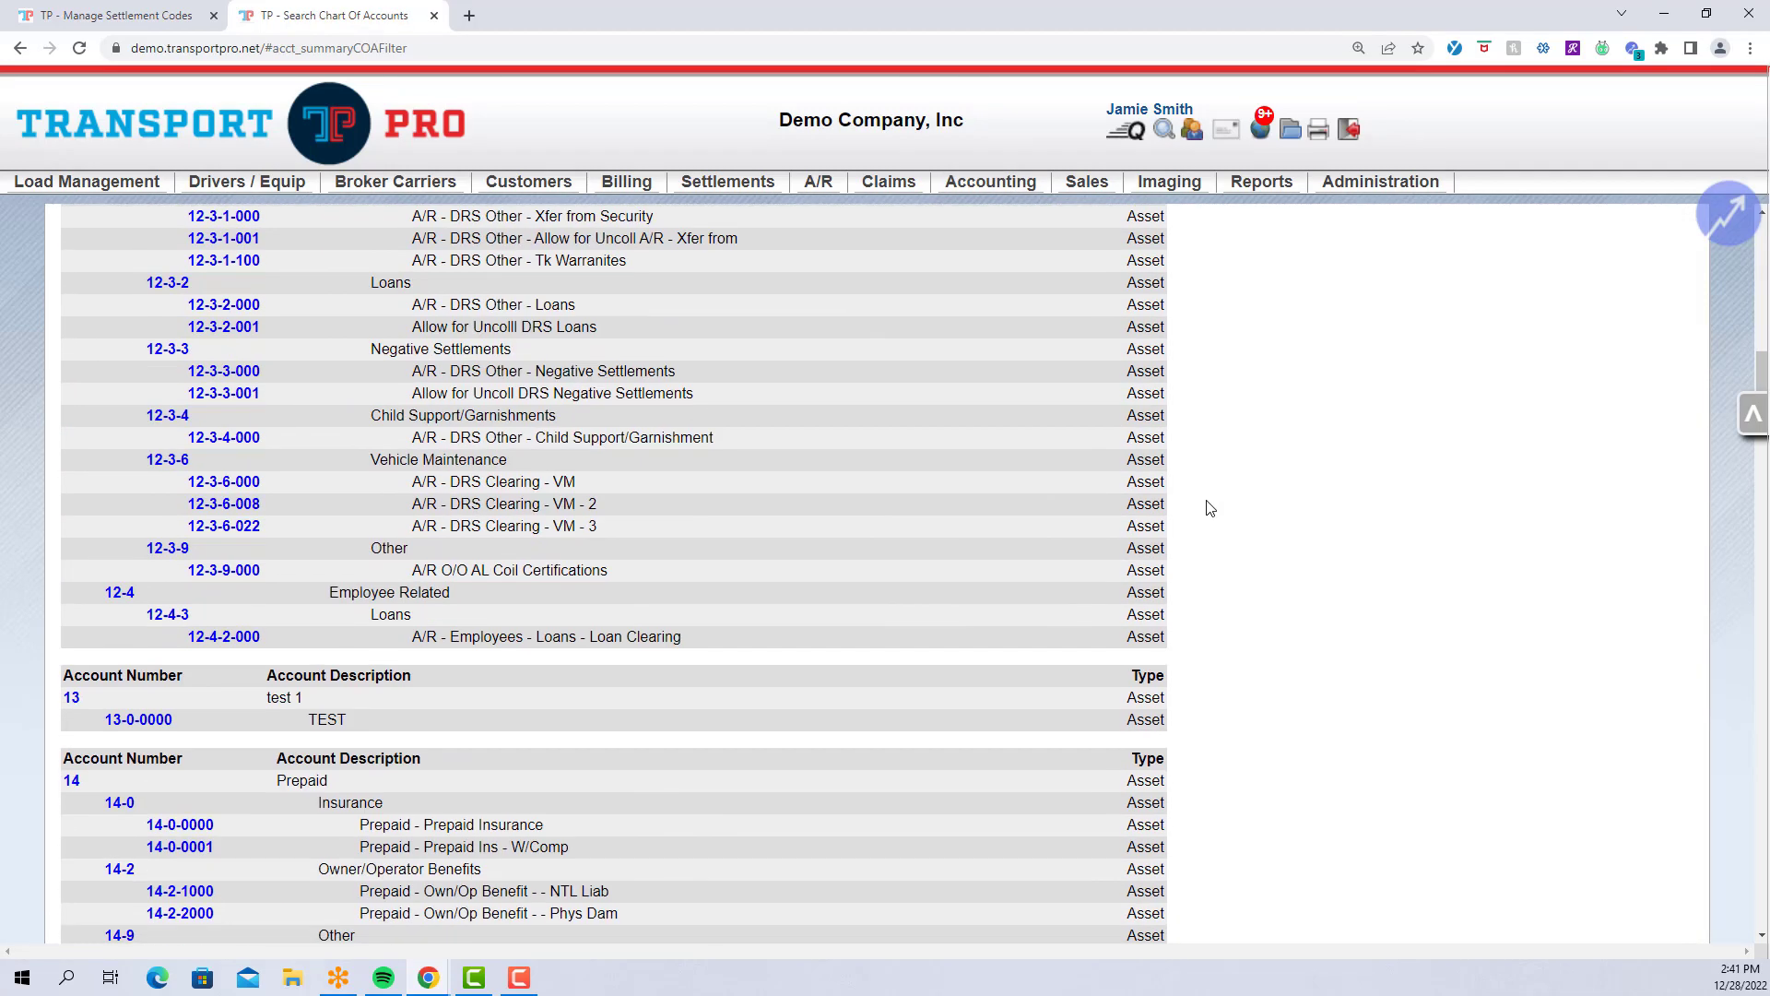
click(120, 16)
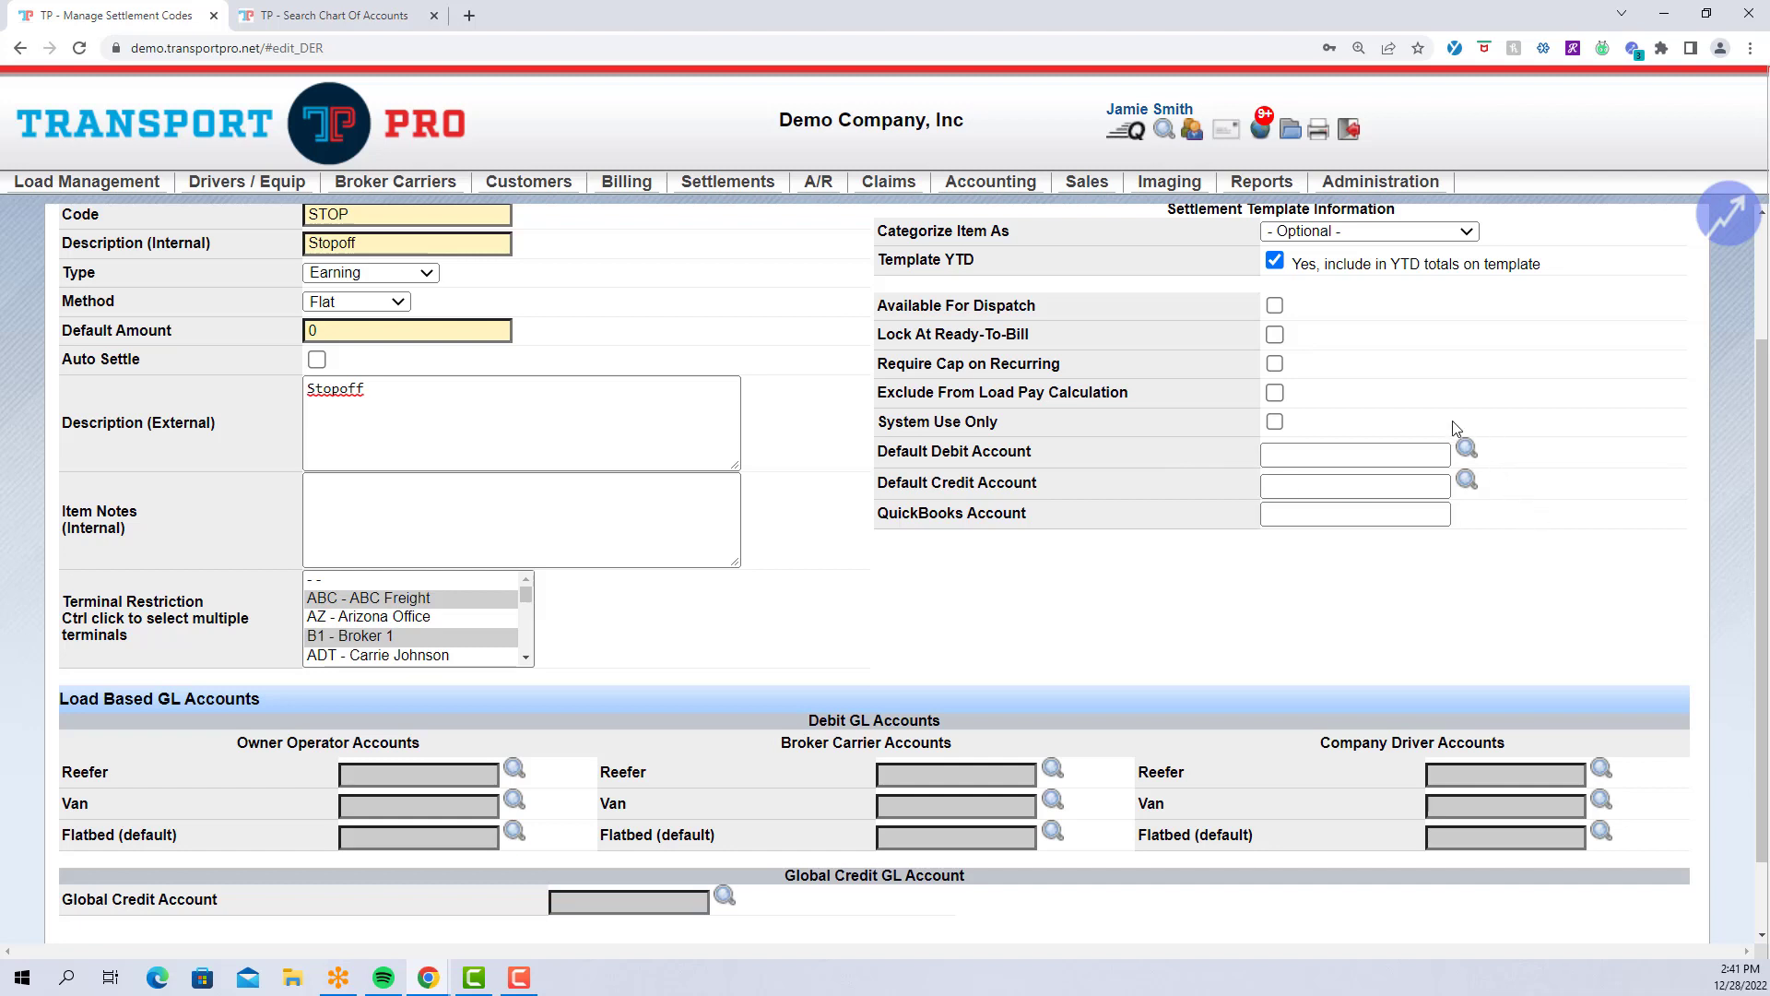
Make the STOP settlement code available for dispatch again.
click(1444, 455)
click(1496, 518)
click(1277, 309)
scroll(780, 475, down, 1)
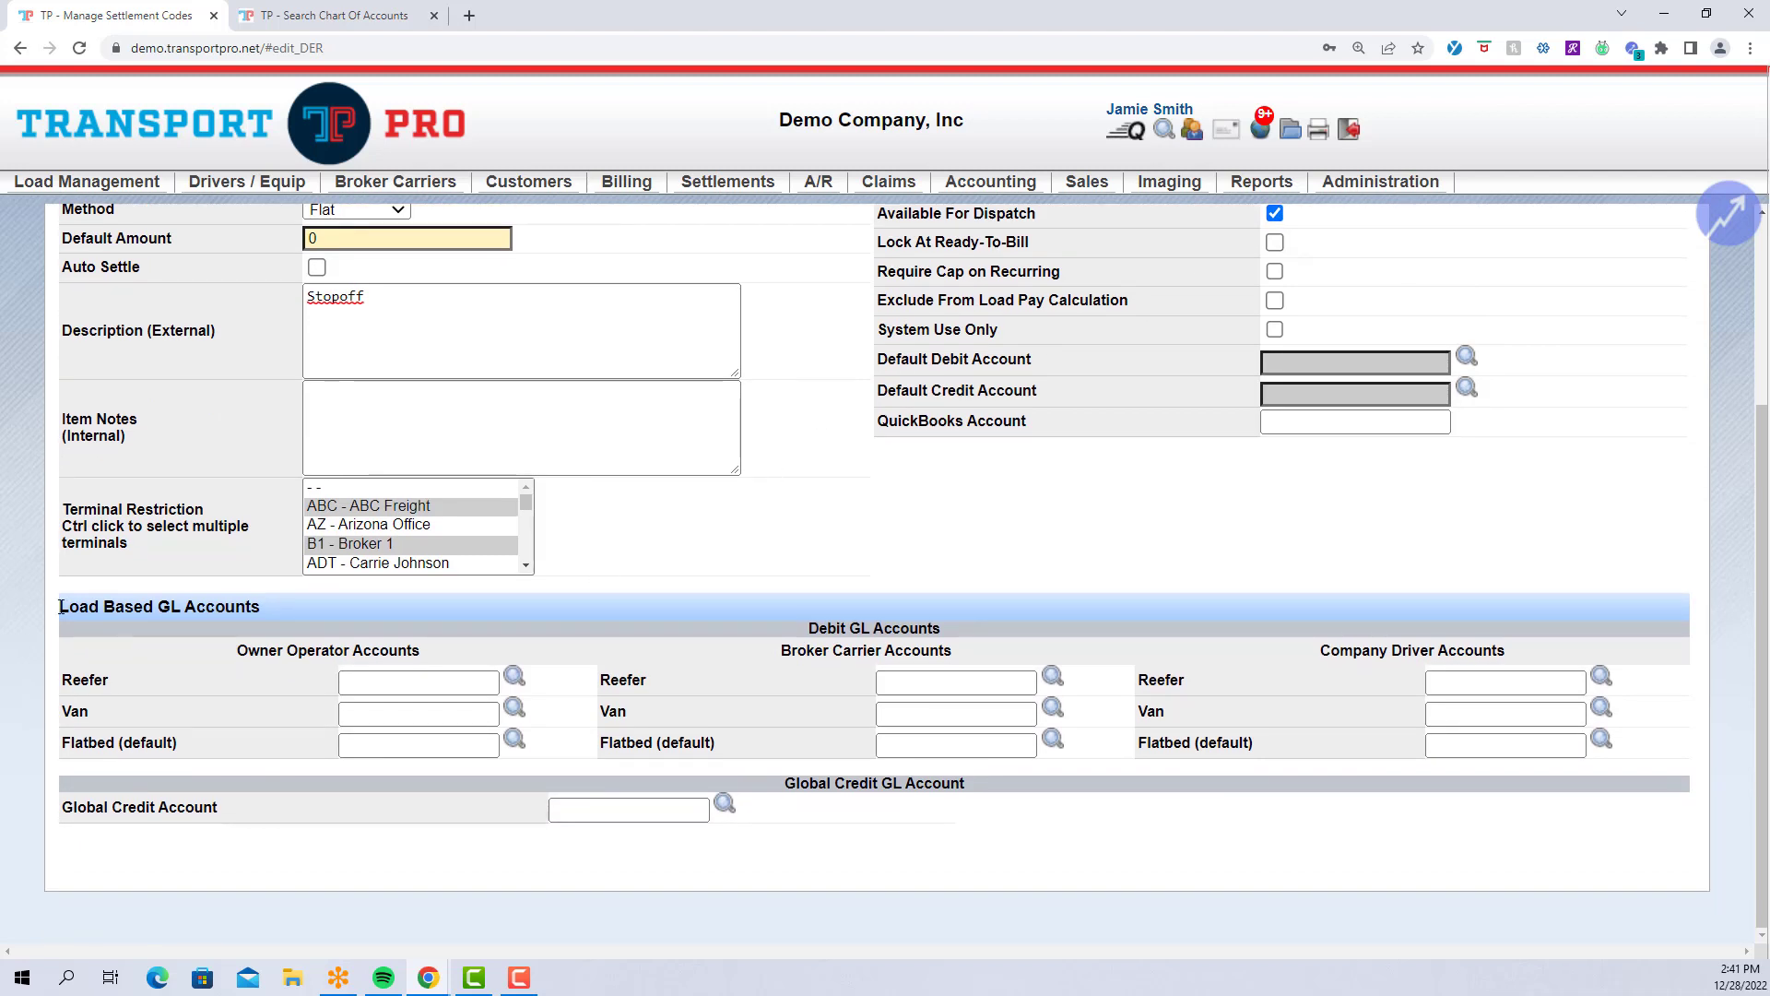
drag(60, 607, 371, 617)
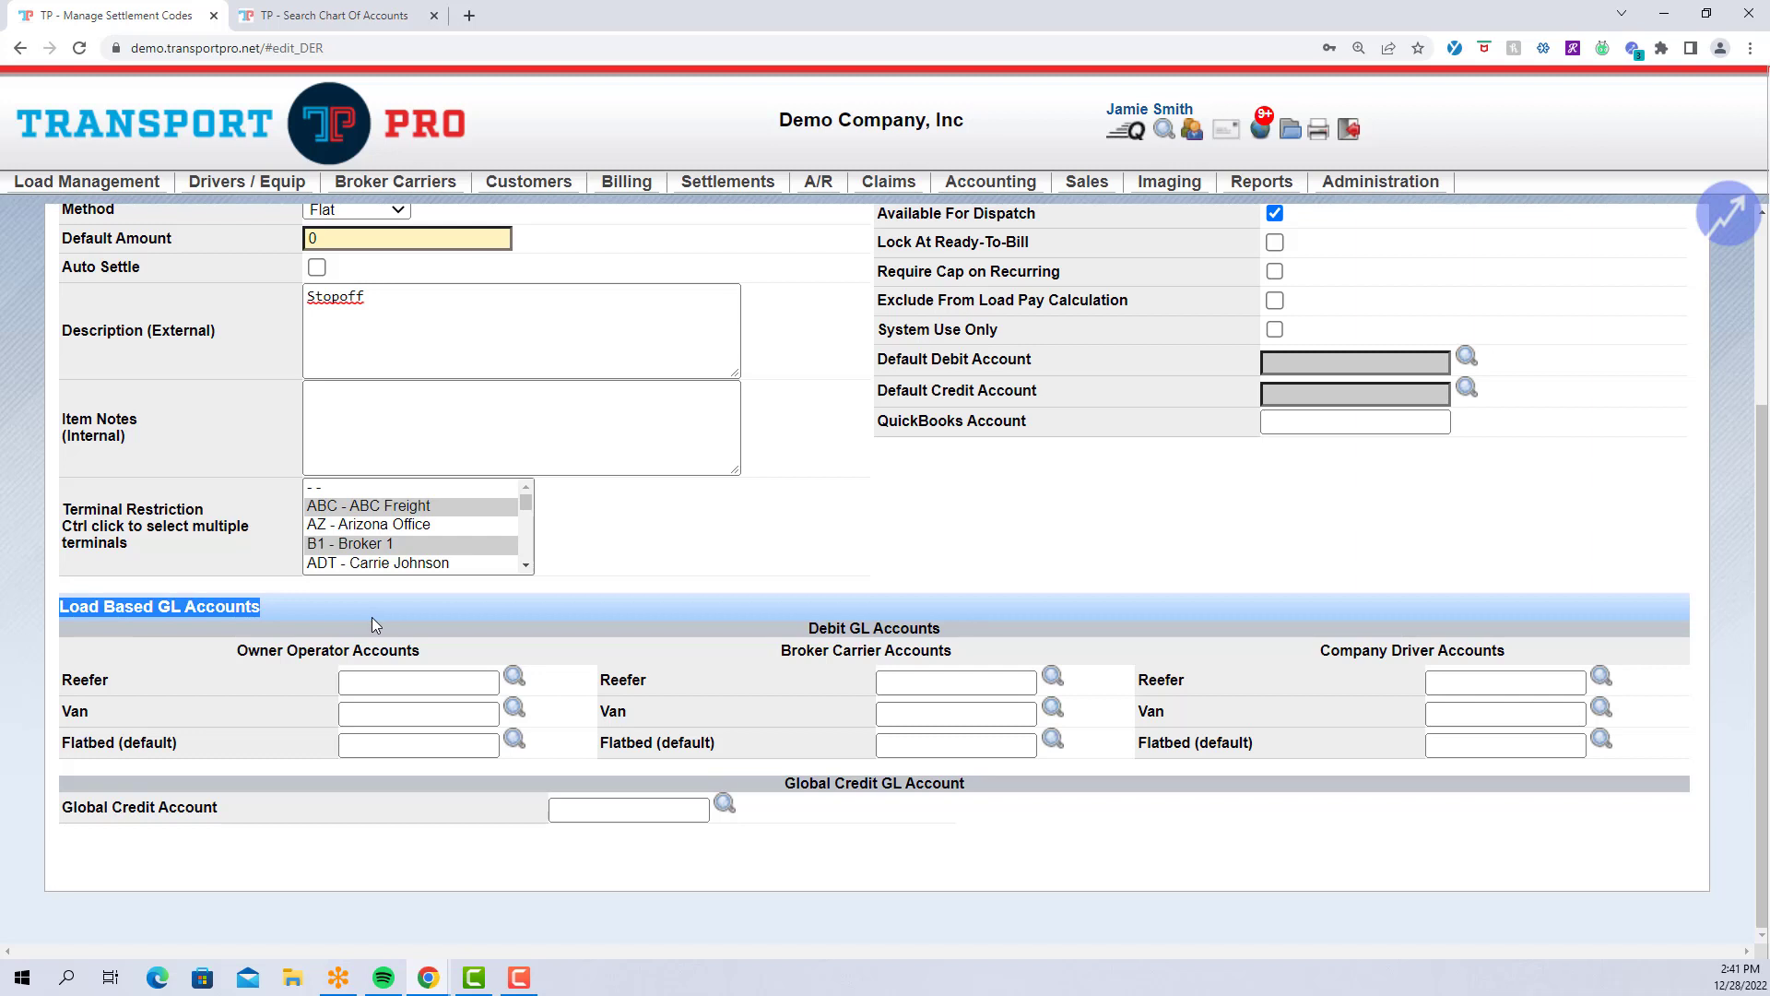
click(372, 617)
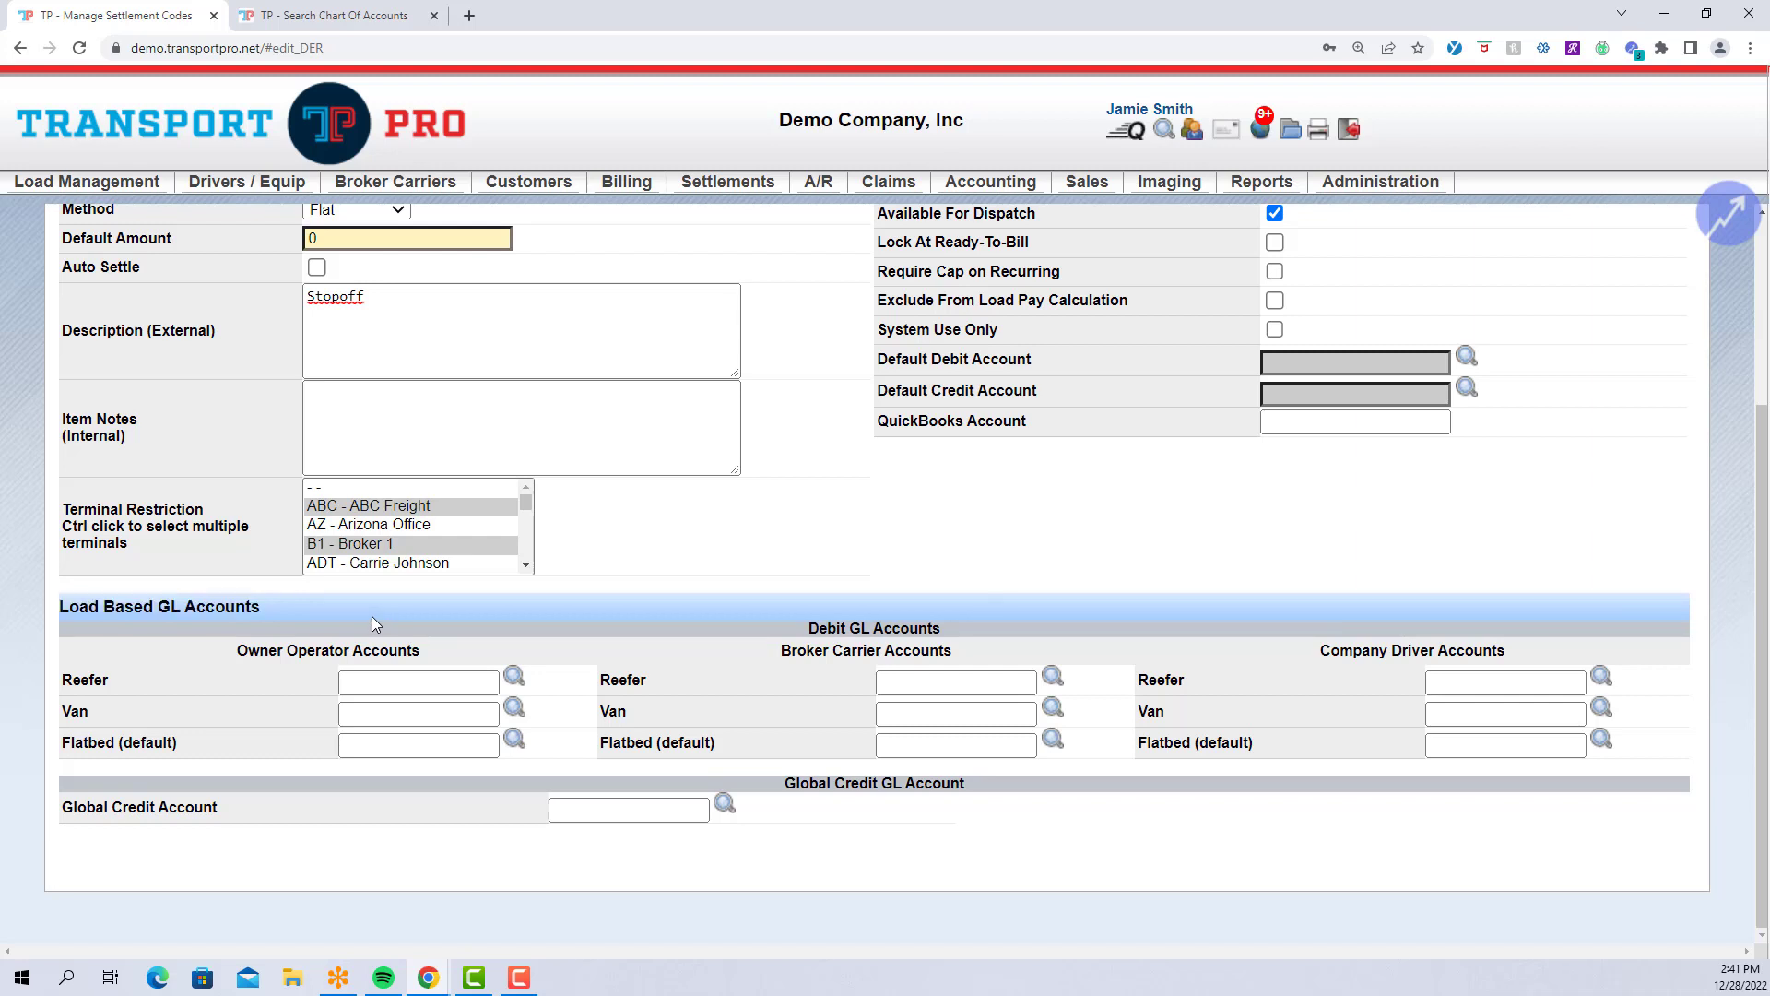
Set the owner operator, broker carrier and company driver Flatbed accounts to Line Haul 41-0-0000.
click(360, 743)
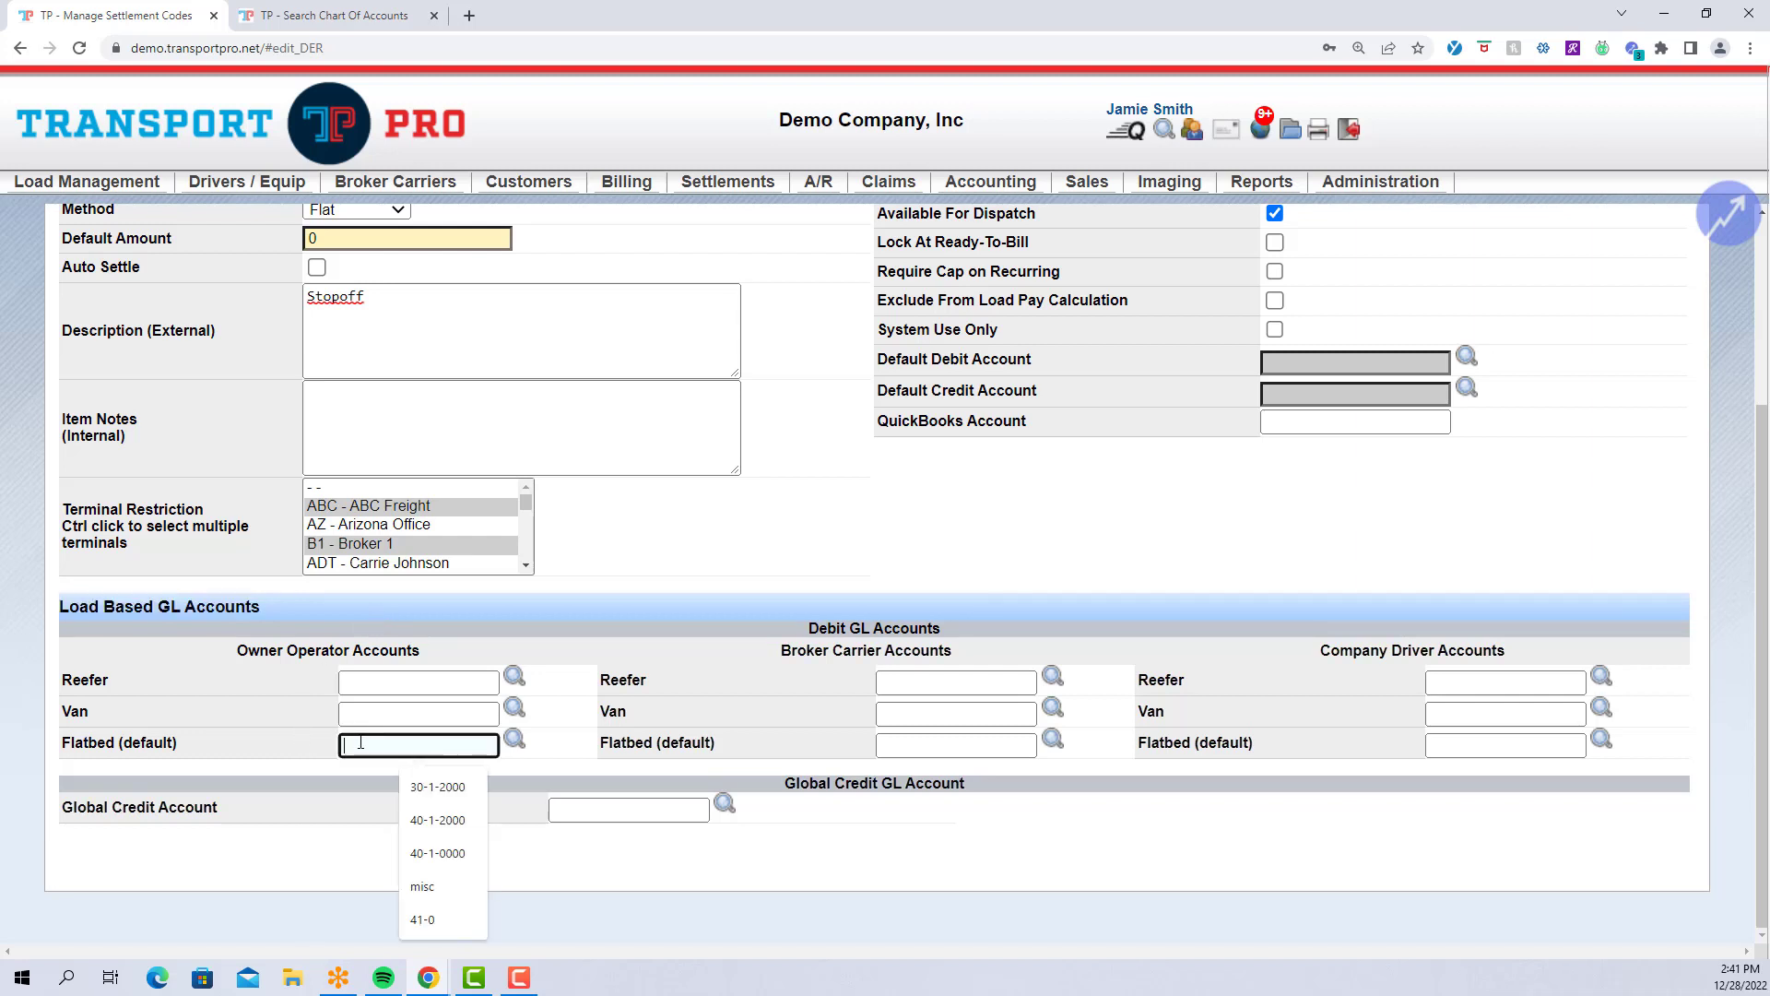
text(41)
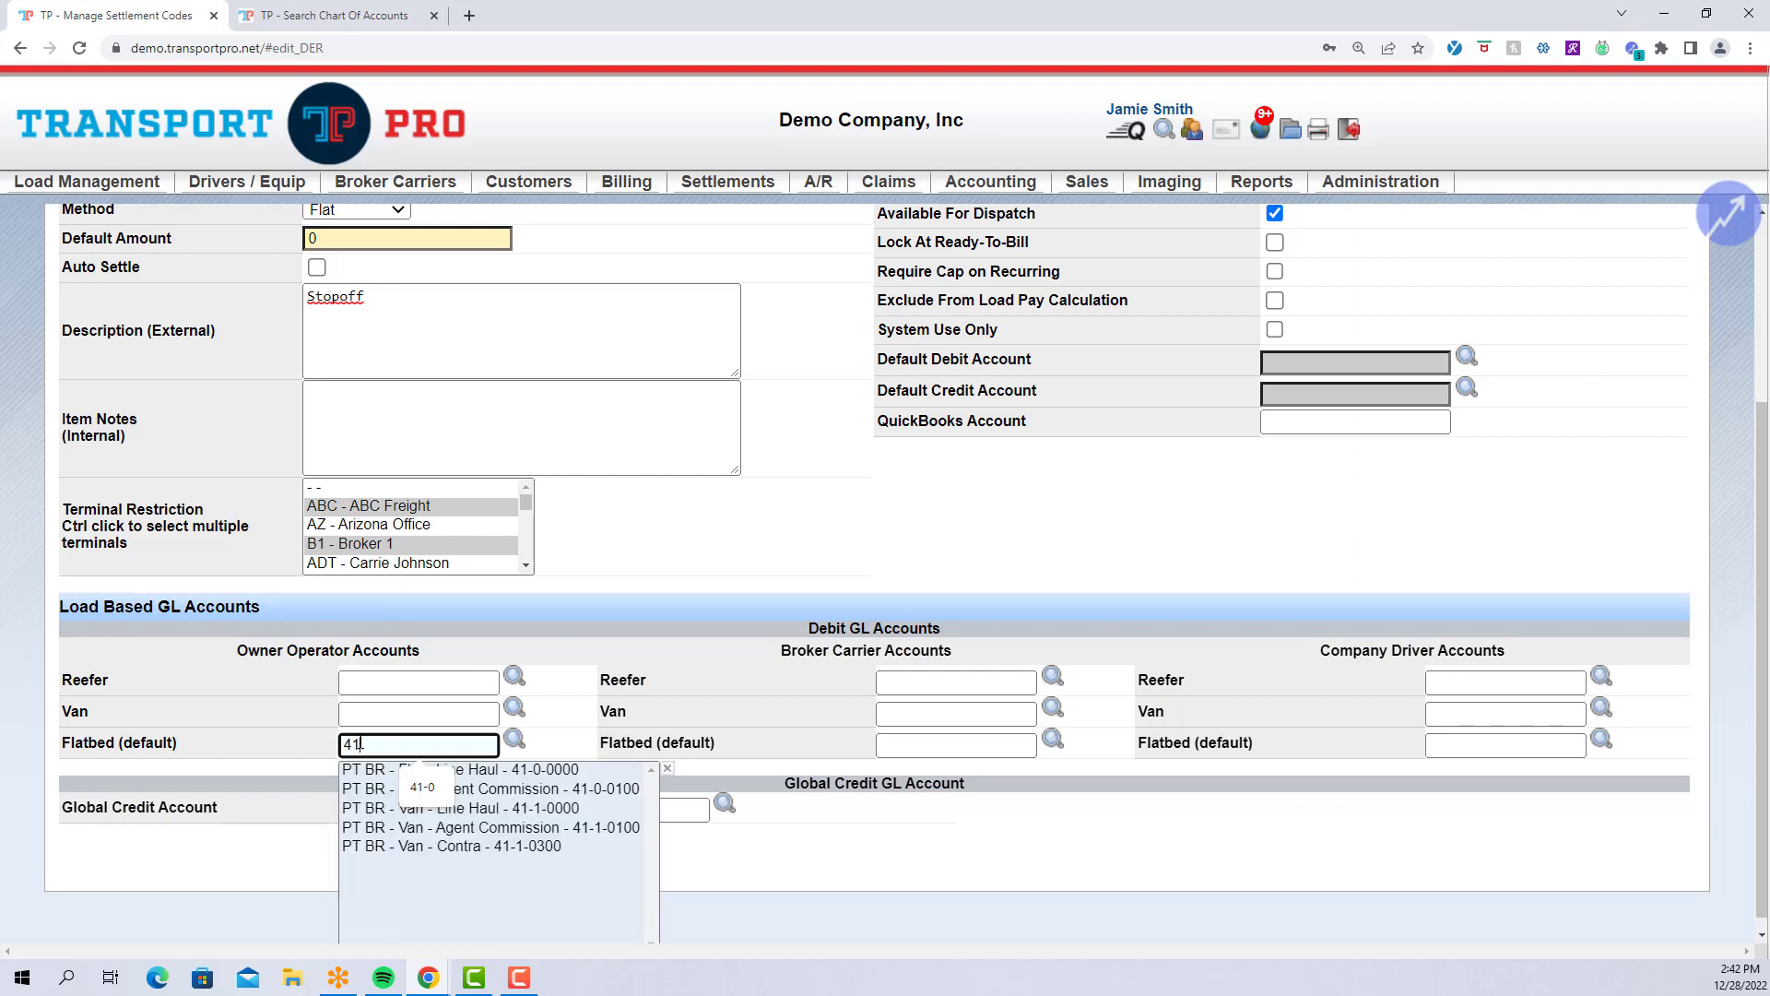
text(-0-)
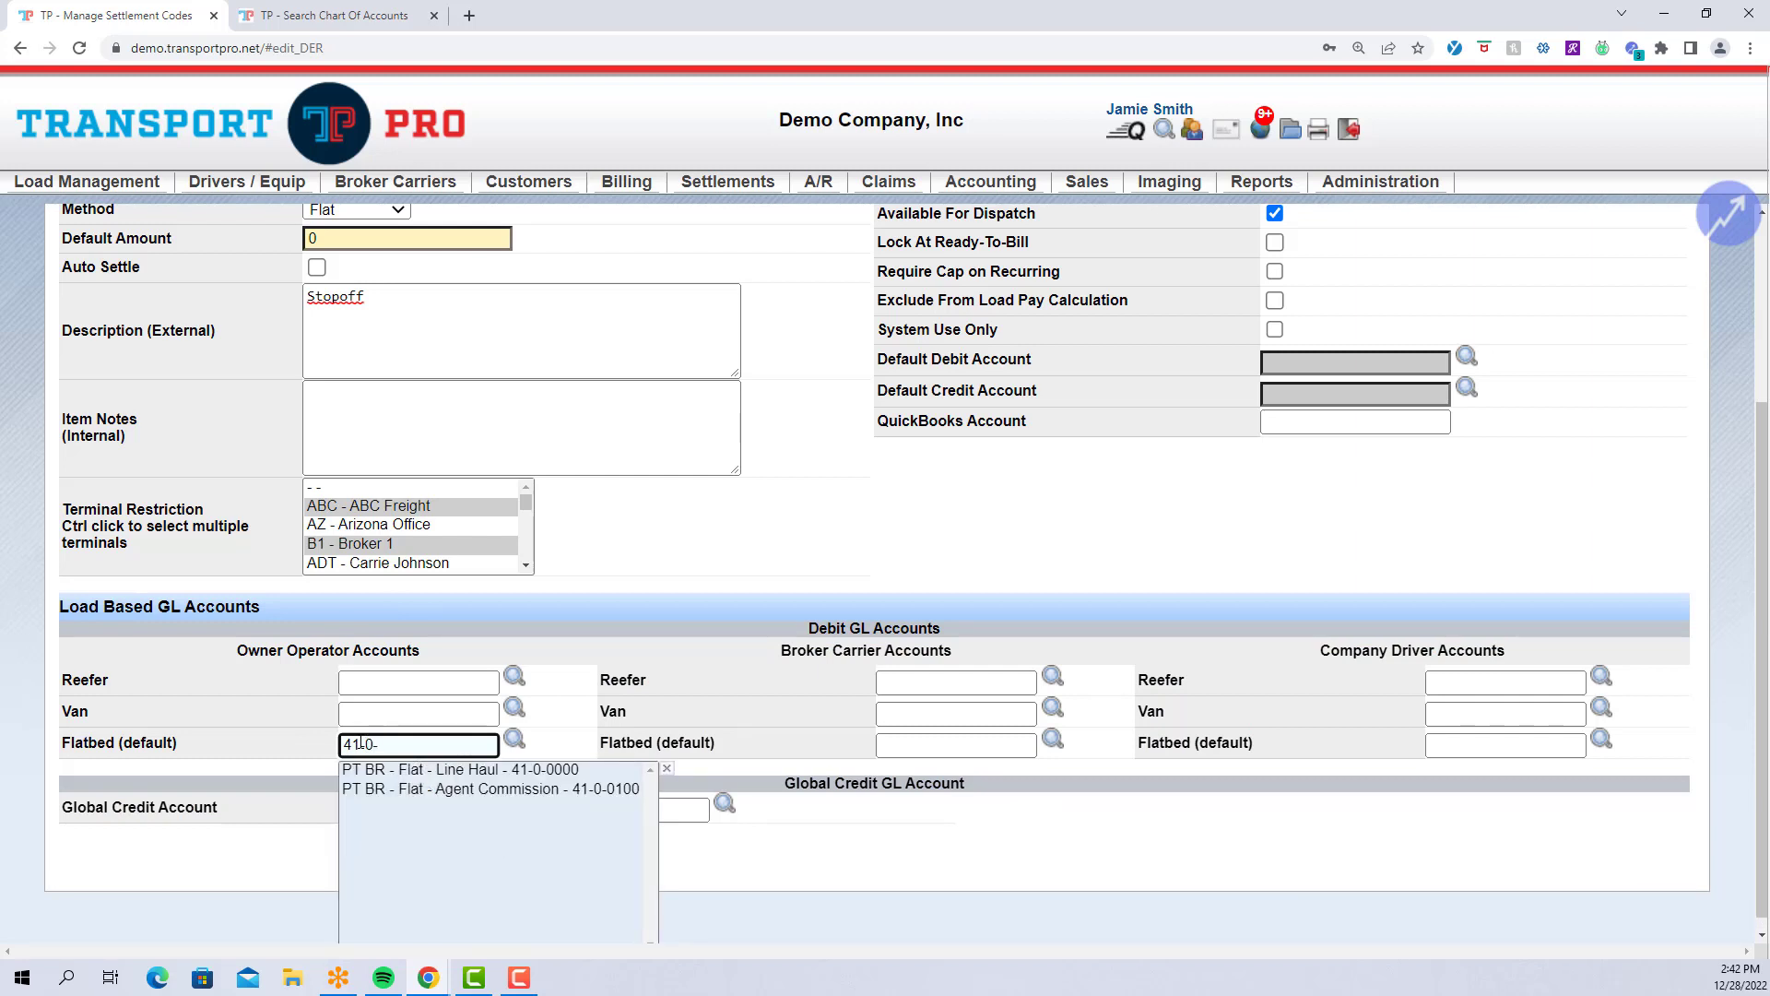
click(499, 771)
click(965, 746)
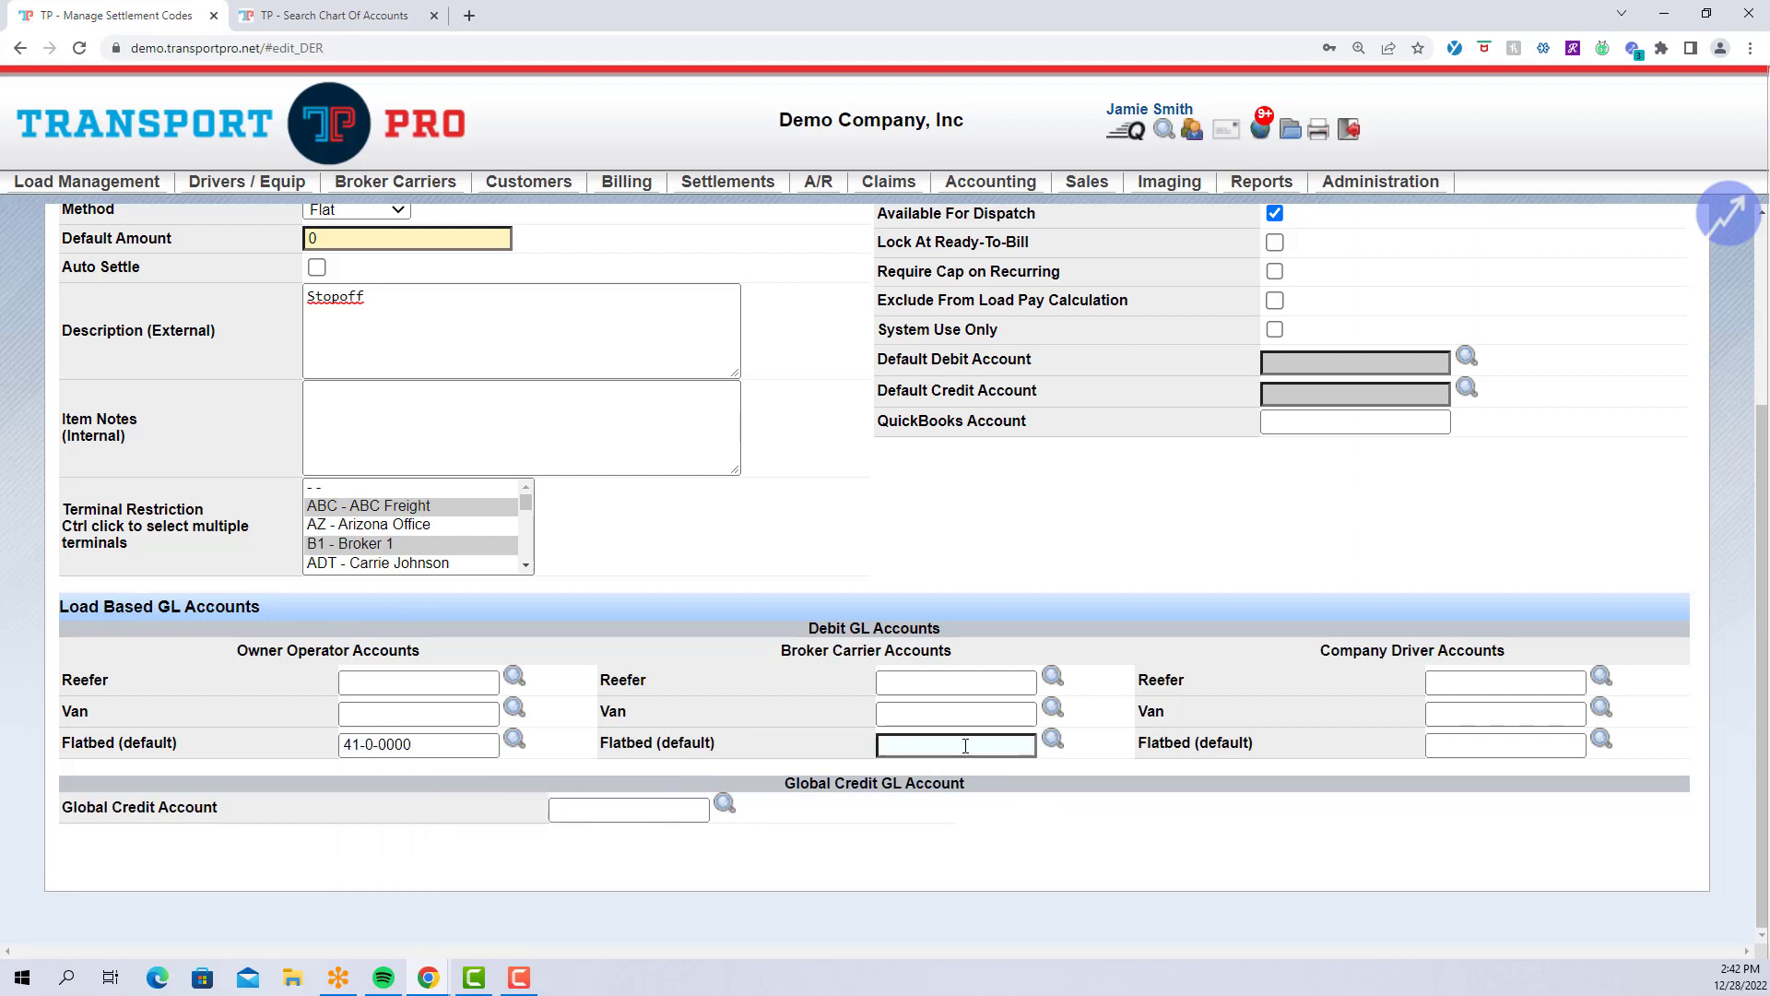
text(4)
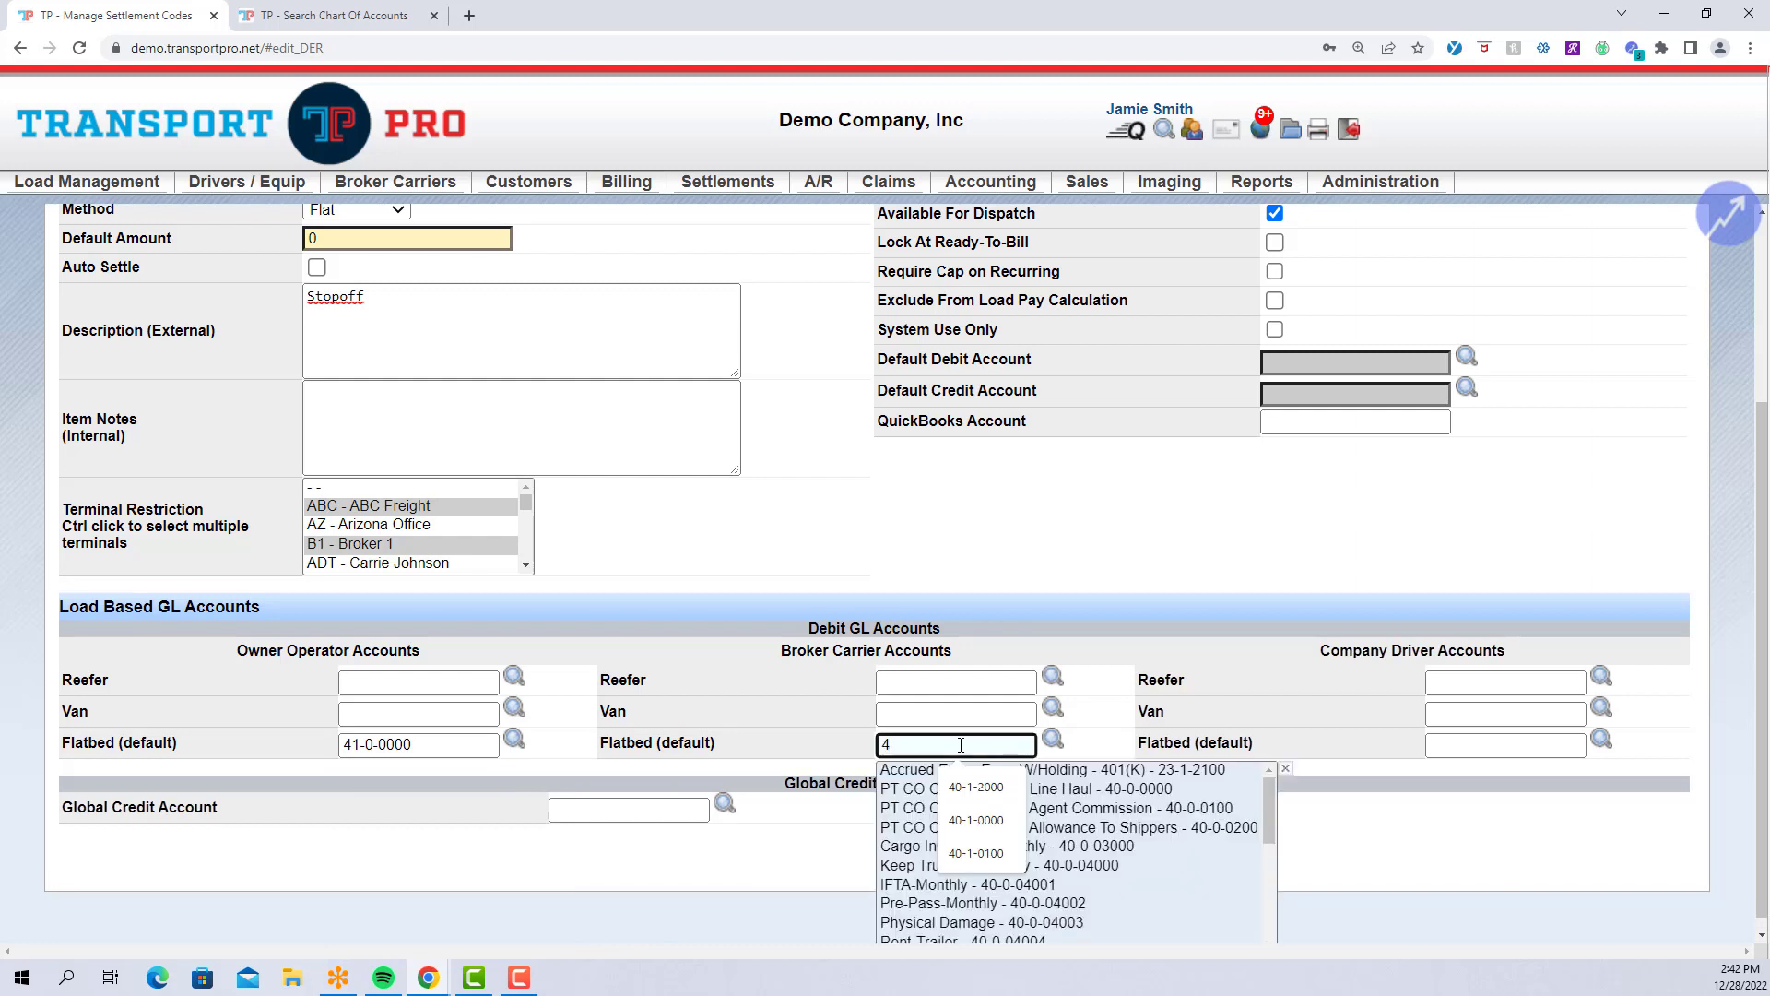
text(1-0-)
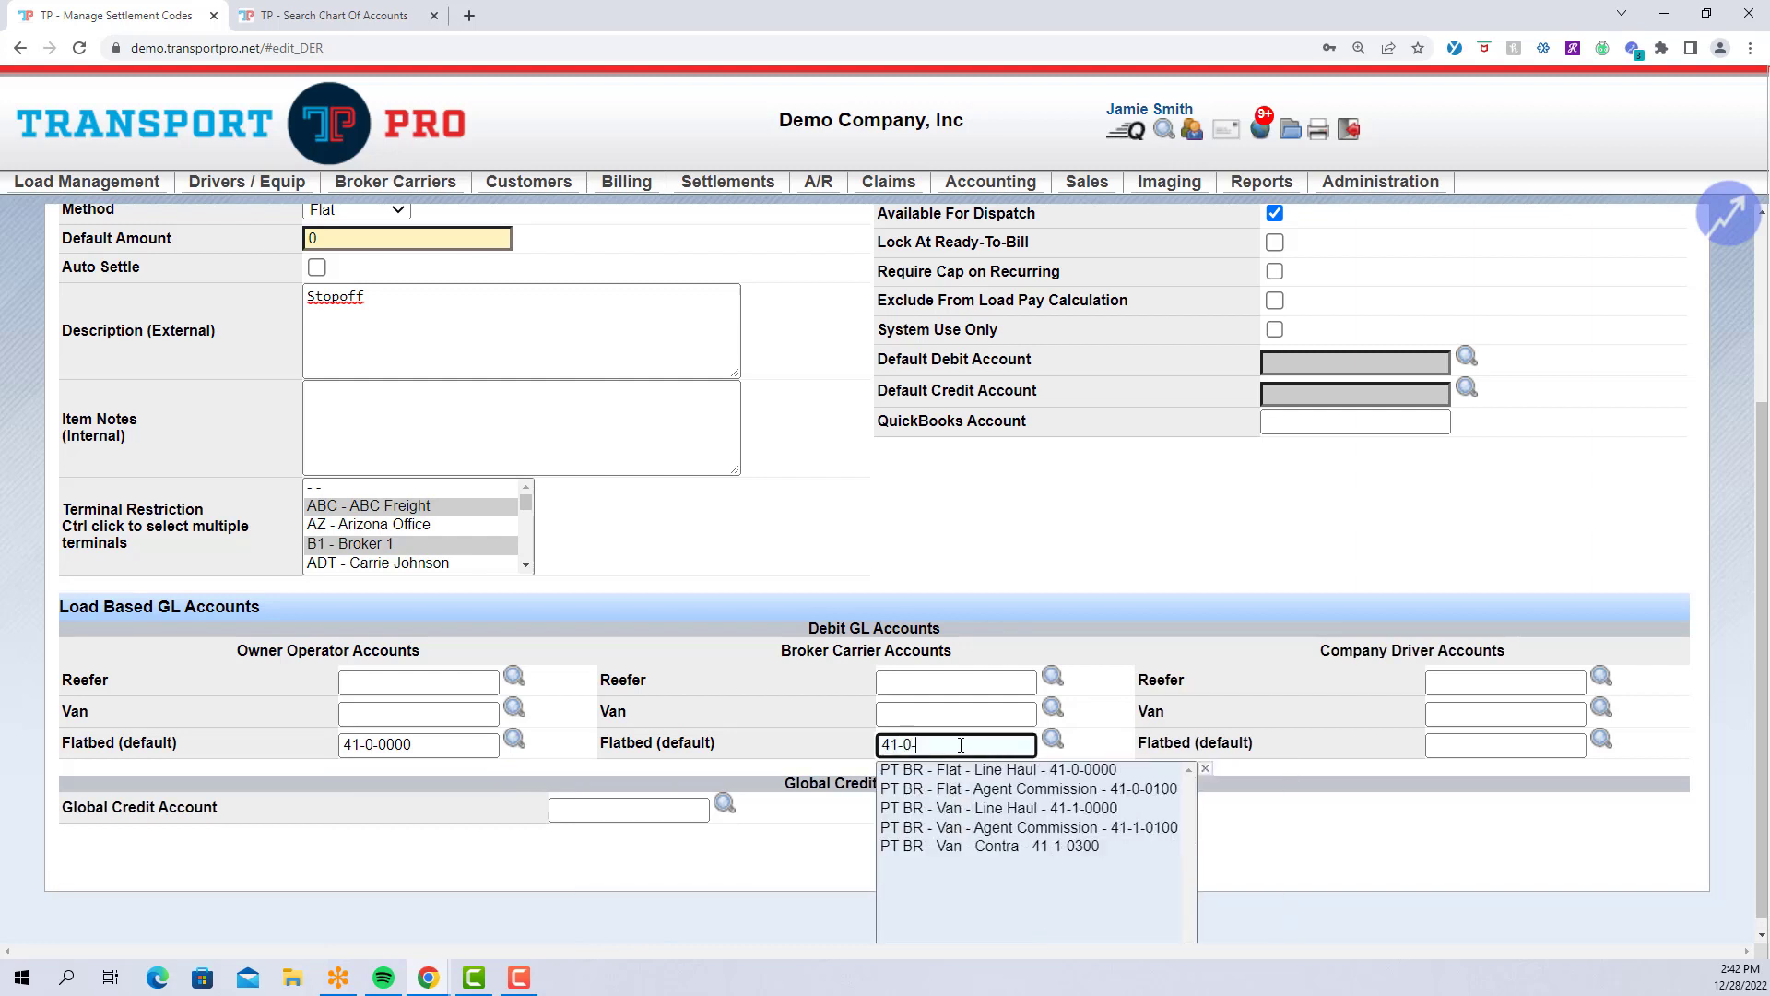
text(0)
click(1066, 772)
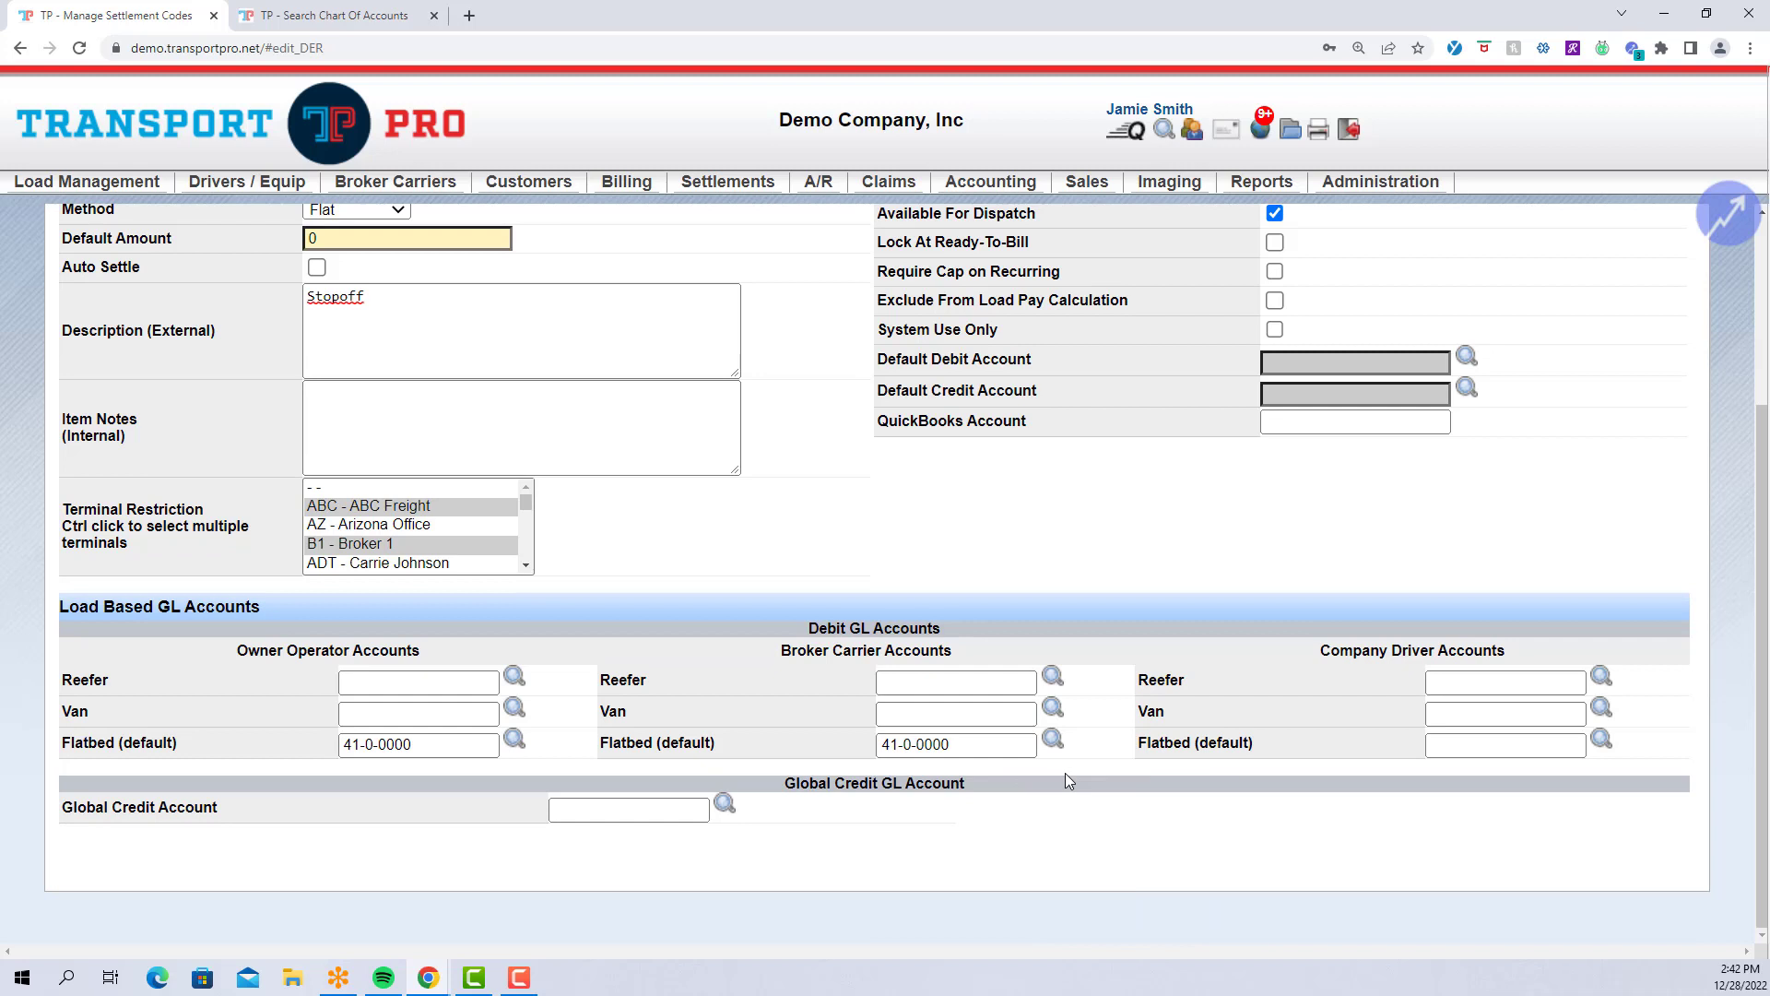
click(1495, 754)
text(4)
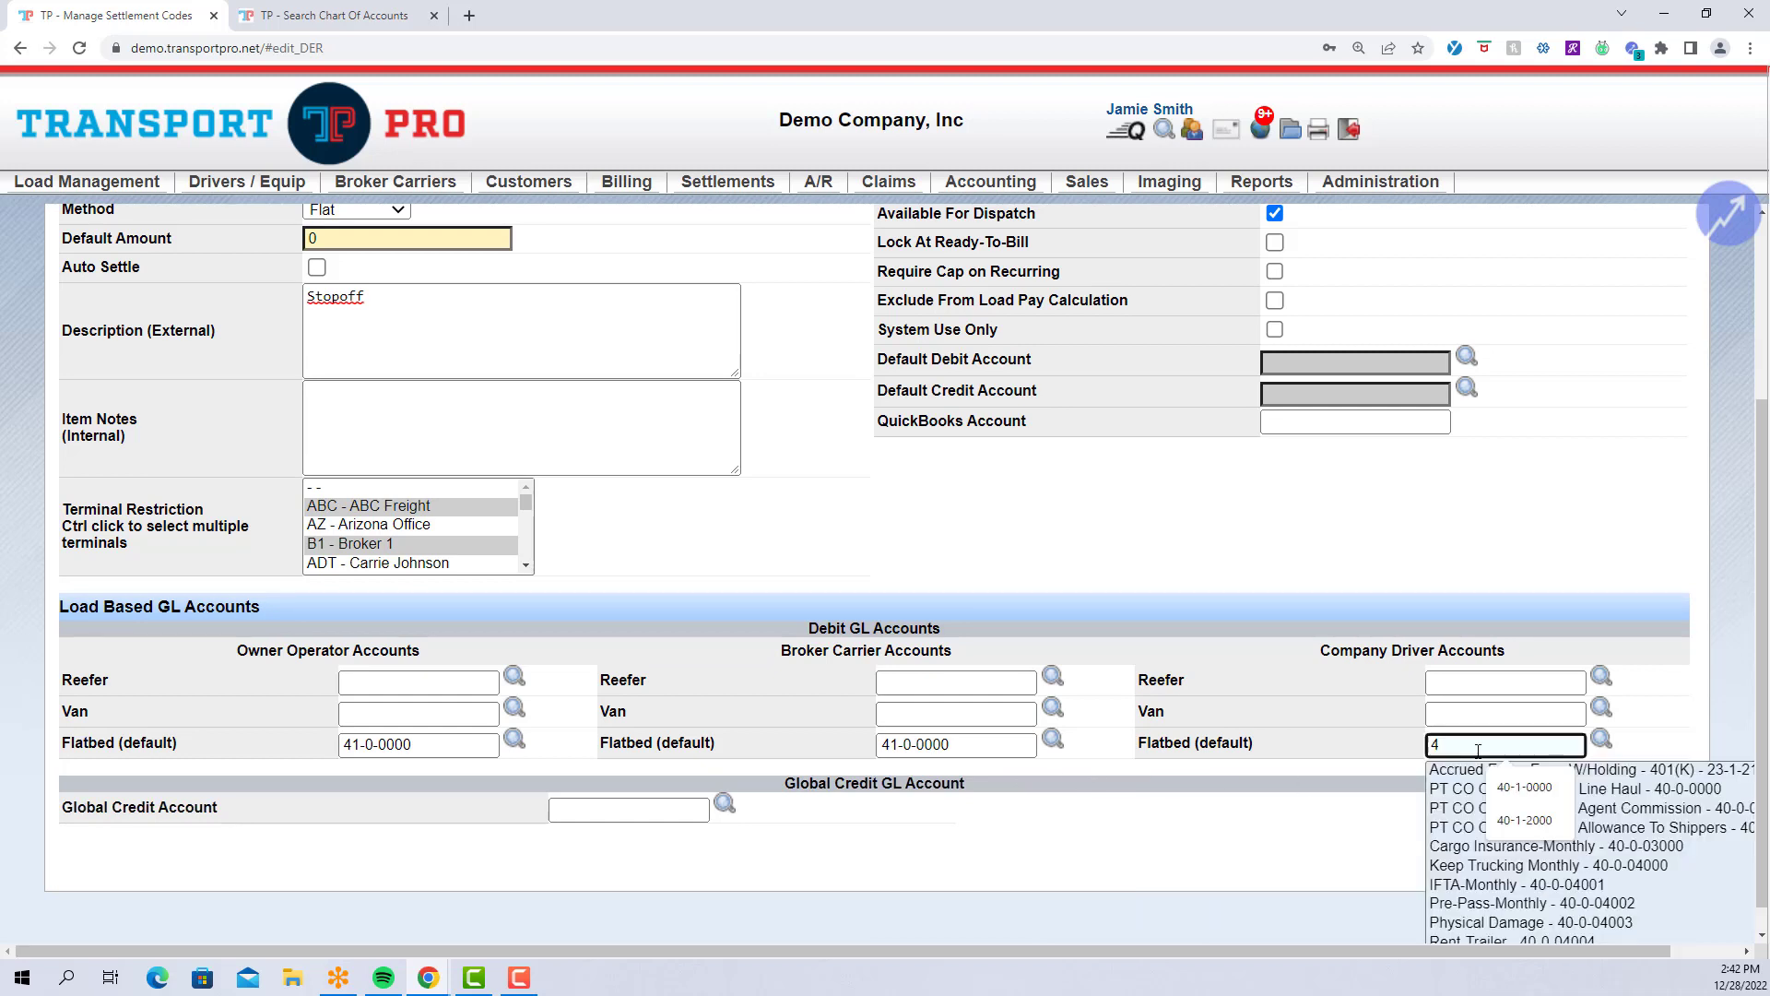
text(1-0)
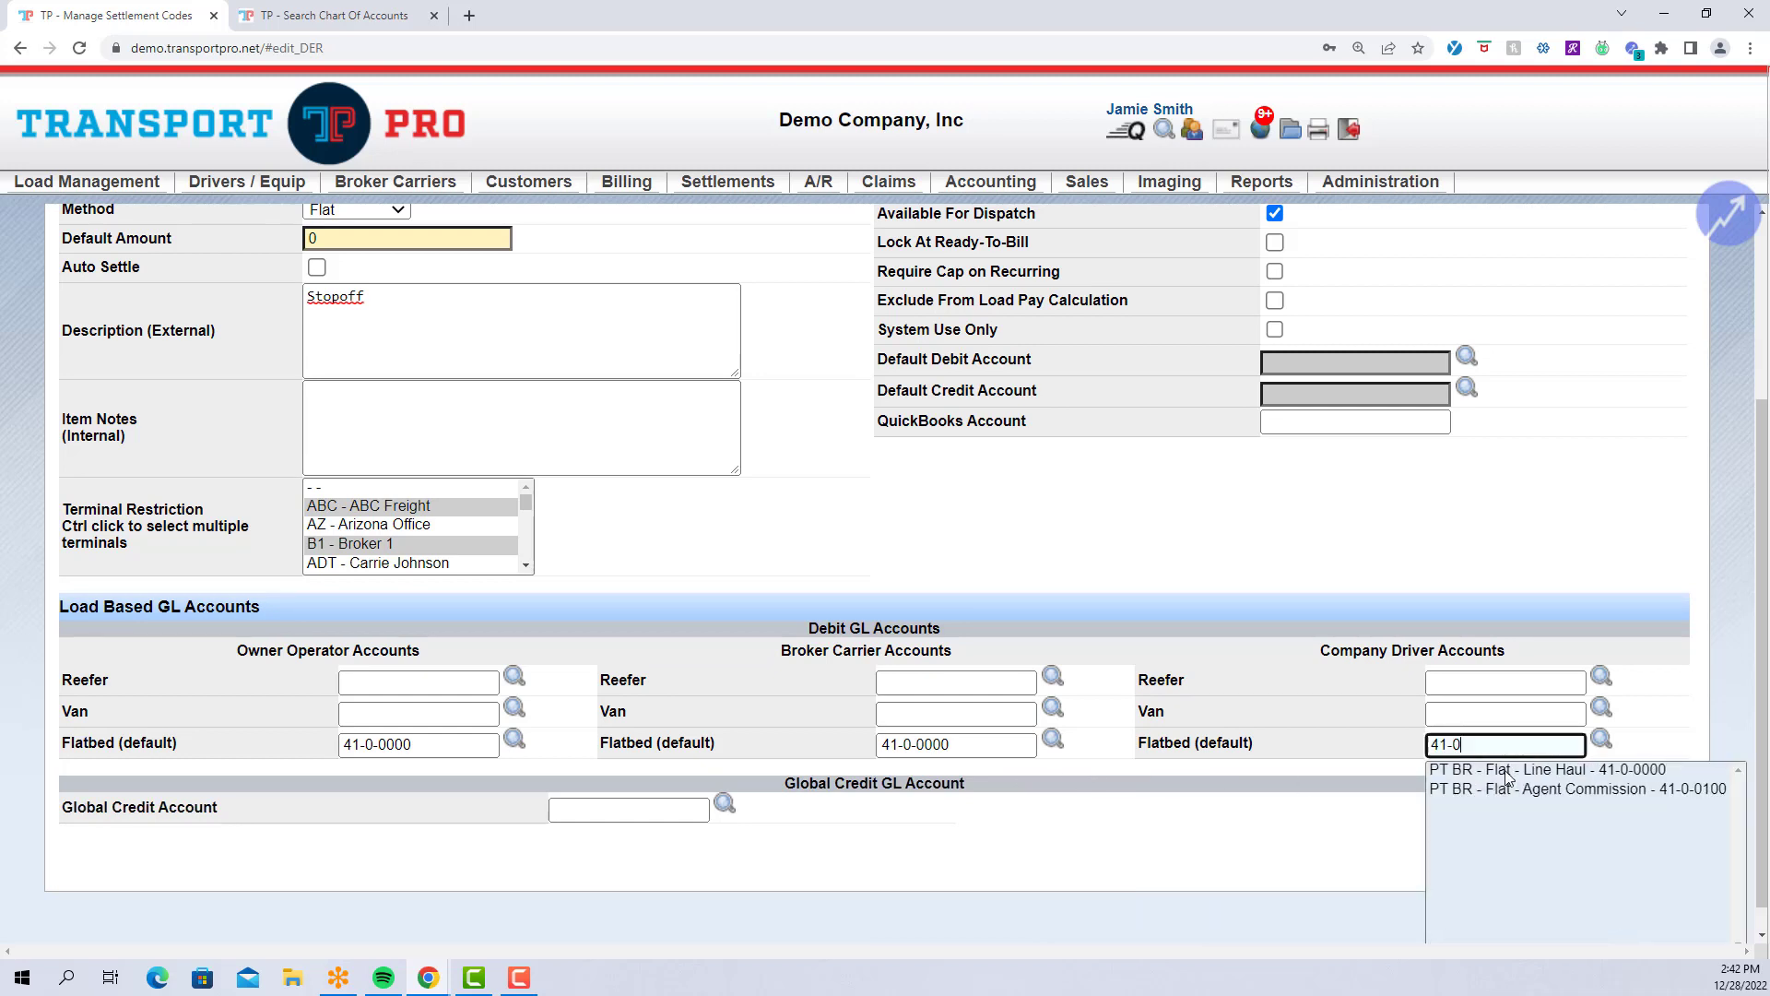
click(1509, 771)
Set the Global Credit Account to 23-3-0000.
click(677, 814)
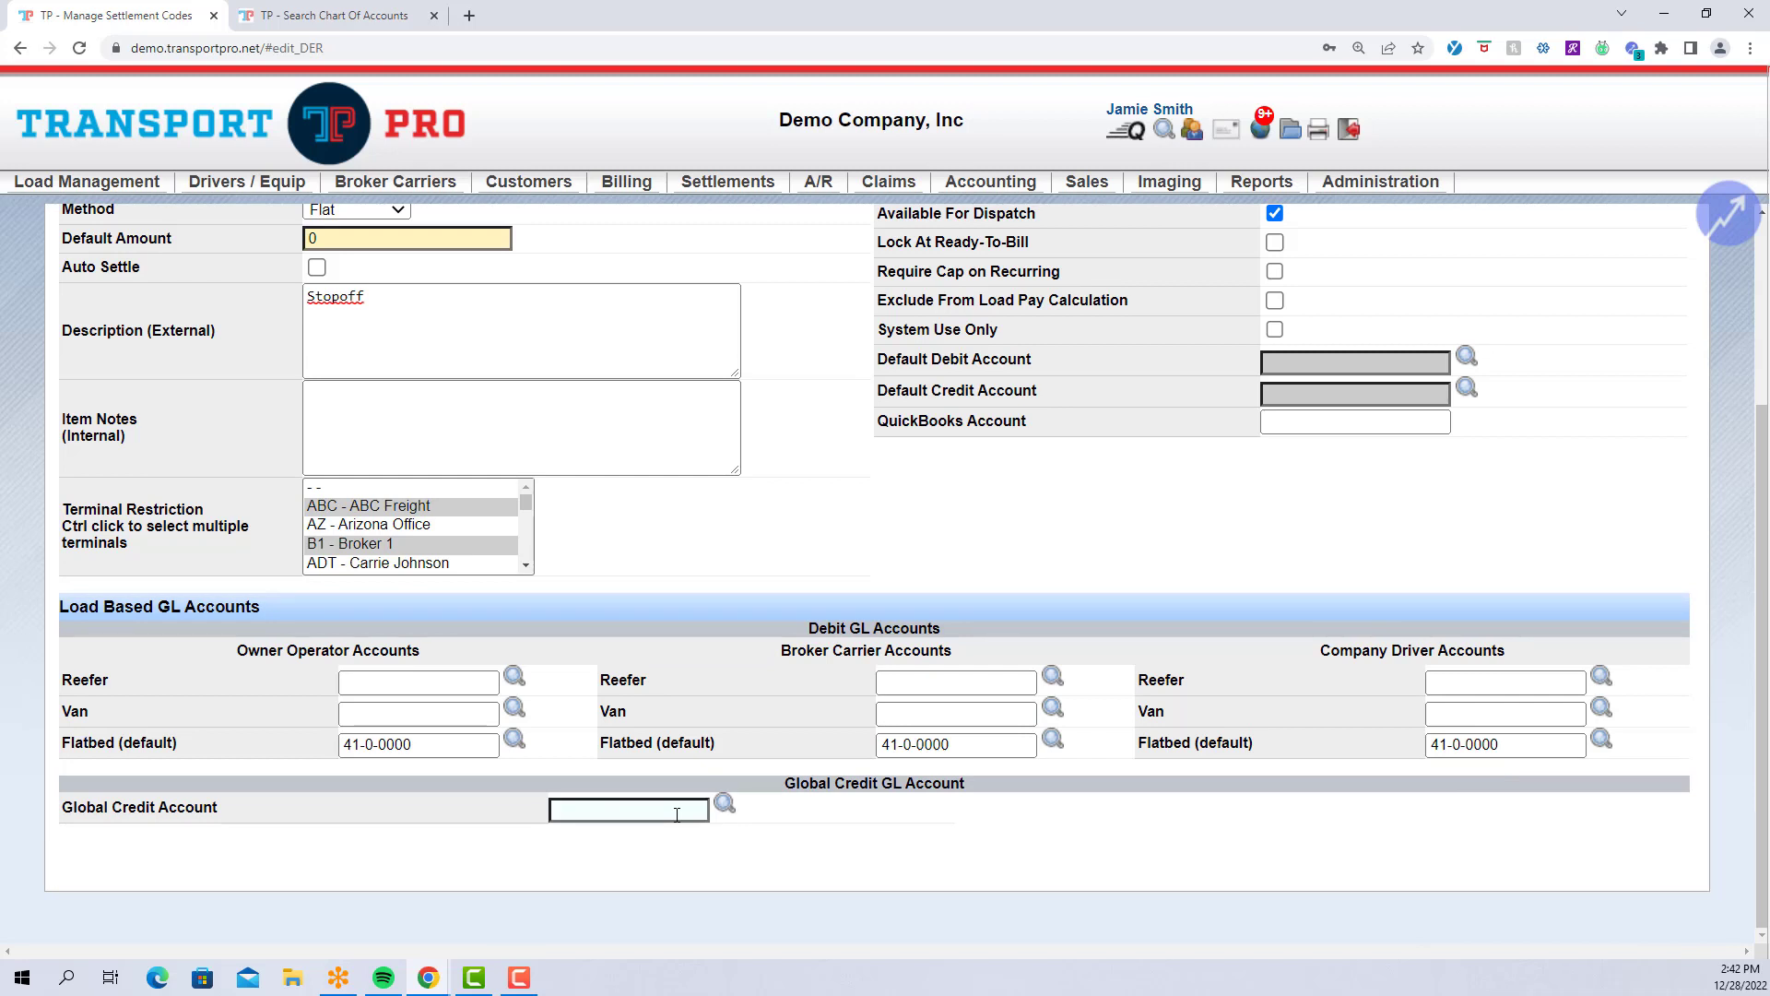
click(676, 815)
text(23)
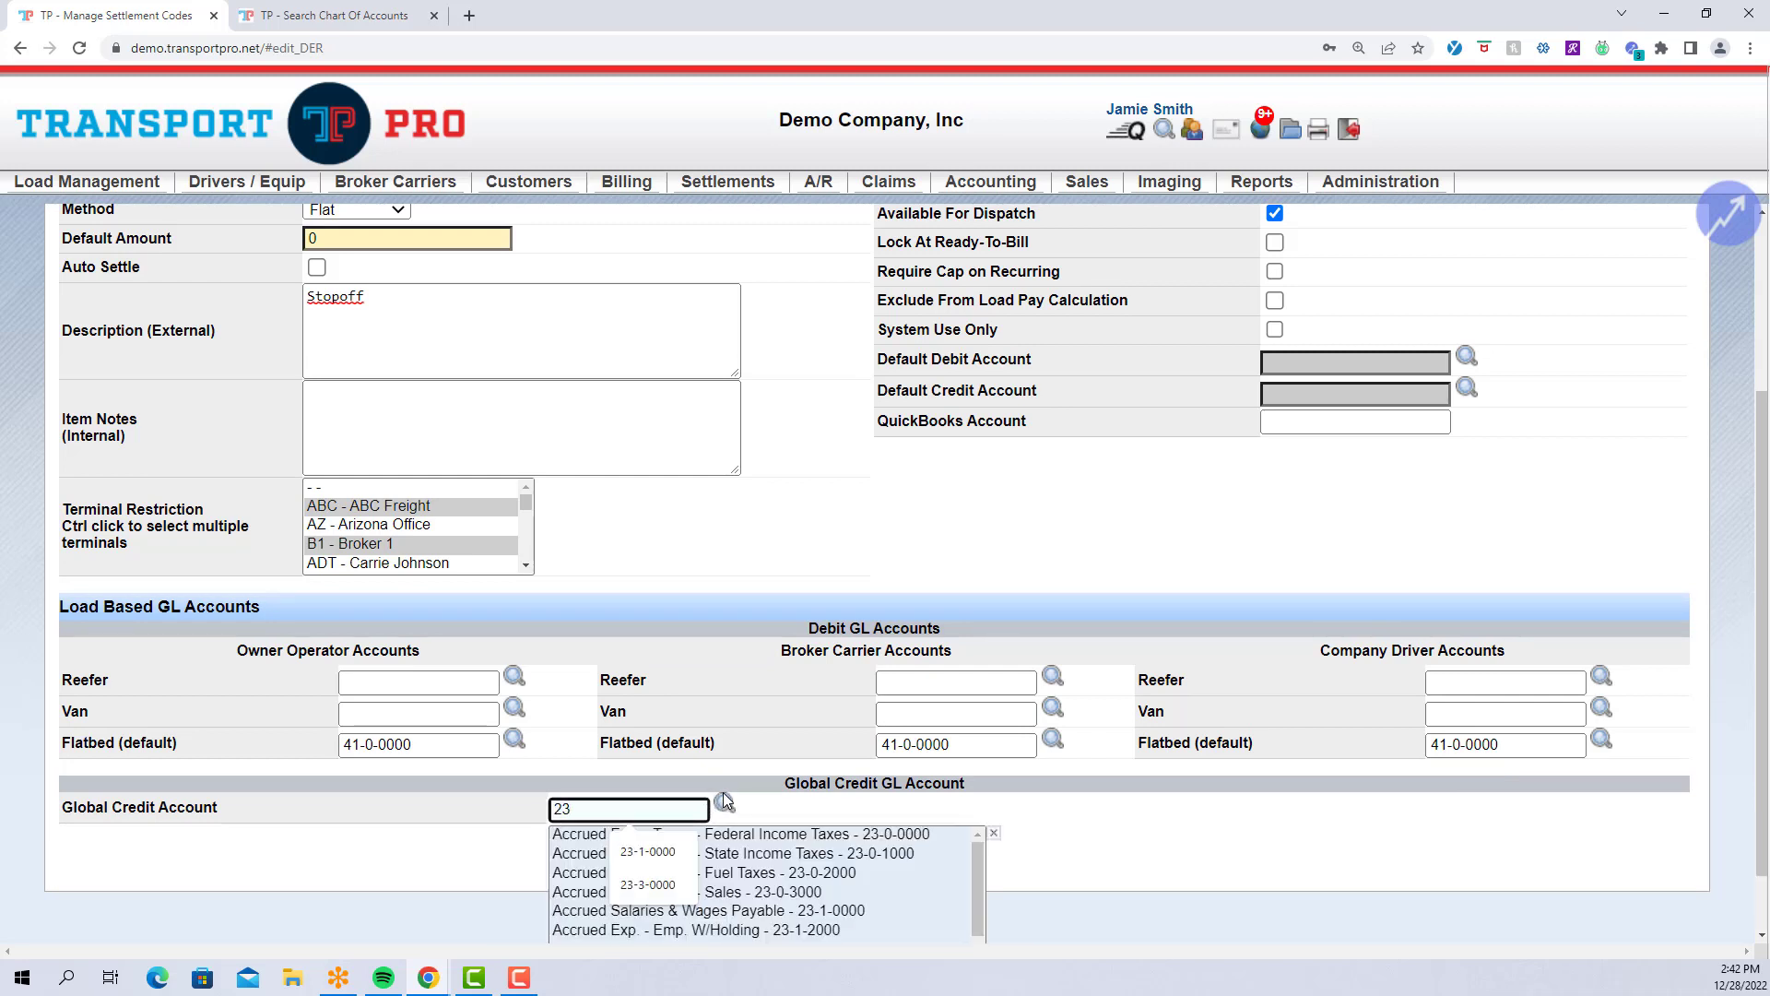
text(-3)
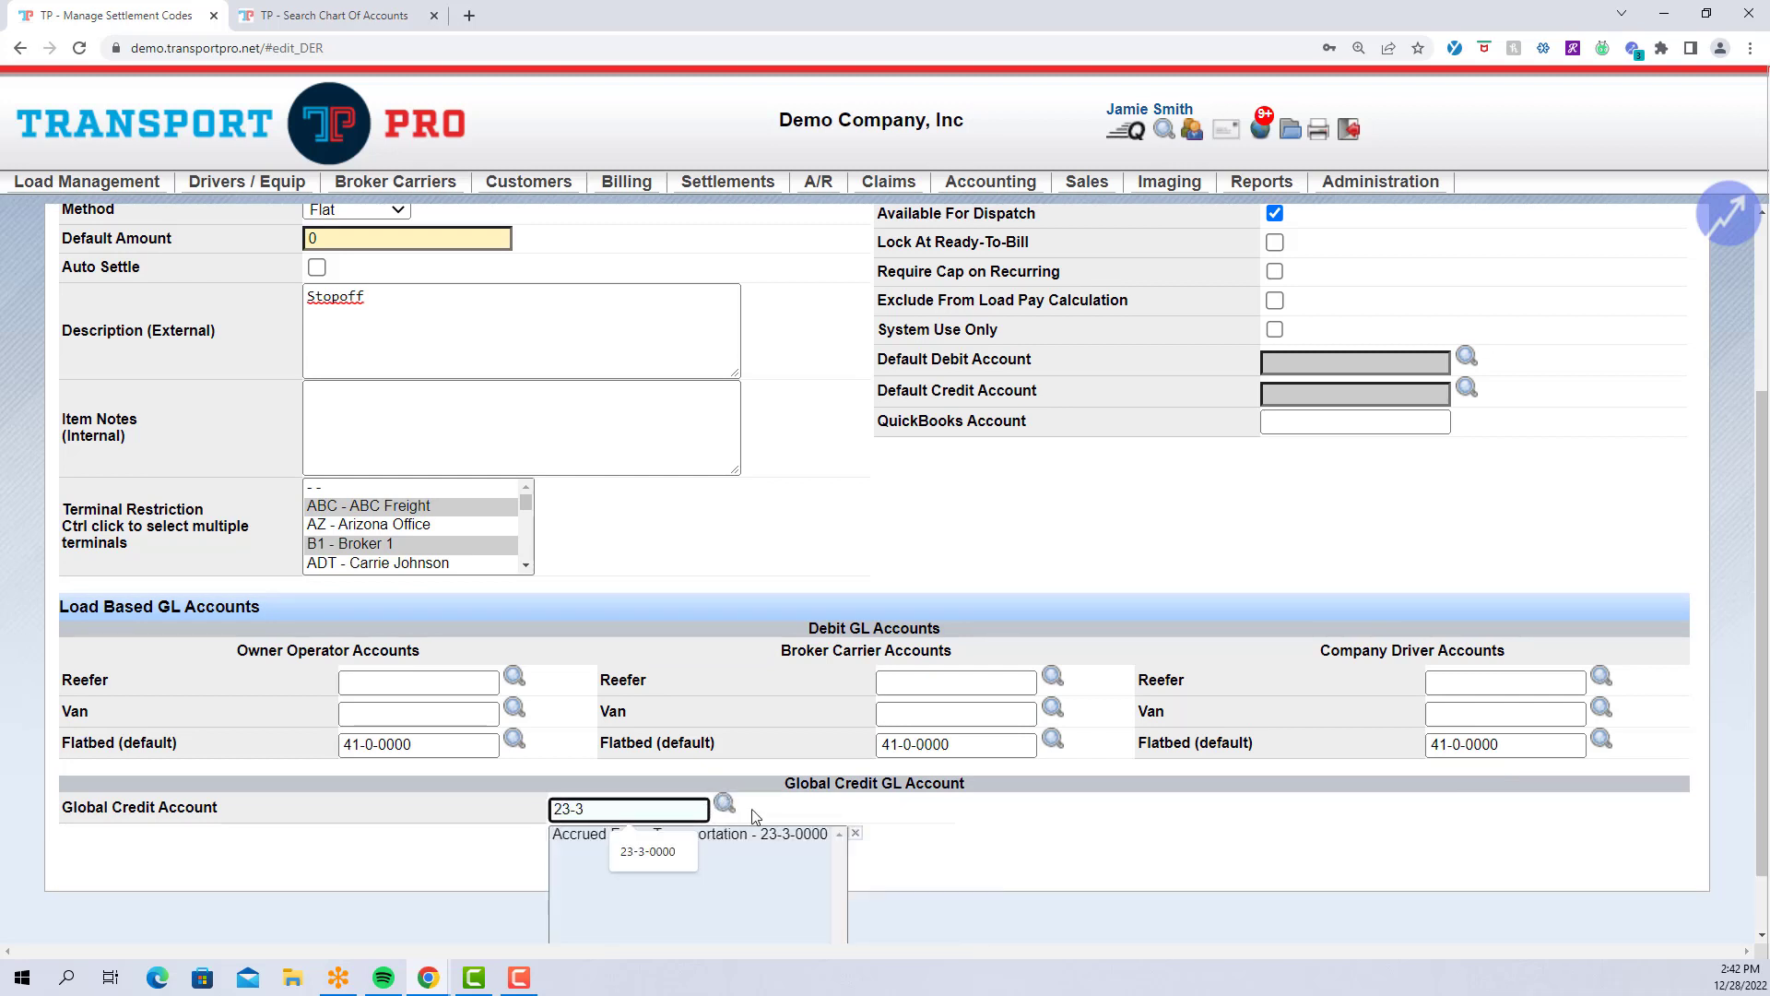
click(774, 840)
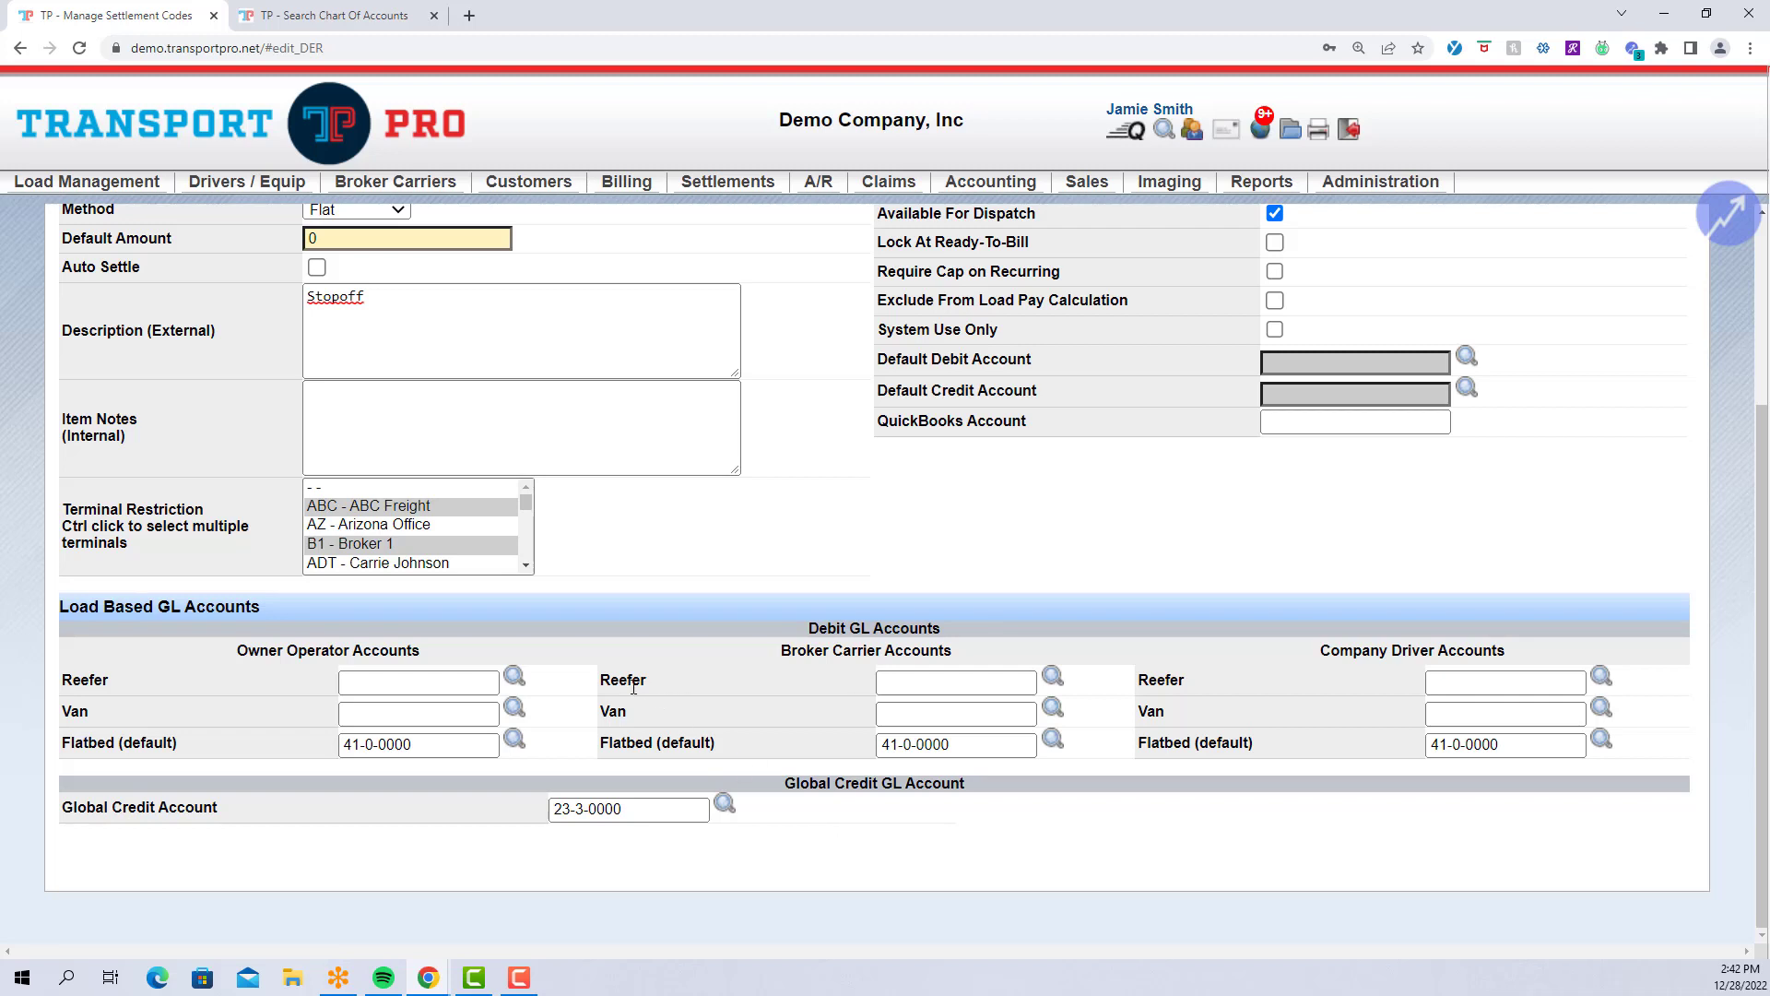
drag(602, 682, 662, 684)
drag(601, 742, 753, 740)
click(755, 739)
drag(779, 651, 973, 655)
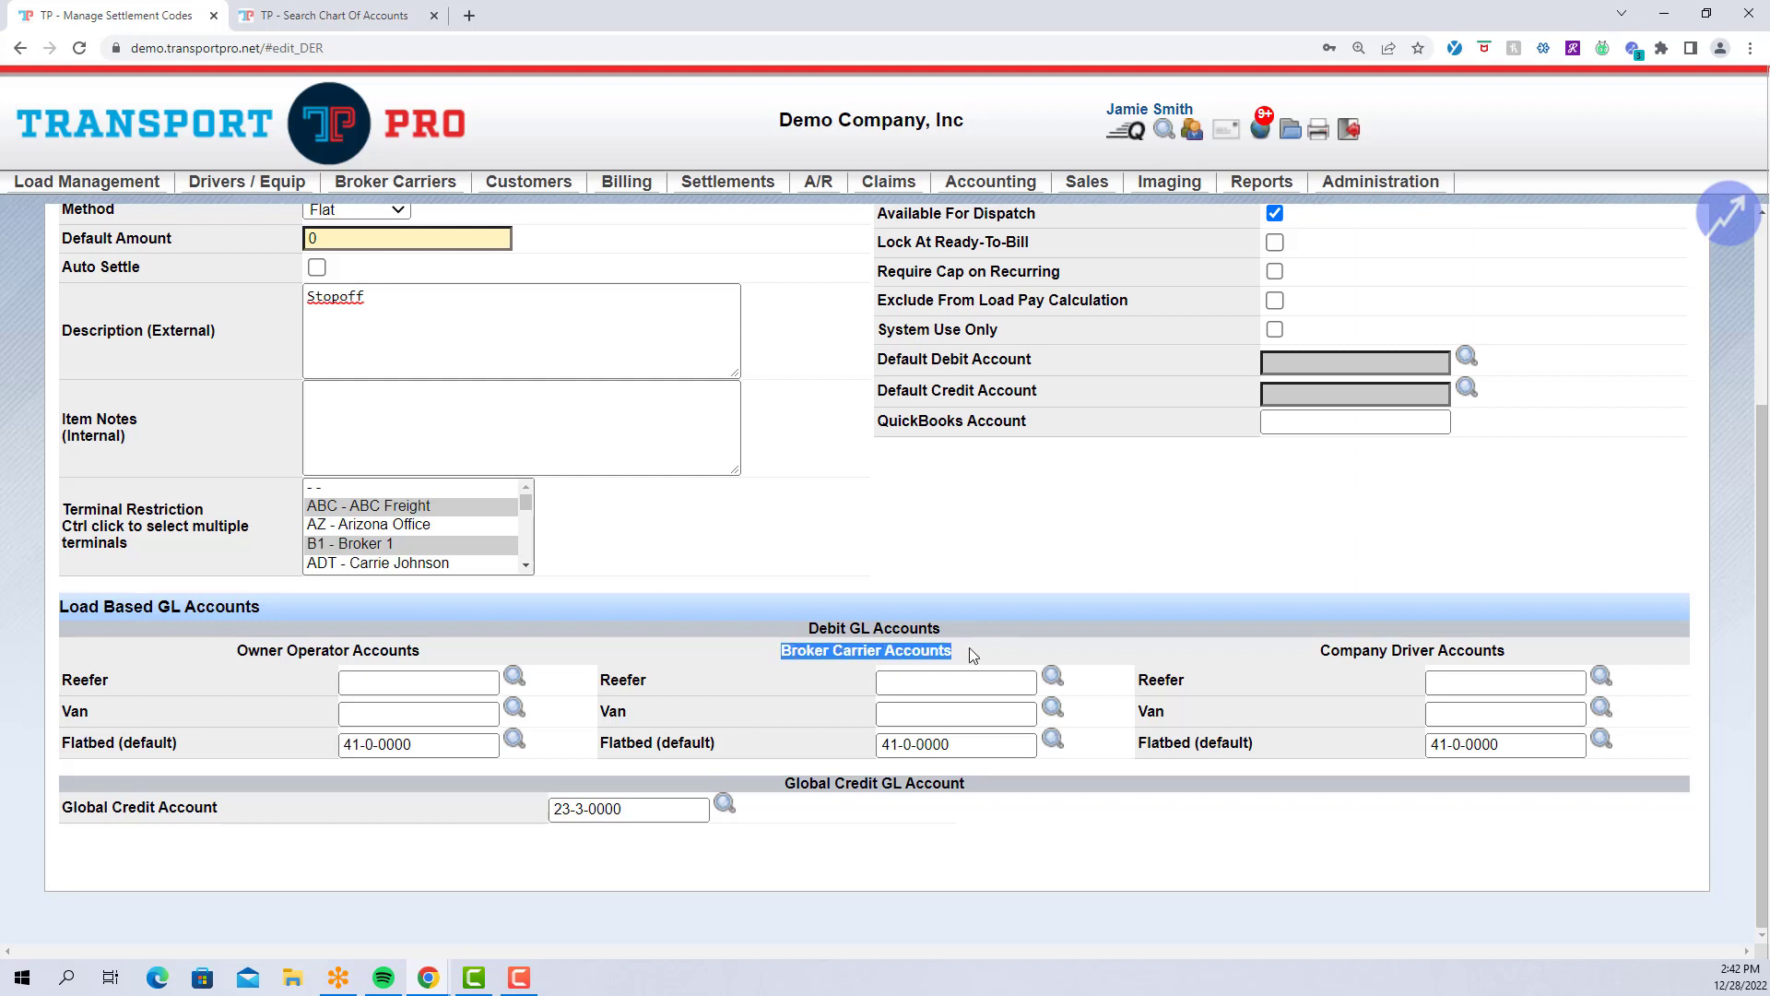
click(502, 651)
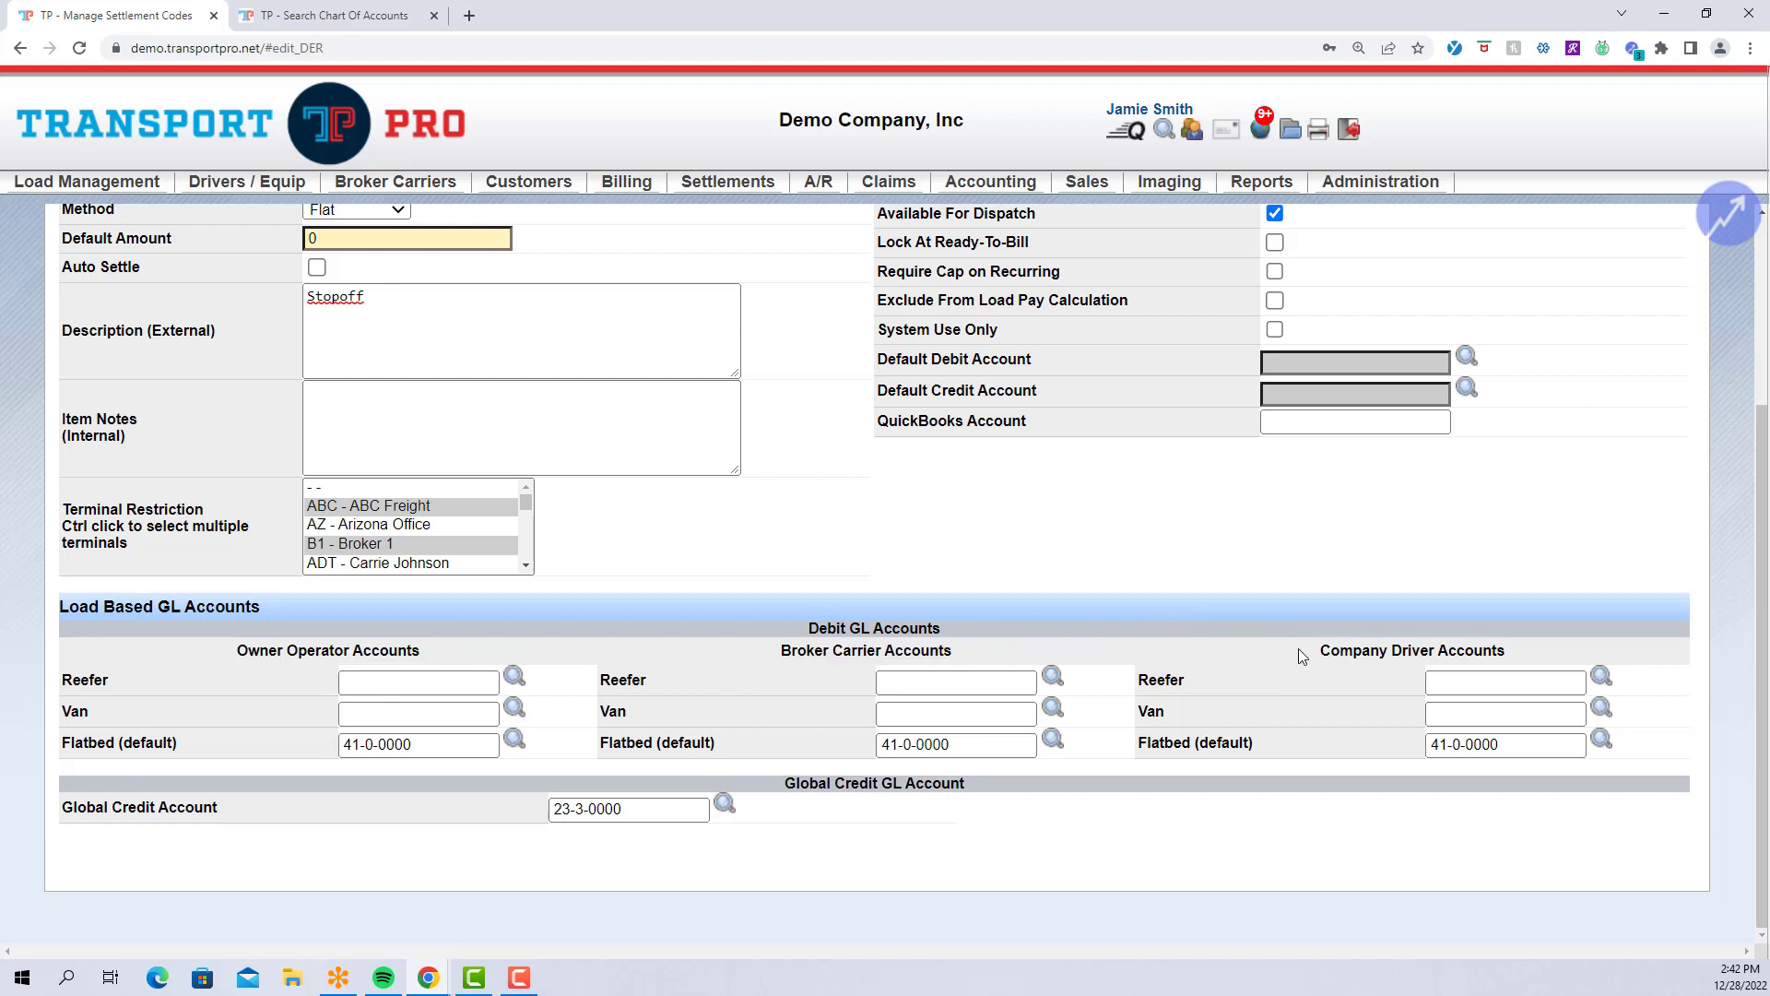
drag(1299, 649, 1525, 653)
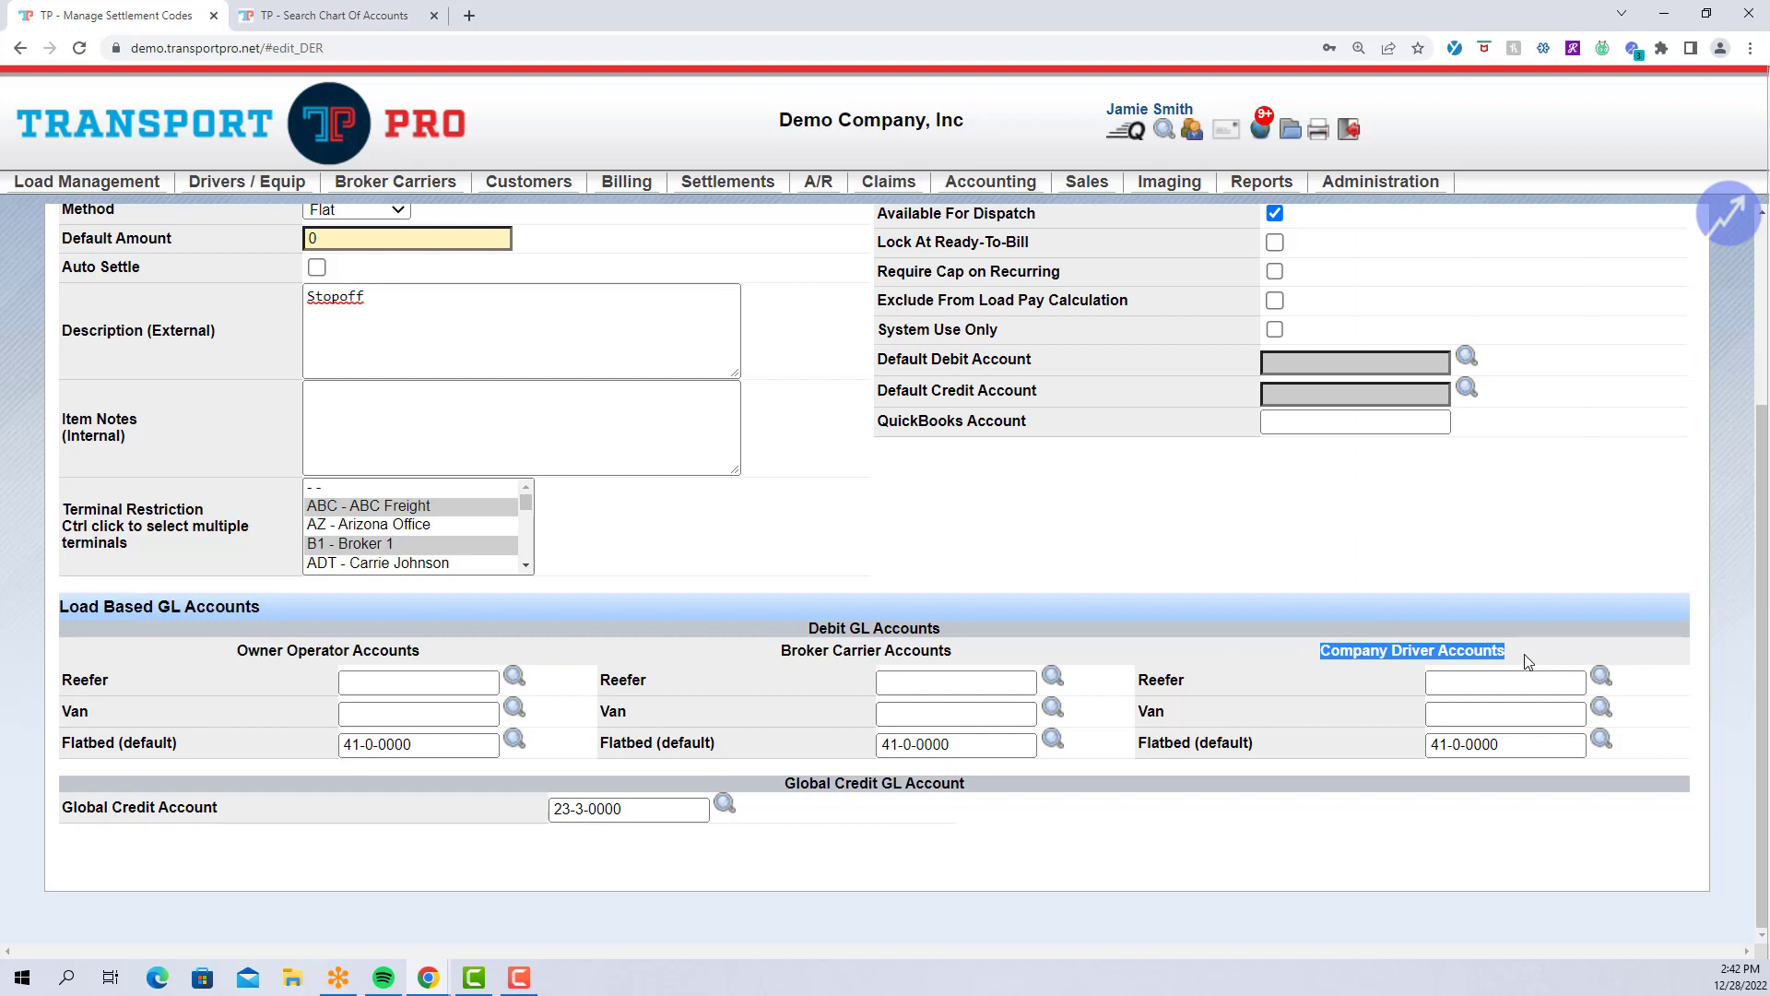
click(1527, 660)
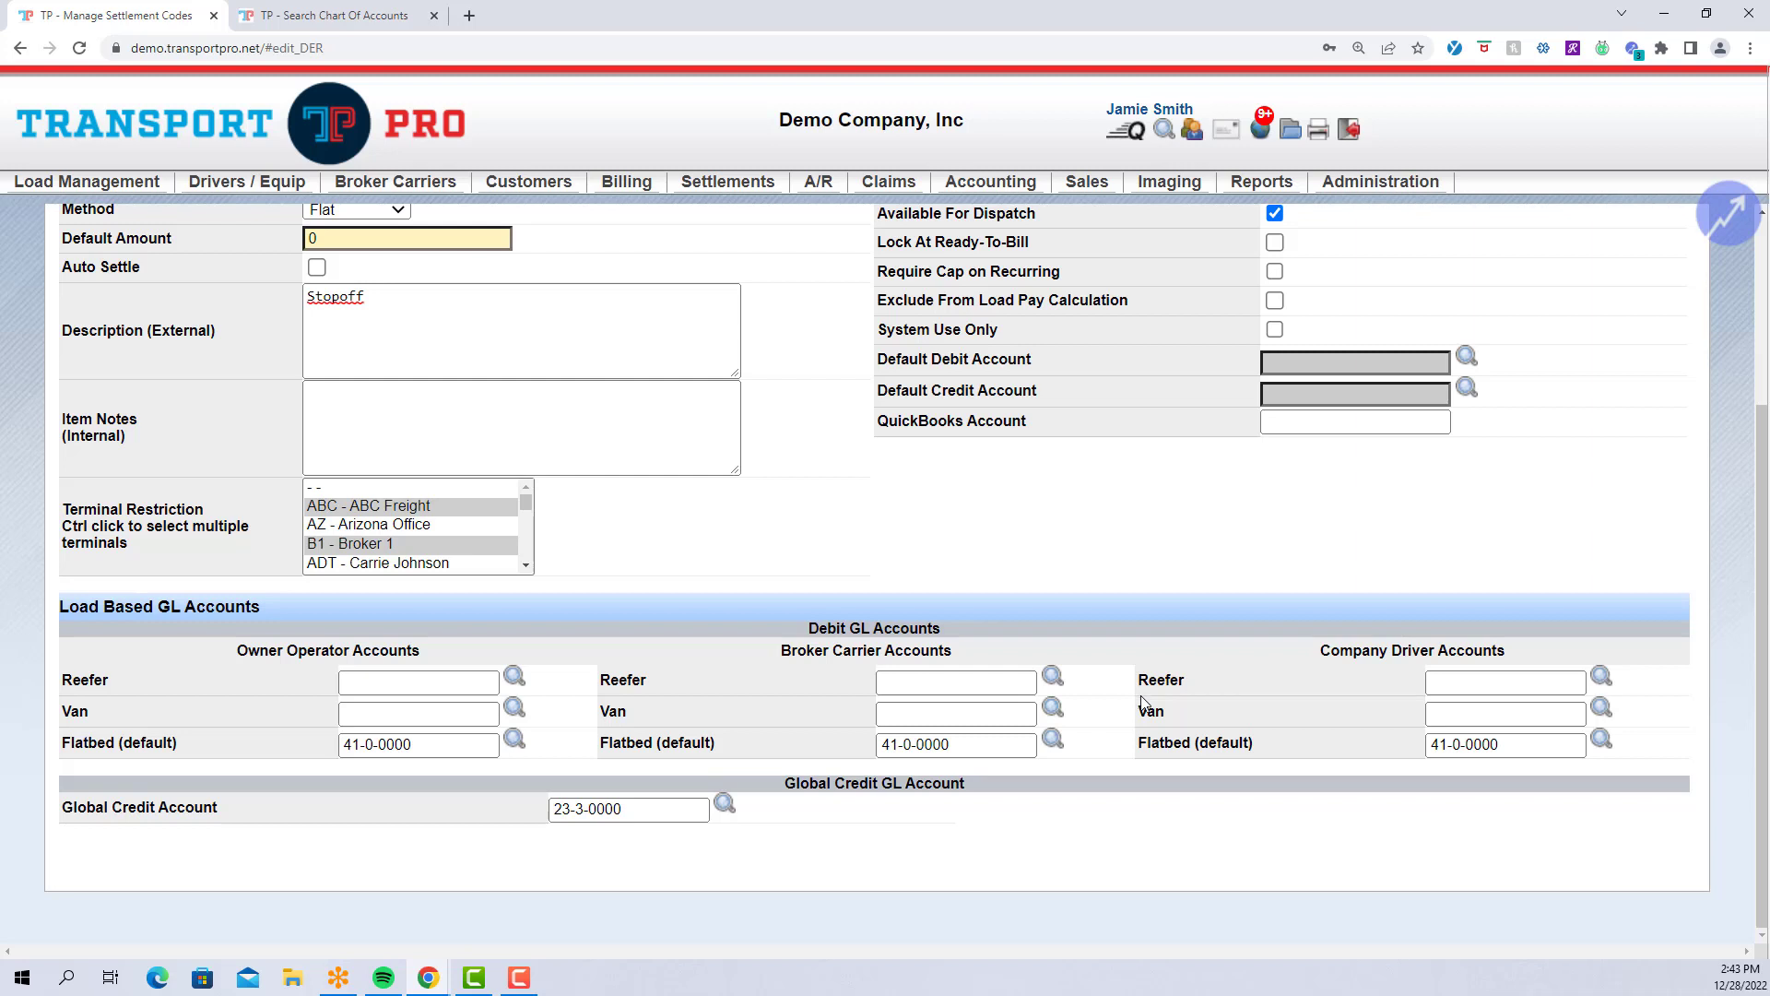
scroll(1141, 700, up, 3)
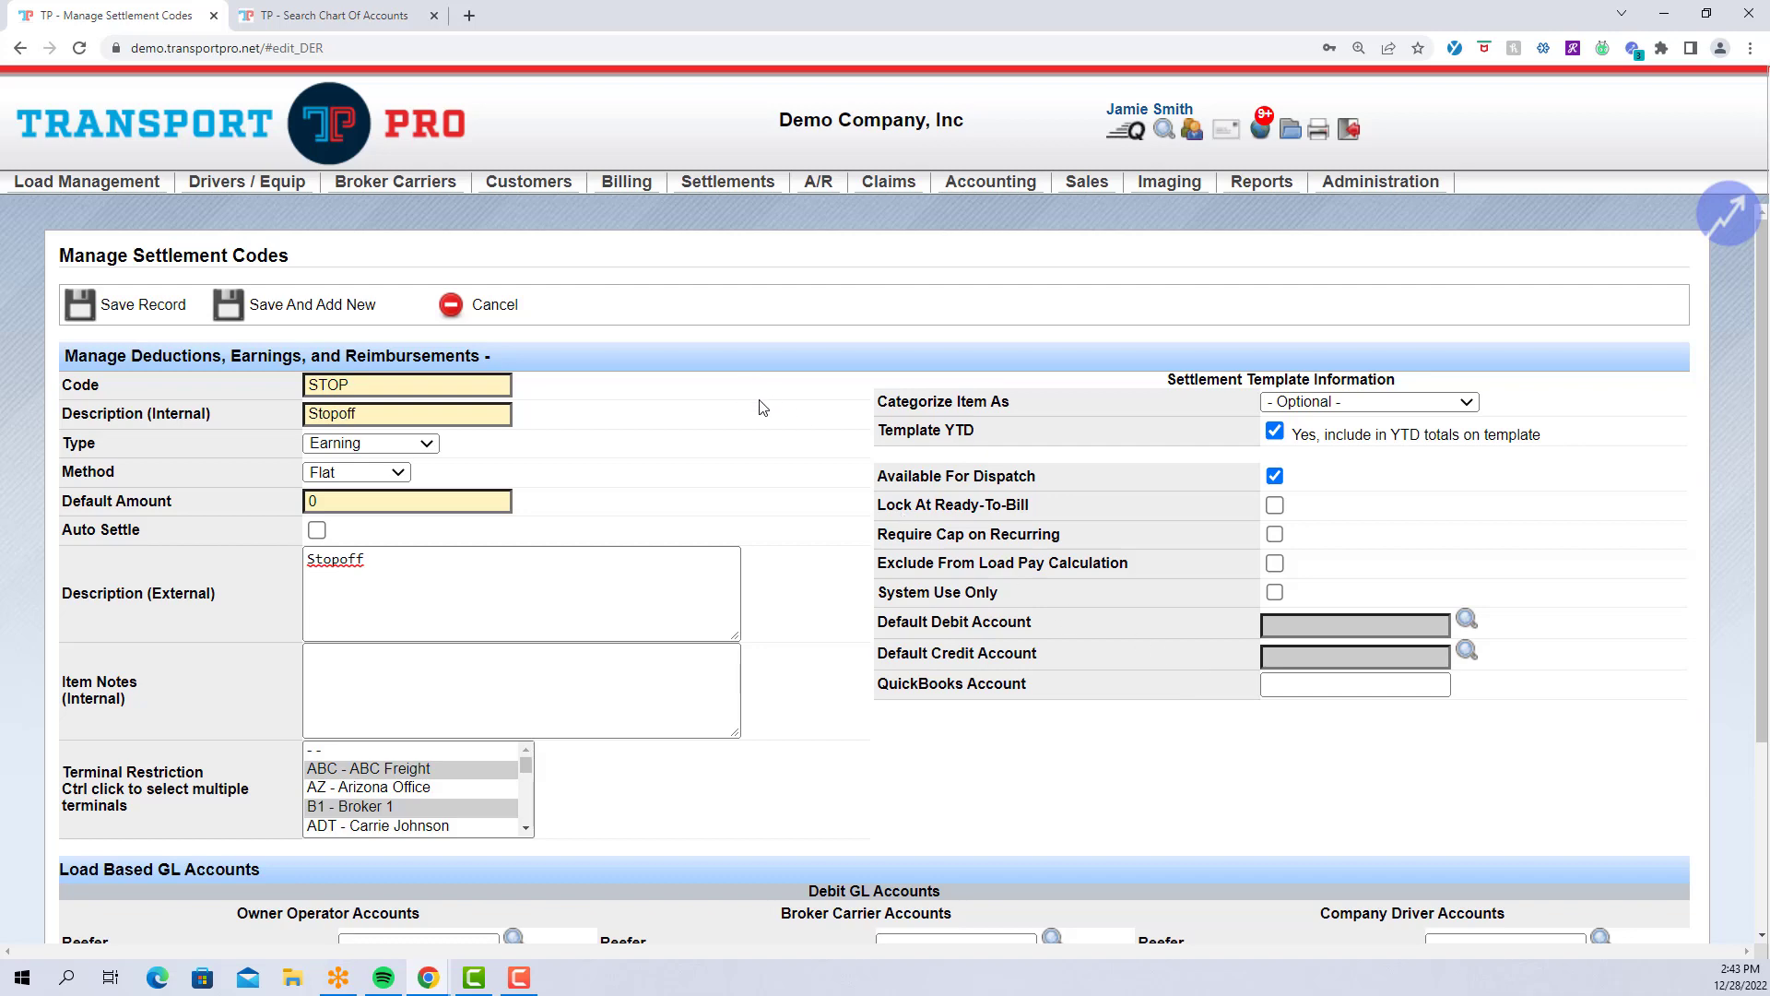
scroll(770, 410, down, 3)
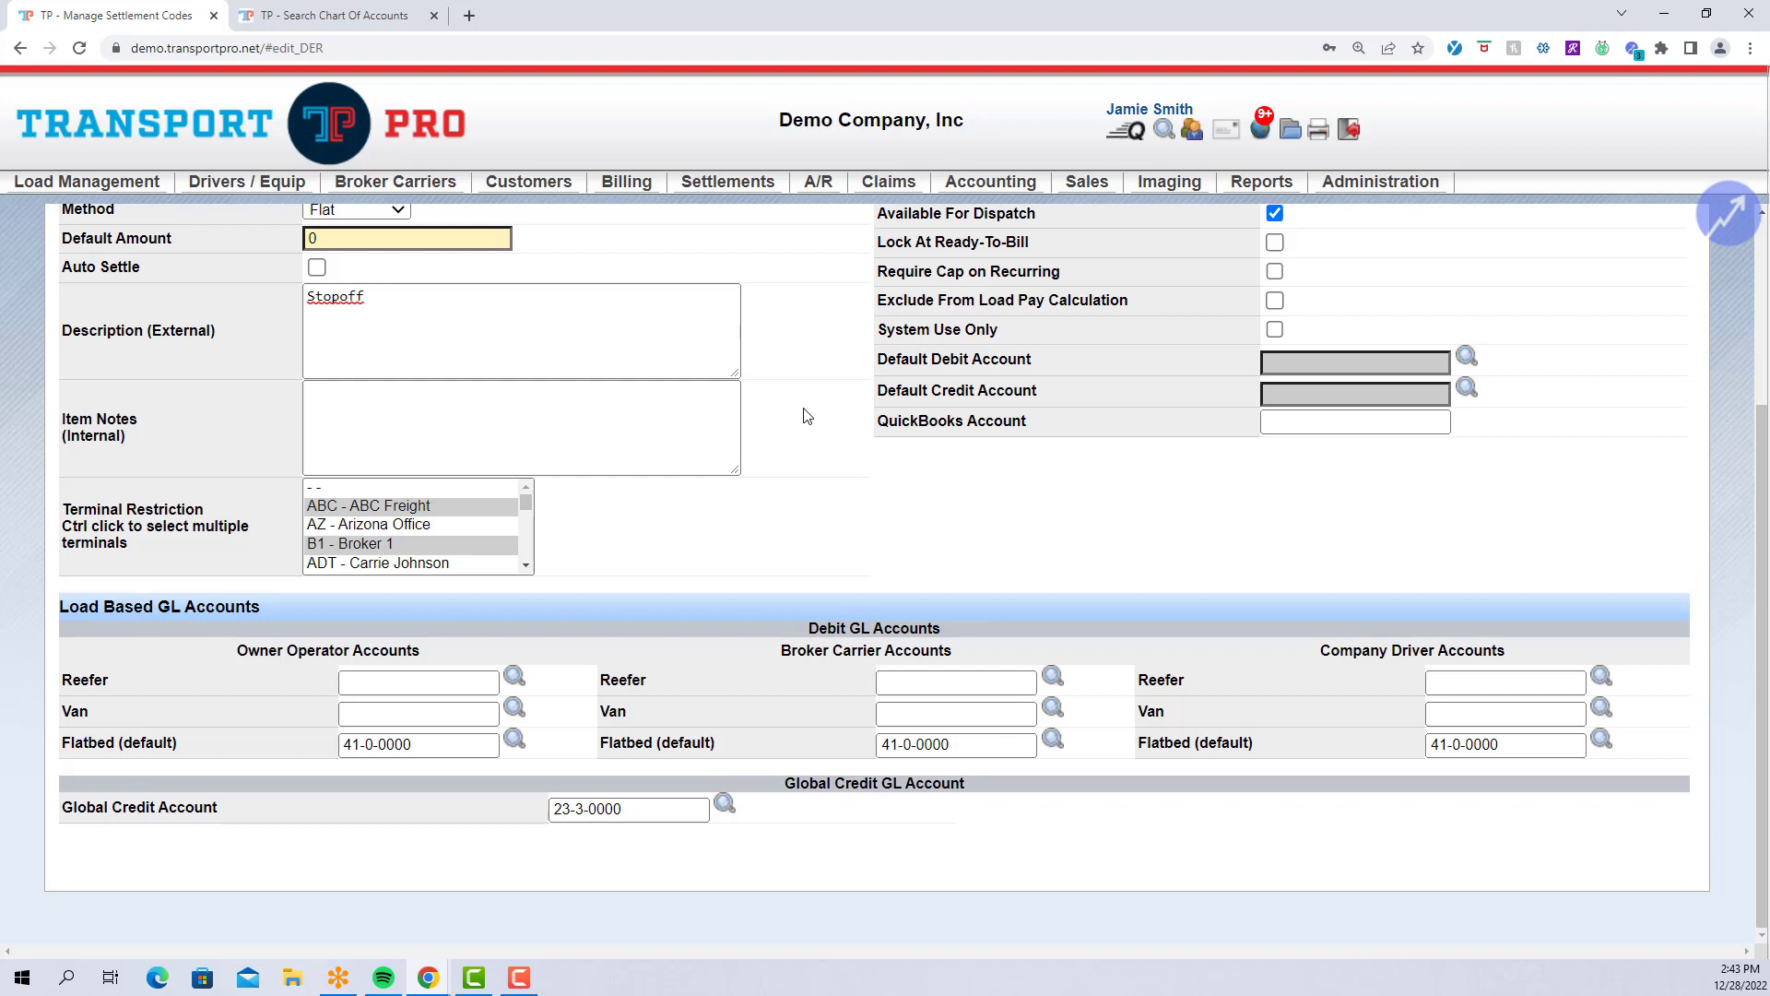
scroll(805, 414, up, 3)
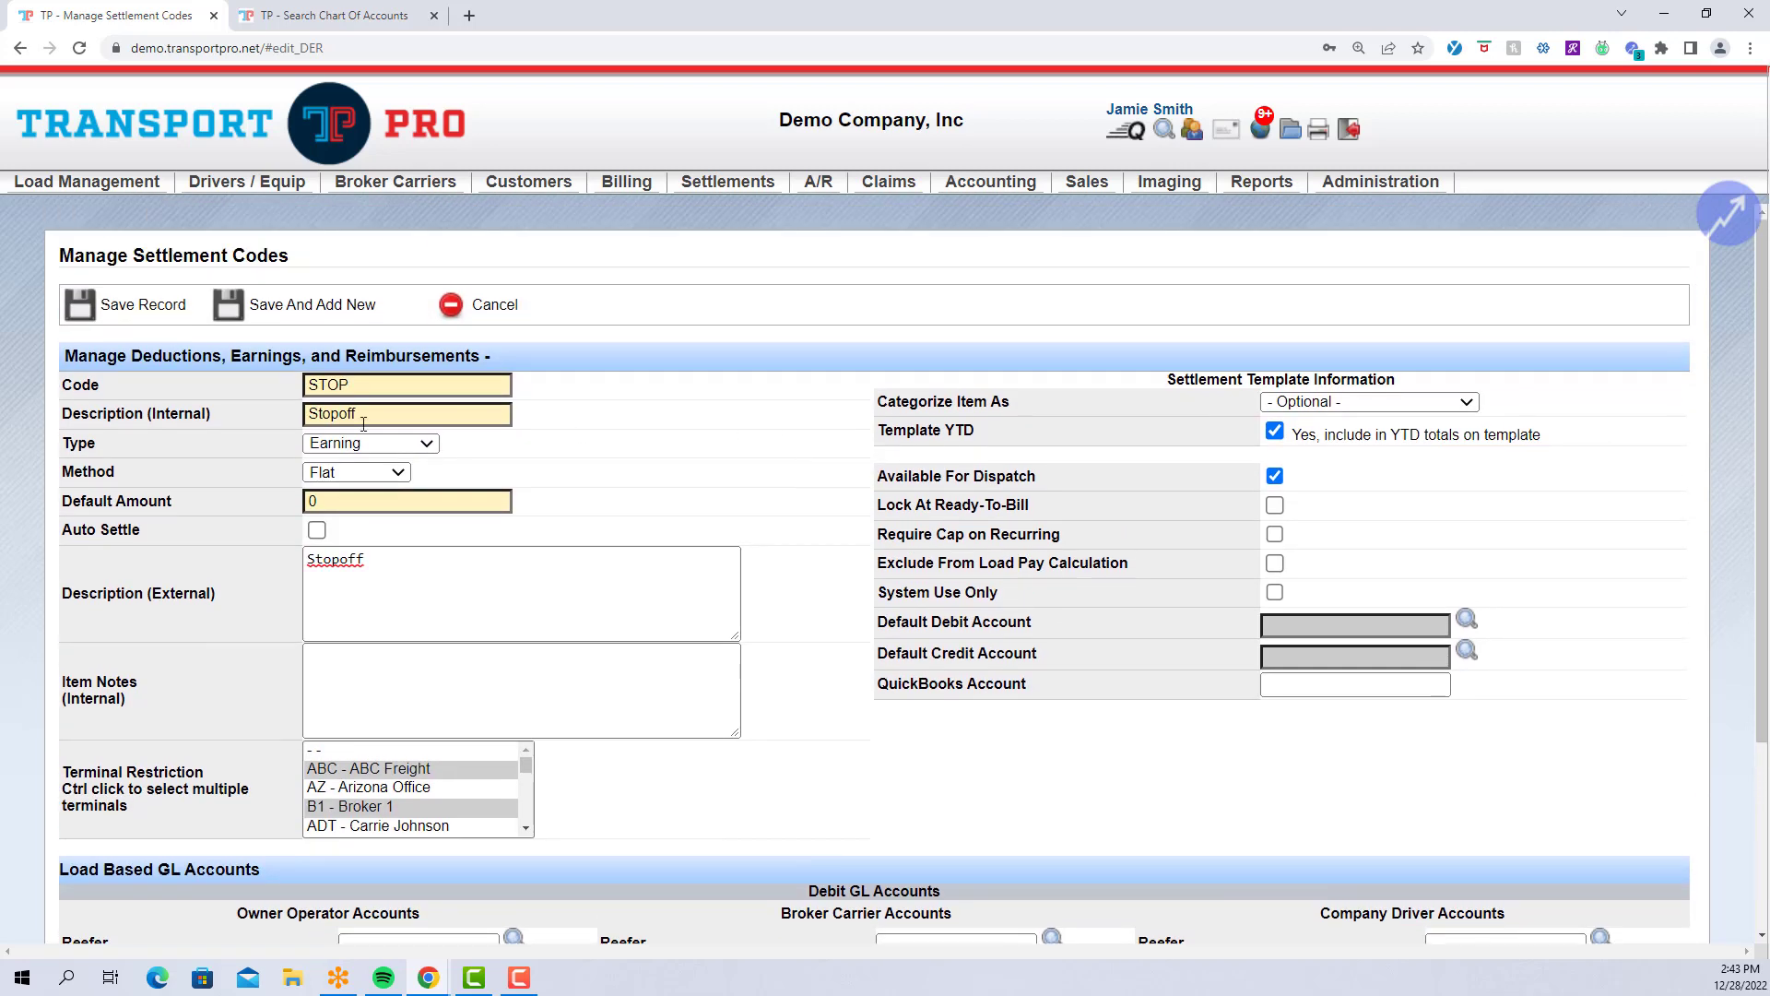
Save the STOP settlement code record so a success confirmation appears.
click(123, 324)
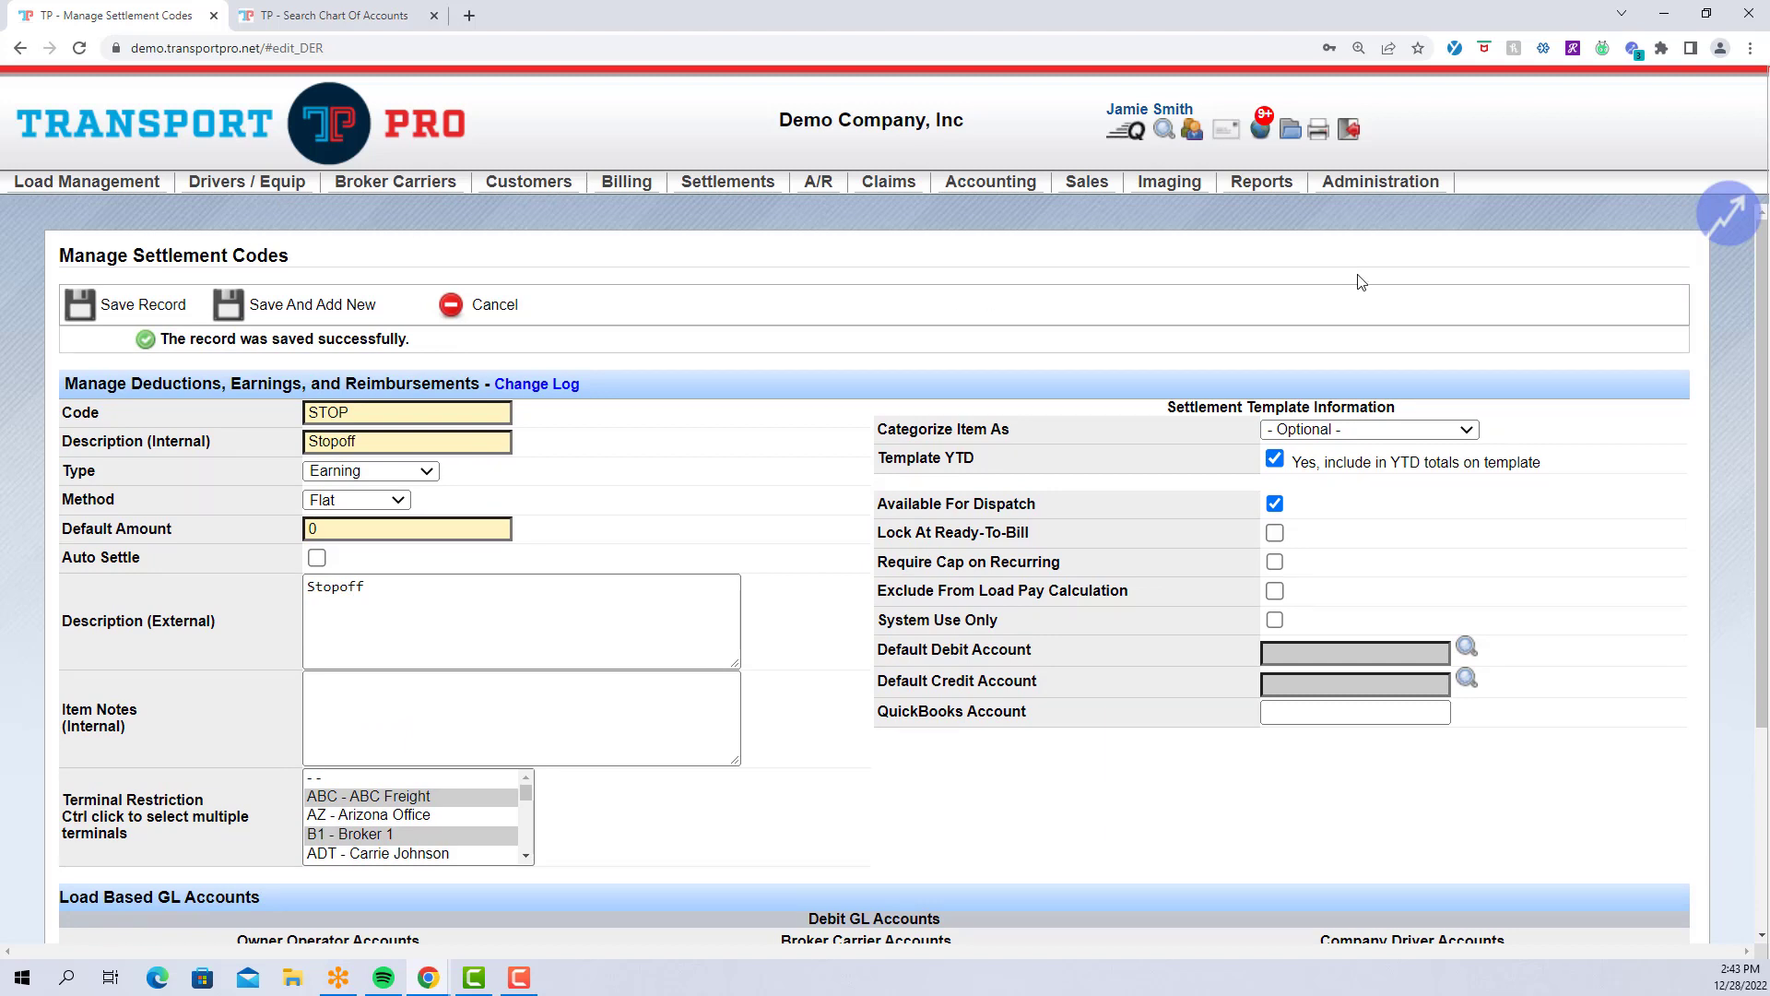
mouse_move(1396, 194)
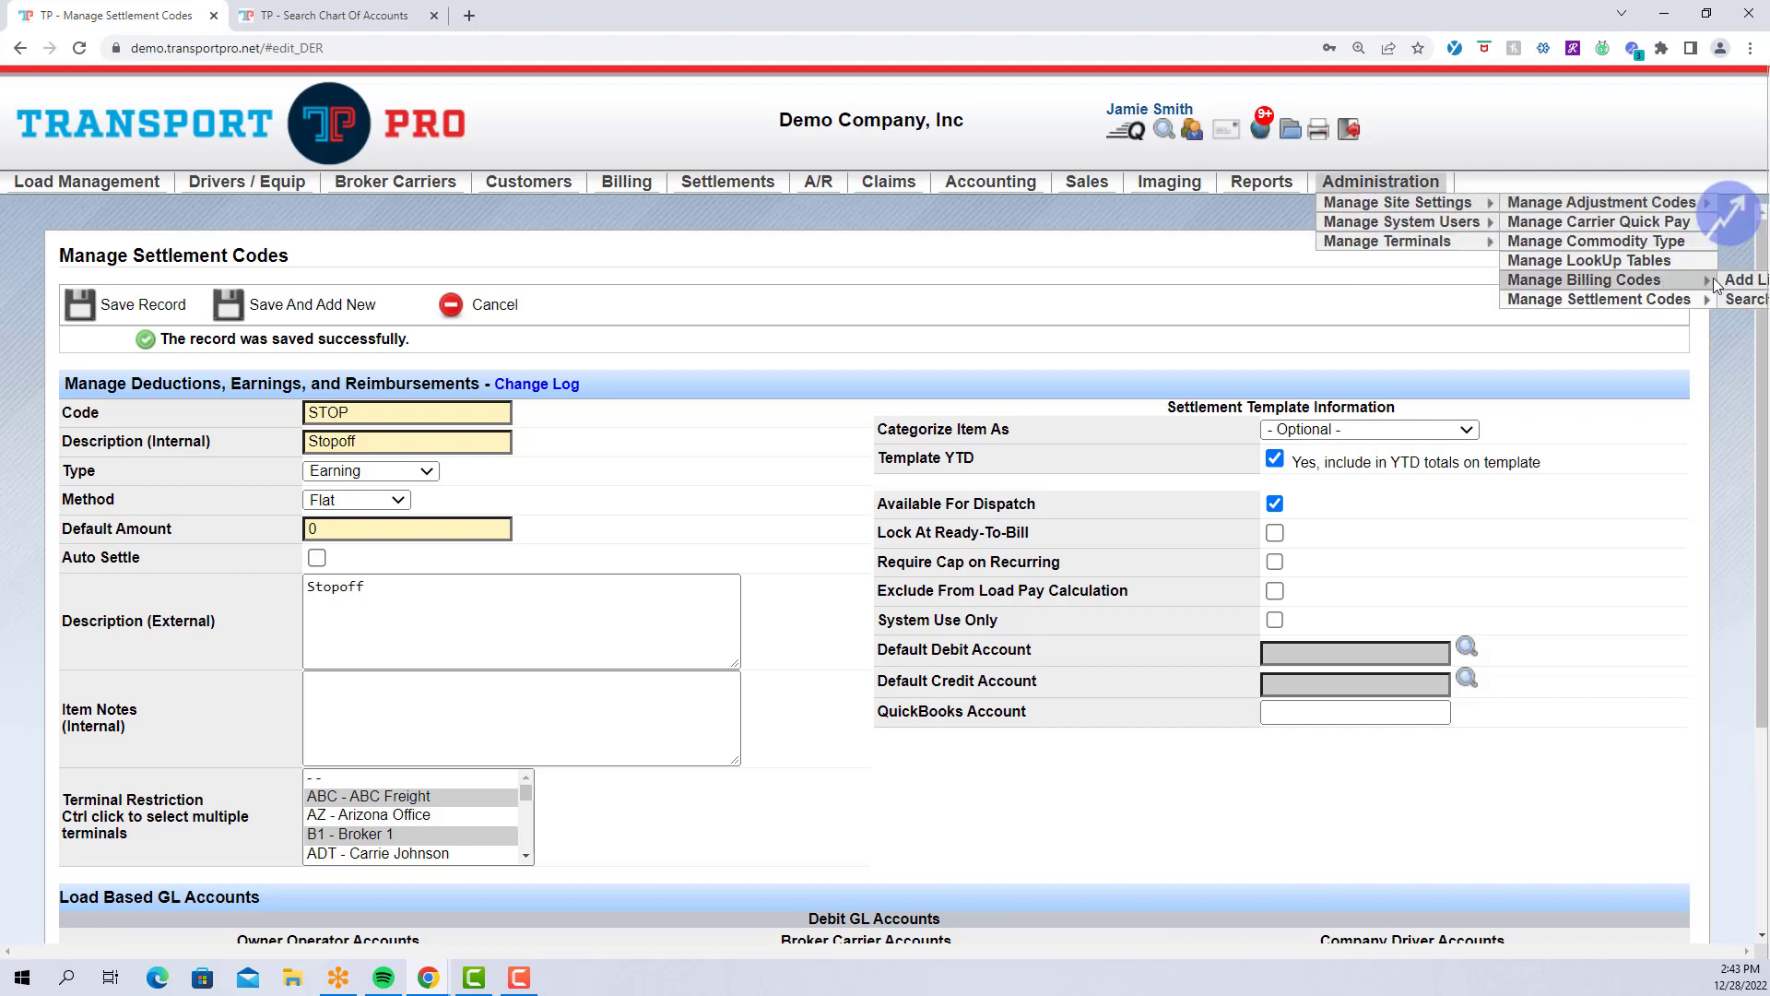
Run an empty search on Search Billing Codes to list all 45 codes.
click(1739, 301)
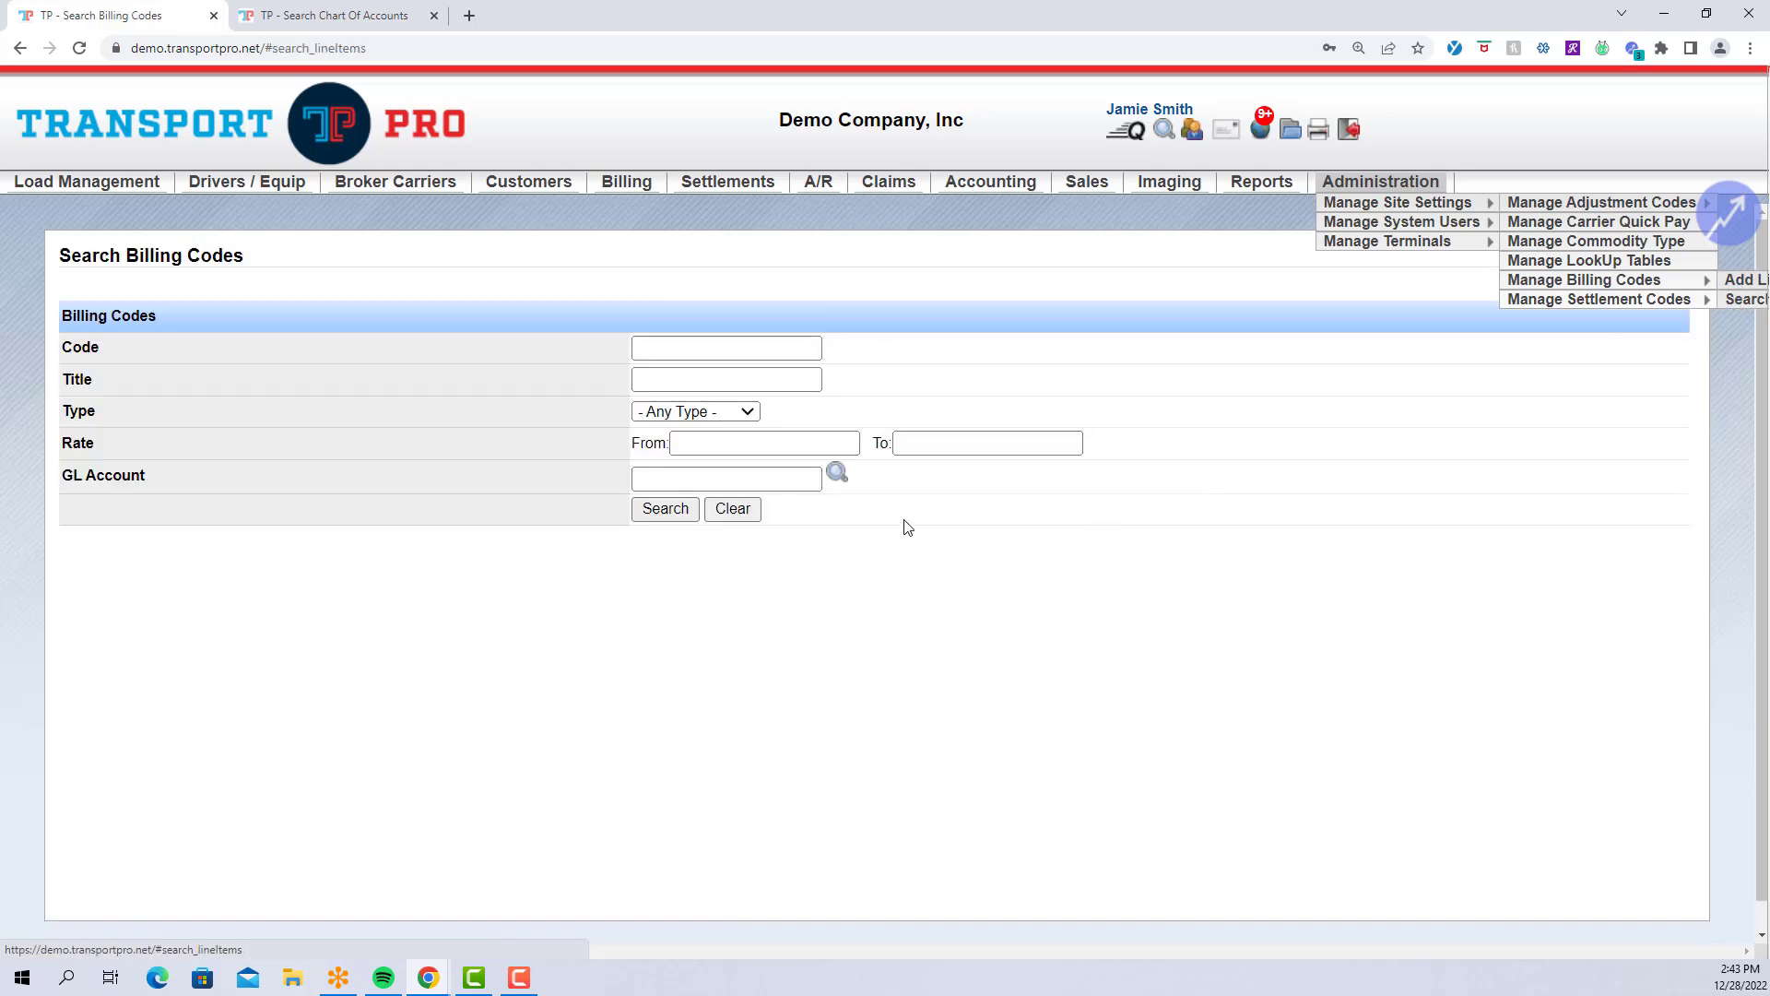
click(657, 519)
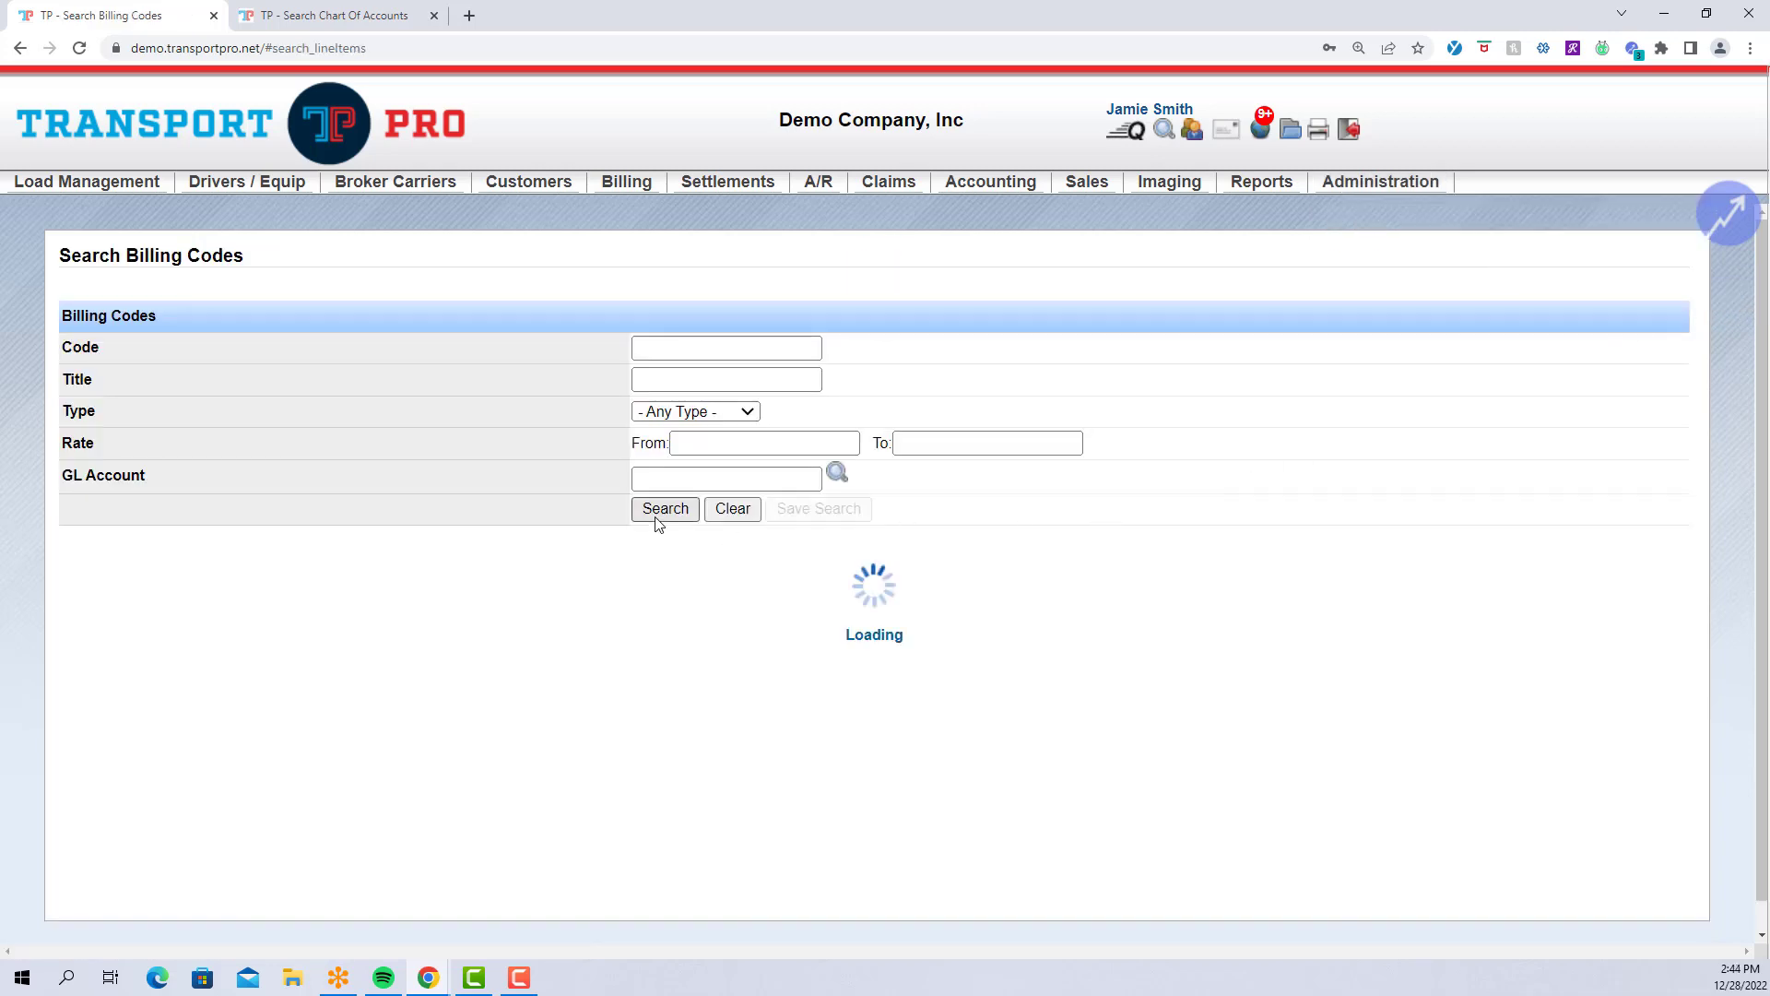
scroll(422, 546, down, 3)
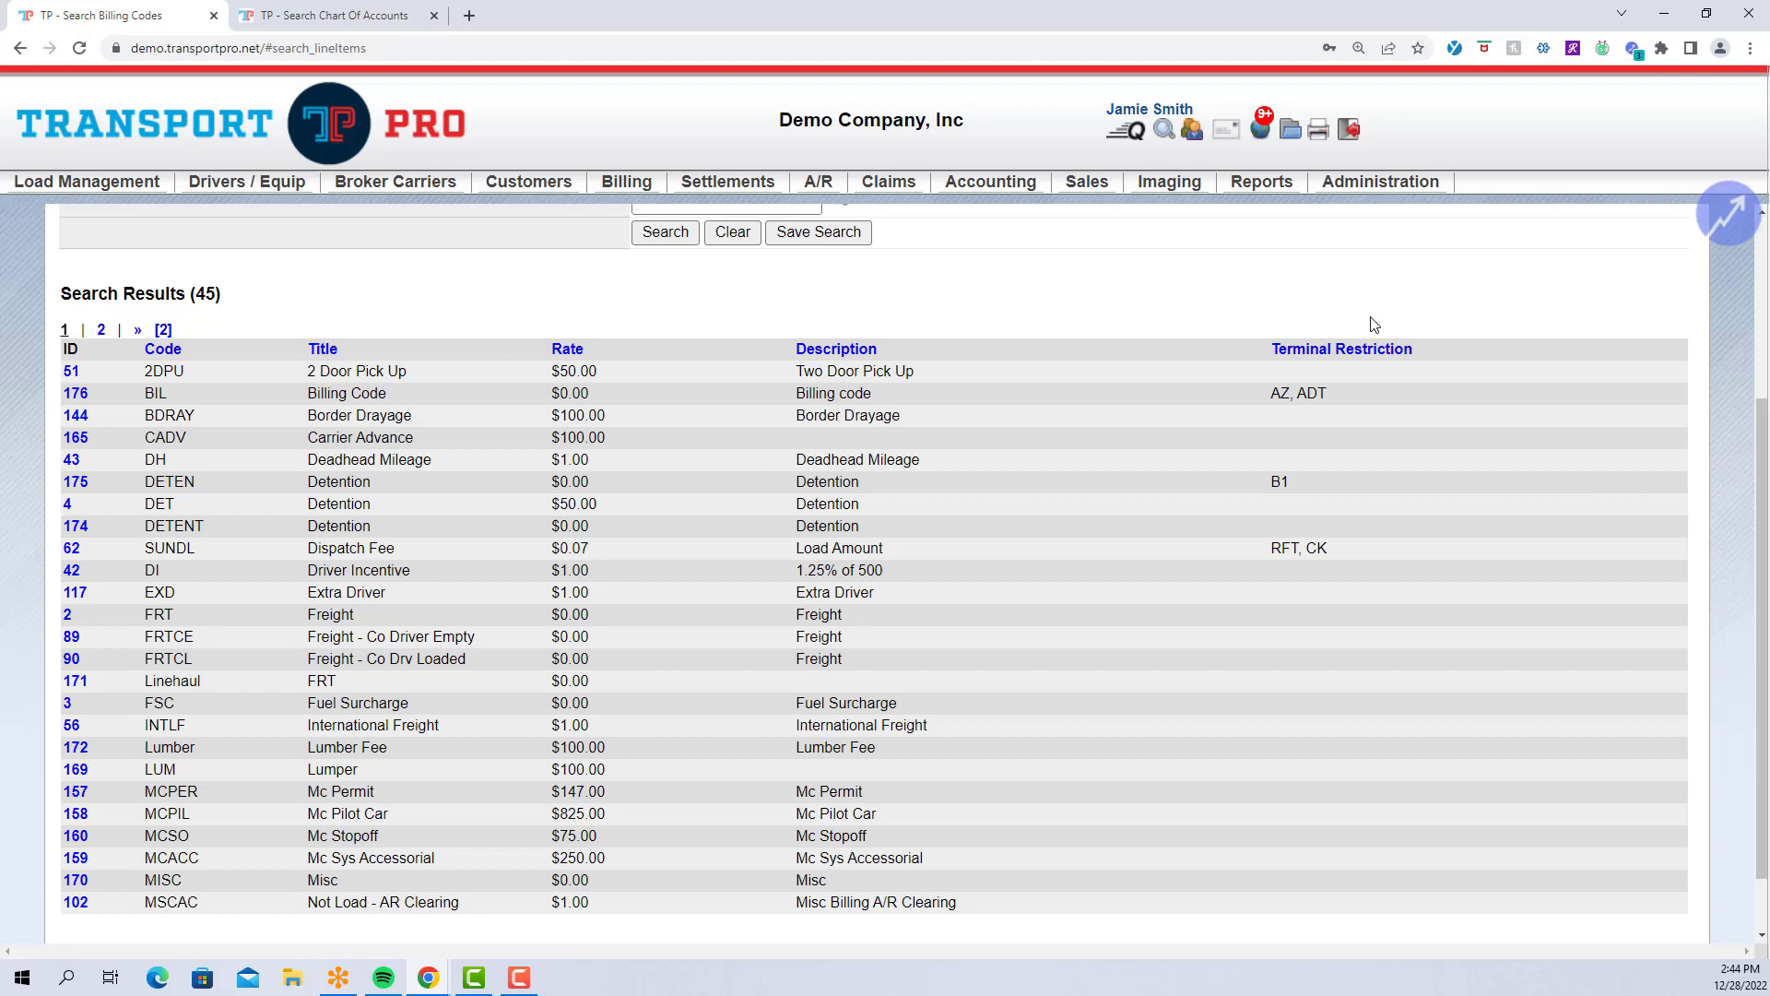
mouse_move(1411, 192)
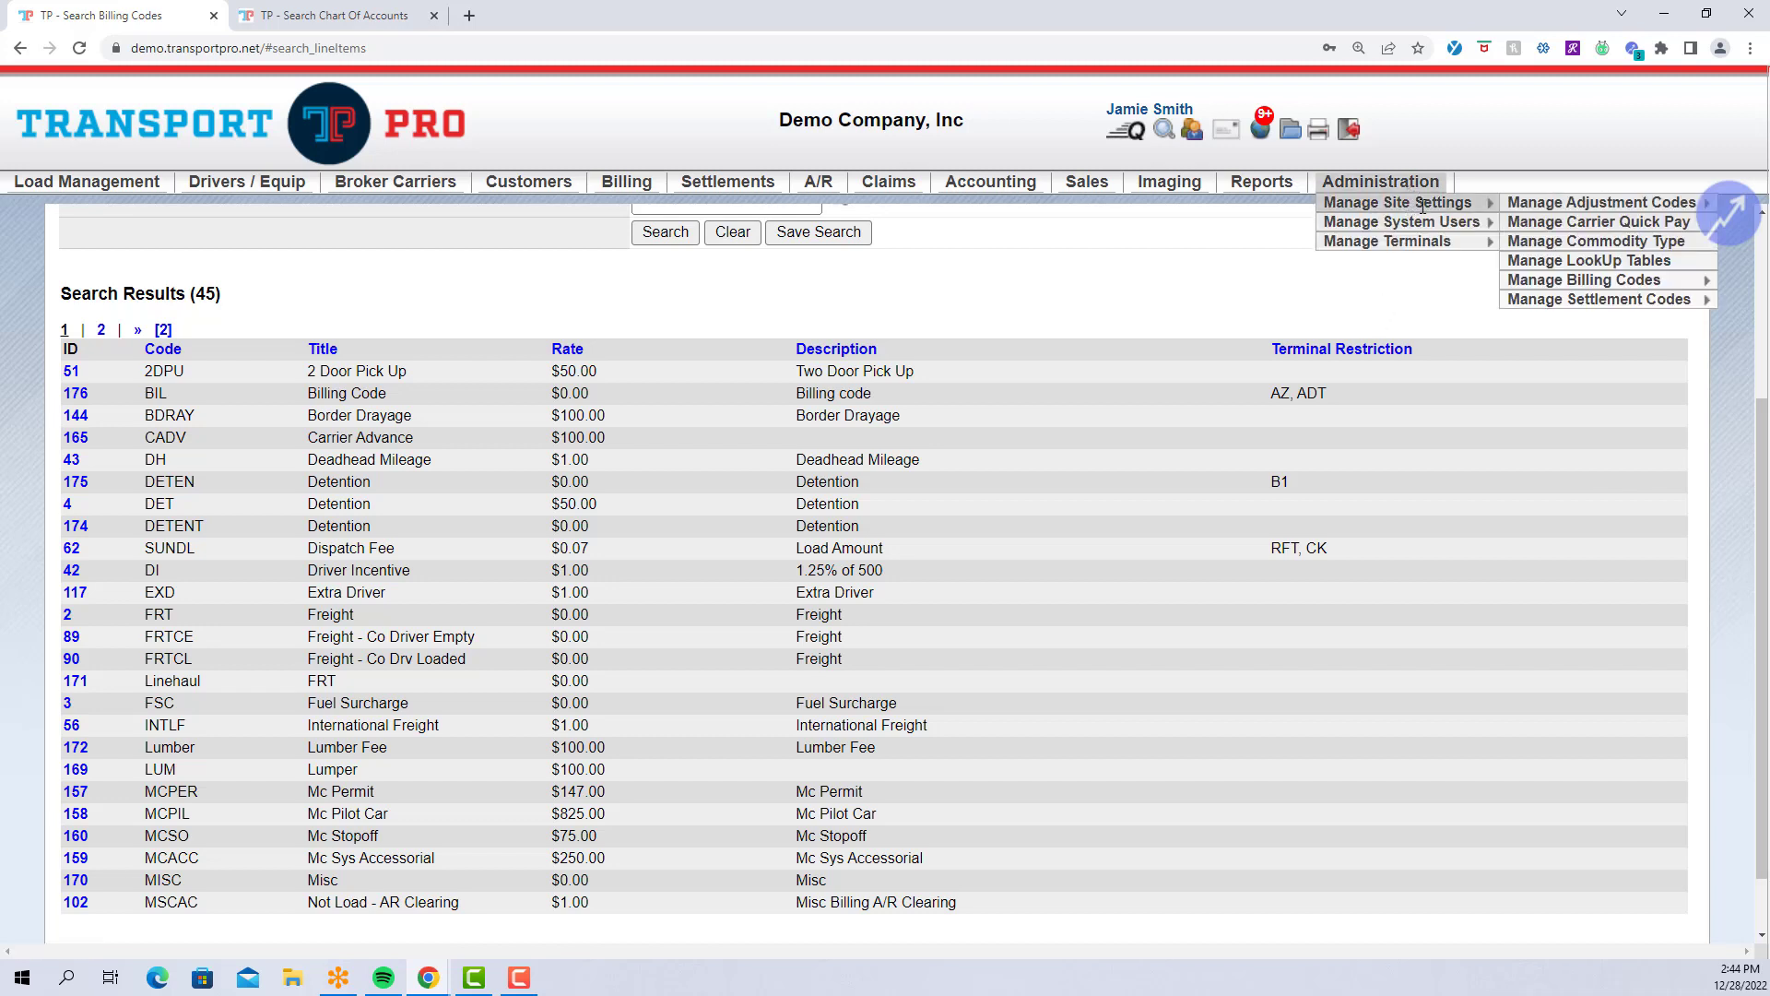
Add a new billing code with code SC, title Stop Charge and default rate 0.
mouse_move(1584, 280)
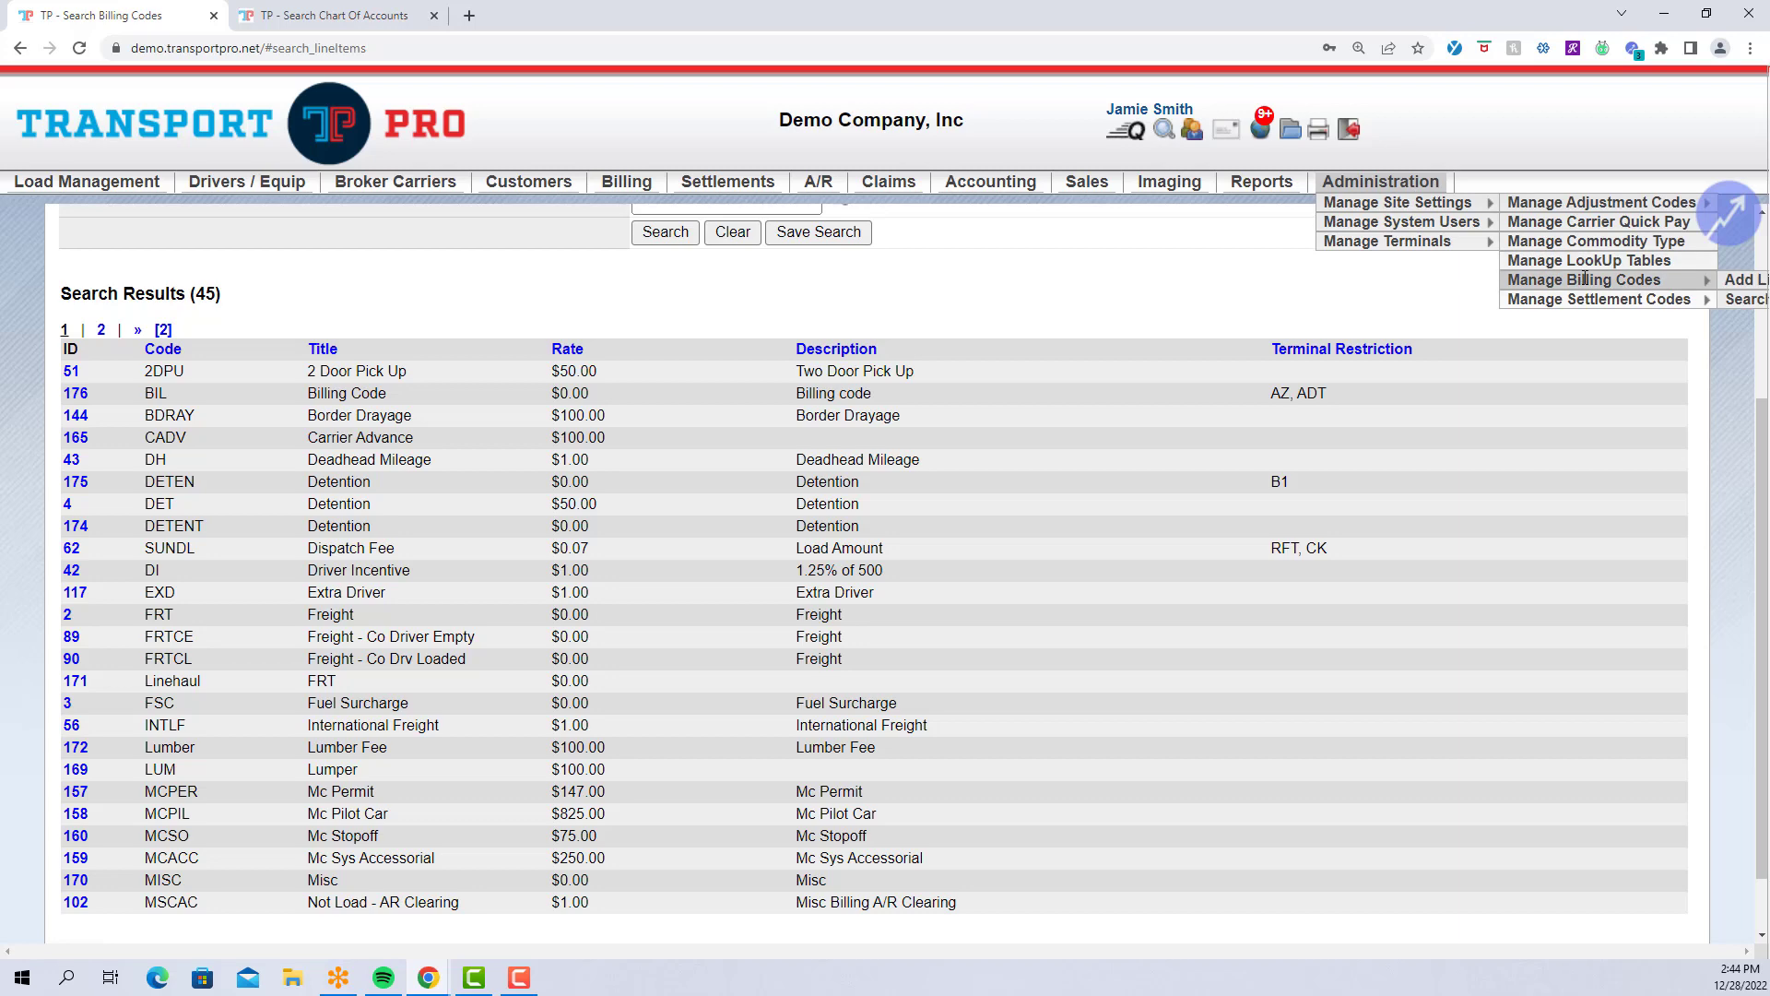
click(1743, 283)
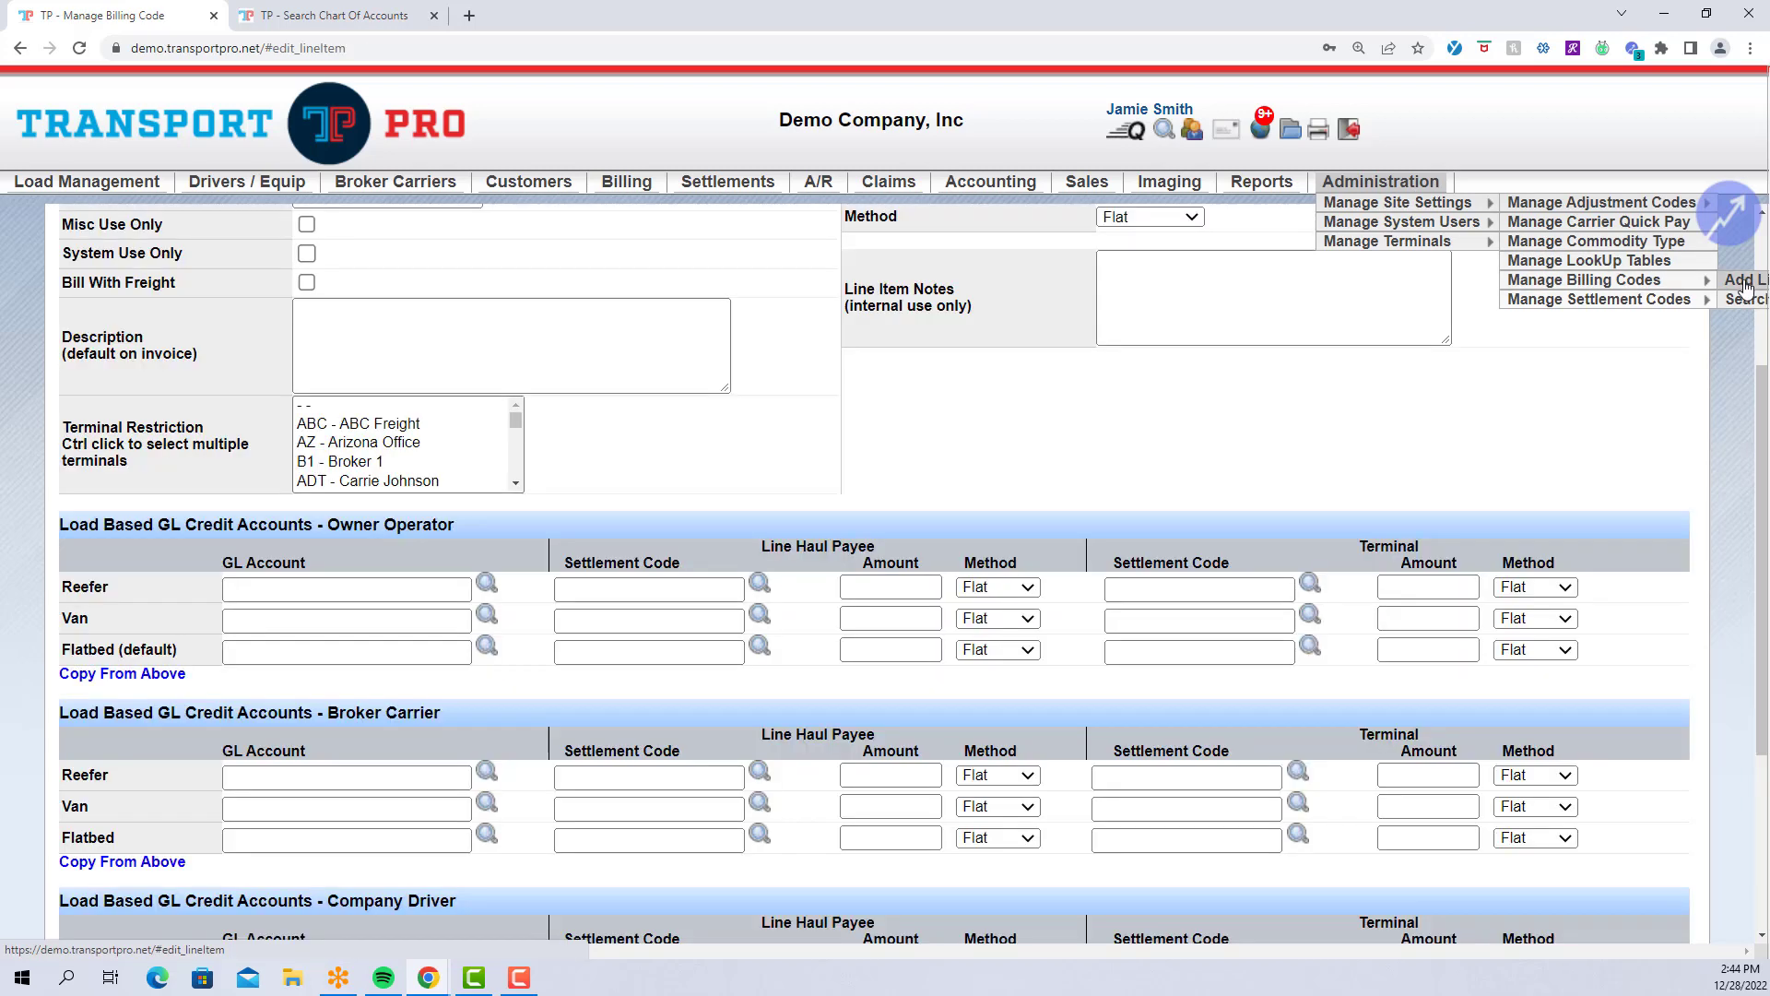
scroll(1318, 403, up, 1)
scroll(1318, 403, up, 3)
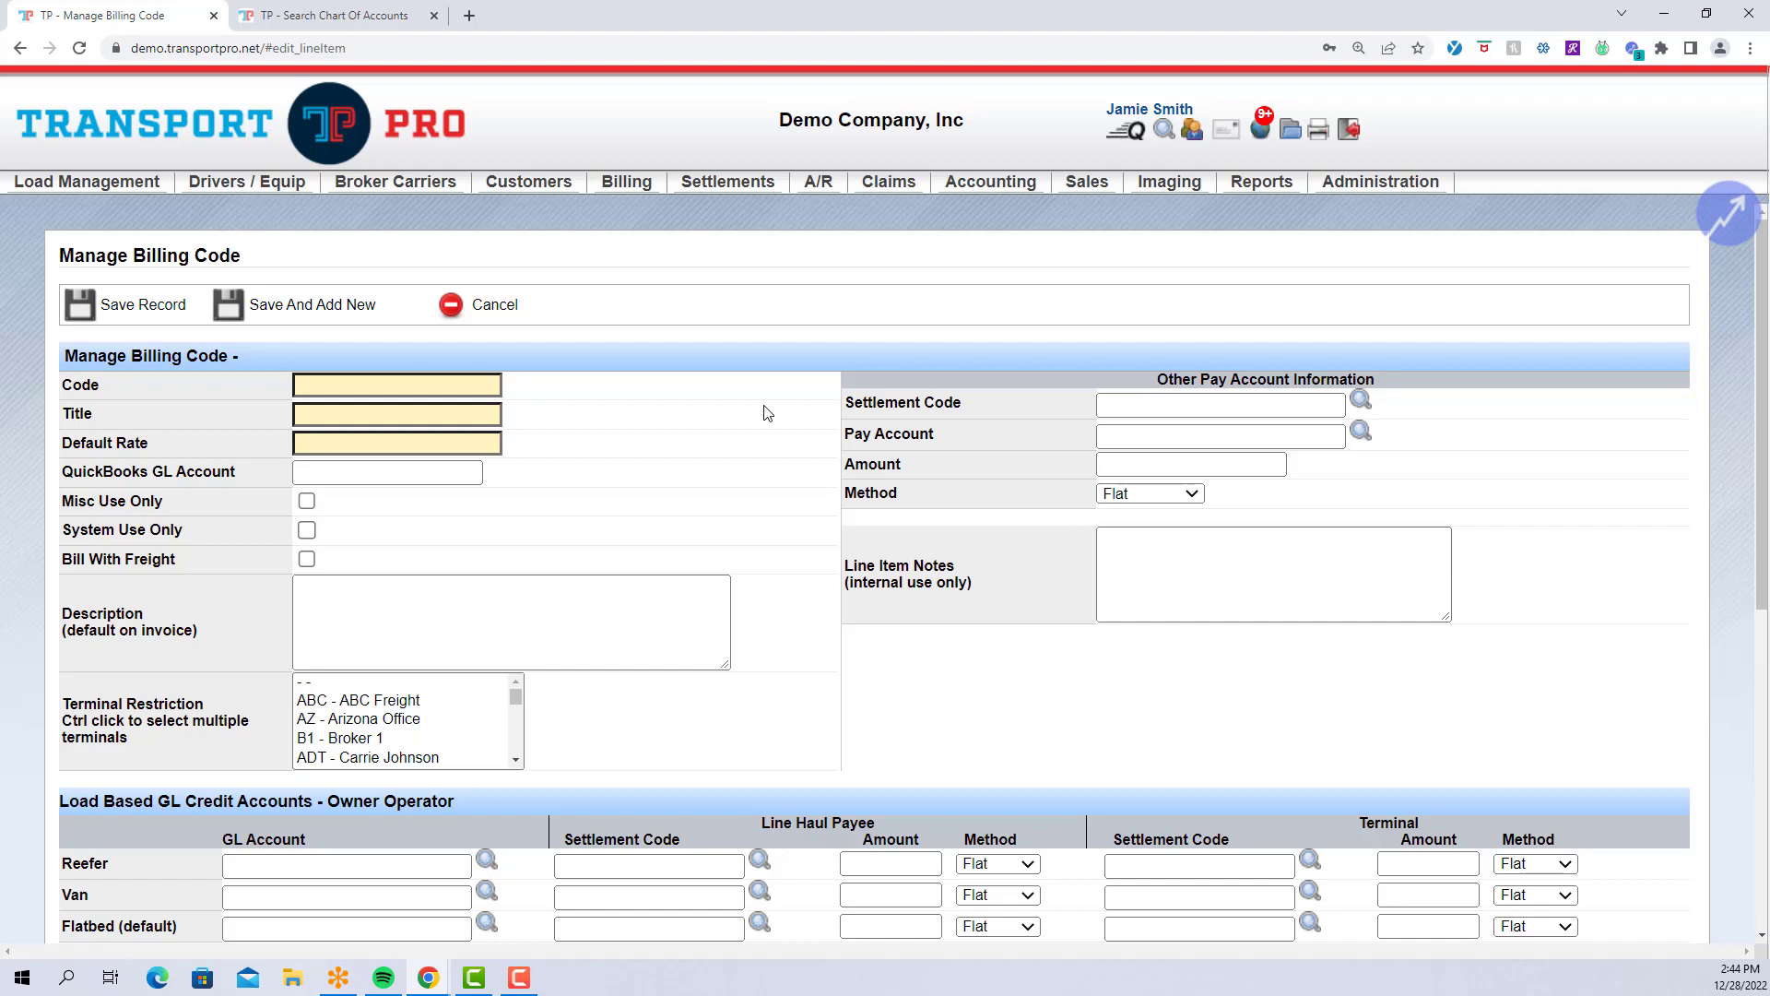
click(464, 388)
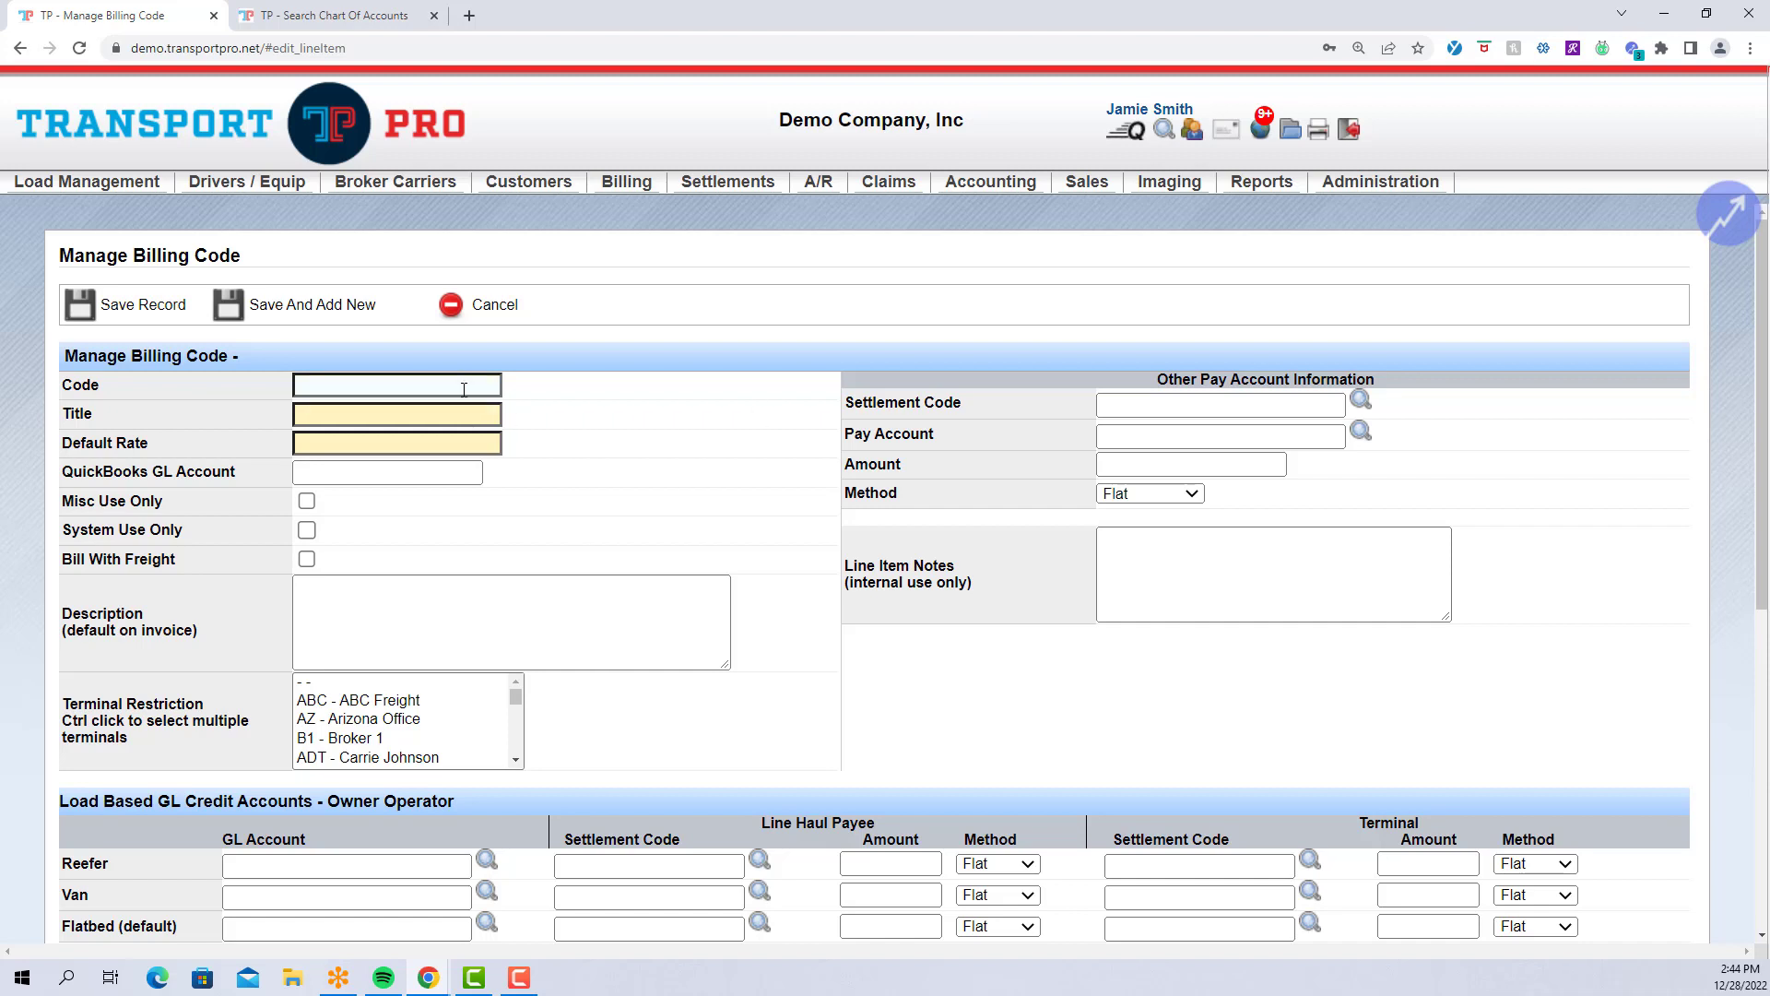
text(SC)
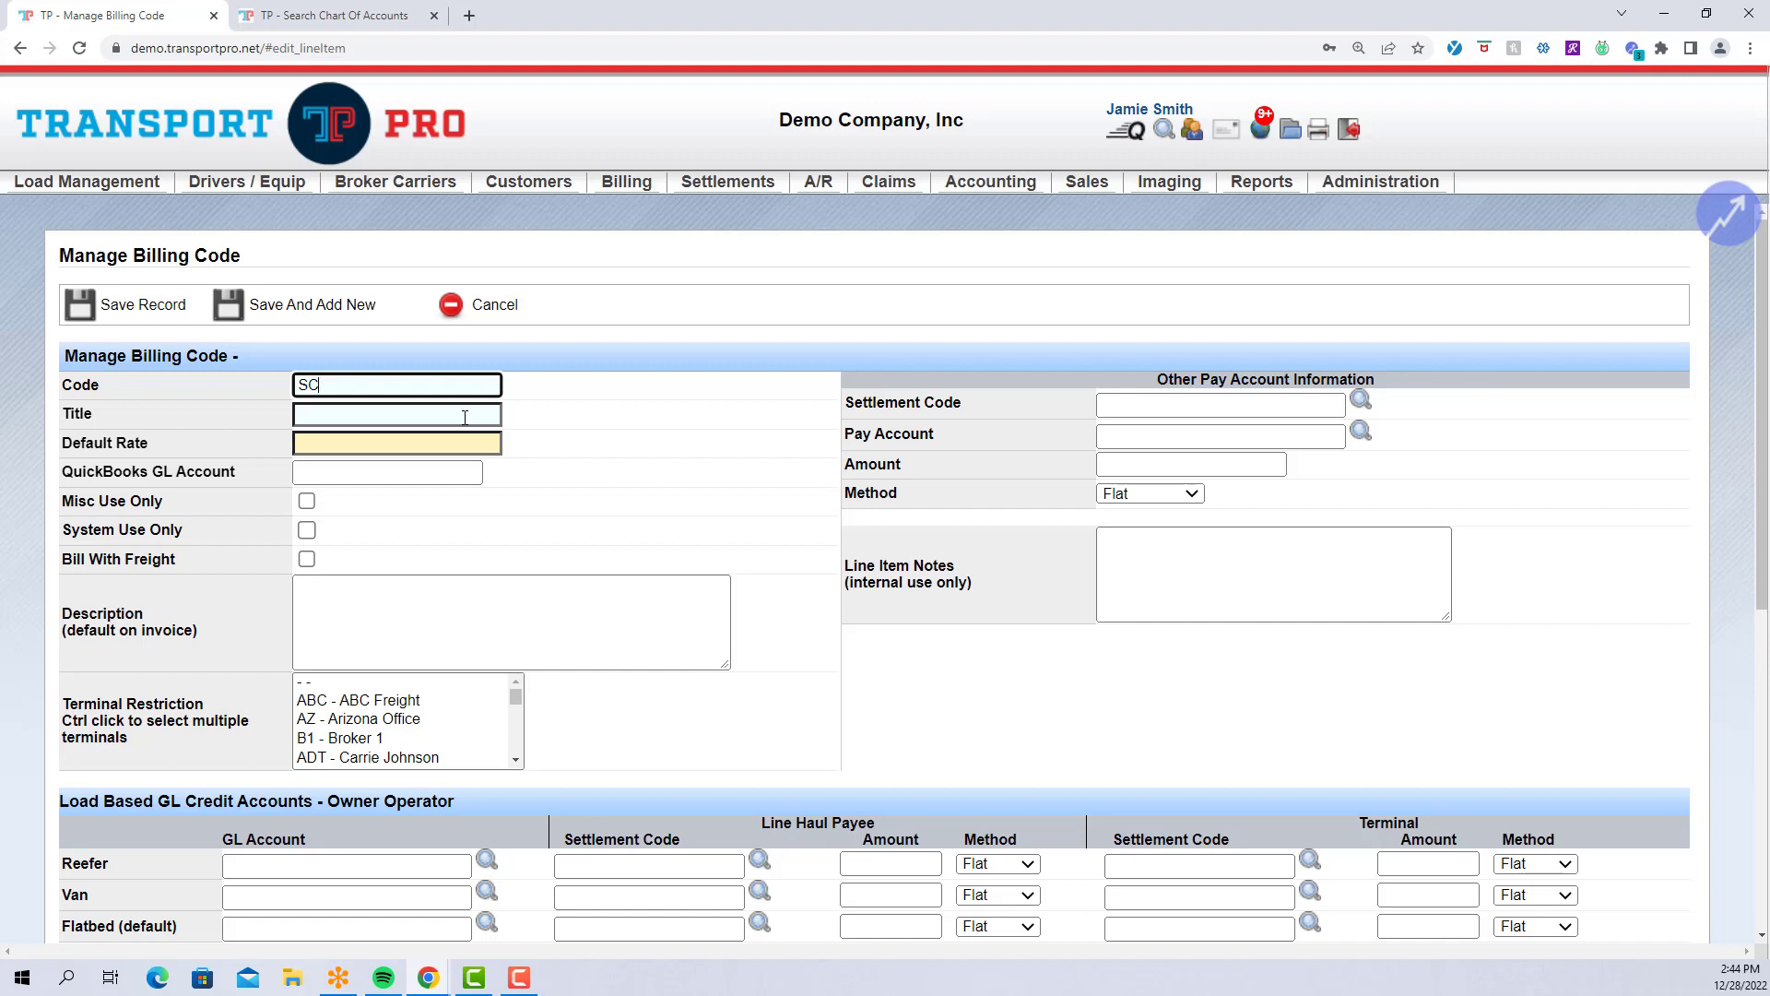
click(480, 416)
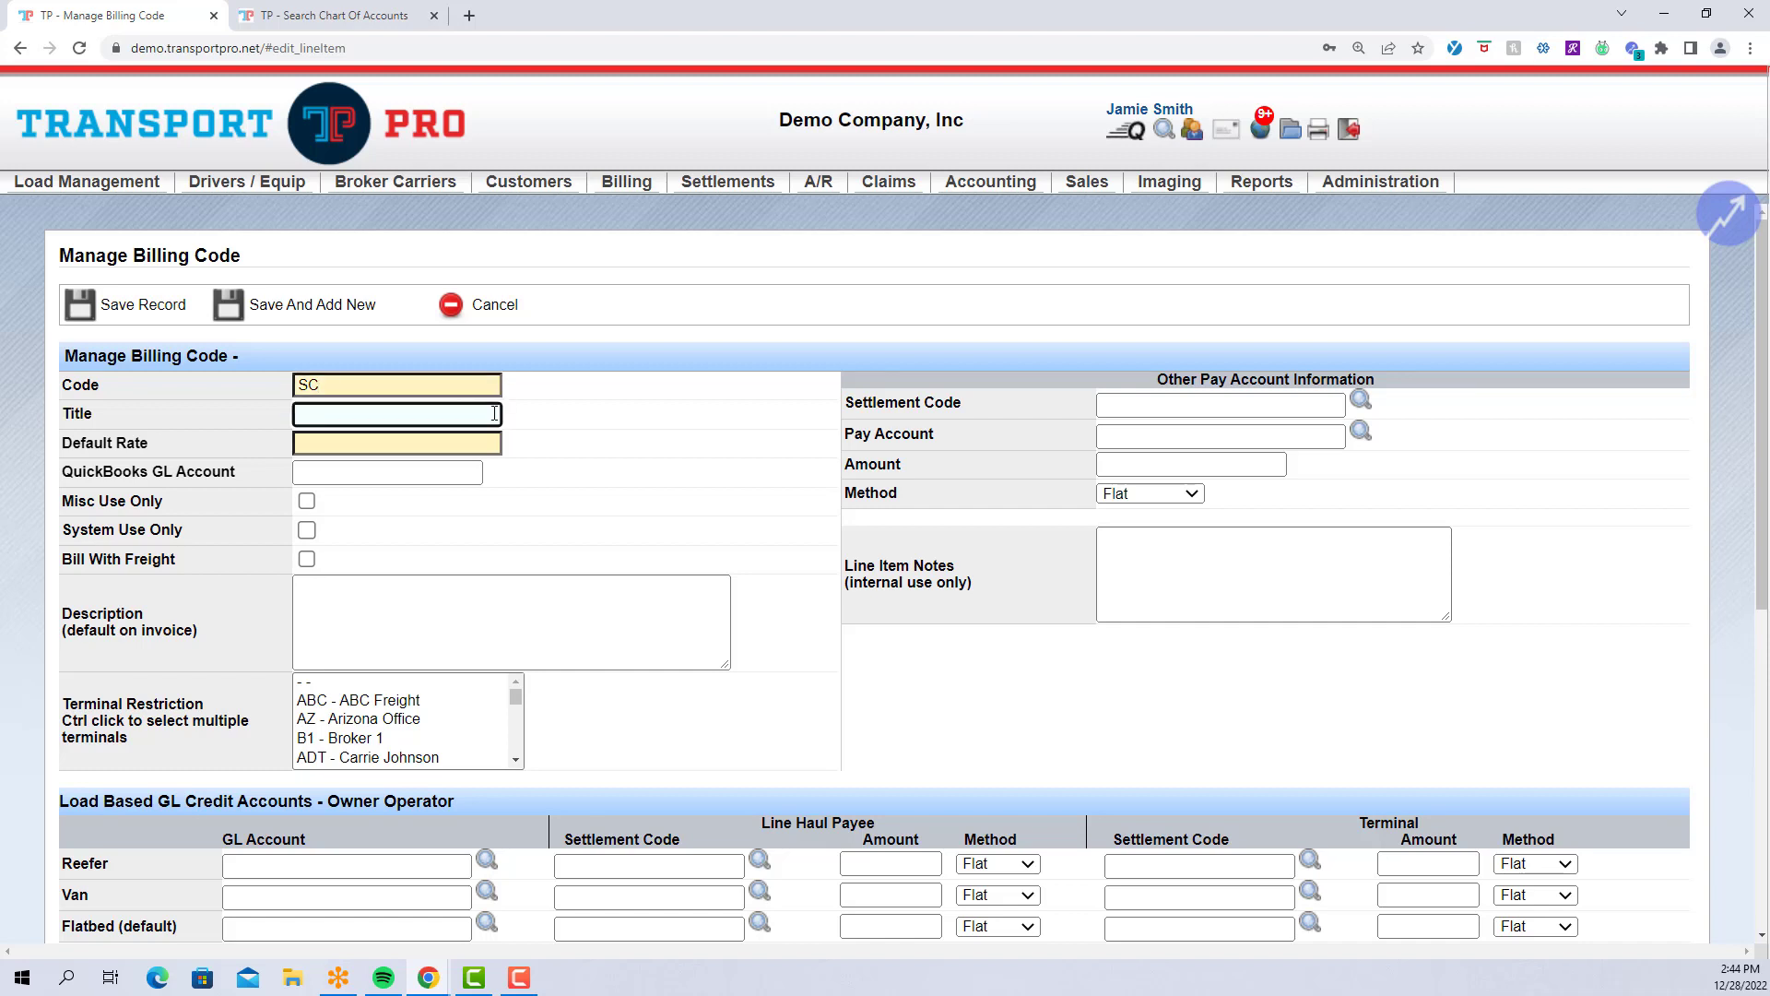
text(Stop Charge)
click(430, 444)
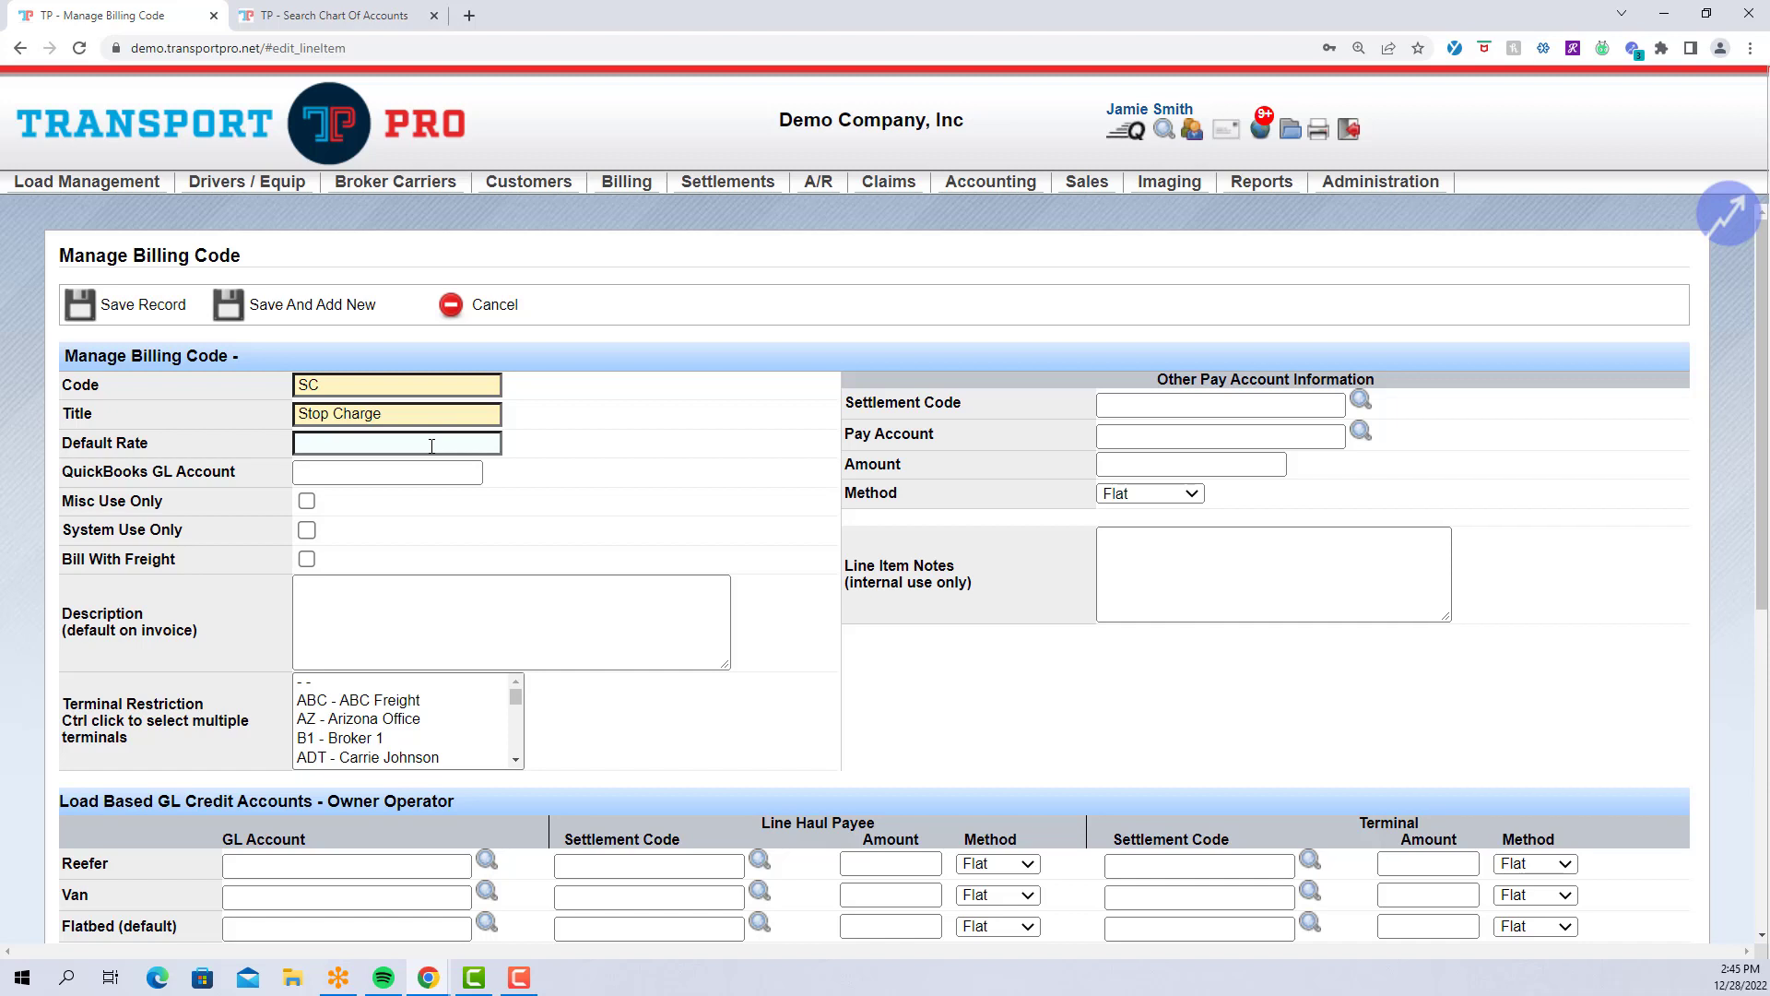
text(0)
click(583, 472)
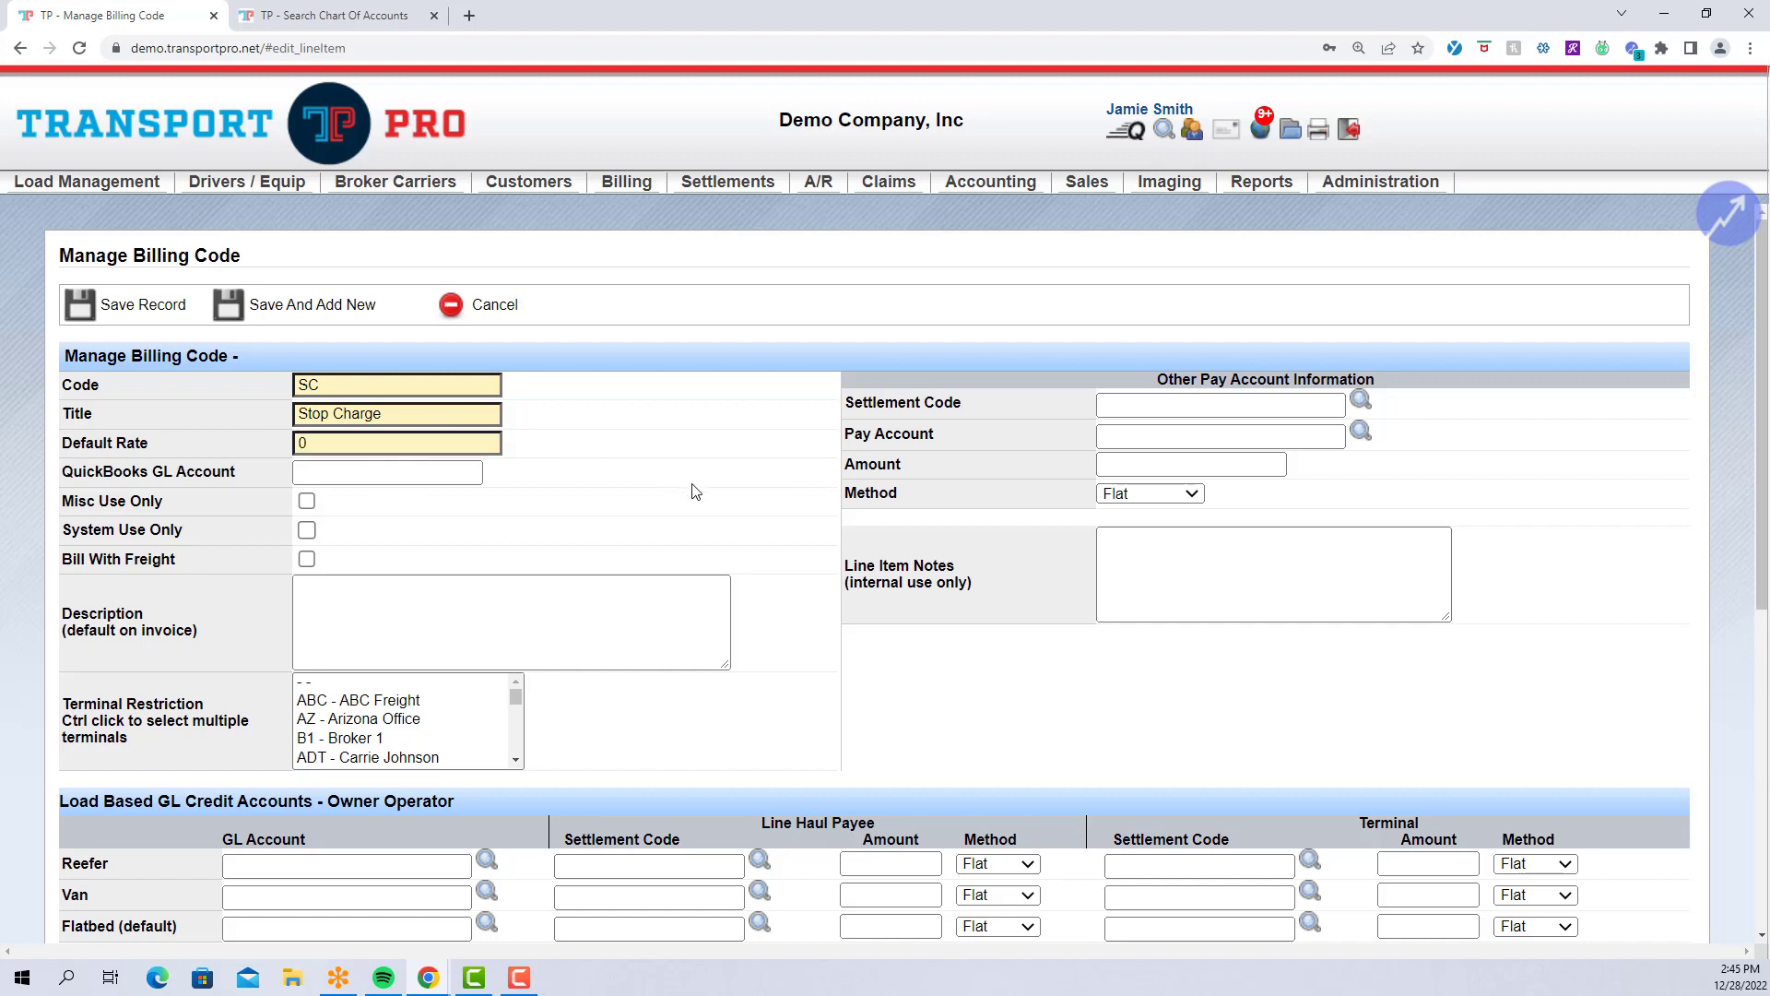
scroll(722, 502, down, 1)
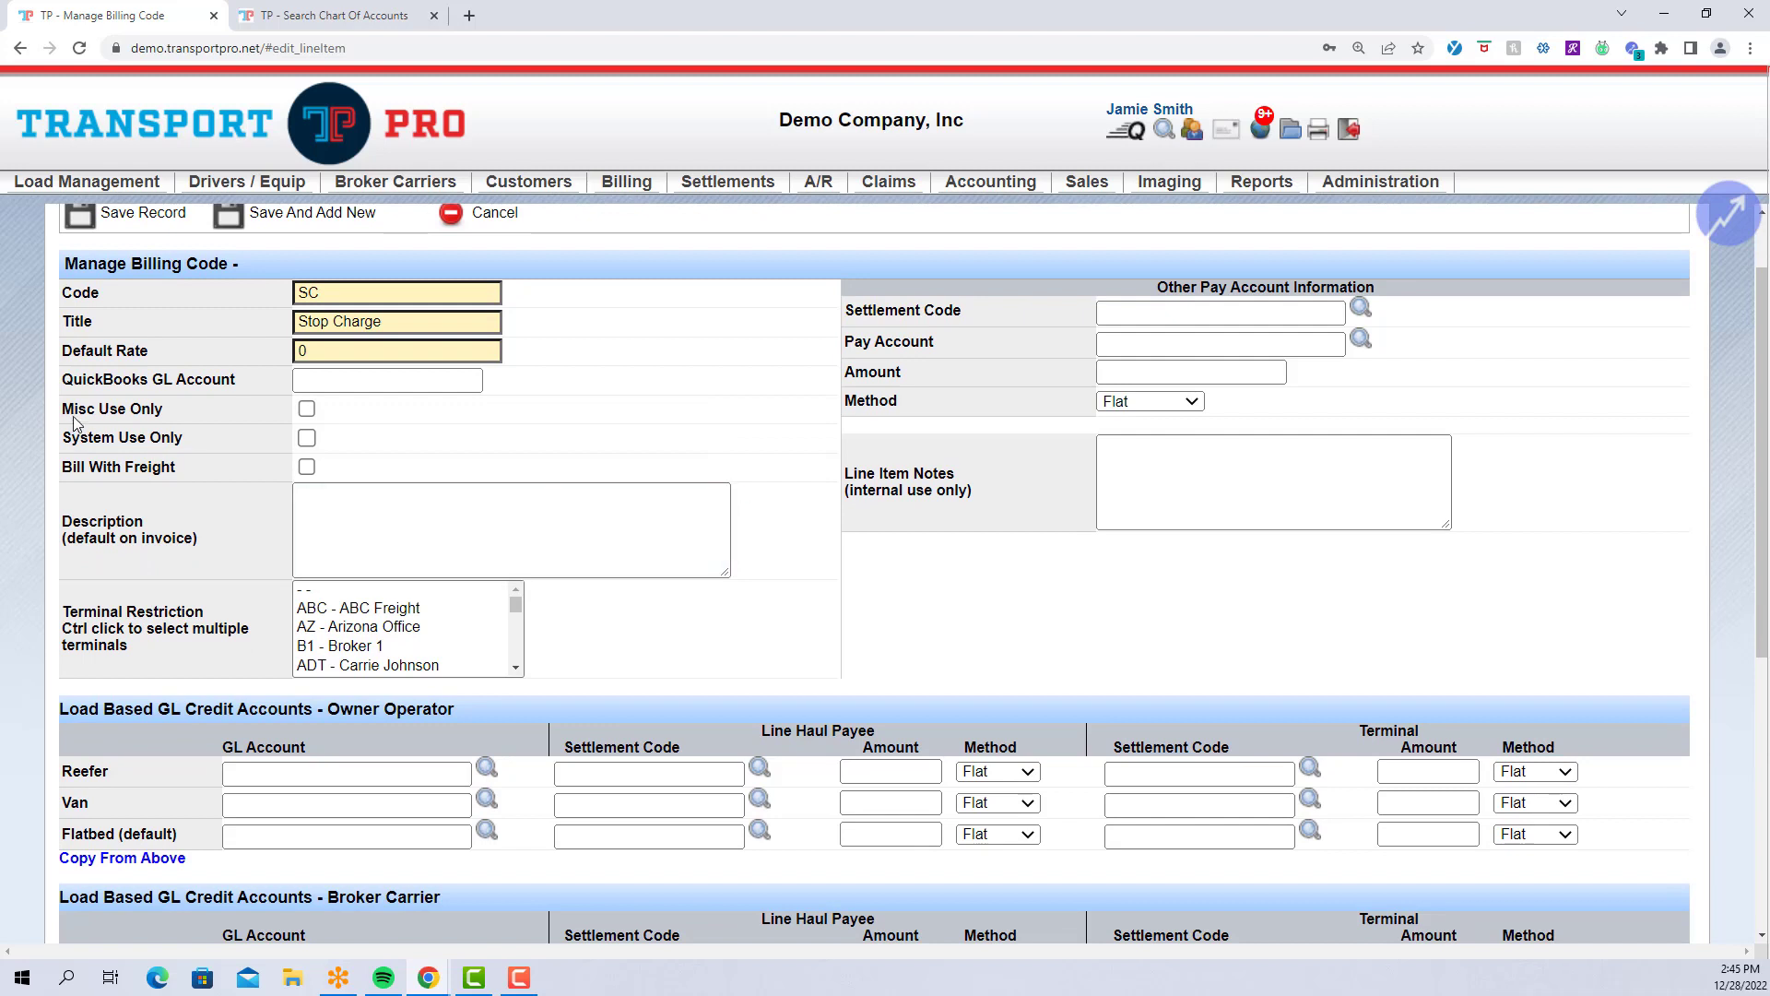
drag(60, 409, 174, 414)
click(355, 419)
mouse_move(642, 200)
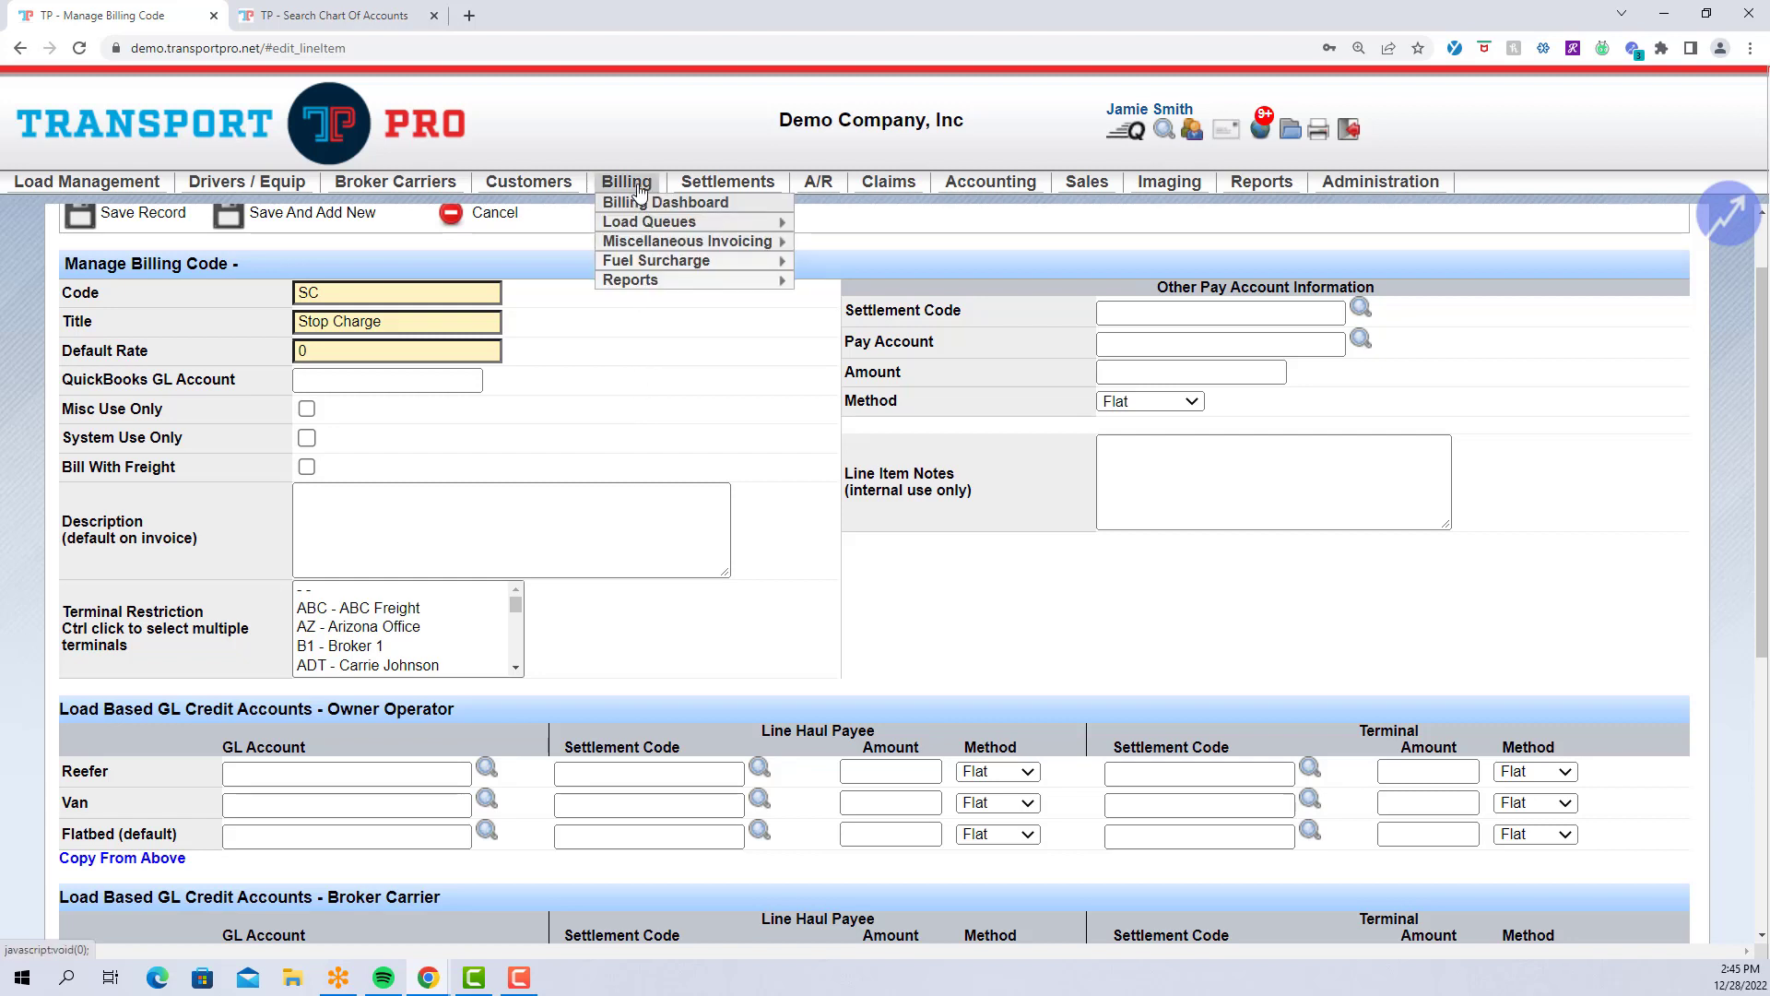
mouse_move(642, 241)
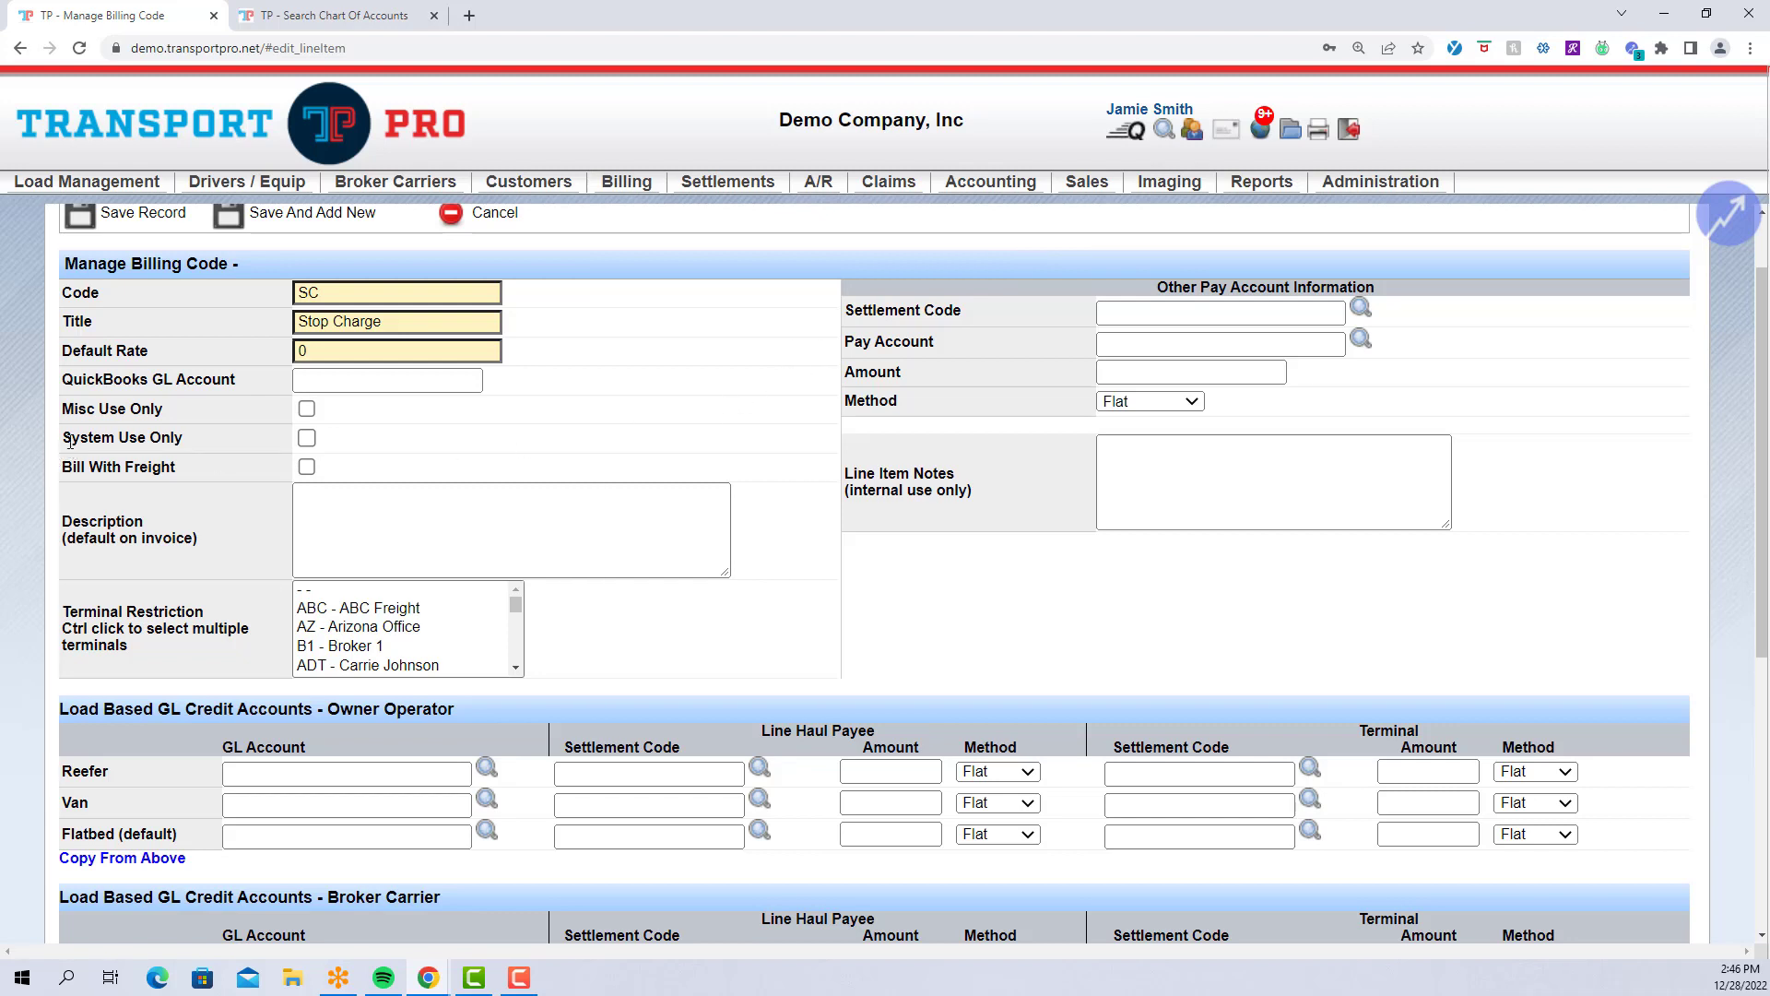
drag(70, 441, 199, 437)
click(231, 438)
drag(59, 467, 203, 473)
click(203, 468)
click(306, 467)
click(306, 468)
Start a new load in the other browser tab.
click(302, 19)
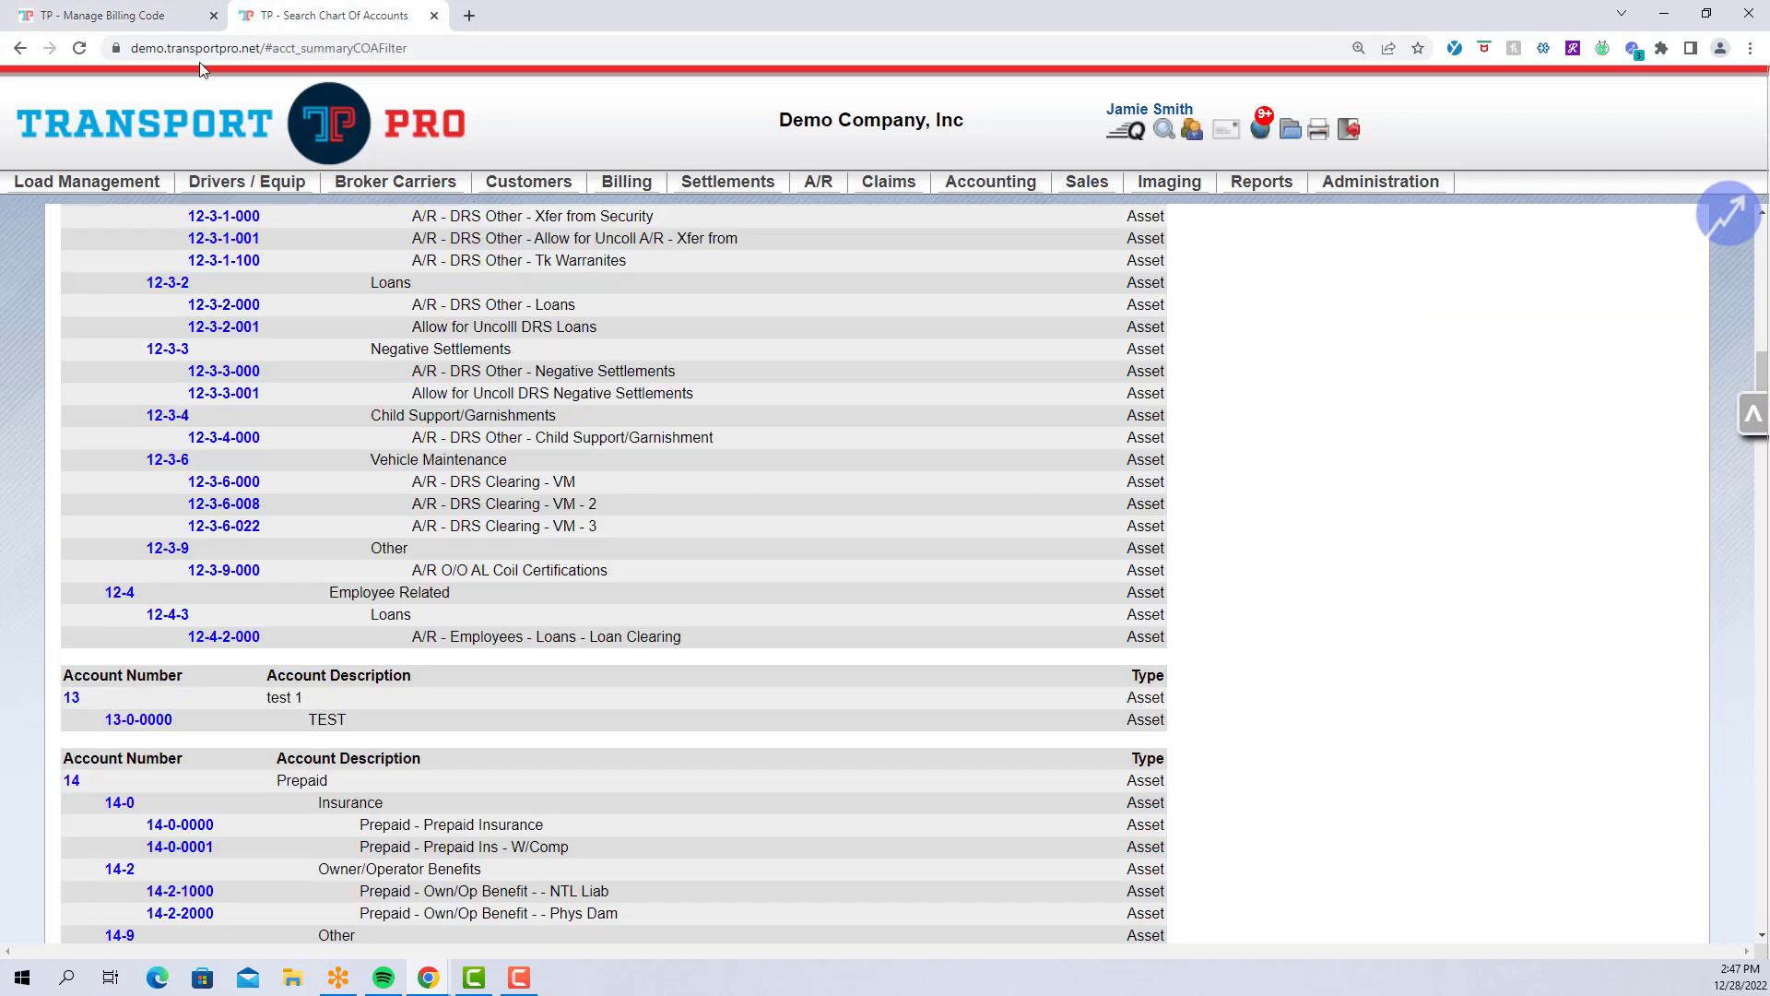
mouse_move(86, 182)
click(67, 241)
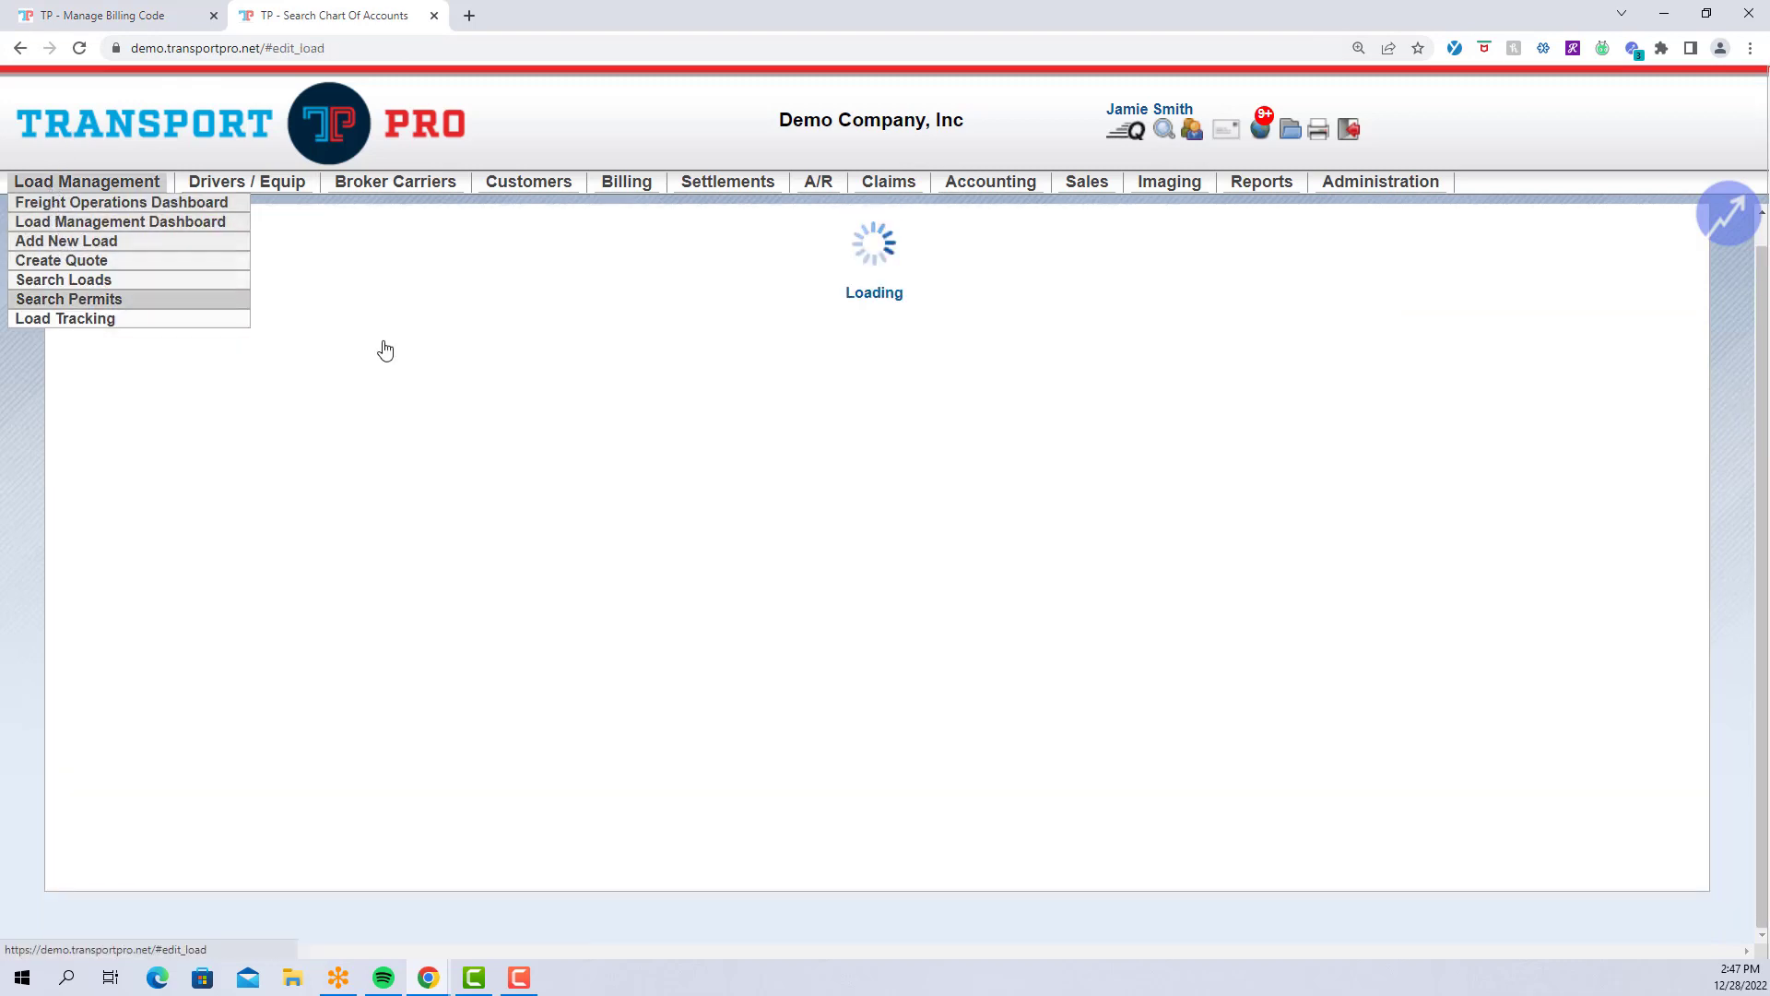
scroll(1132, 641, down, 10)
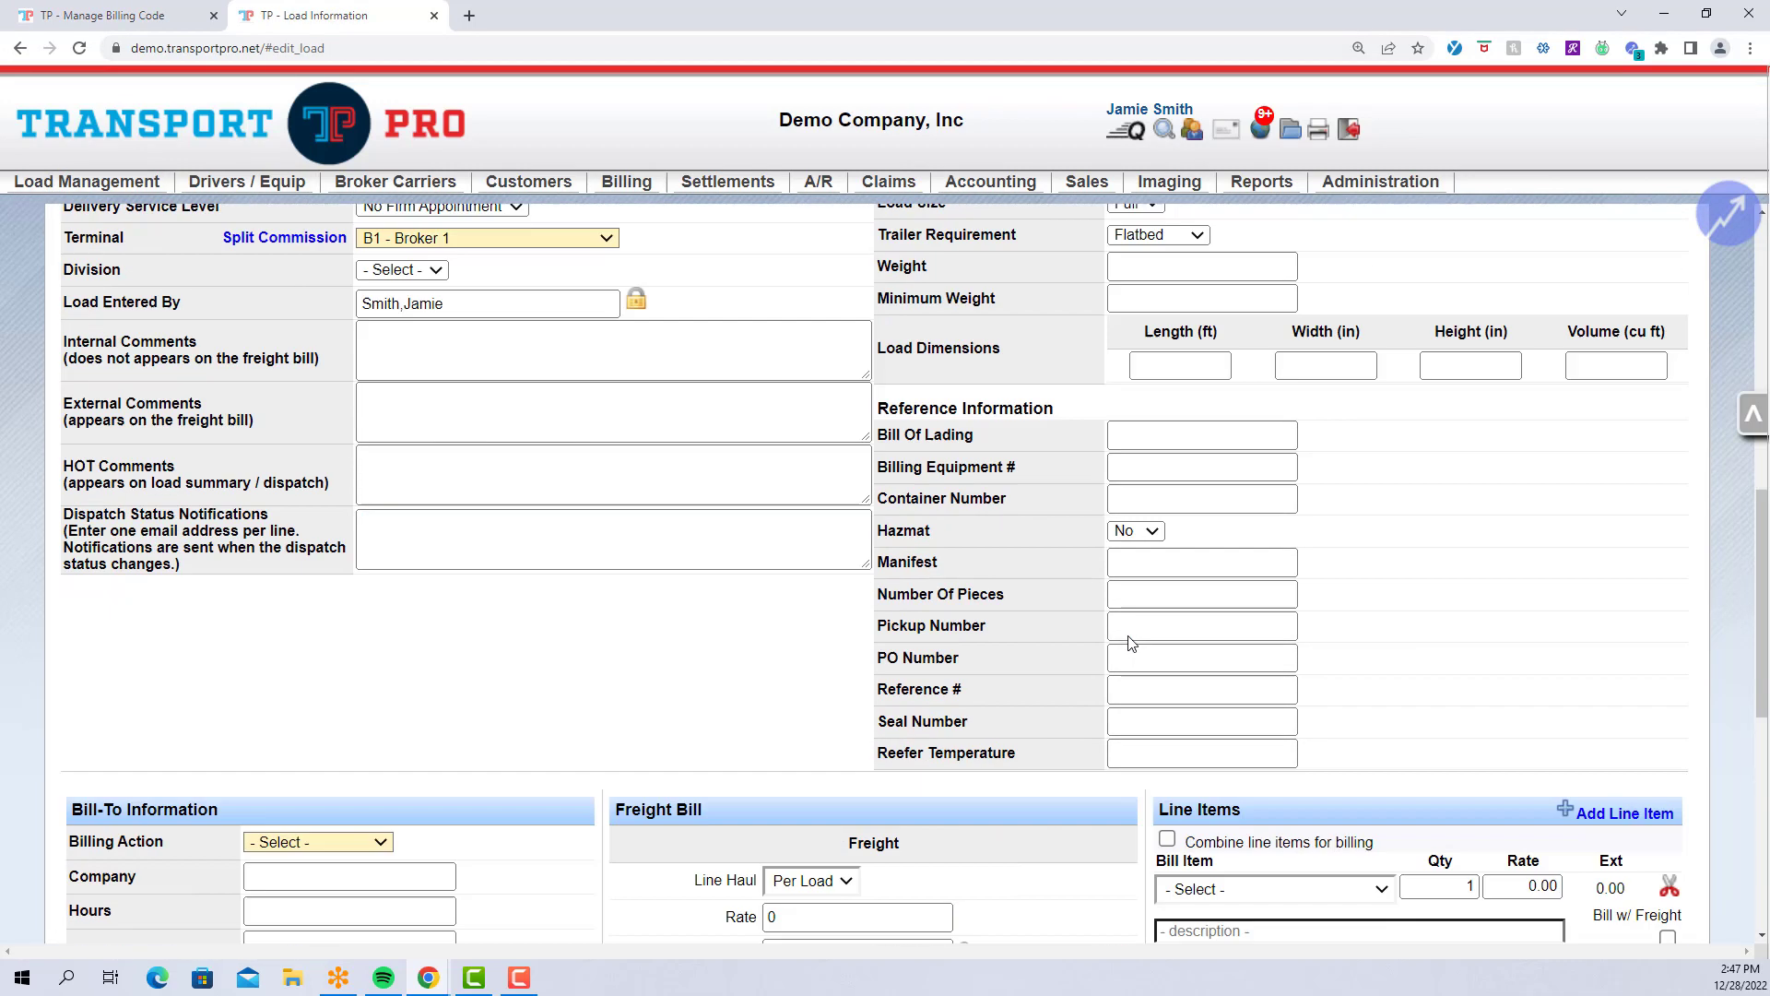
scroll(1133, 643, down, 5)
Set the first line item to CADV Carrier Advance billed with freight, then return to Stop Charge.
click(1204, 386)
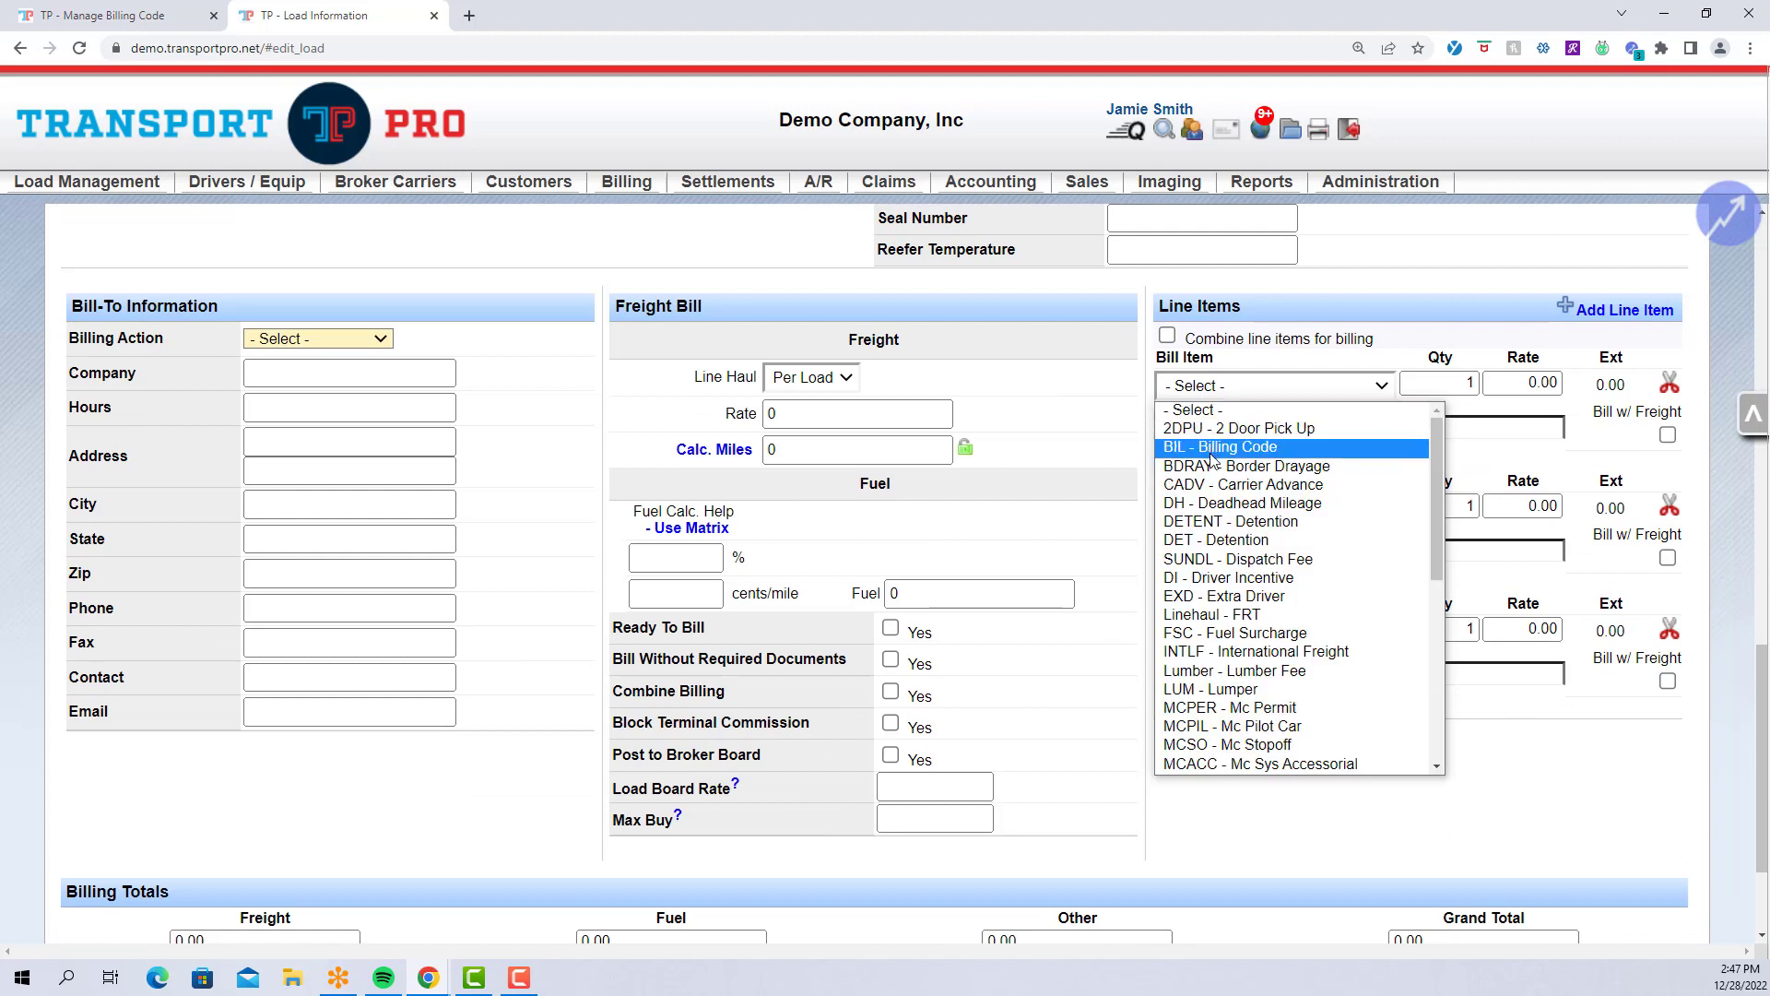
click(1213, 485)
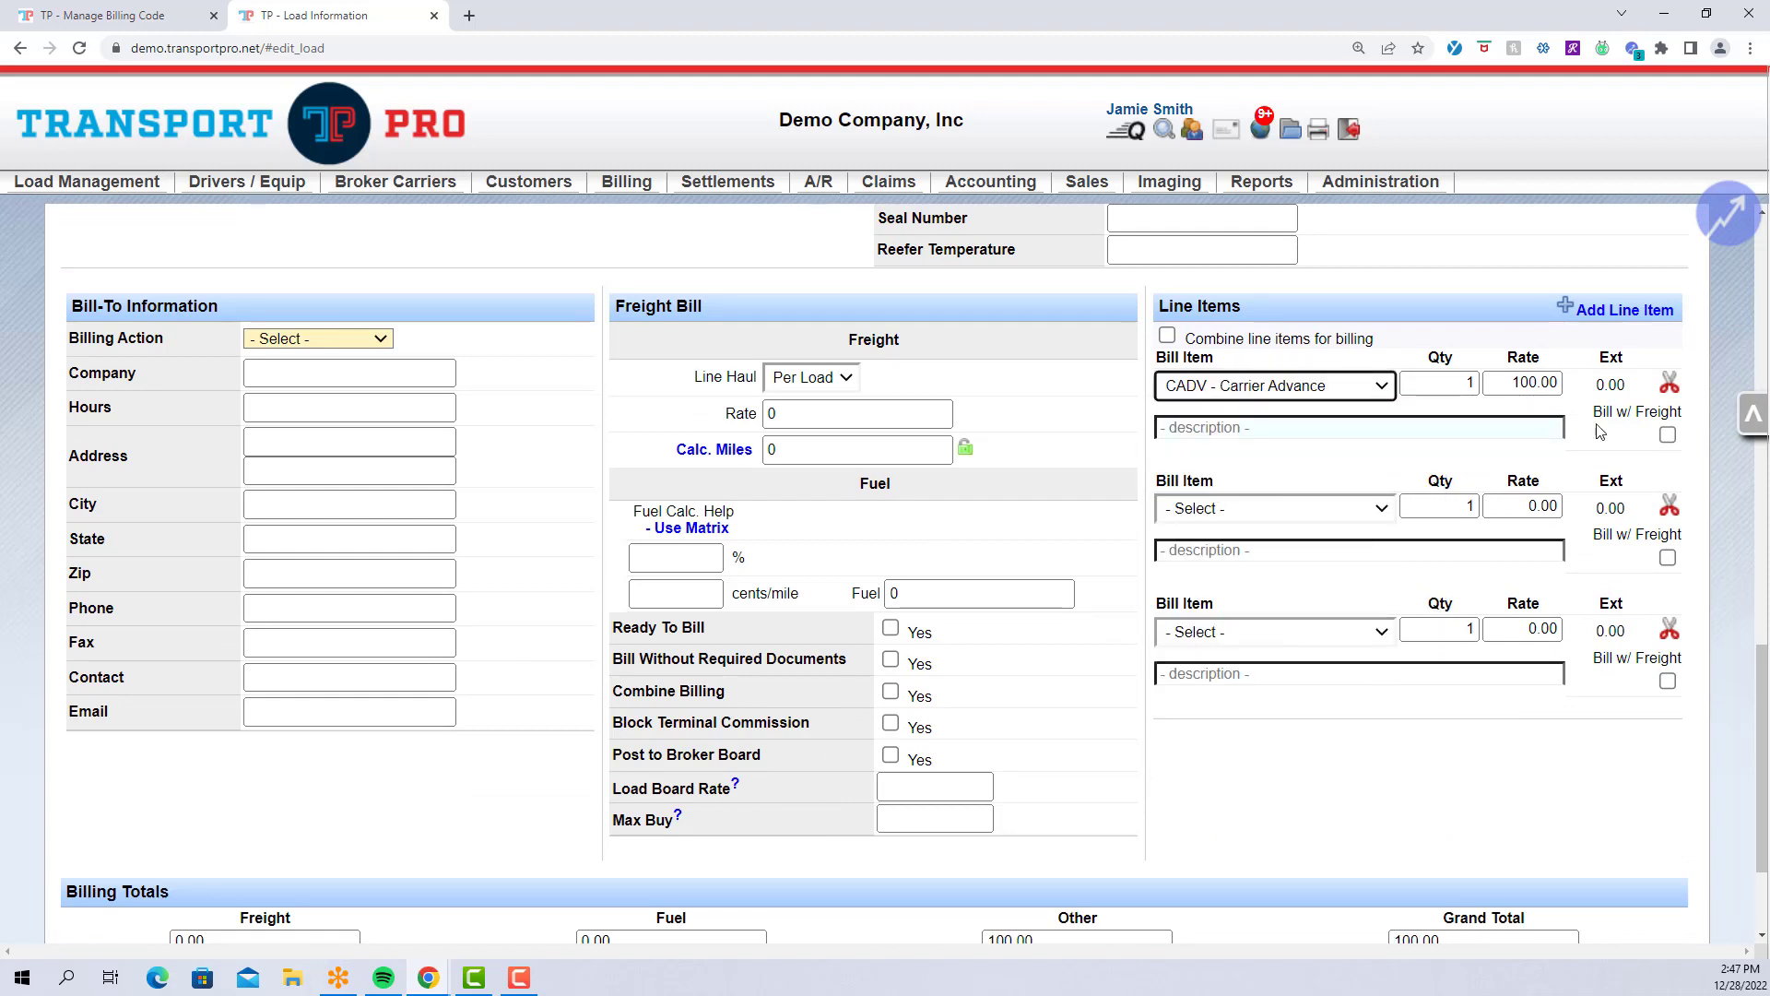
click(1667, 434)
drag(1593, 412, 1693, 420)
click(1010, 336)
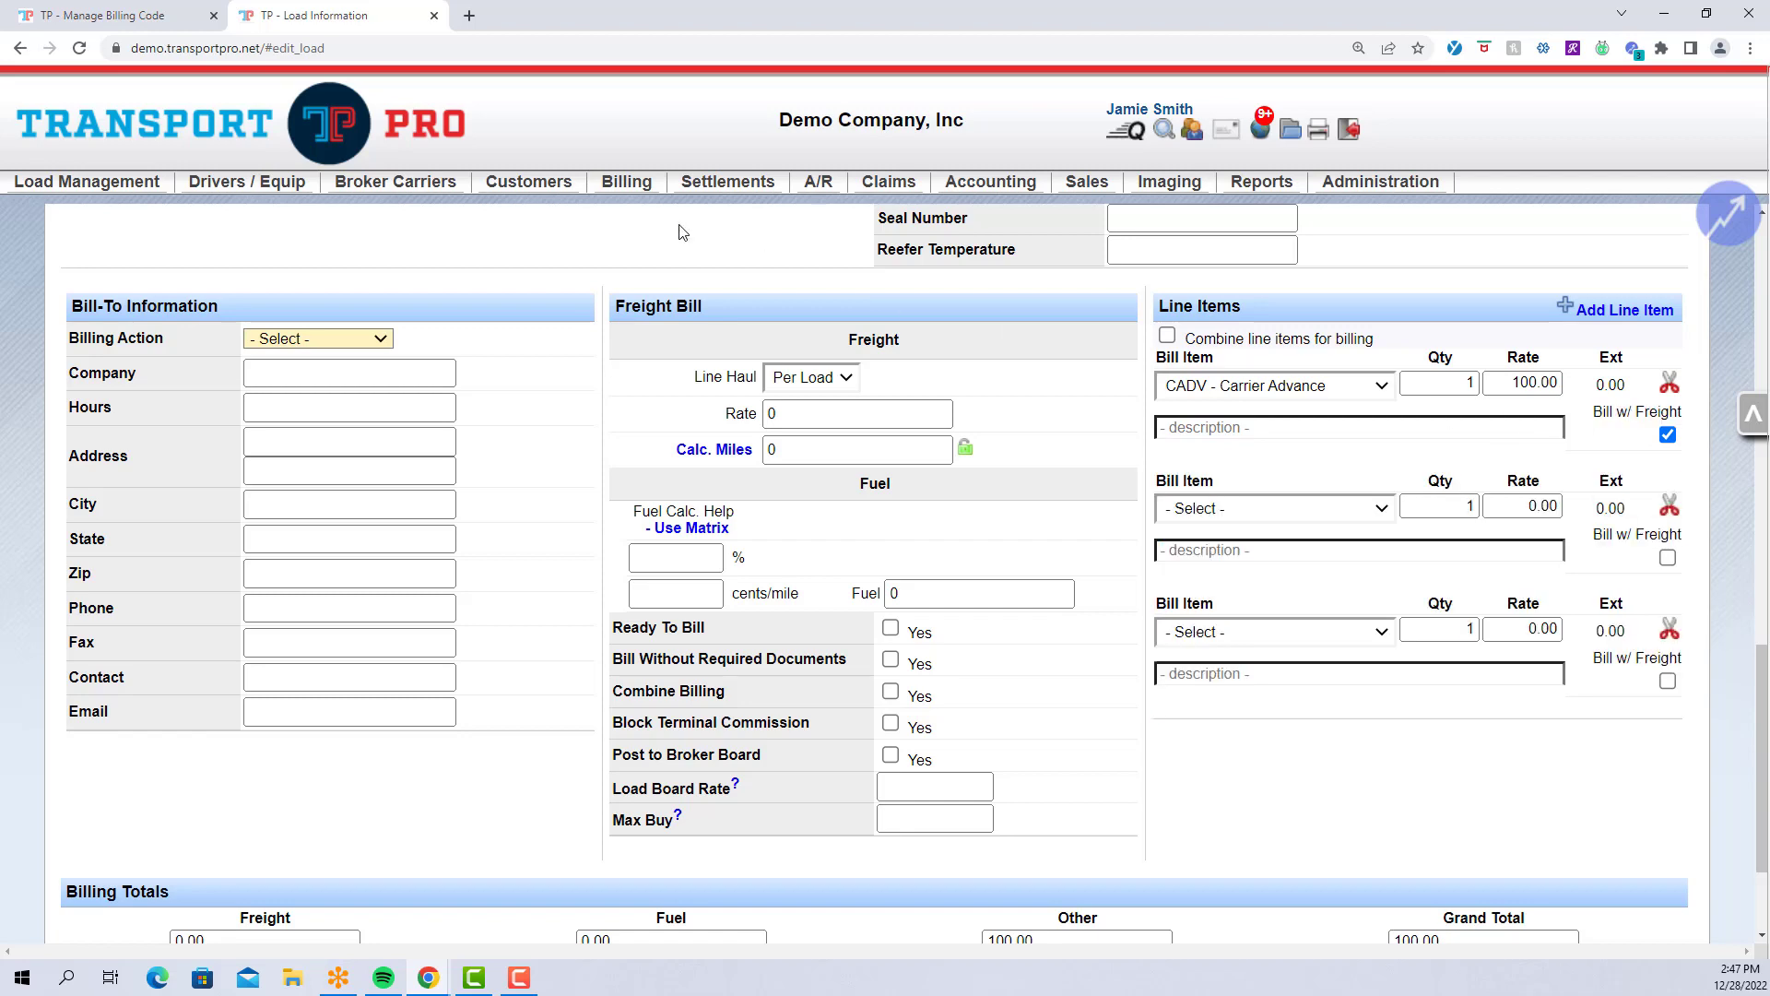
click(104, 20)
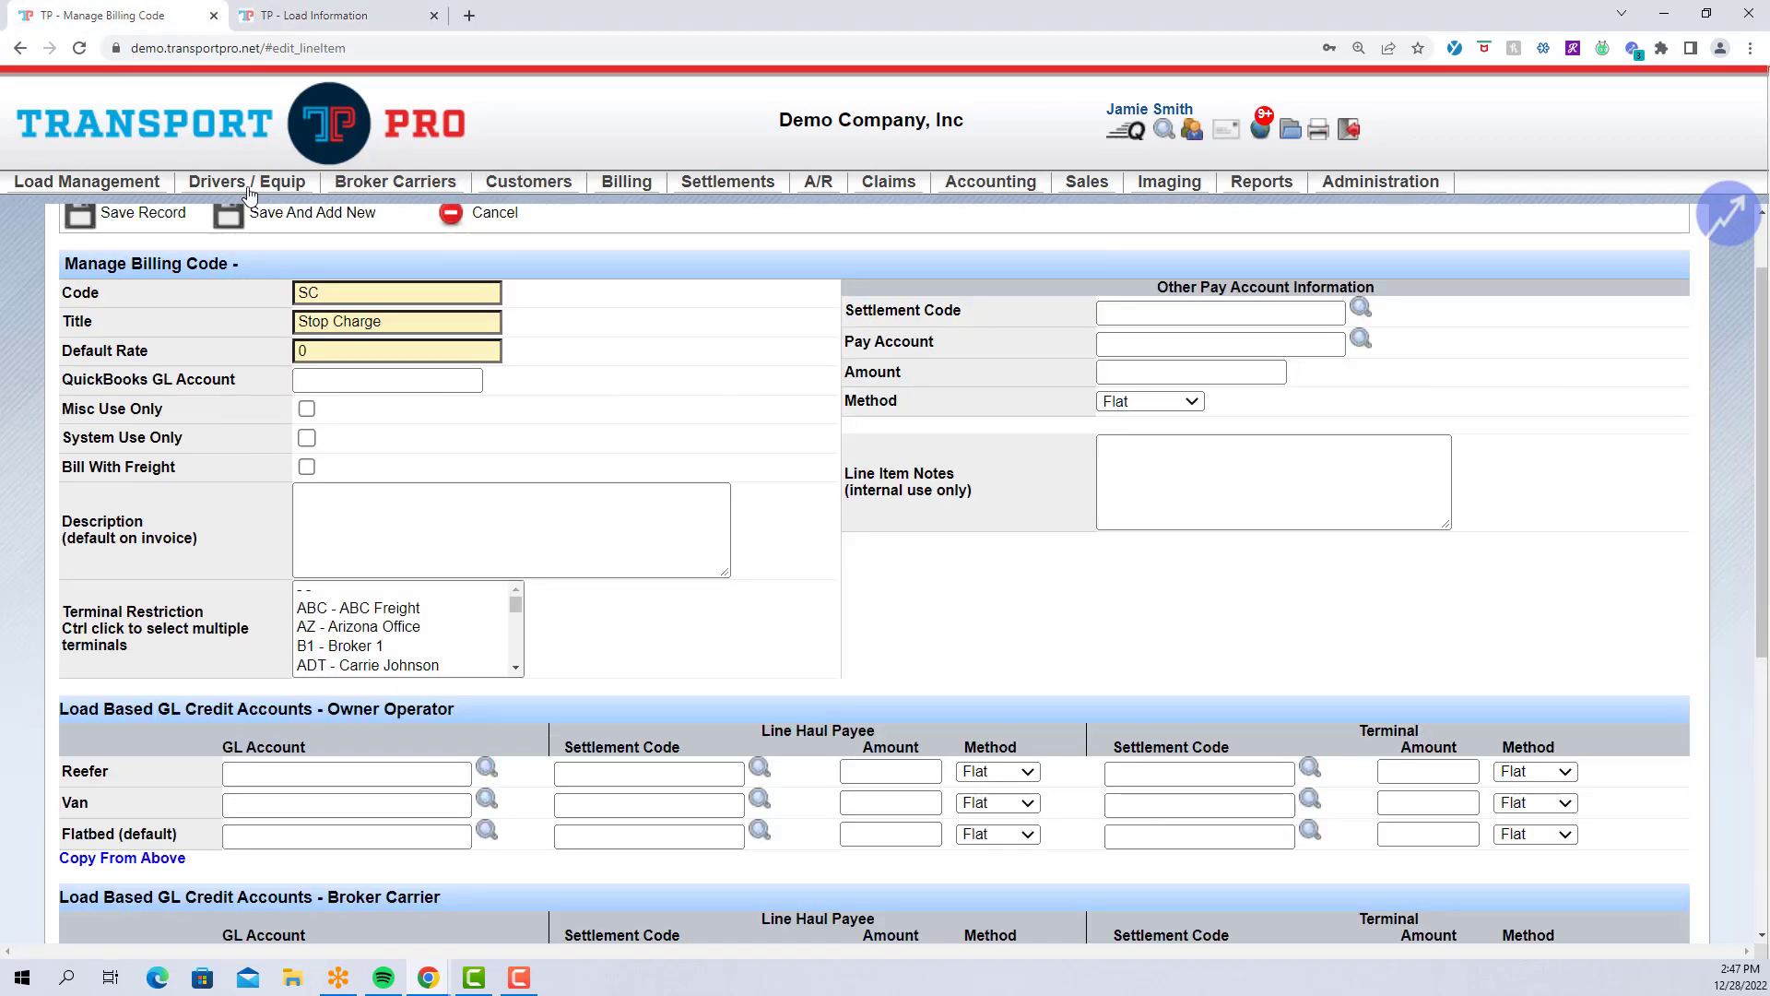
Enter Stop Charge as the invoice description.
click(387, 487)
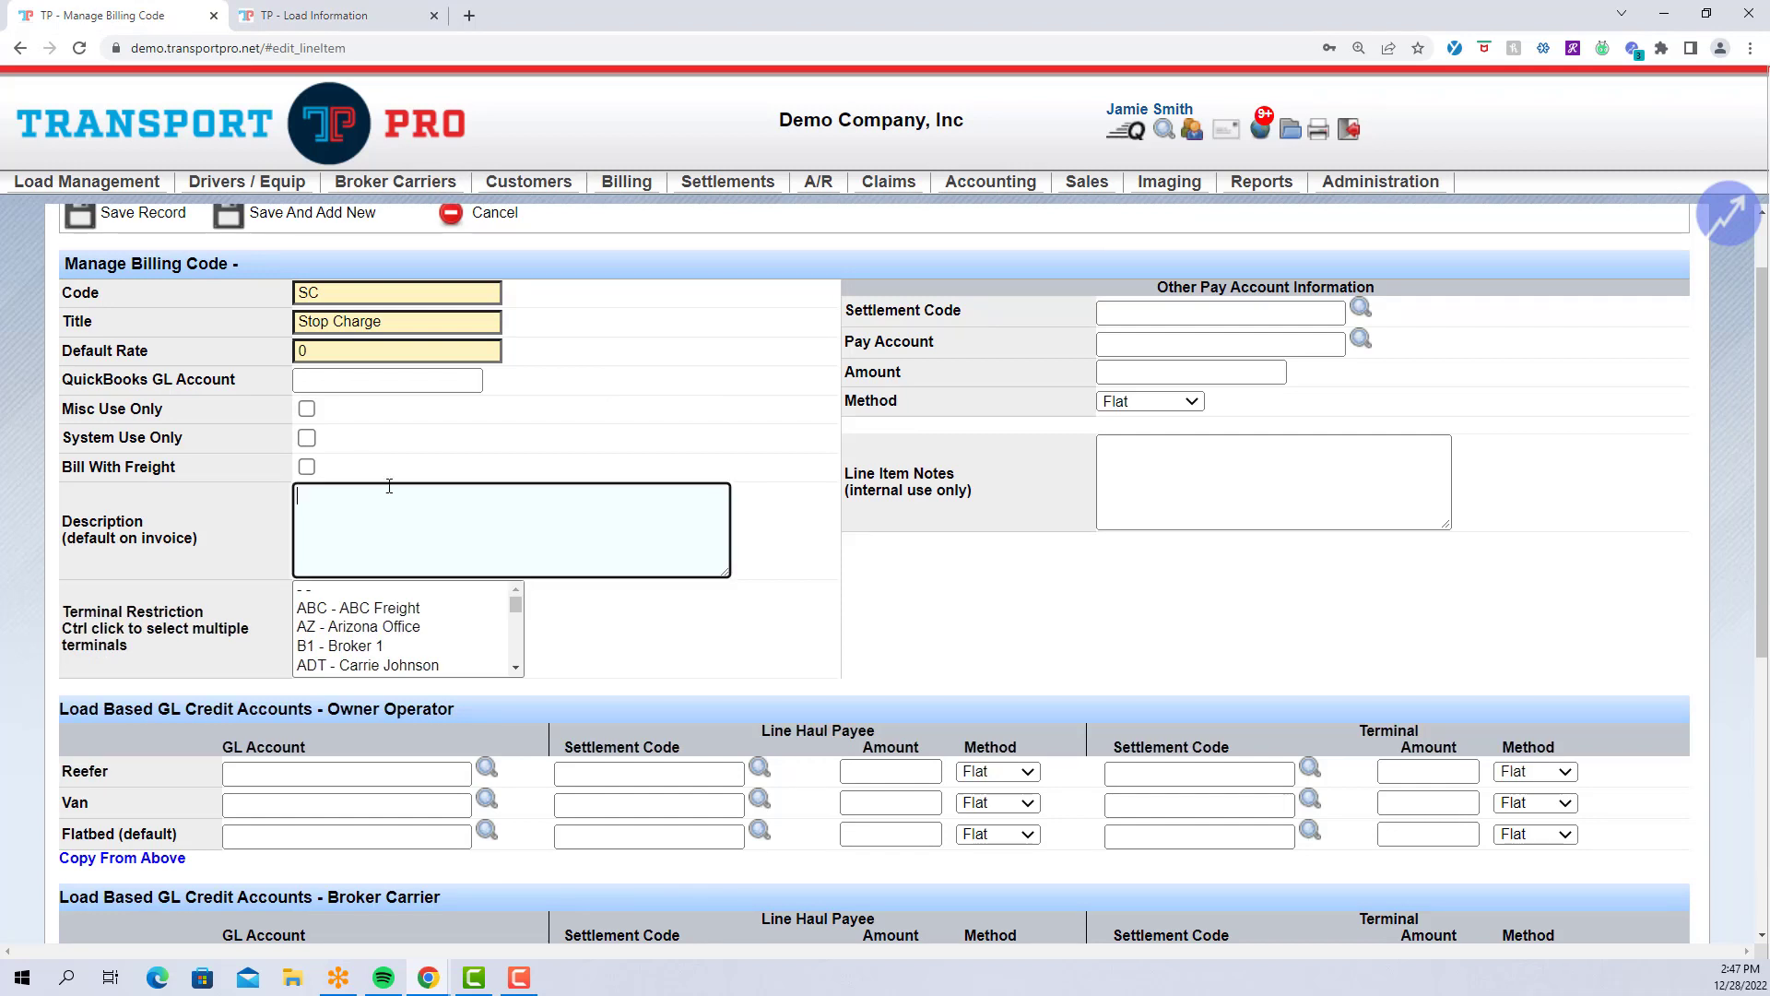
text(Stop Charge)
click(790, 525)
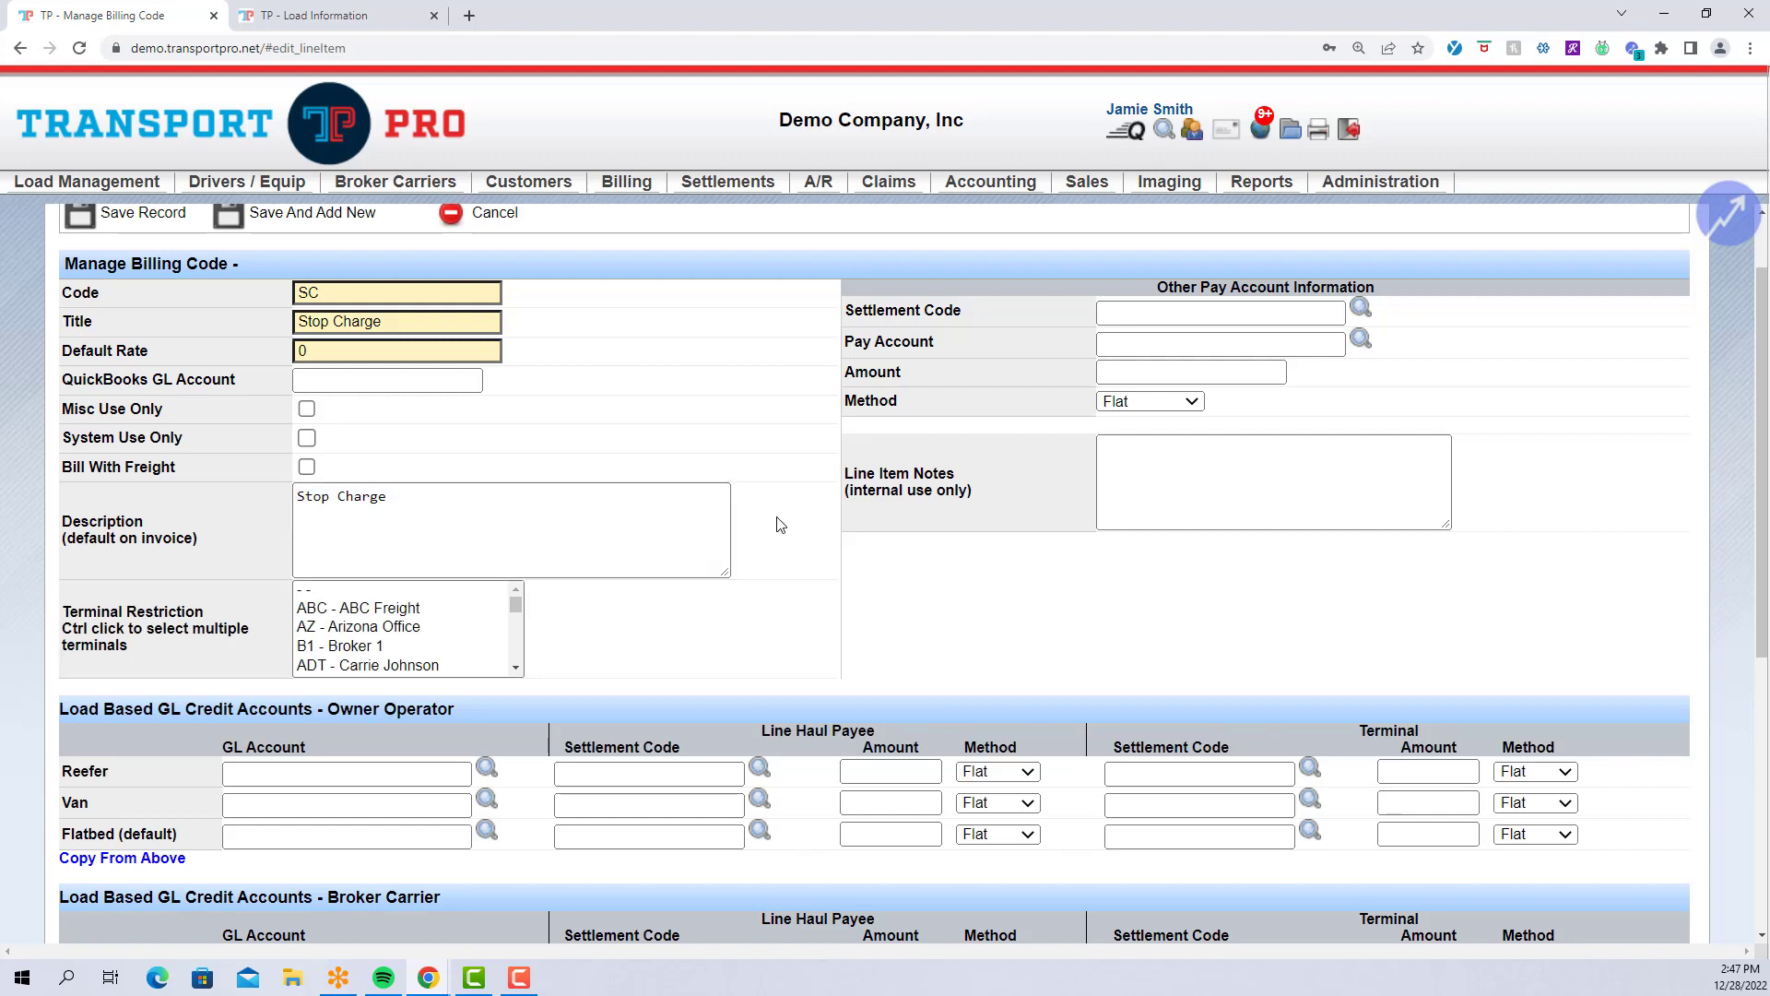
Restrict the code to the ABC Freight, Arizona Office and ADT terminals.
scroll(780, 524, down, 1)
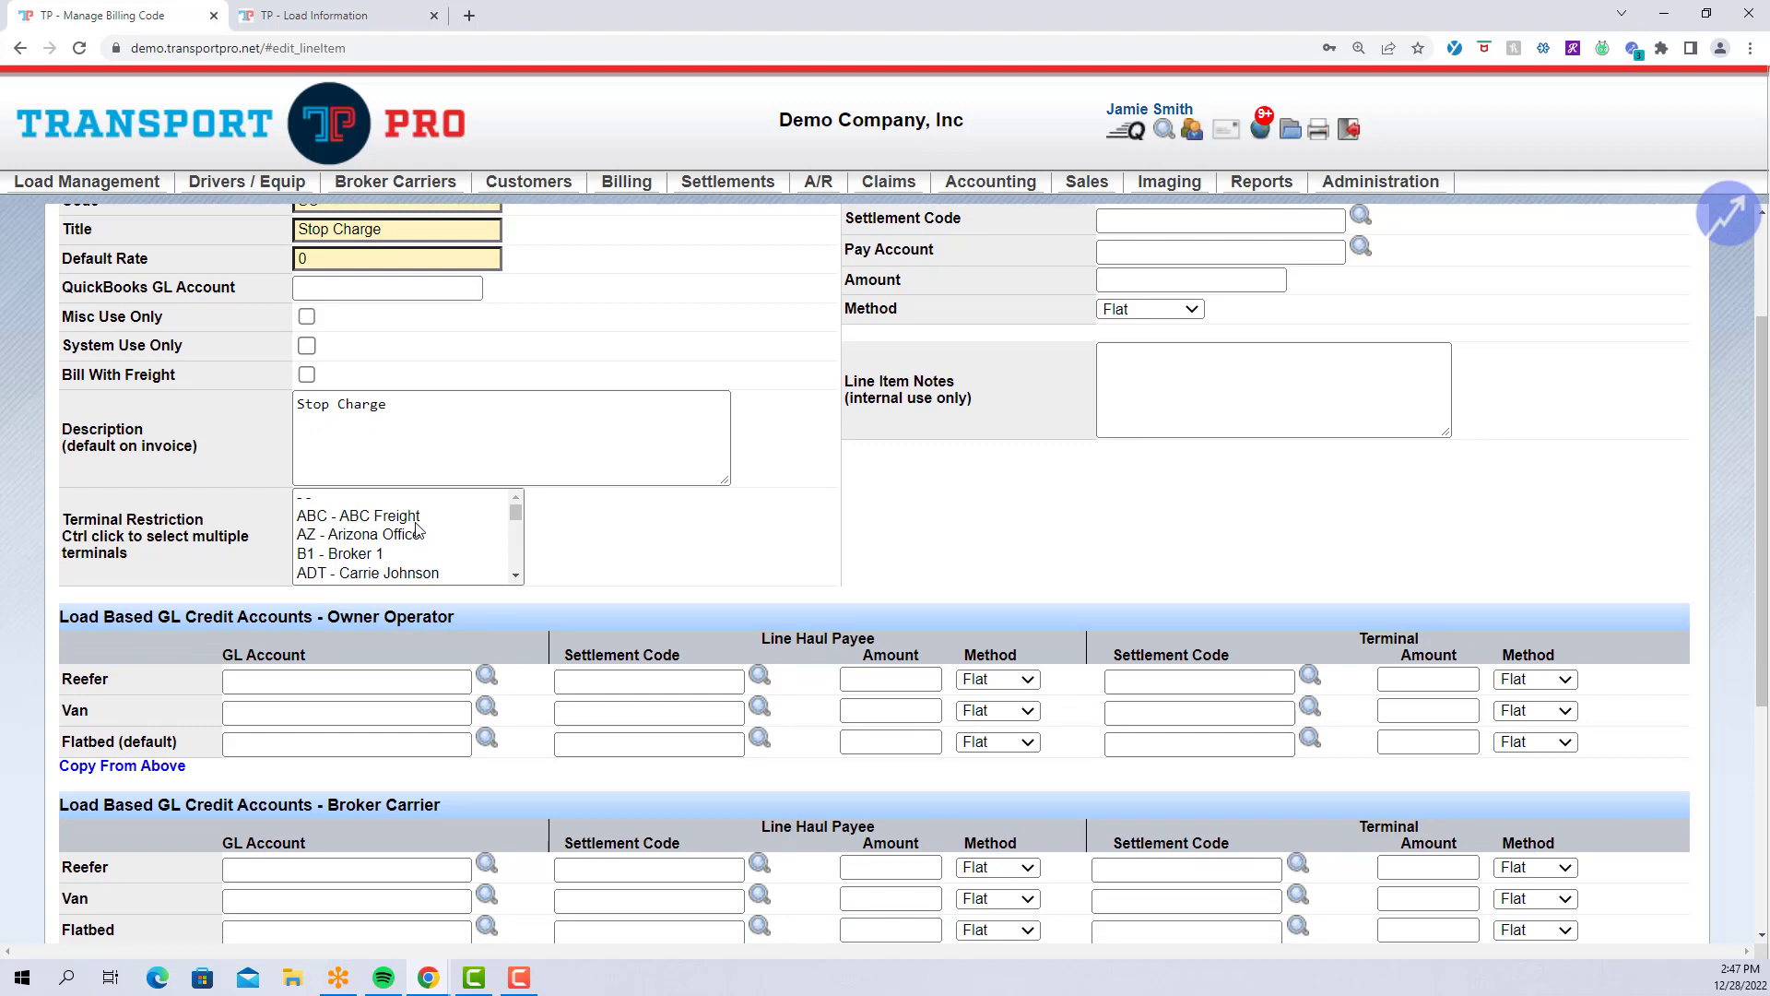
click(416, 522)
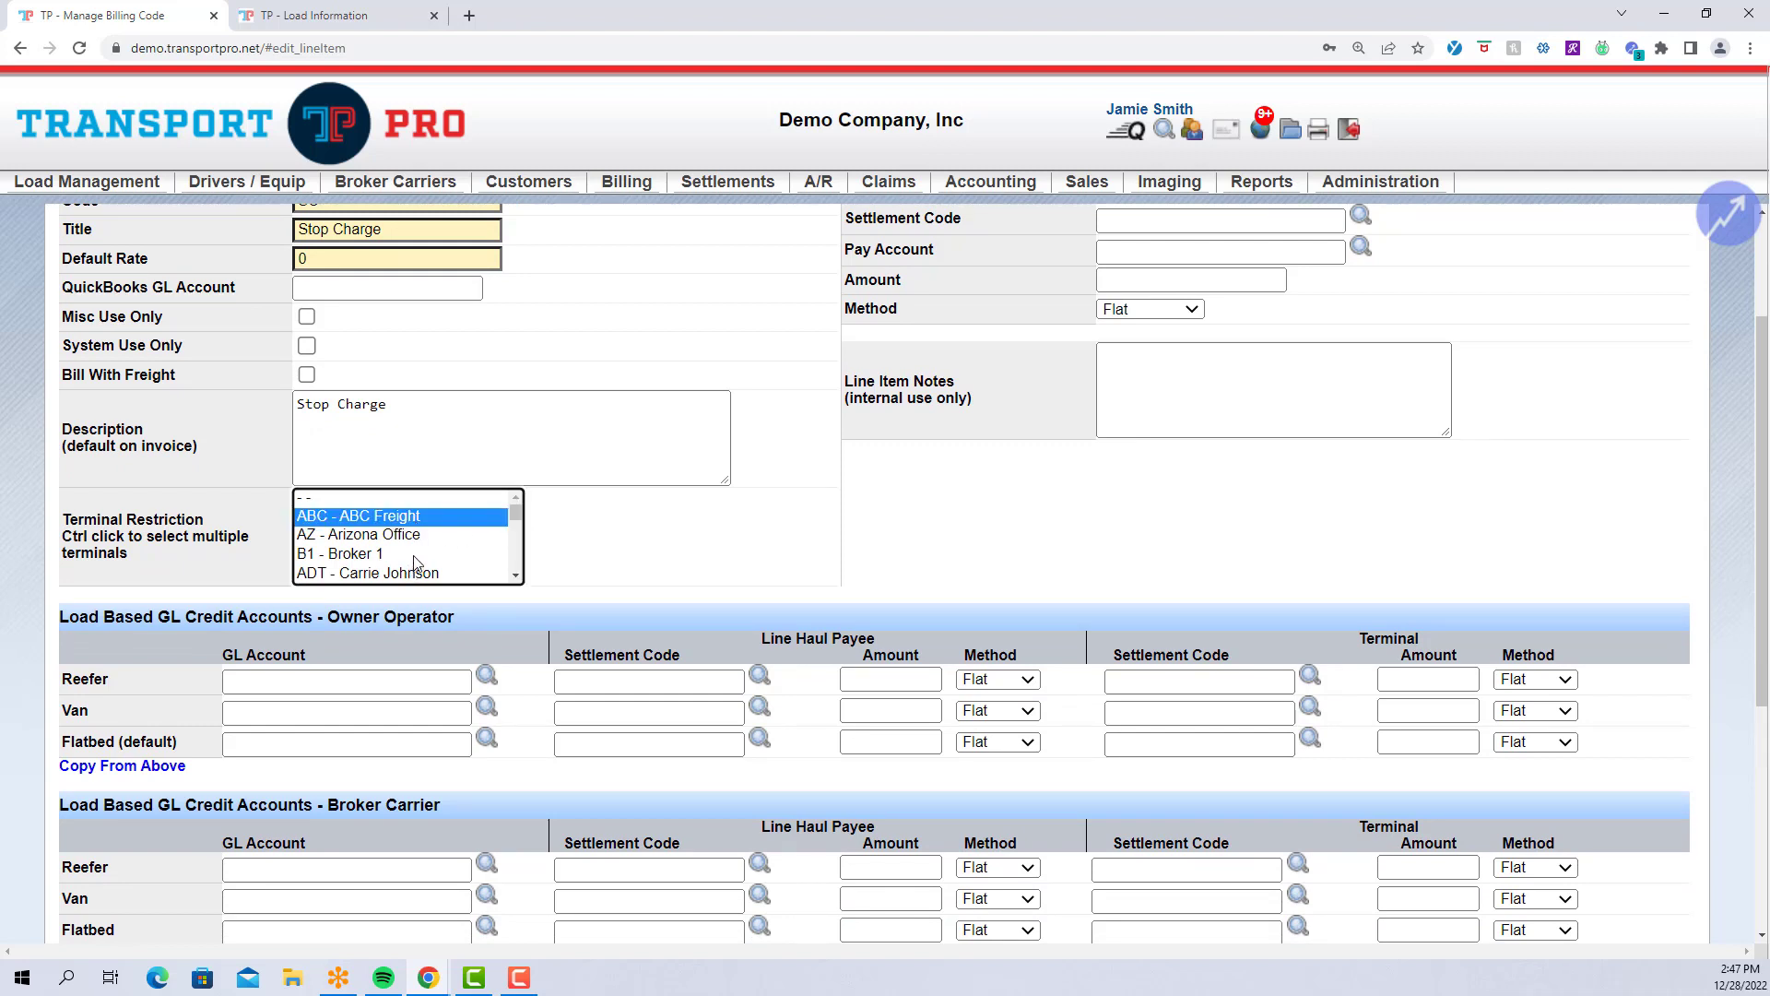
ctrl+click(416, 538)
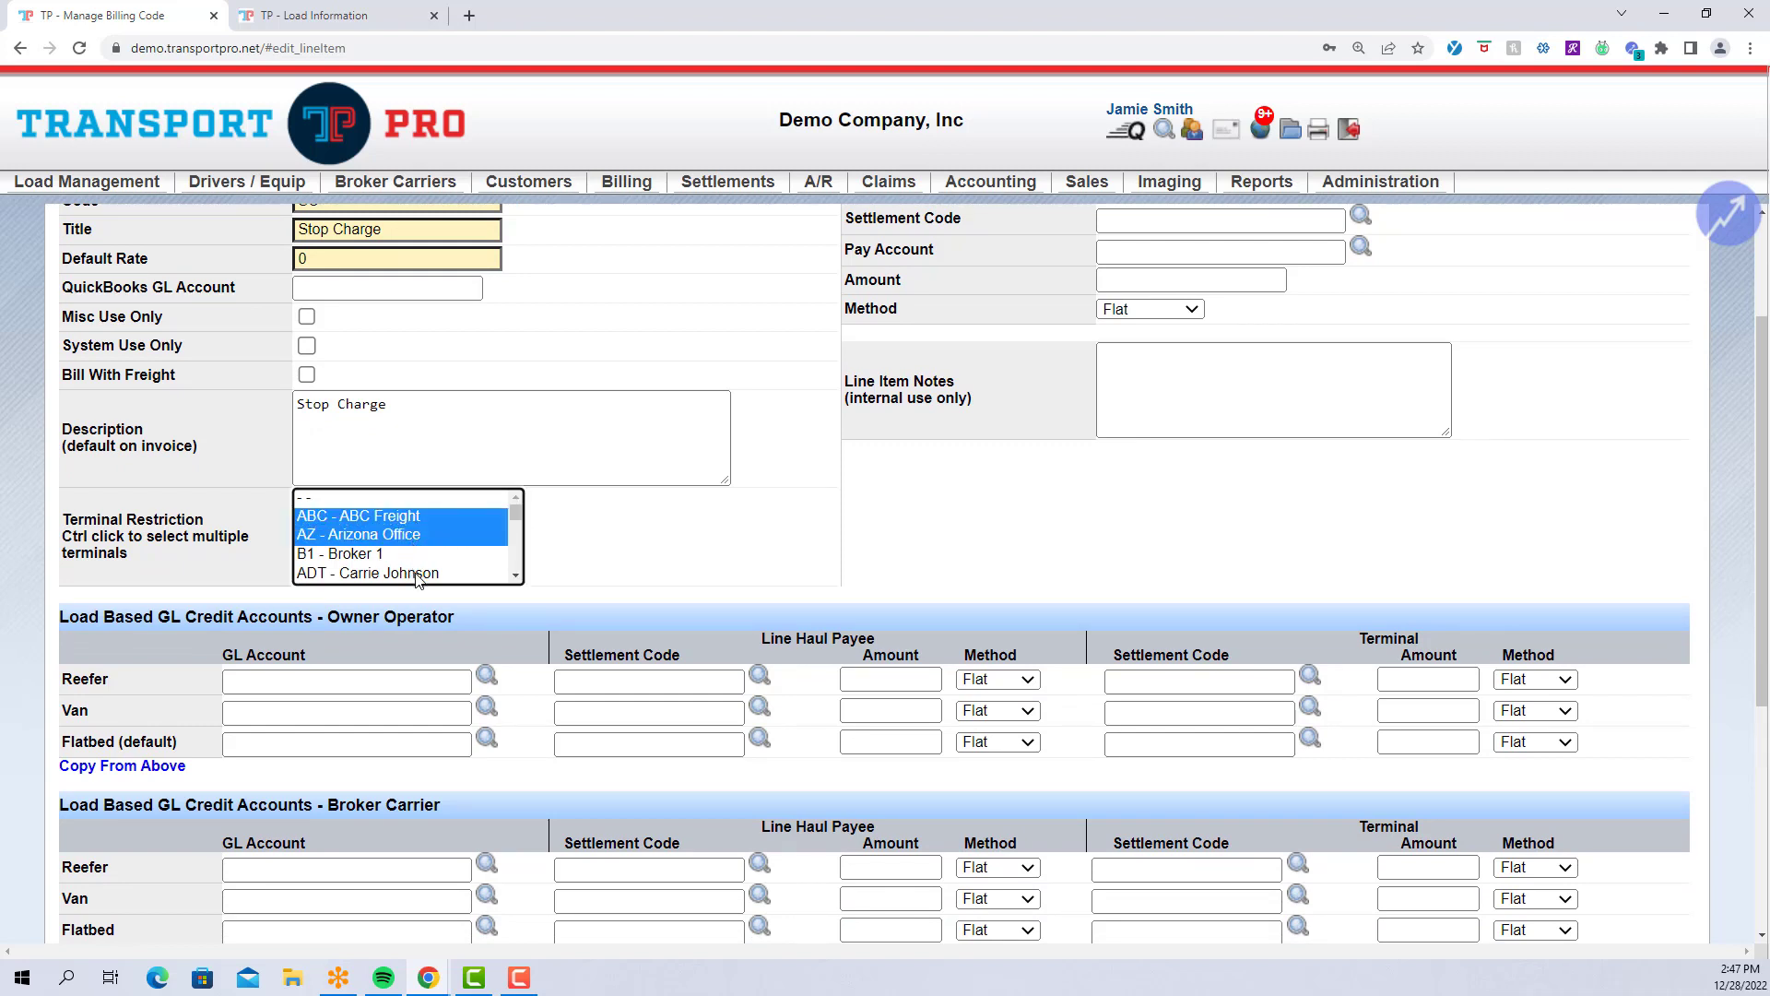
ctrl+click(419, 574)
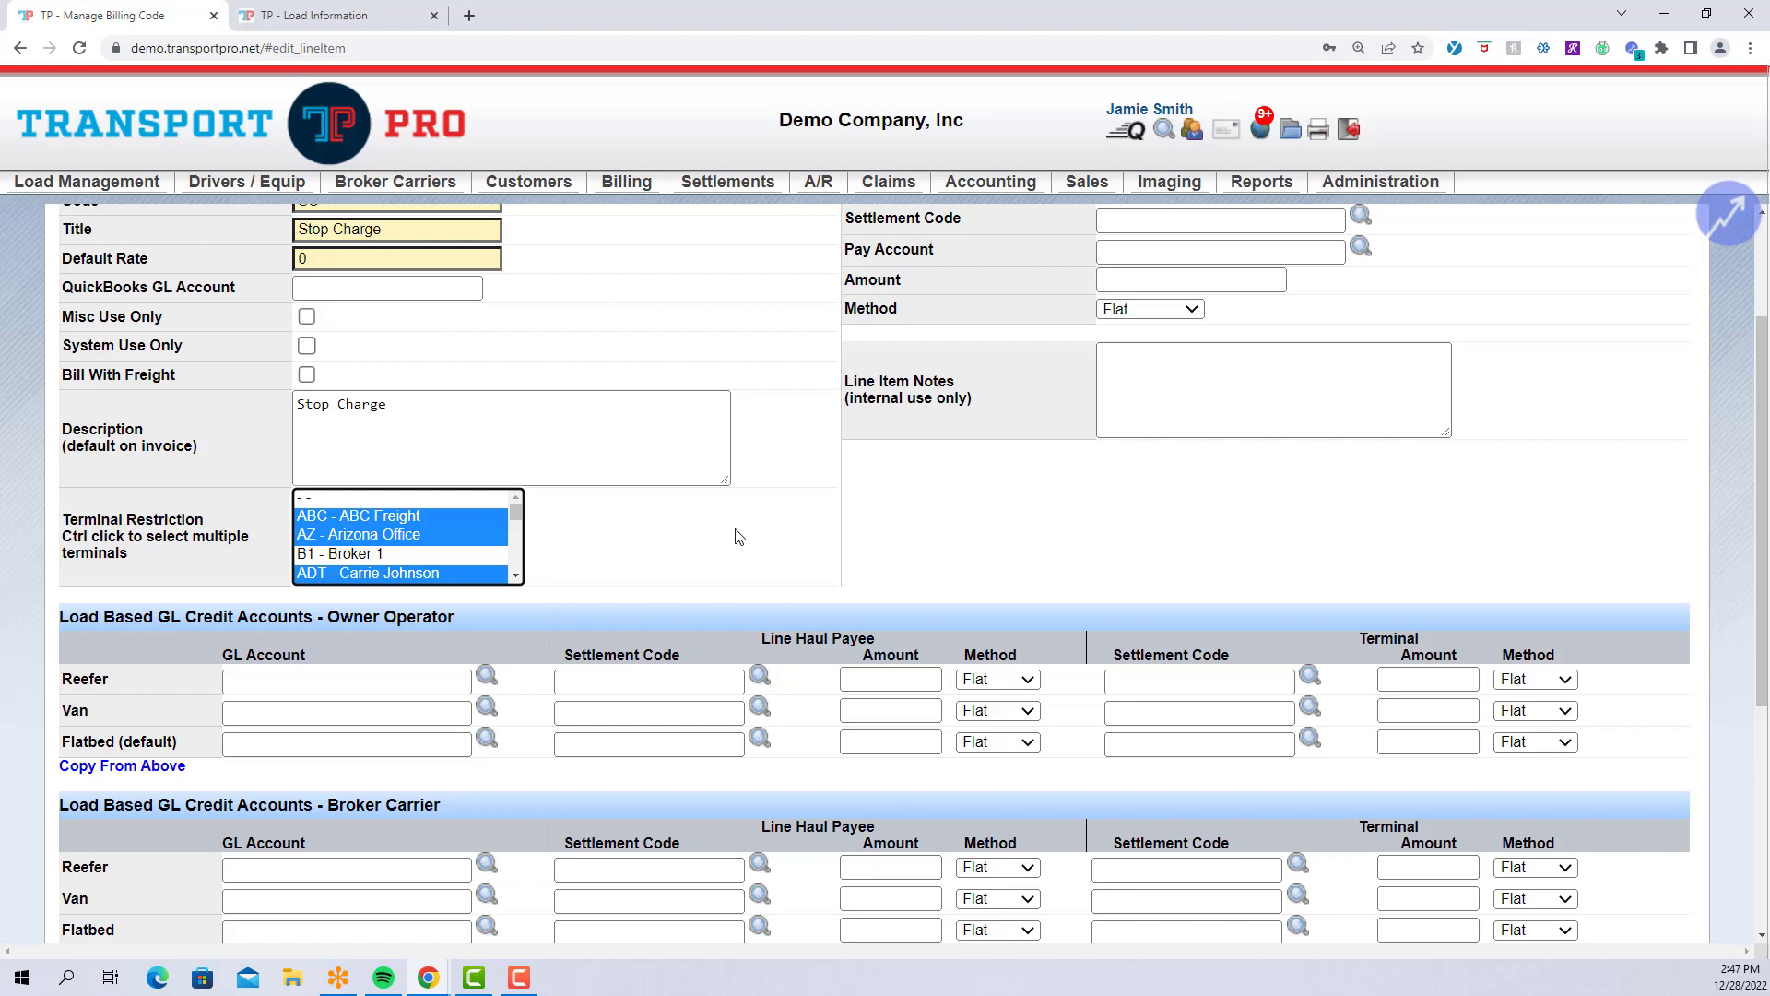
scroll(770, 537, up, 2)
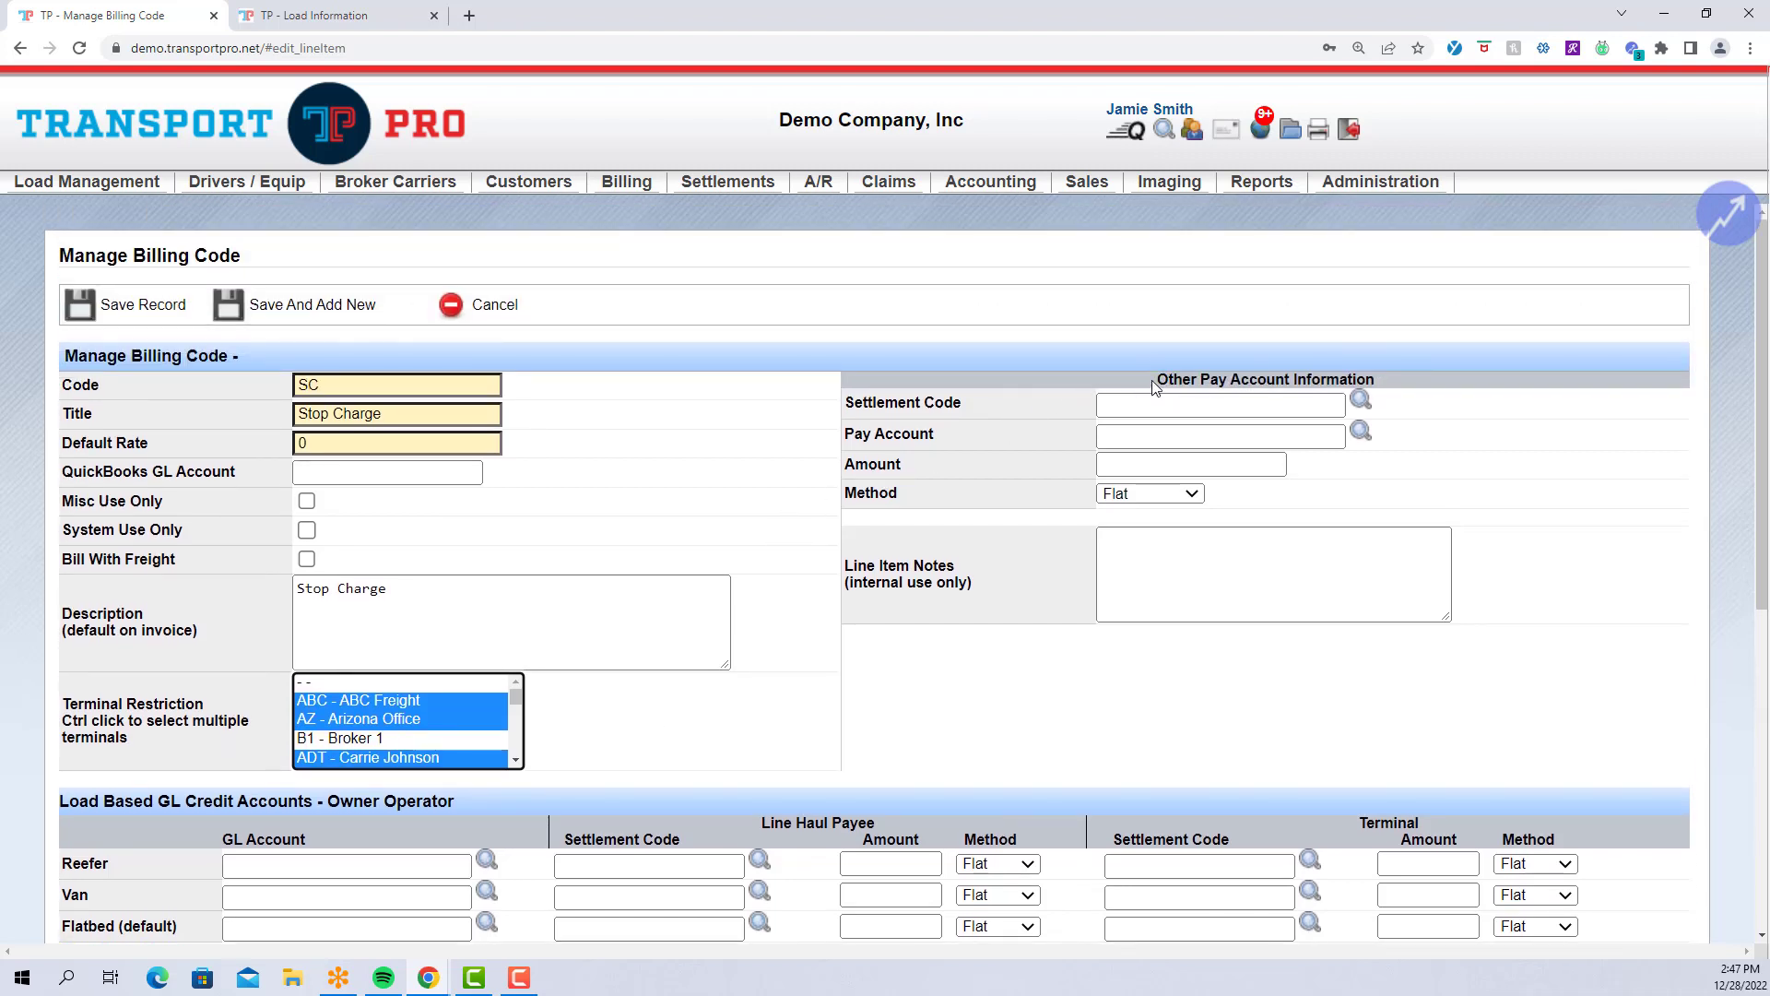
drag(1152, 380, 1397, 374)
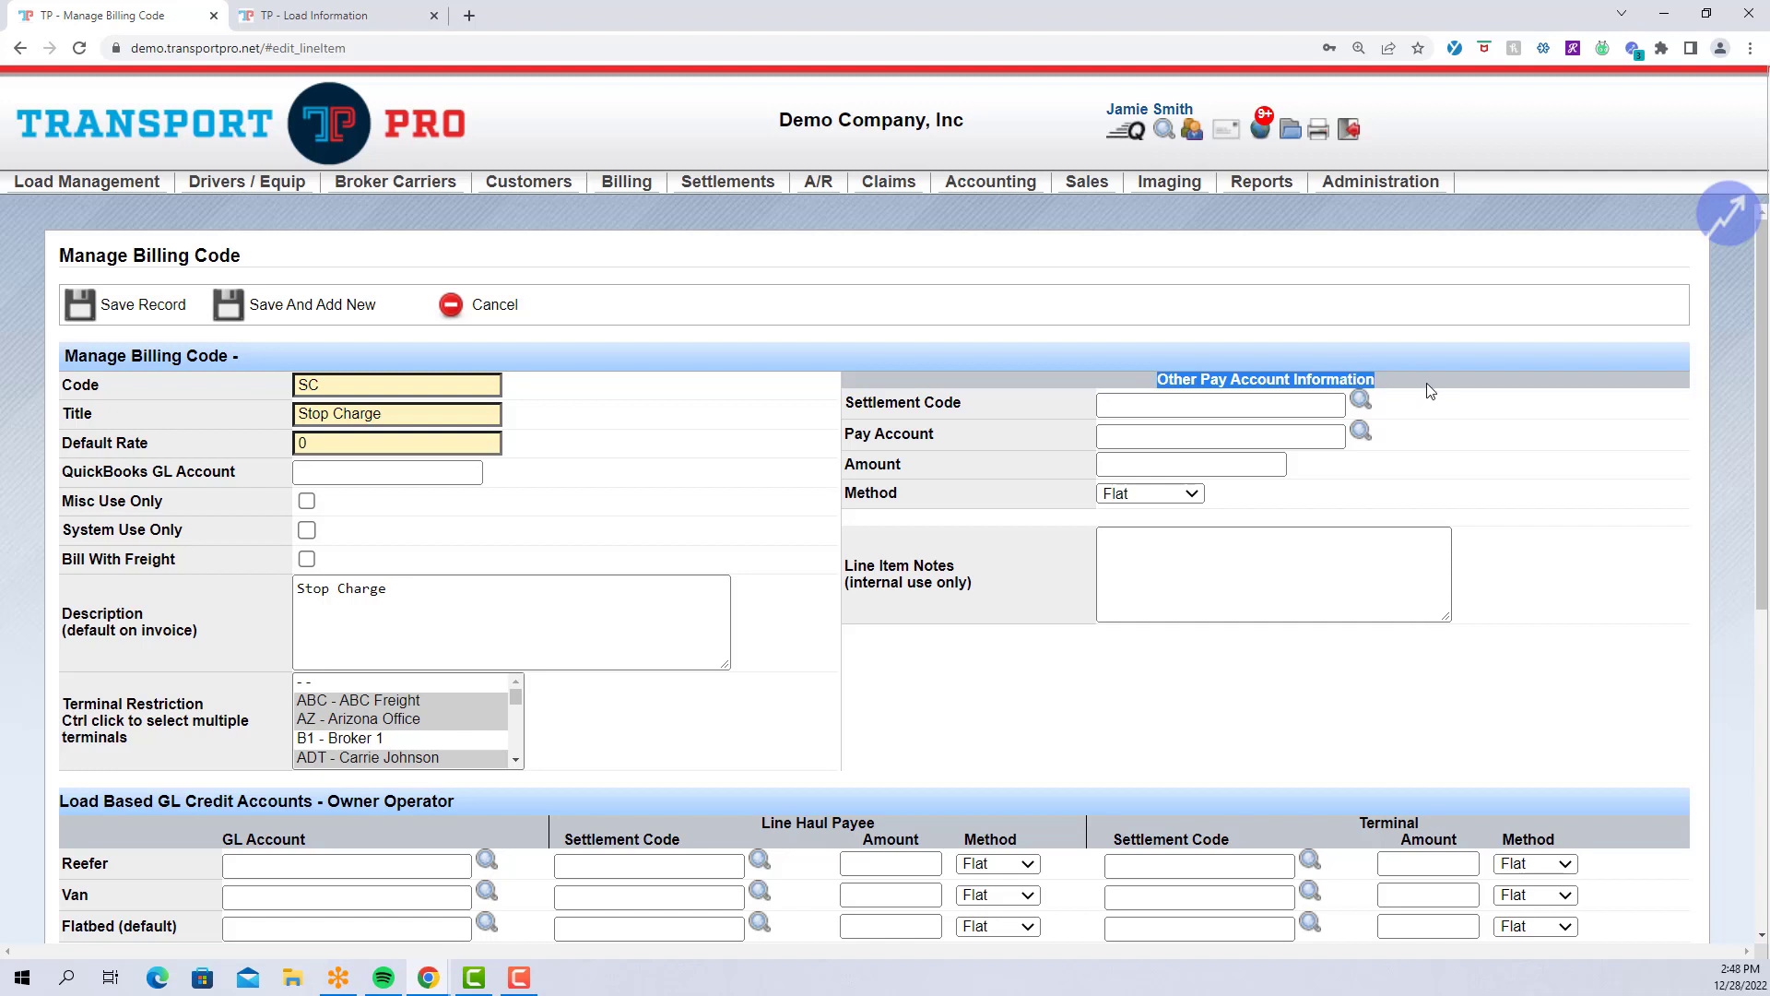
click(1430, 391)
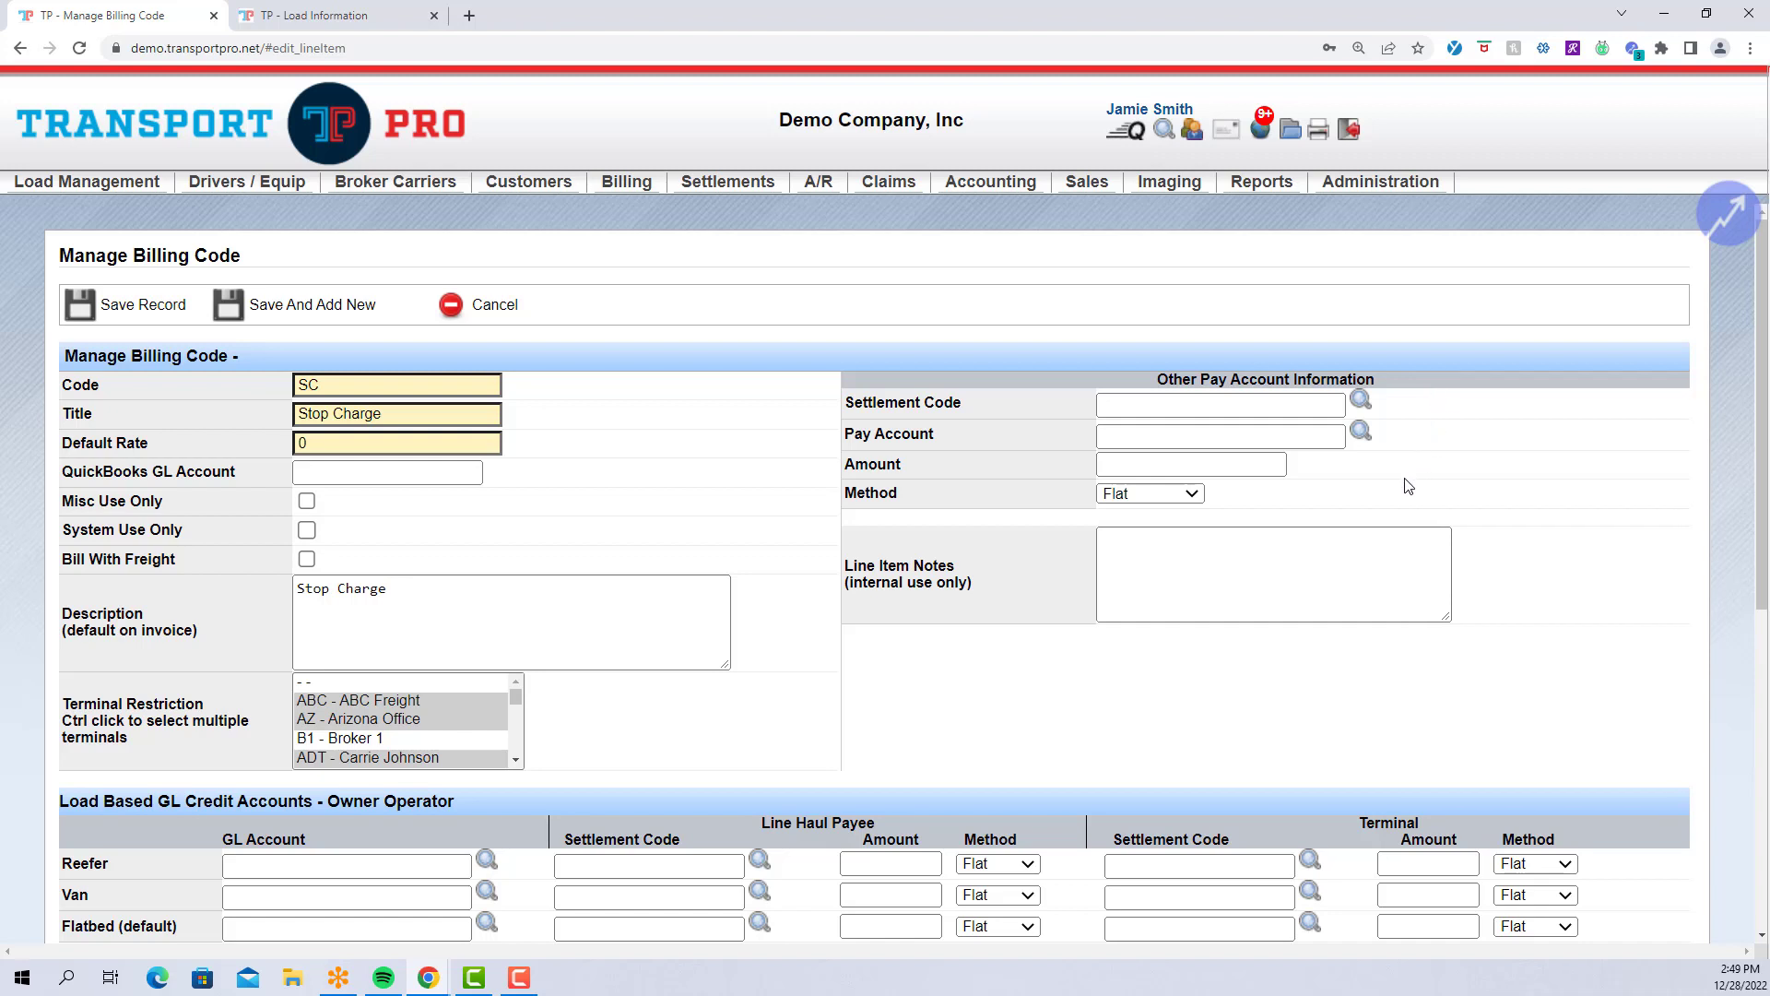
Set the other pay settlement code to TST TEST SETTLEMENT CODE.
click(1125, 407)
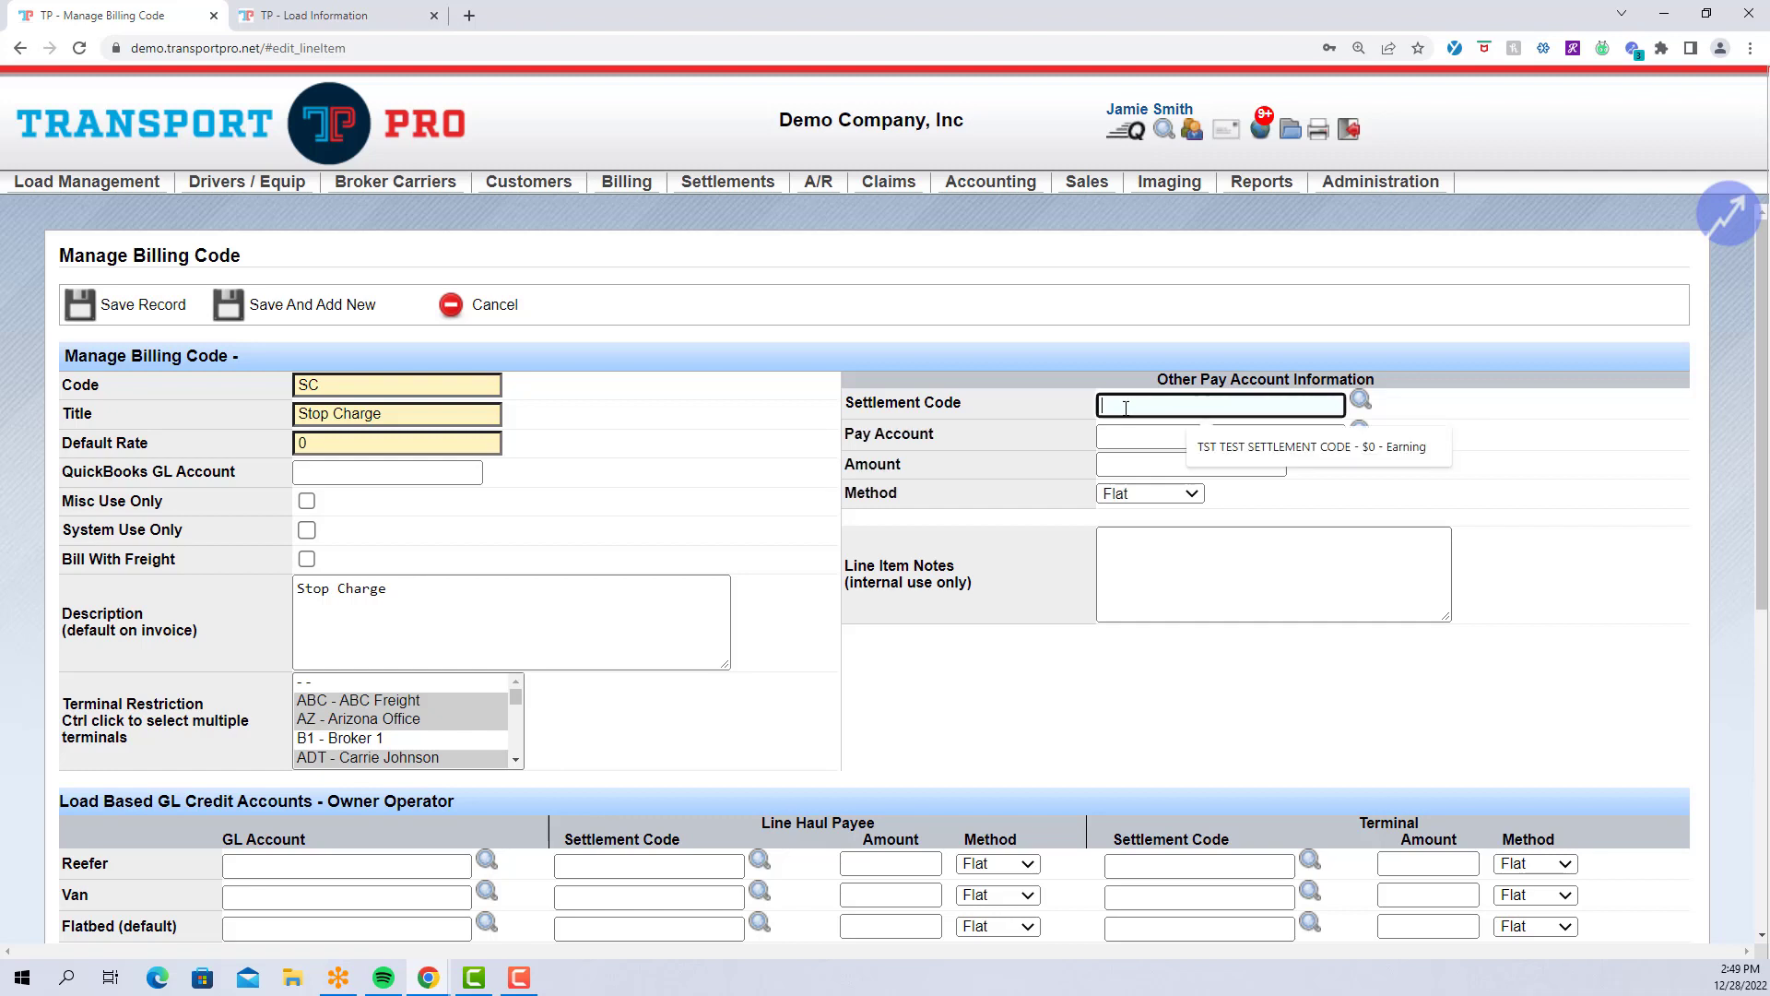
text(t)
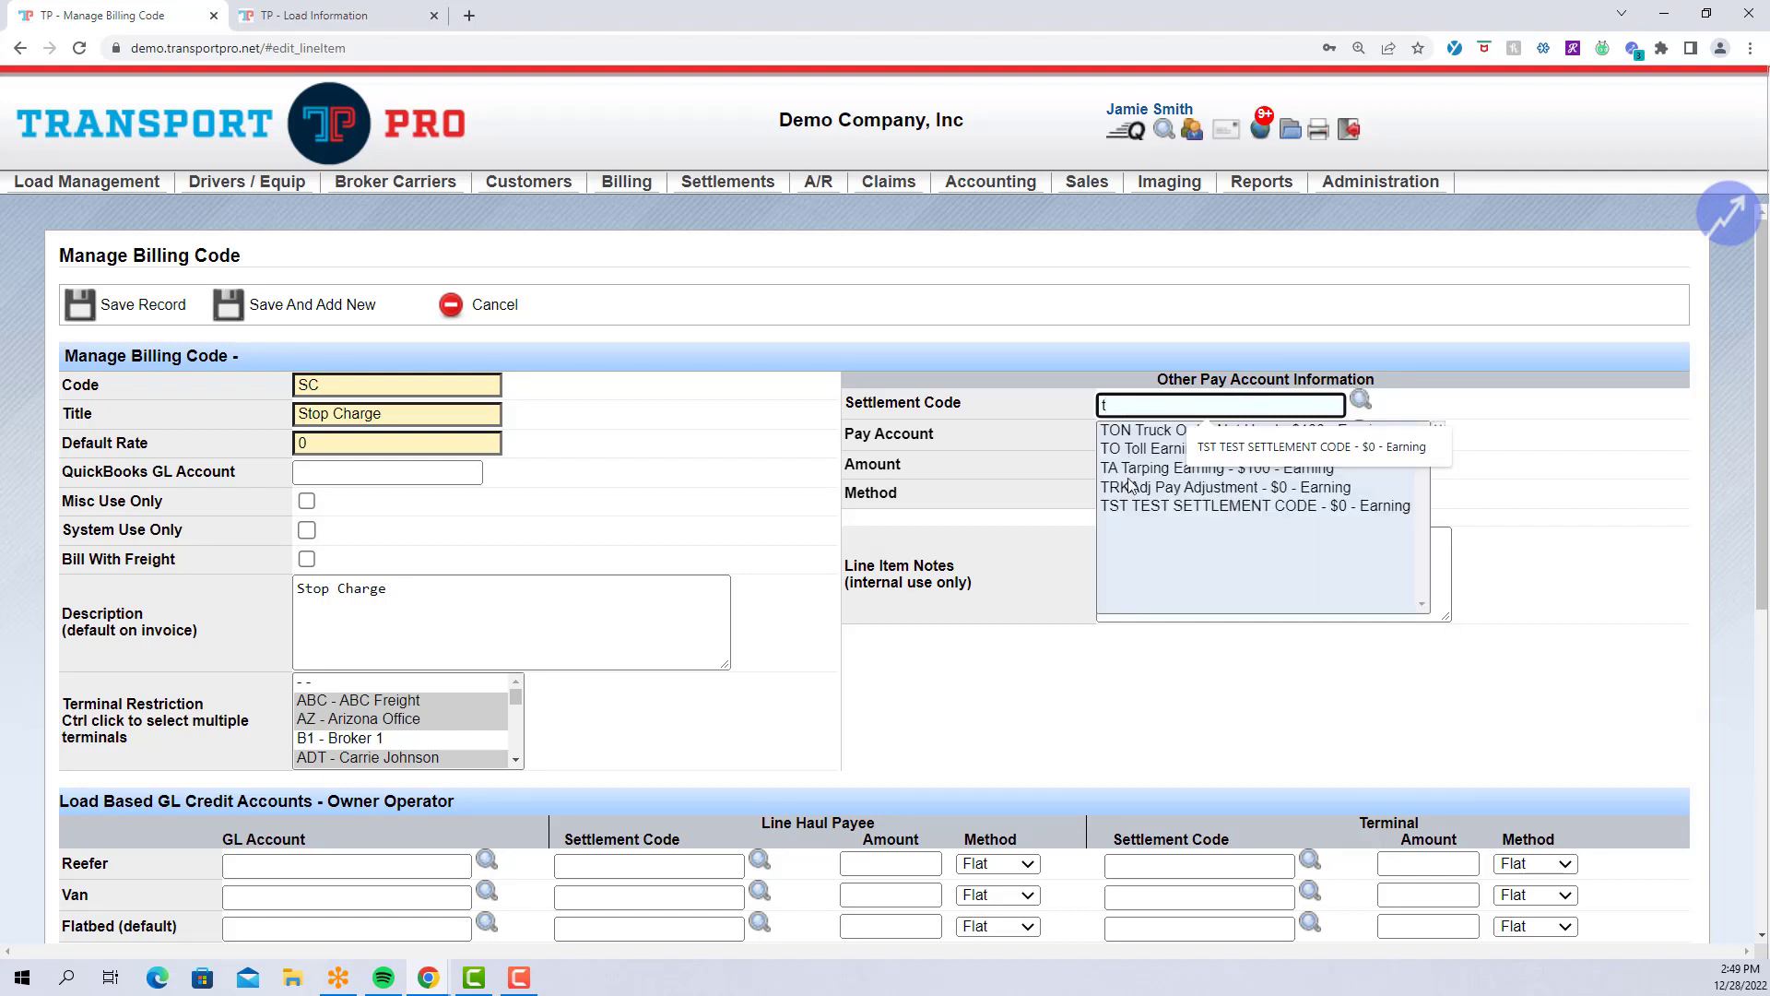
click(1136, 506)
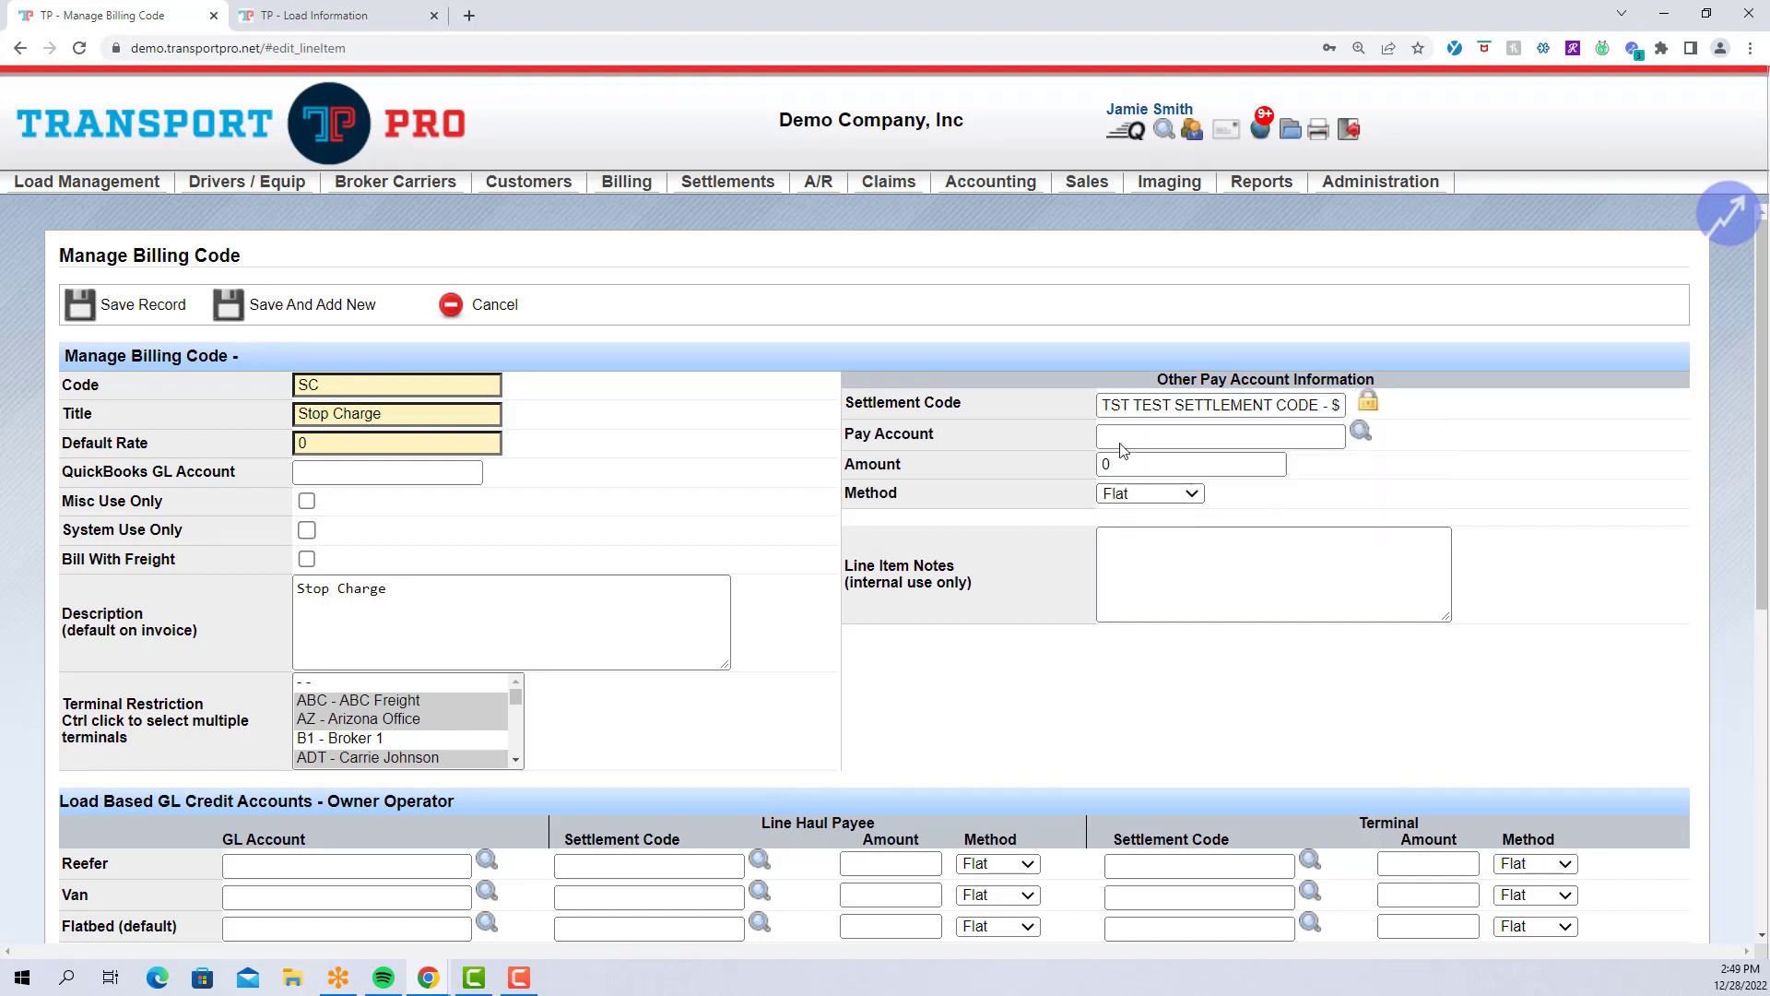
click(1301, 413)
Set the pay account to Pilot Car Services.
click(1299, 431)
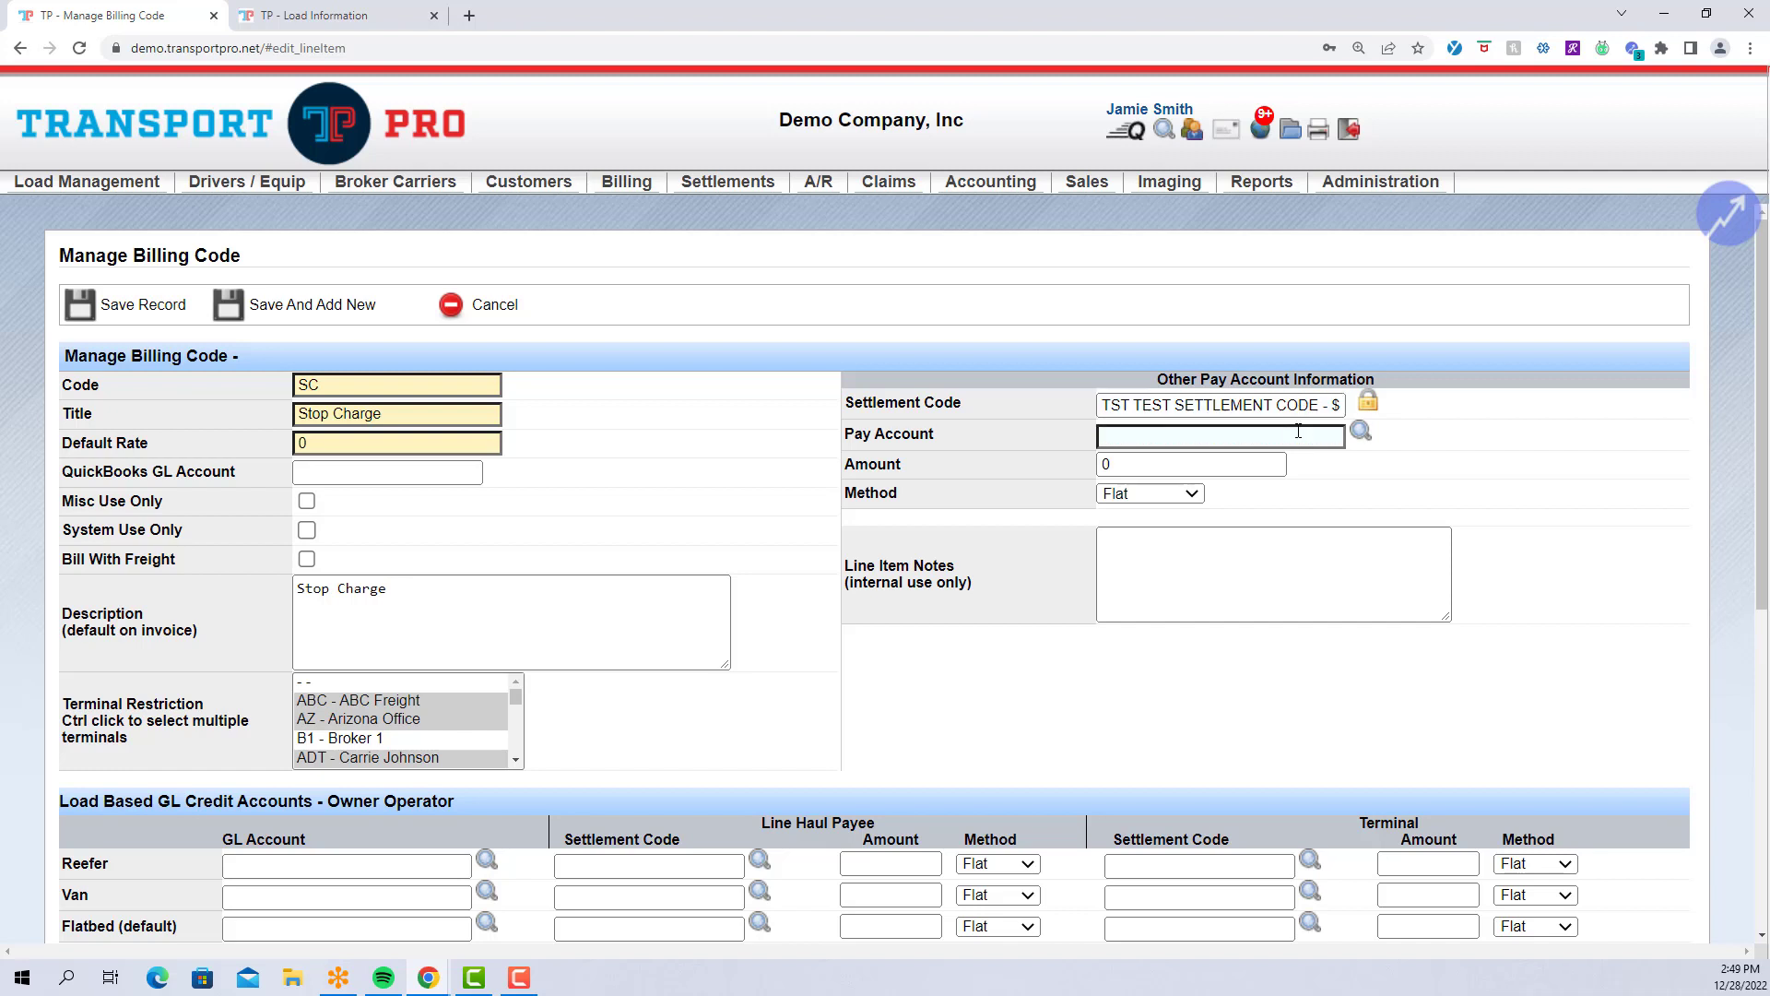
click(1294, 429)
text(pi)
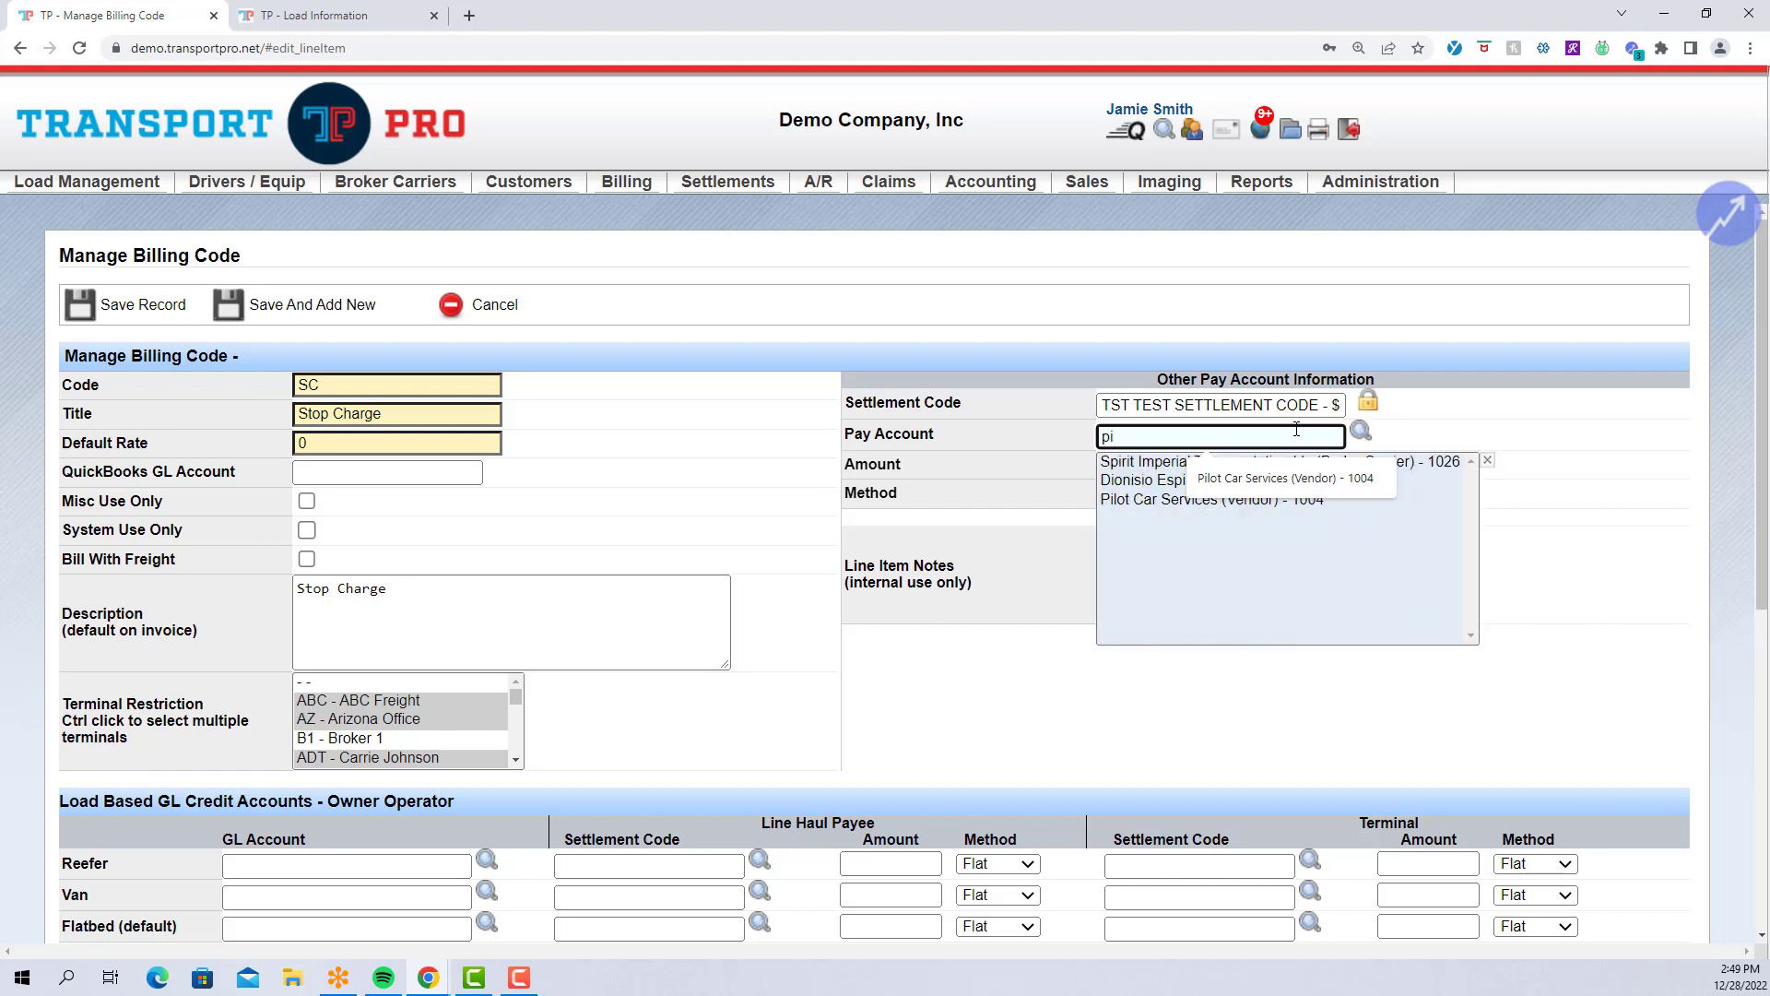
click(1337, 496)
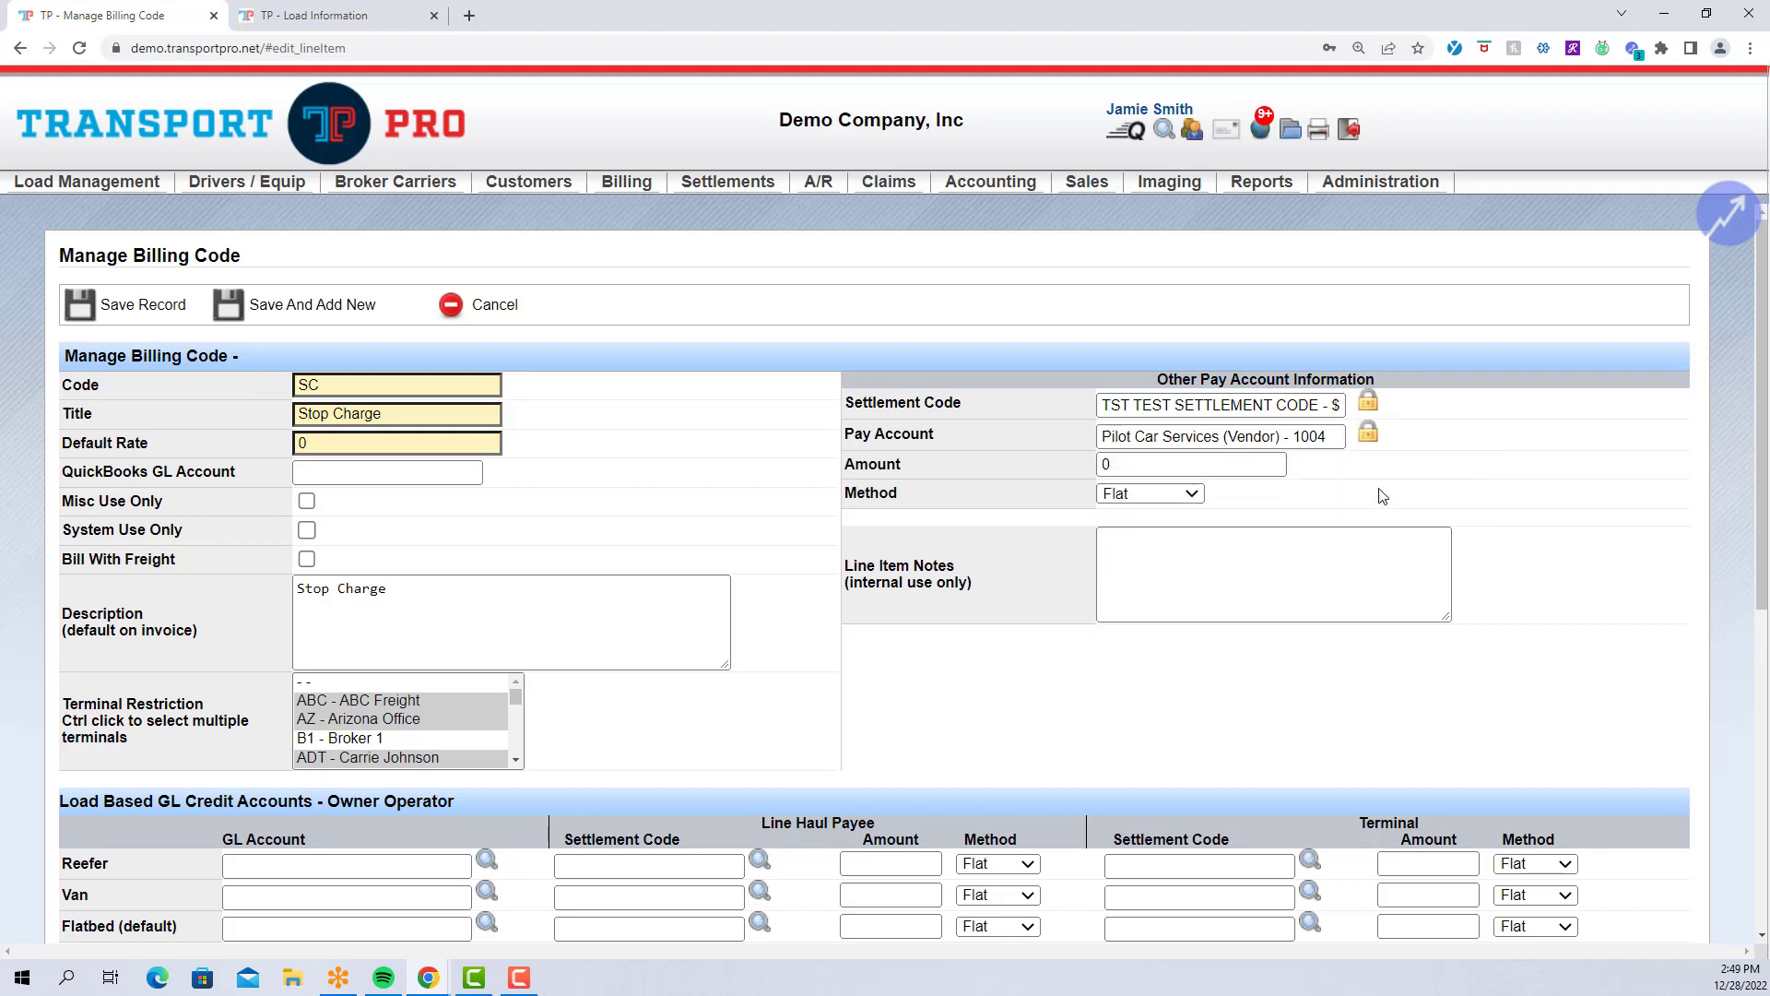
click(1296, 439)
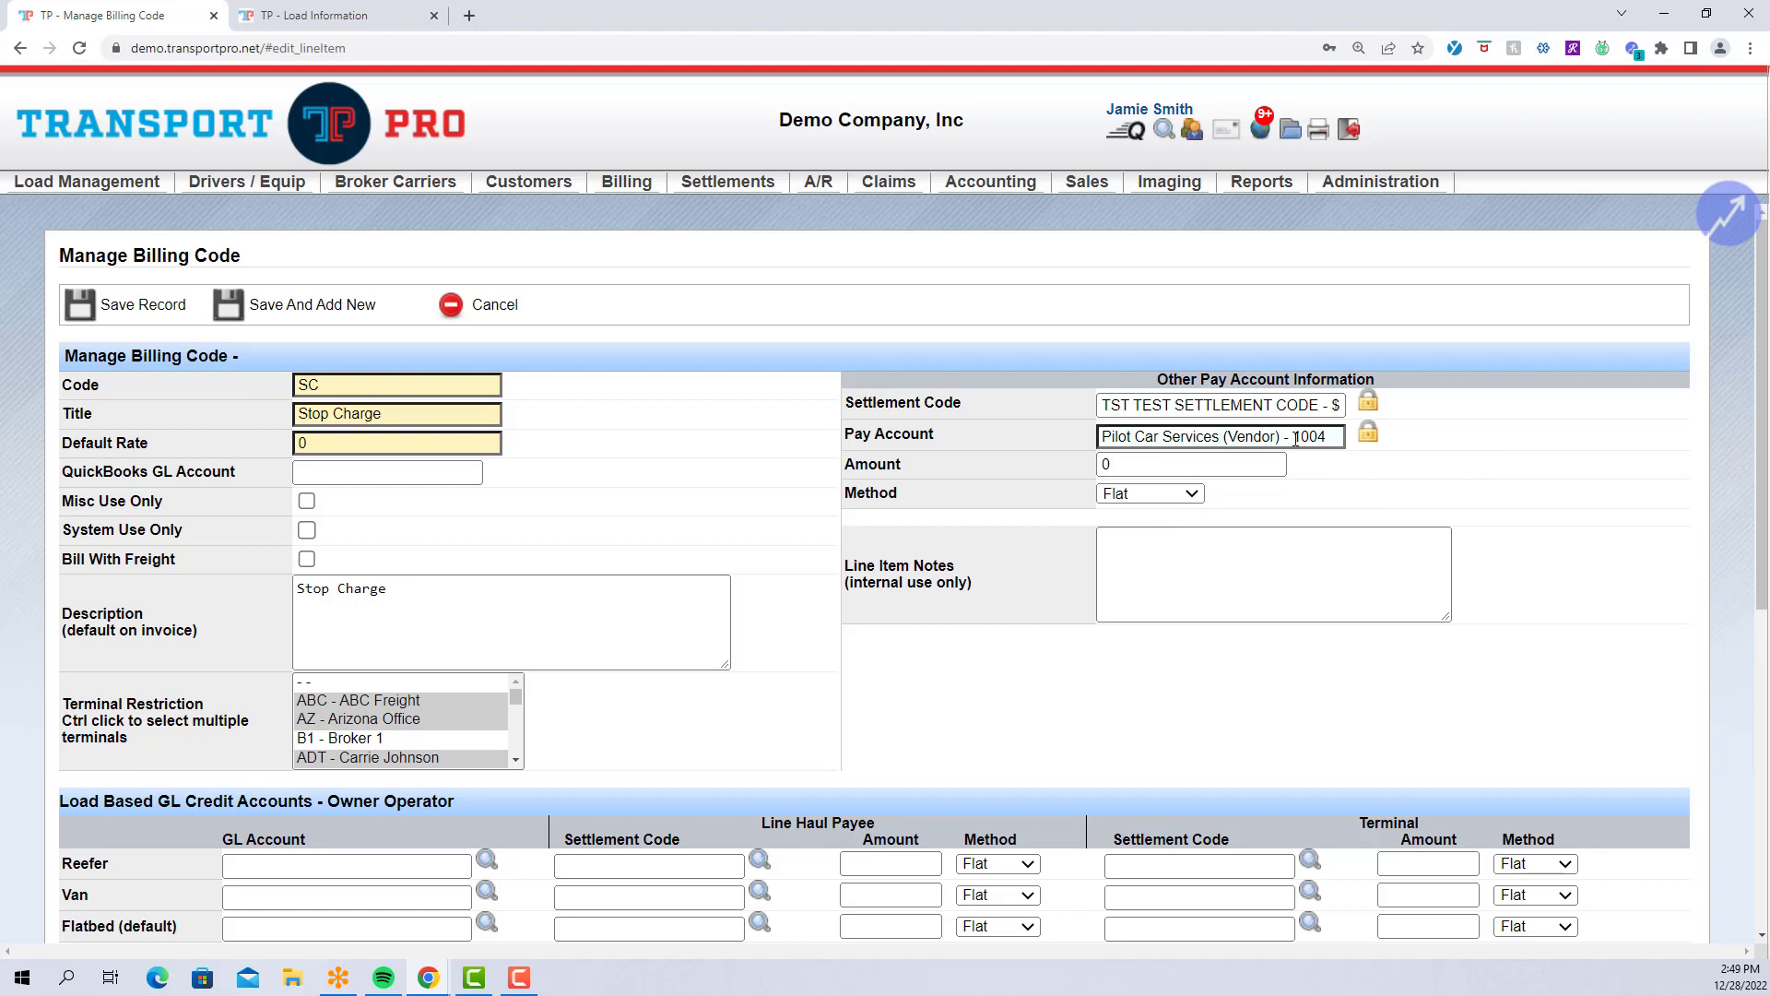
mouse_move(732, 169)
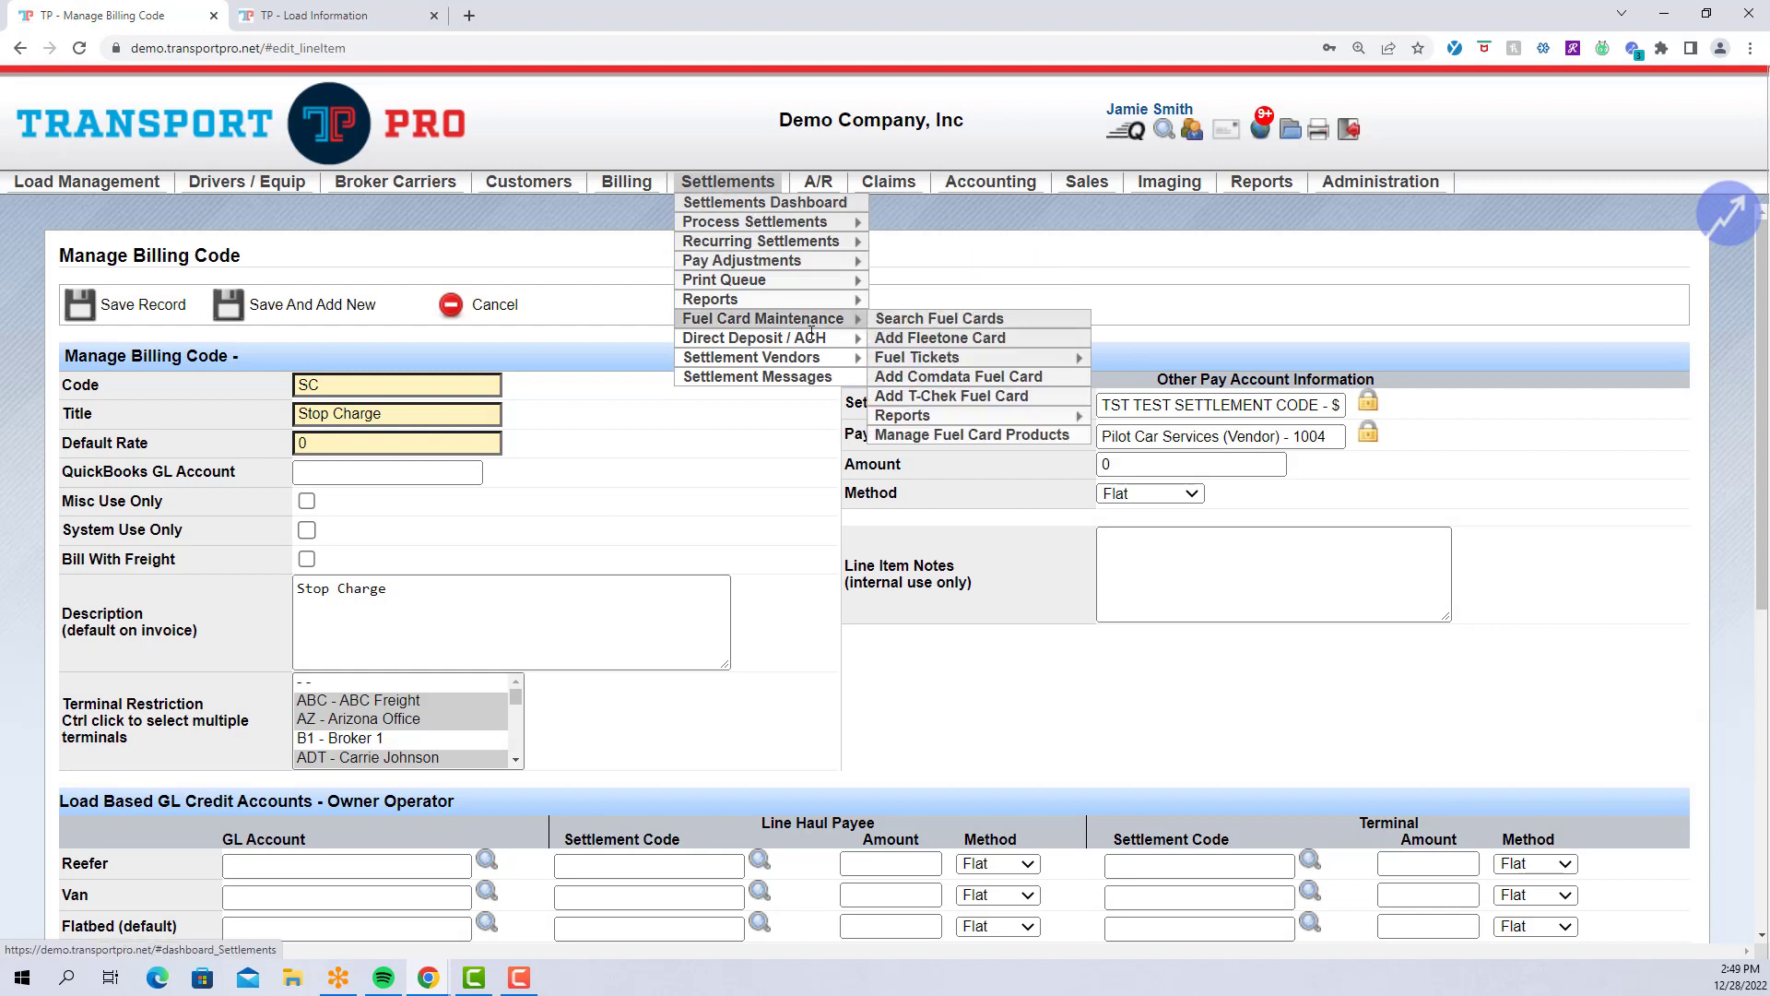
mouse_move(844, 357)
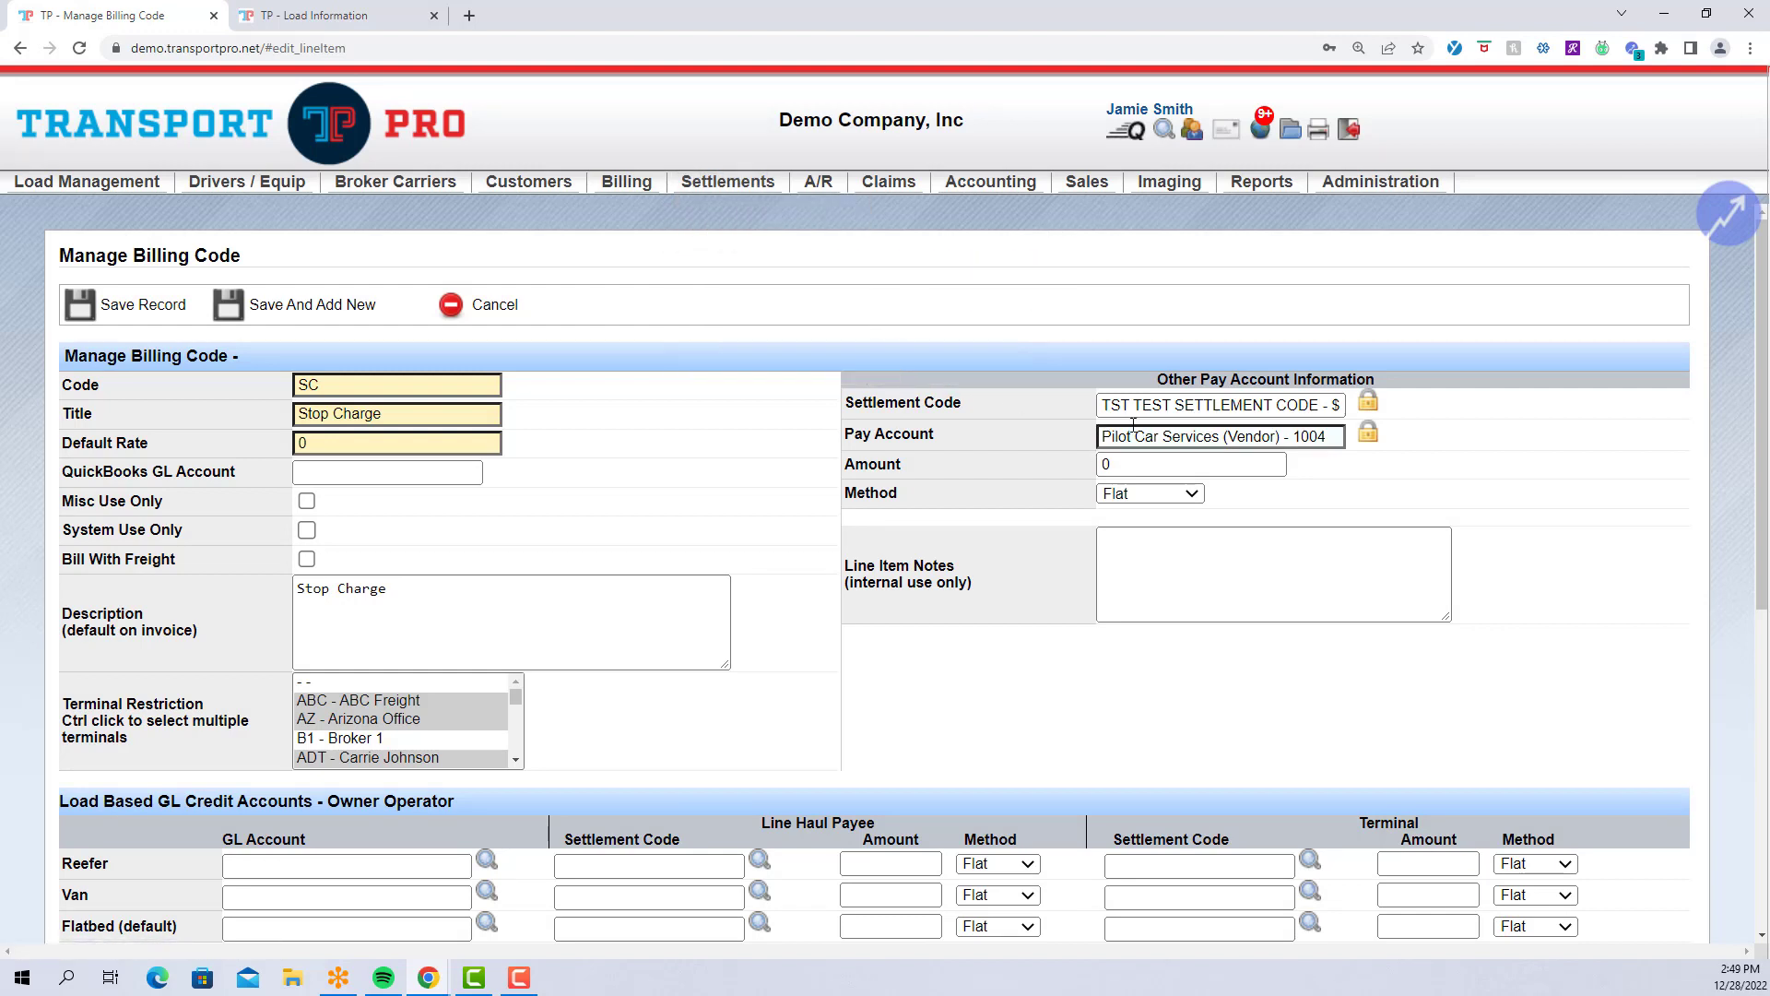
Replace the amount of 0 with 500.
click(1252, 464)
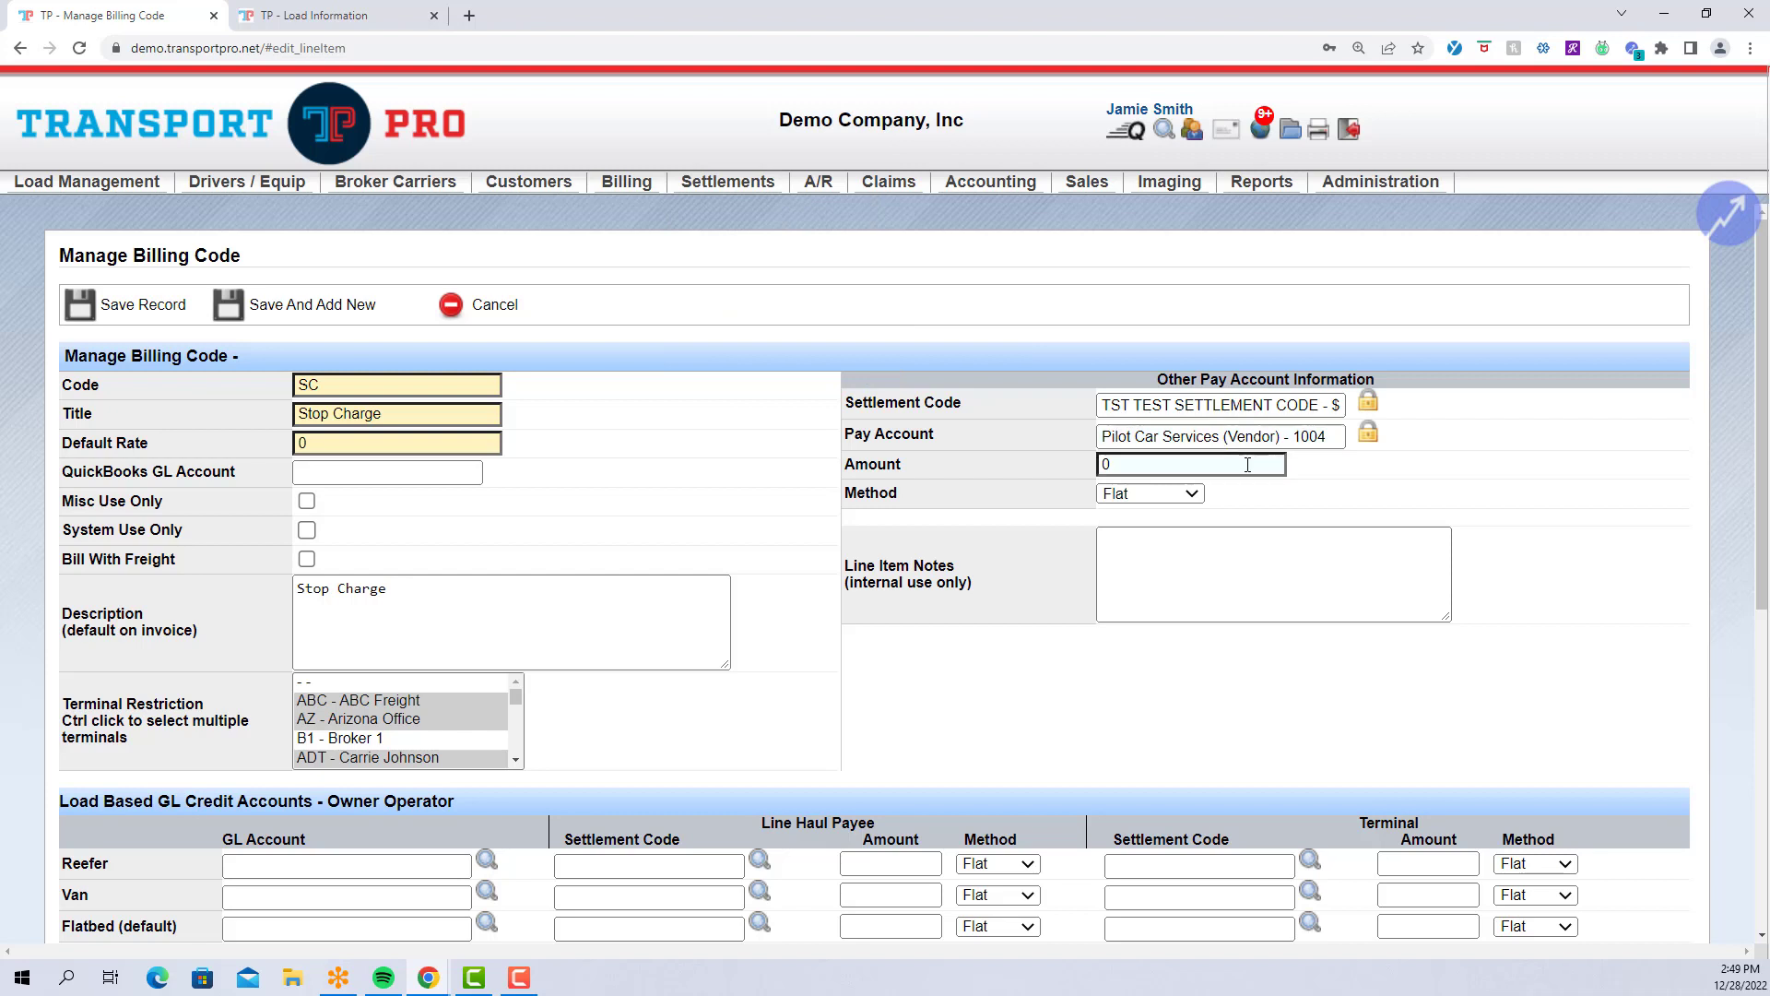
click(1248, 465)
key(BackSpace)
text(500)
click(1169, 496)
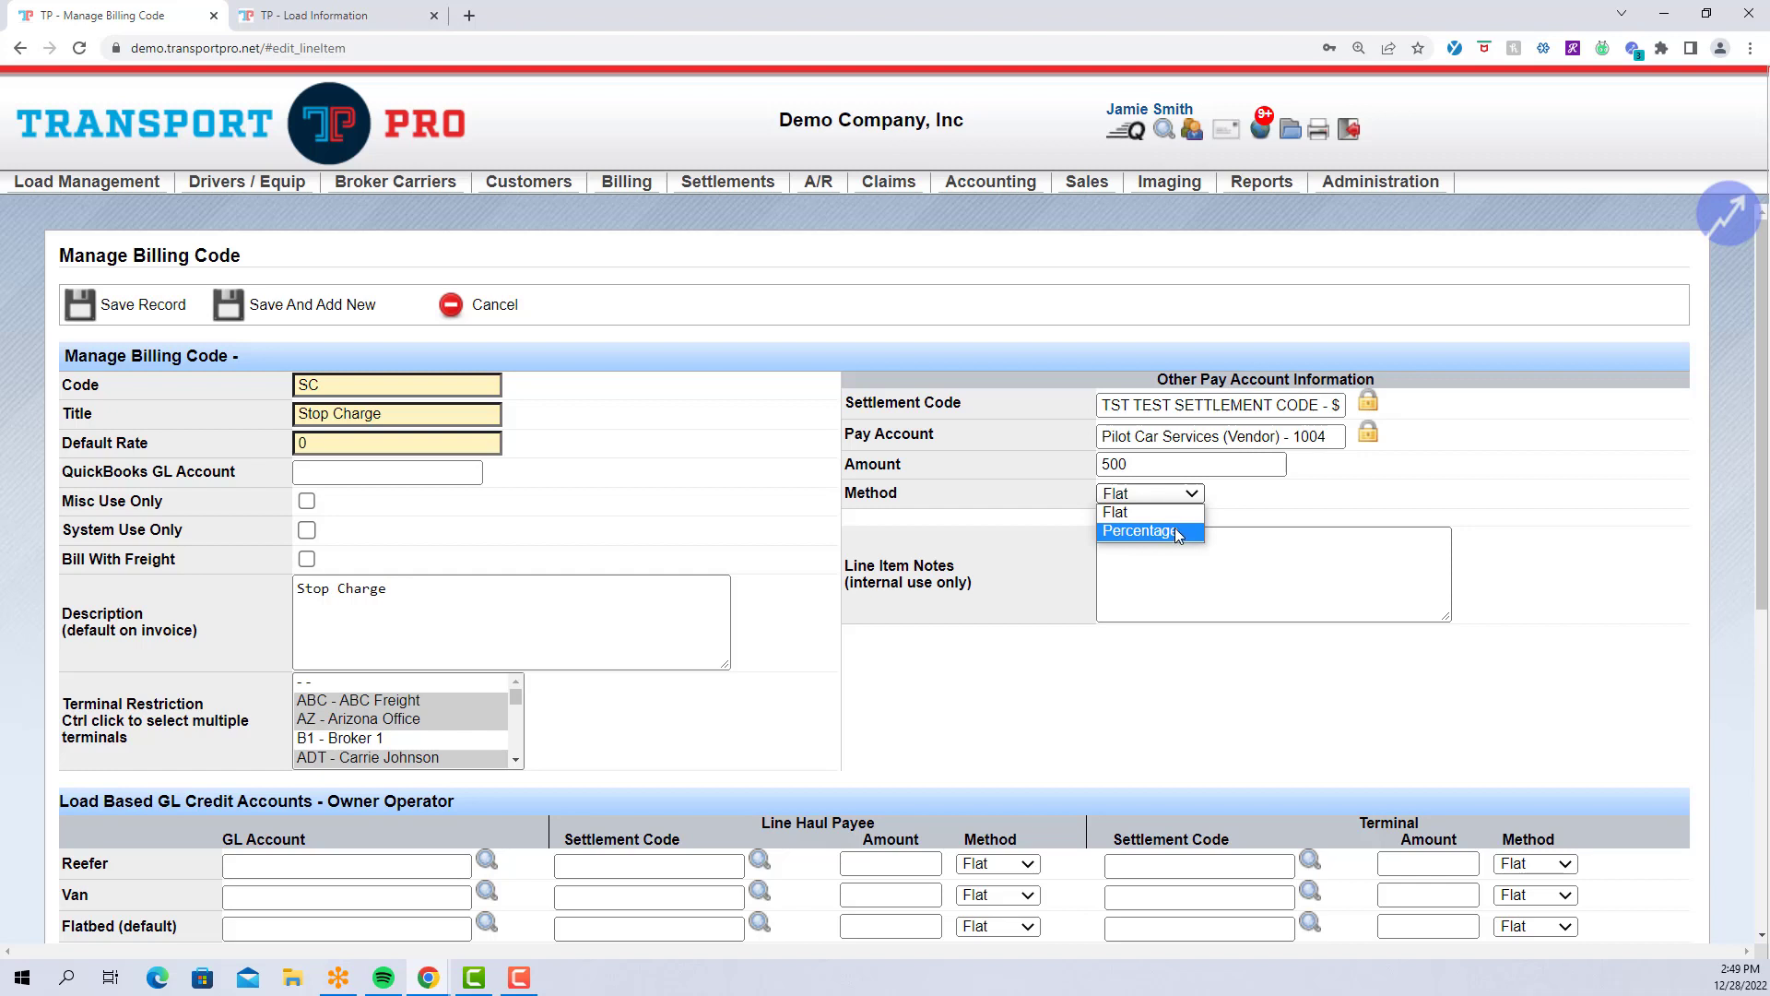
click(1165, 470)
Delete the 500 amount and clear the pay account and settlement code.
double_click(1166, 470)
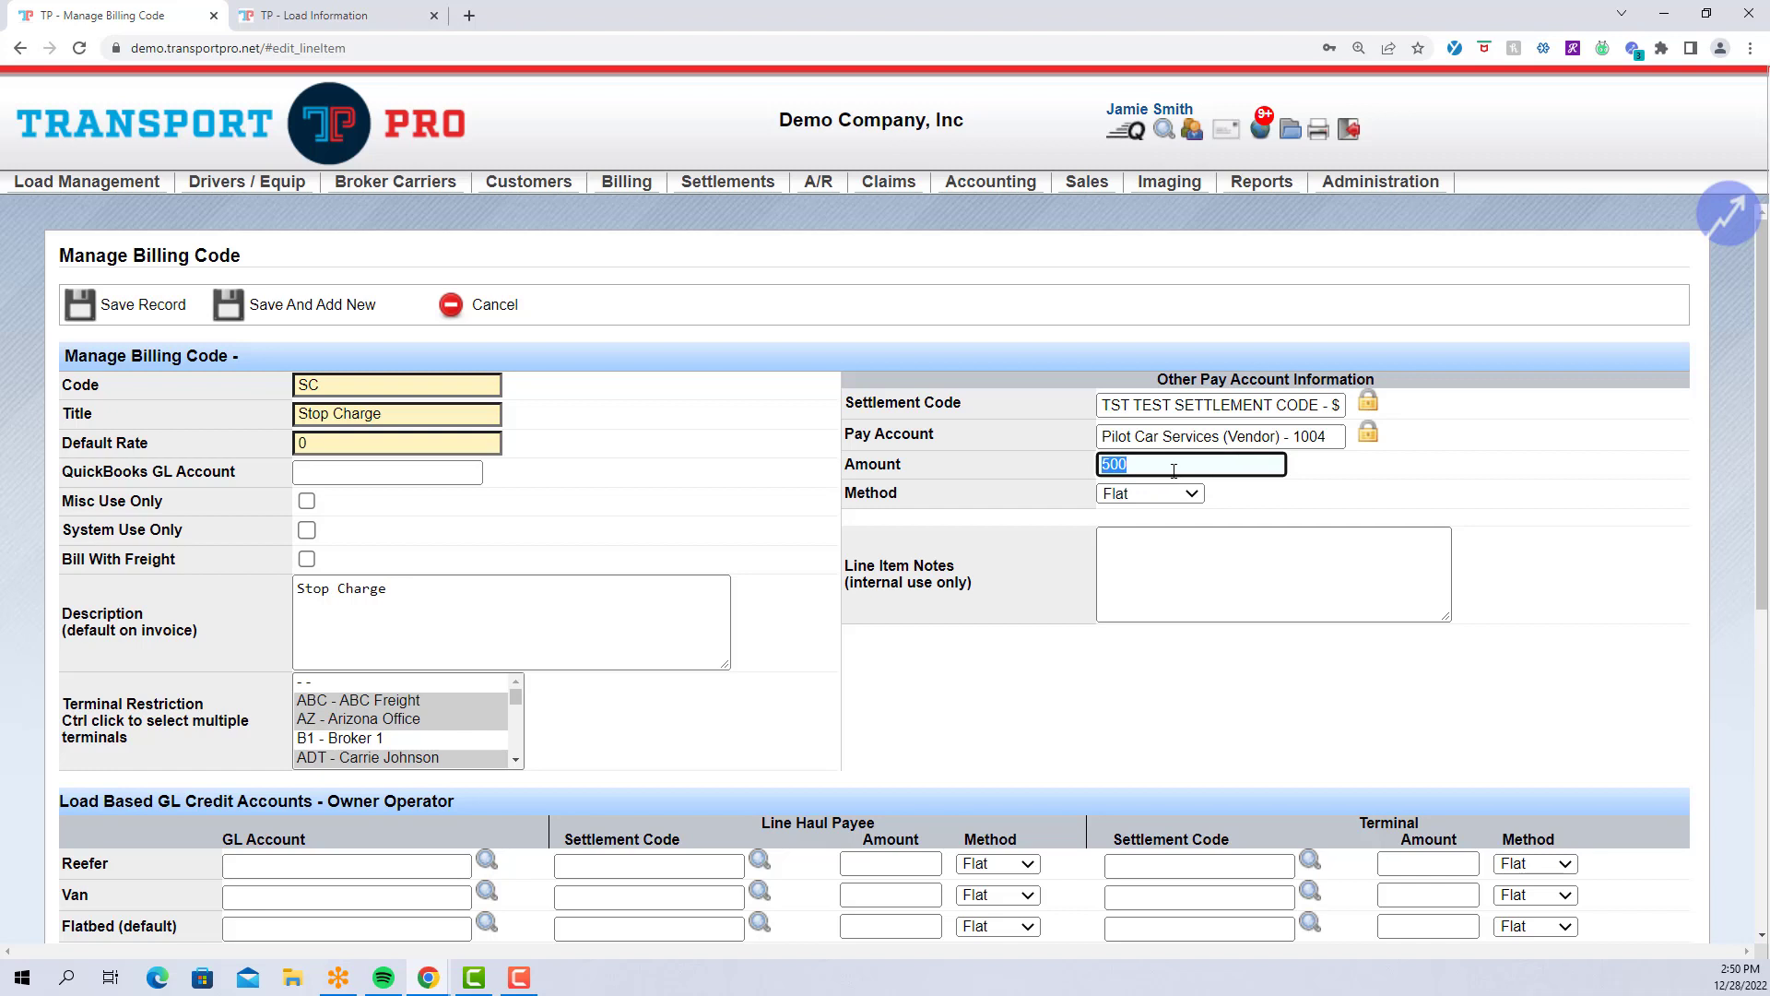
key(BackSpace)
click(1367, 432)
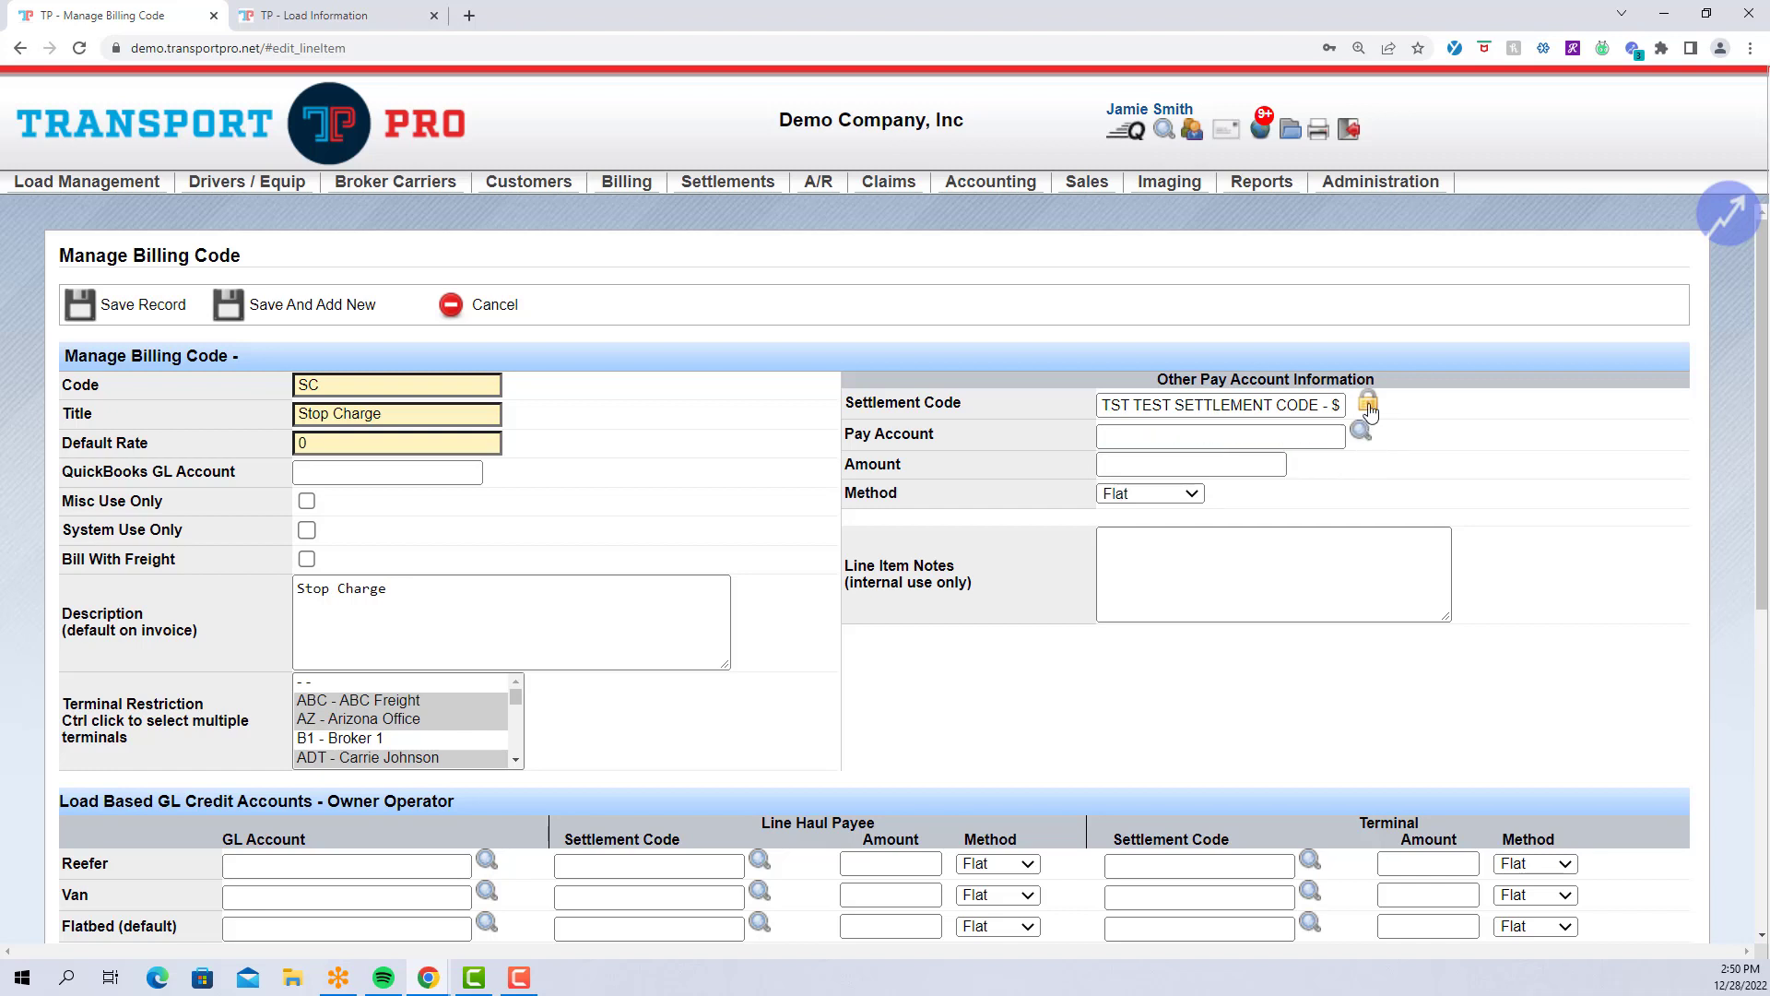
click(1367, 402)
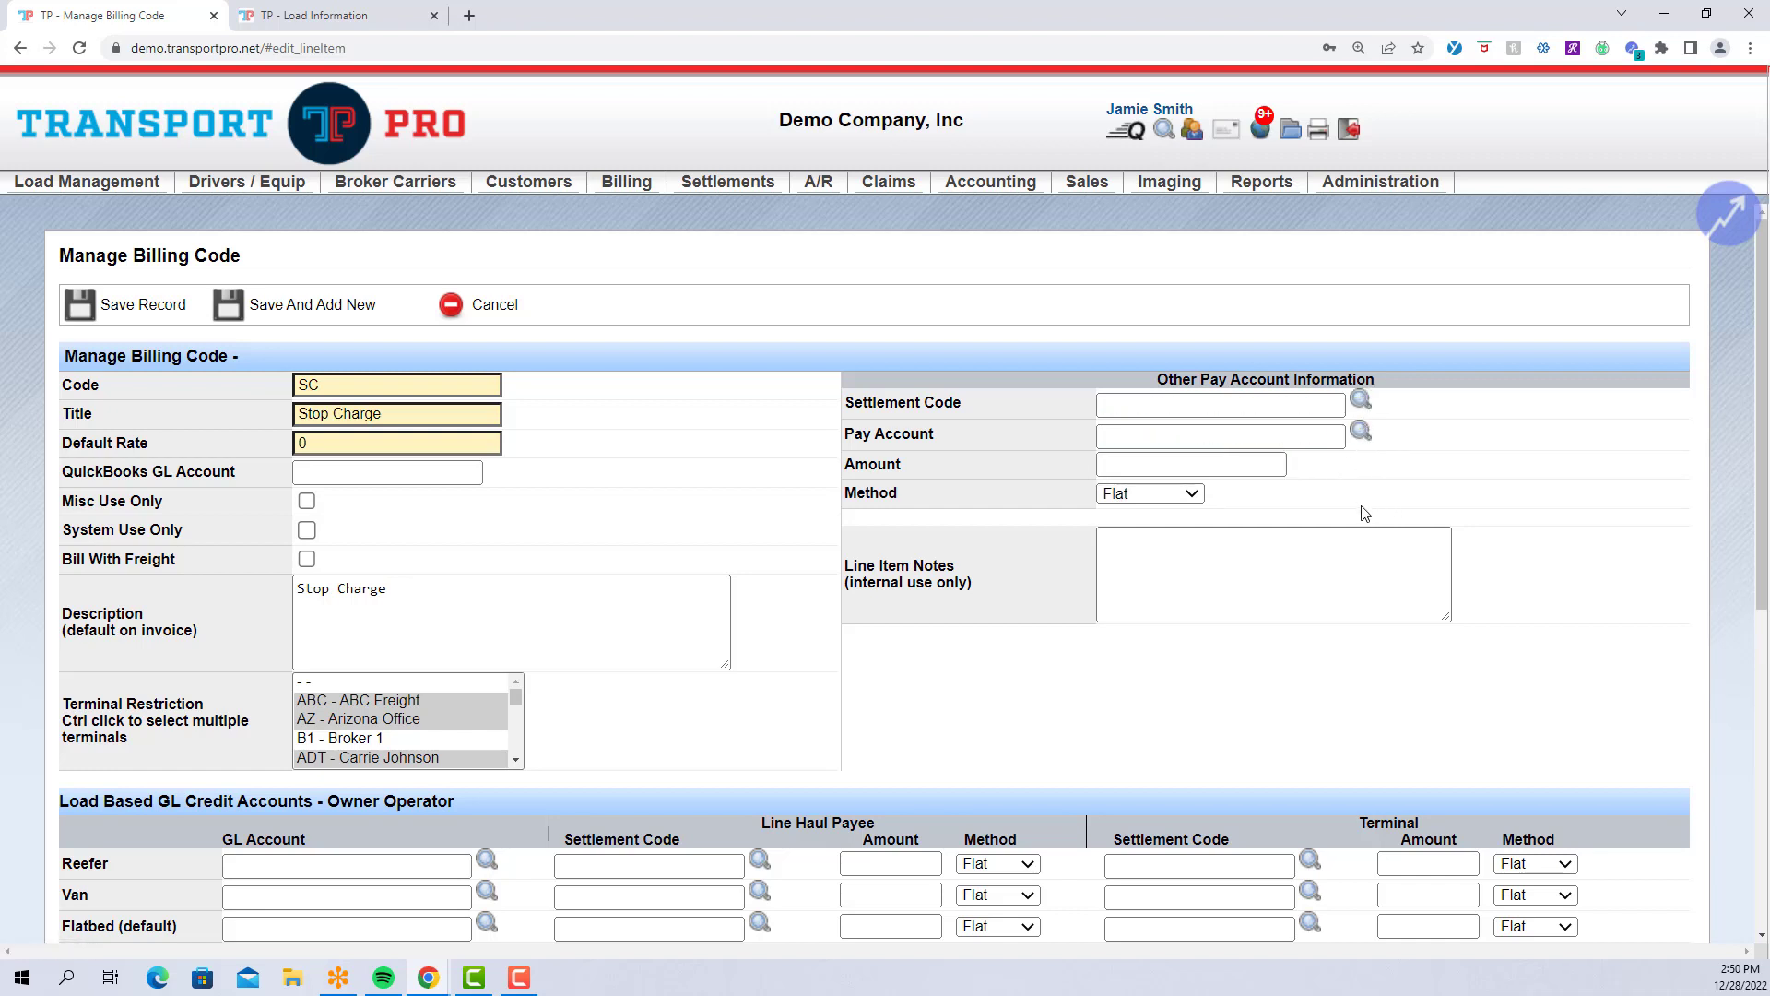
scroll(1306, 513, down, 1)
click(1182, 472)
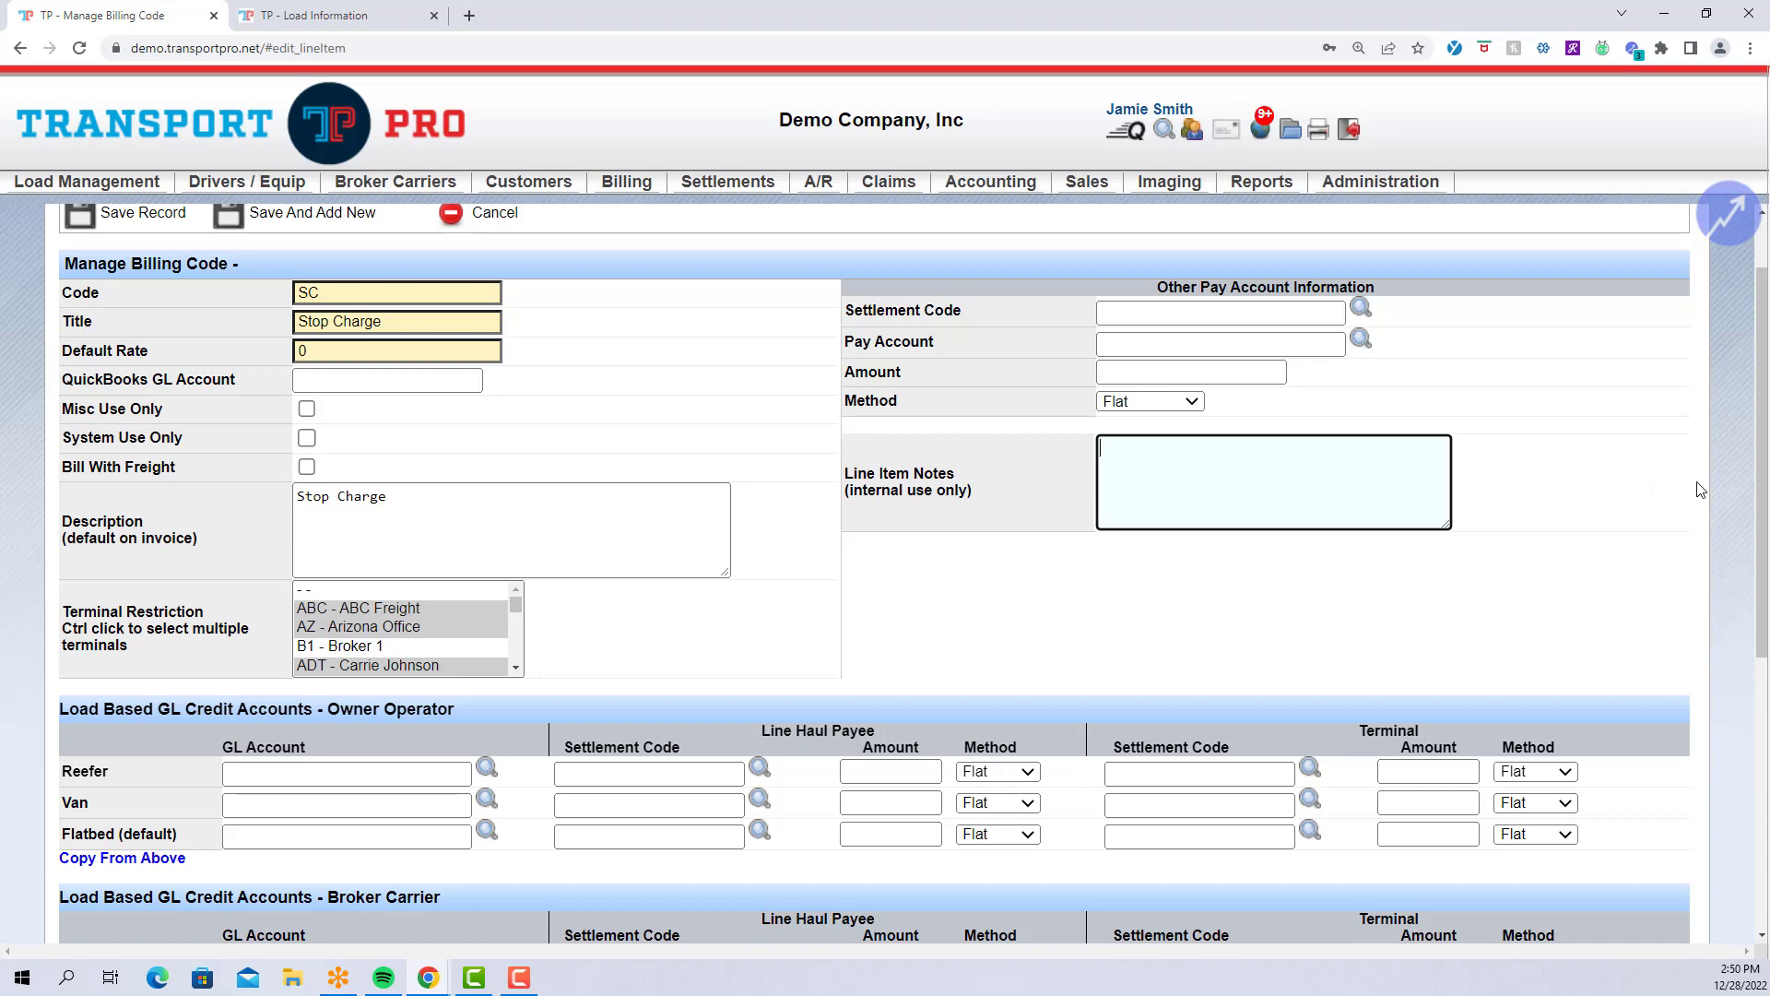
scroll(1701, 490, down, 2)
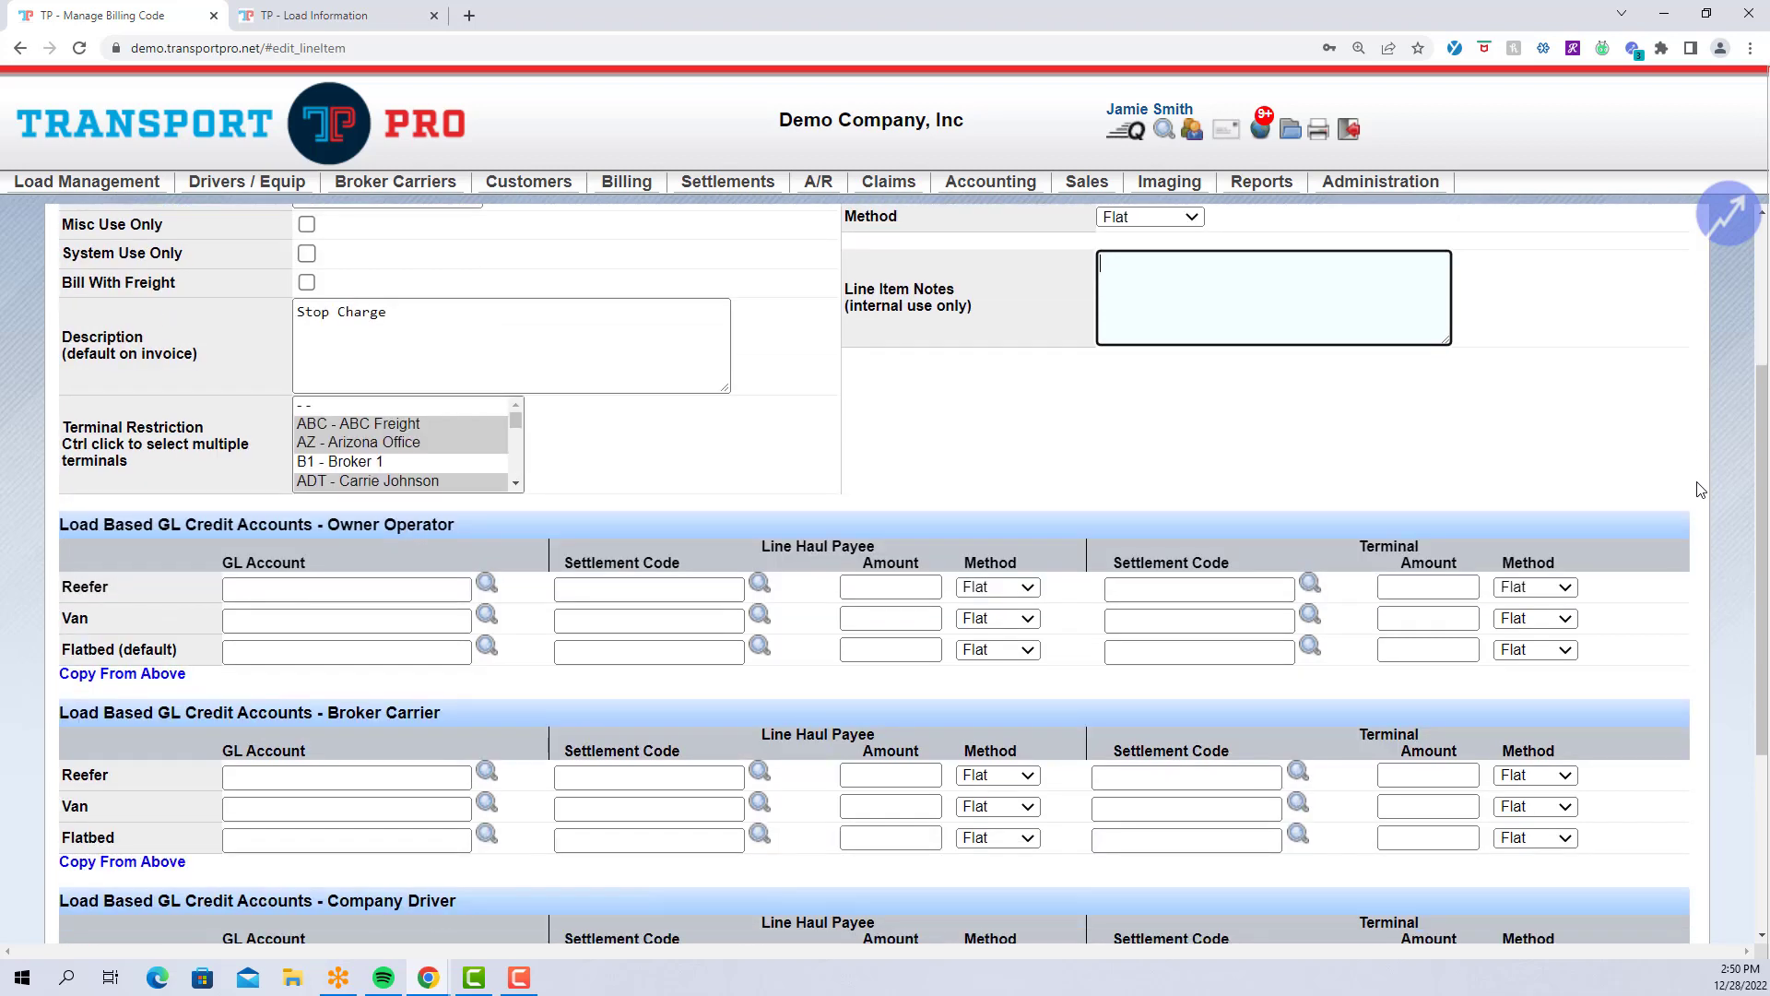
scroll(1701, 490, down, 1)
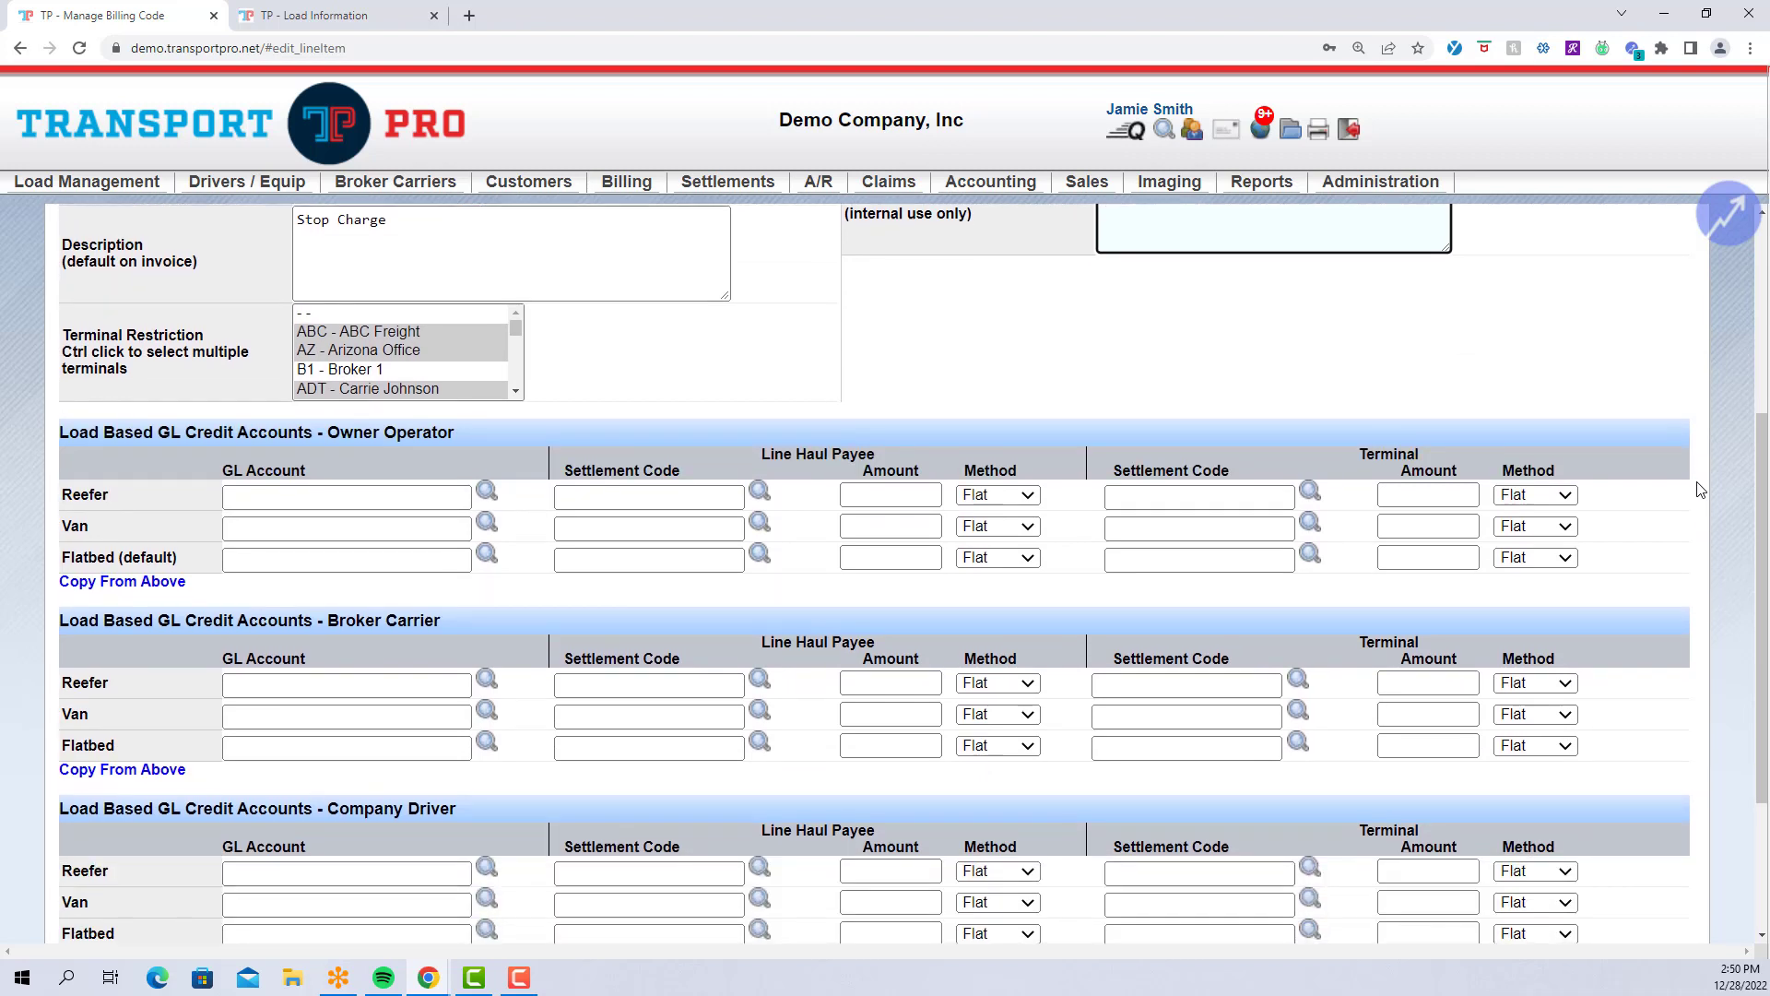
scroll(1701, 490, down, 1)
scroll(1701, 490, down, 1)
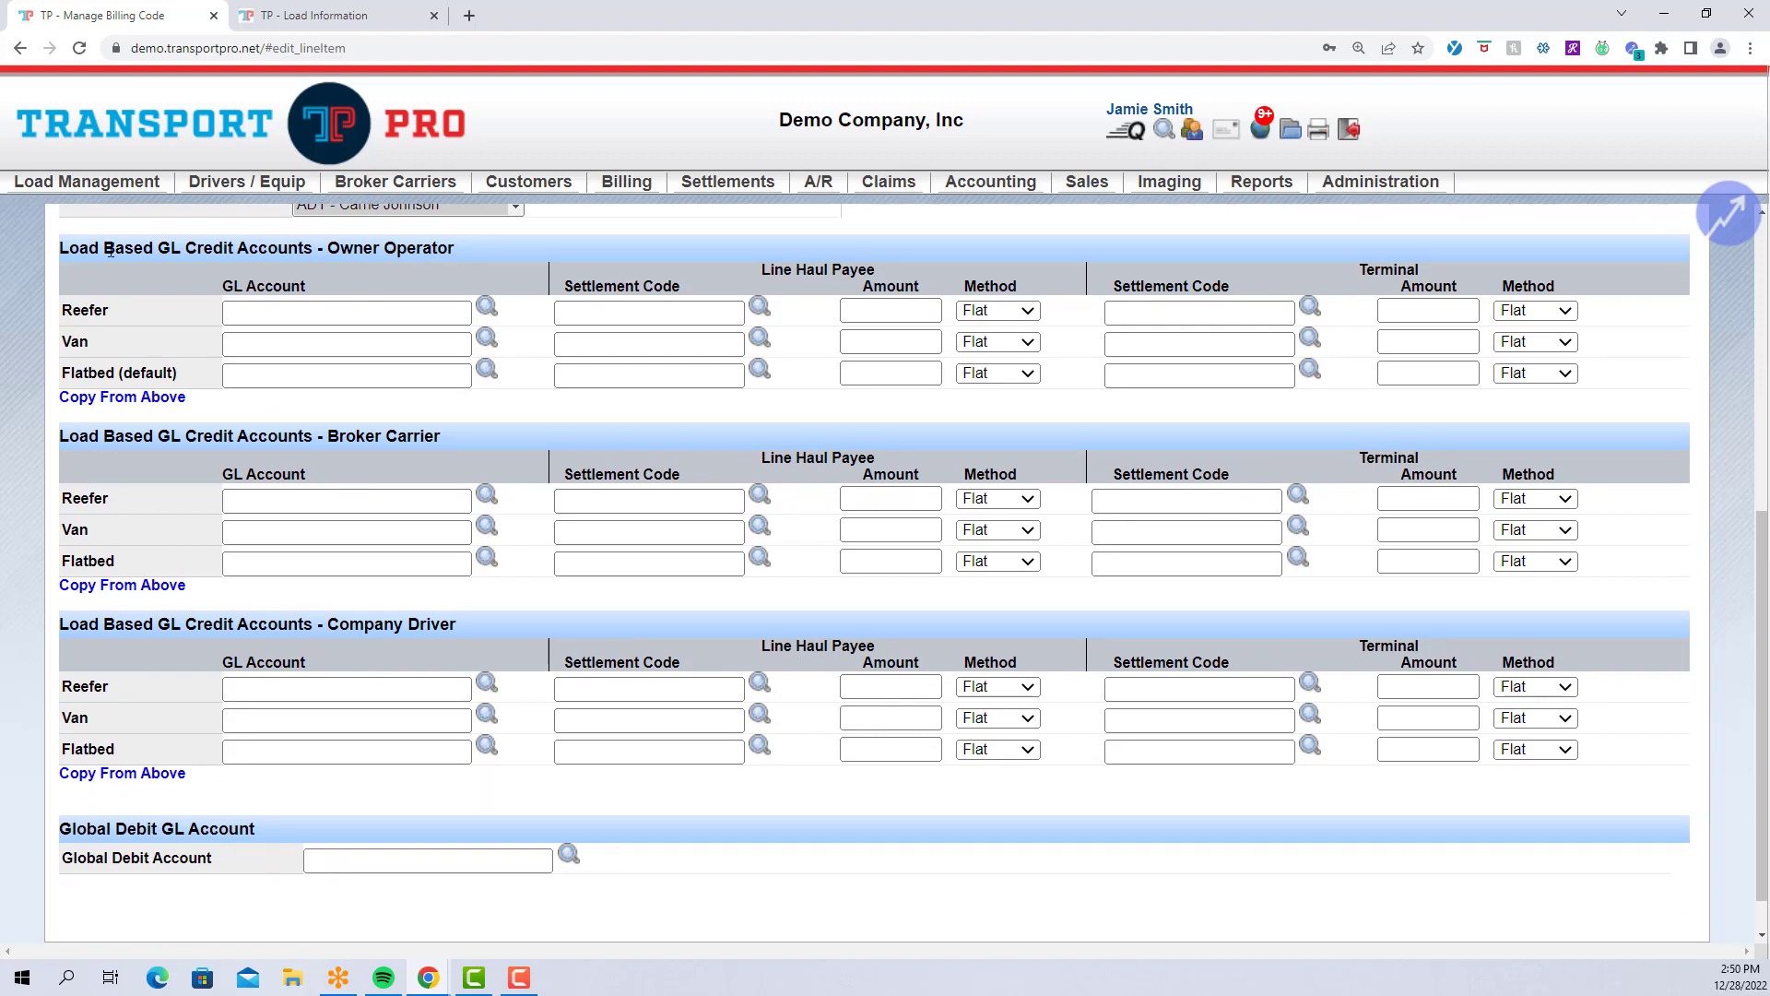
drag(65, 248, 504, 261)
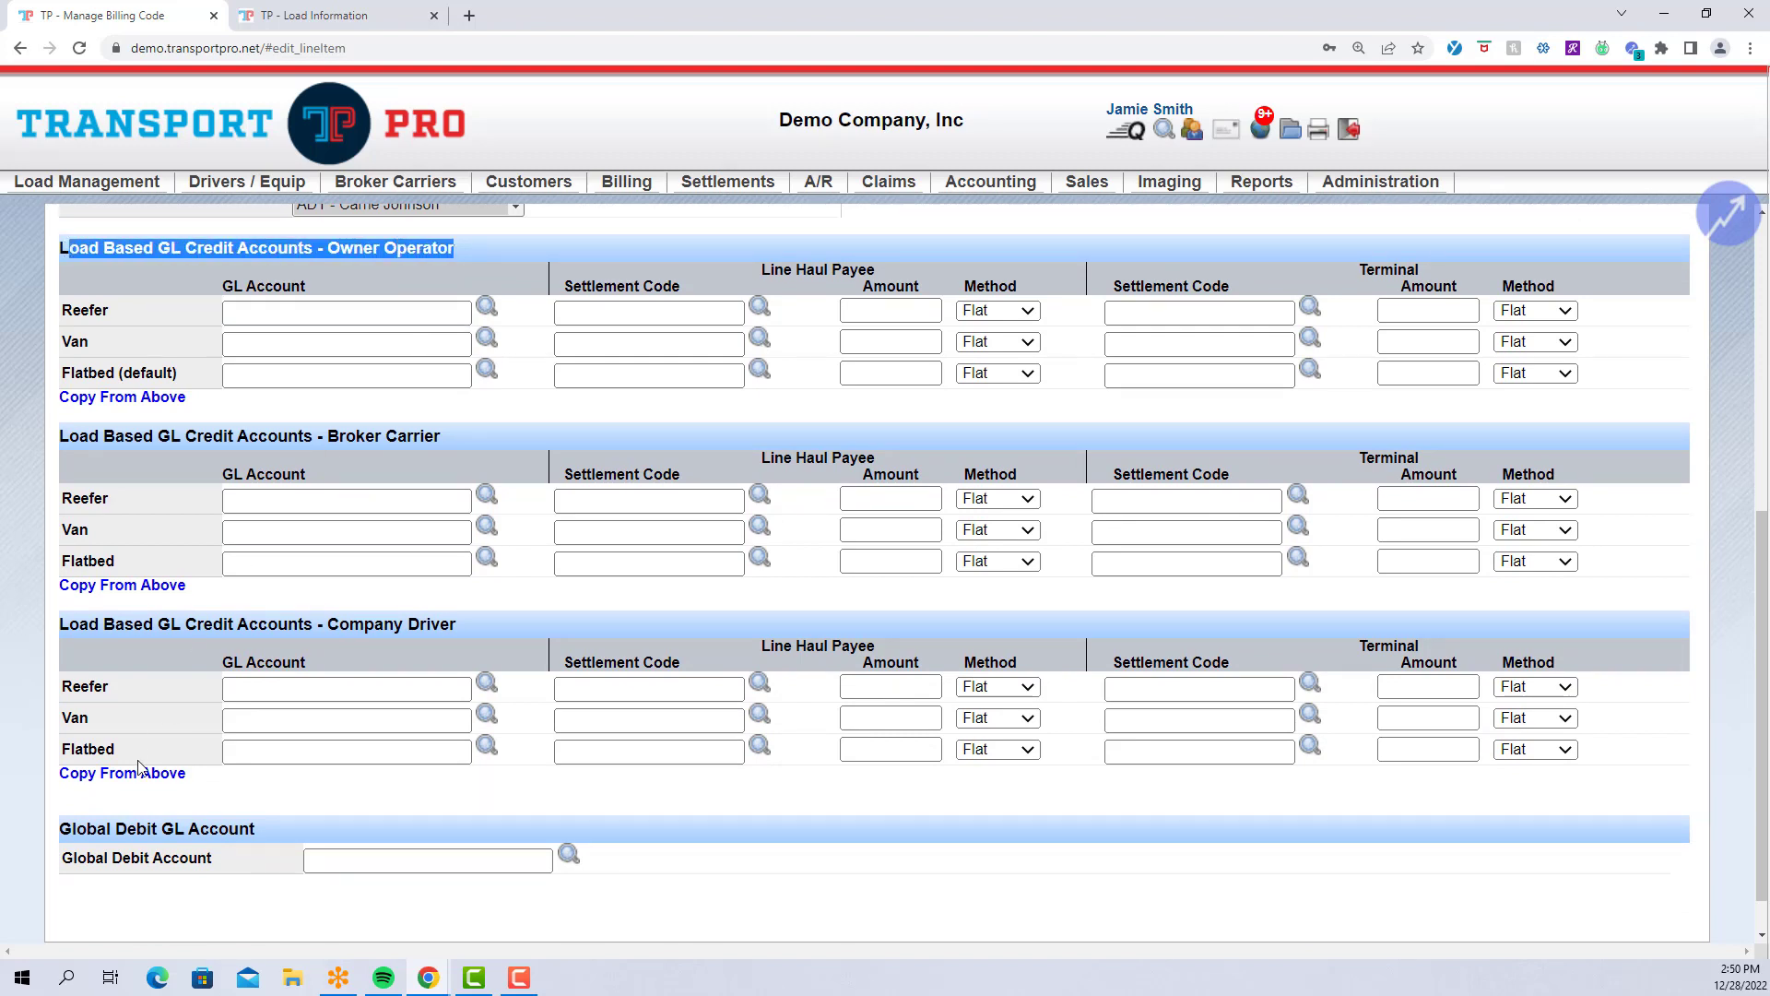
drag(62, 834, 334, 835)
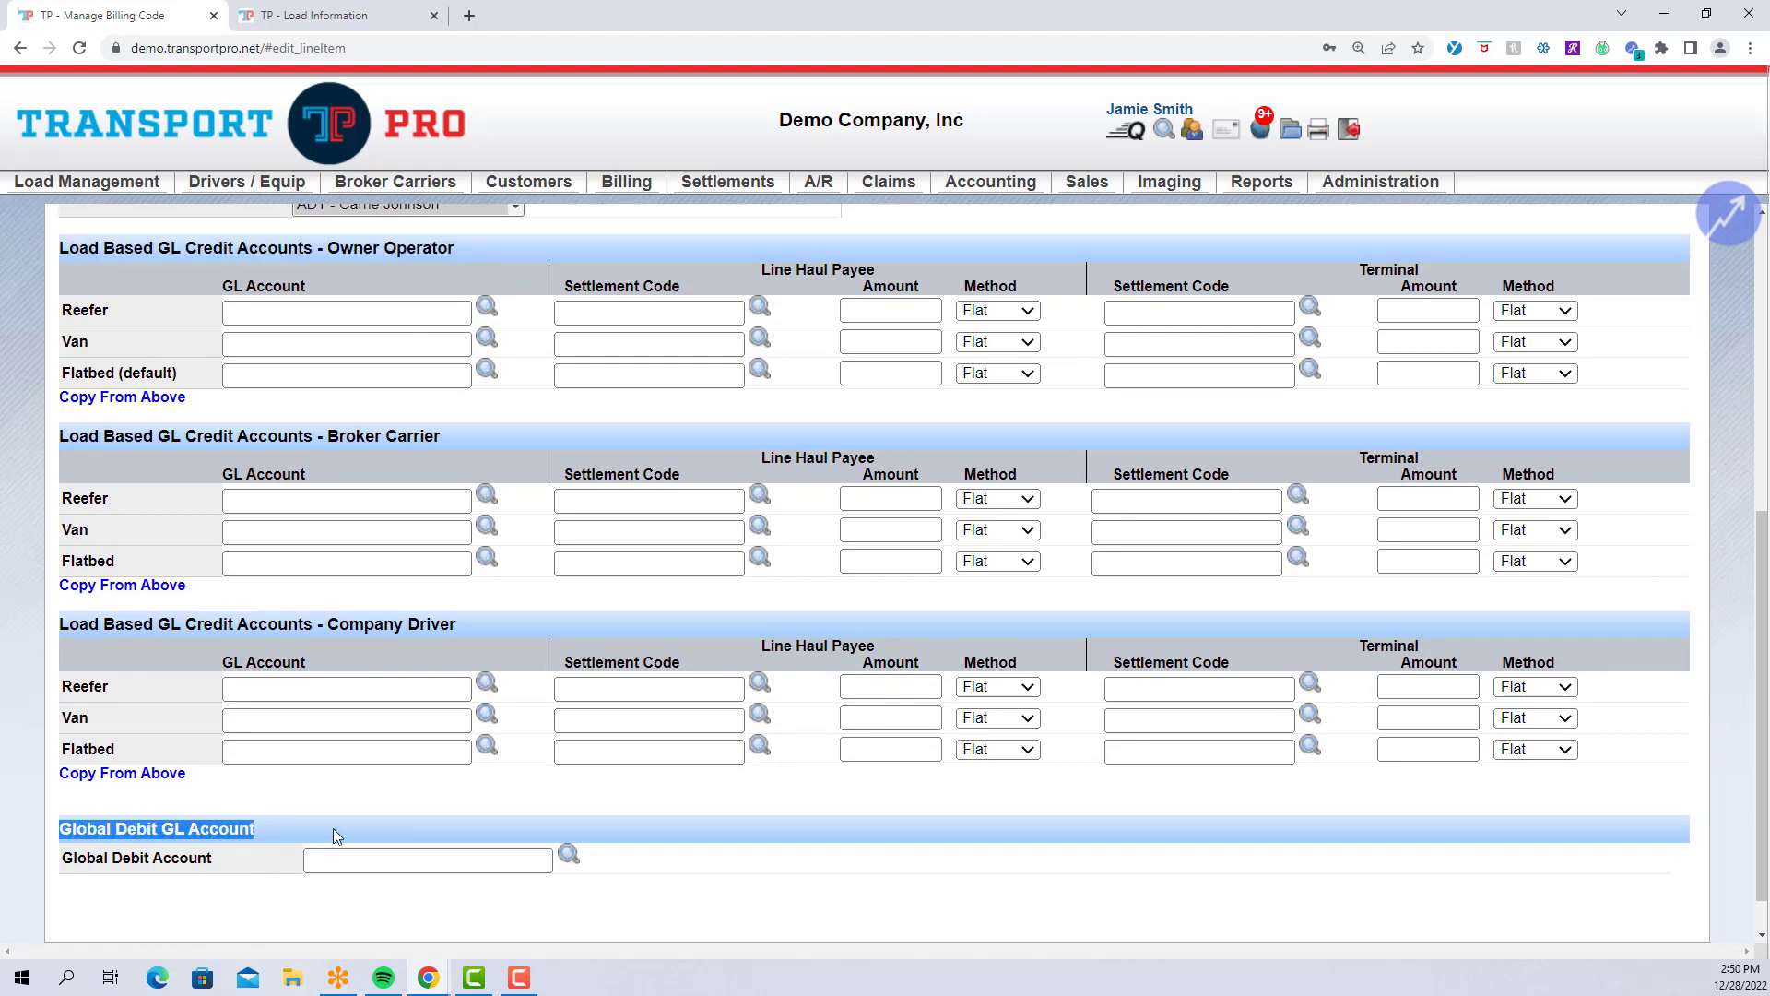
click(333, 835)
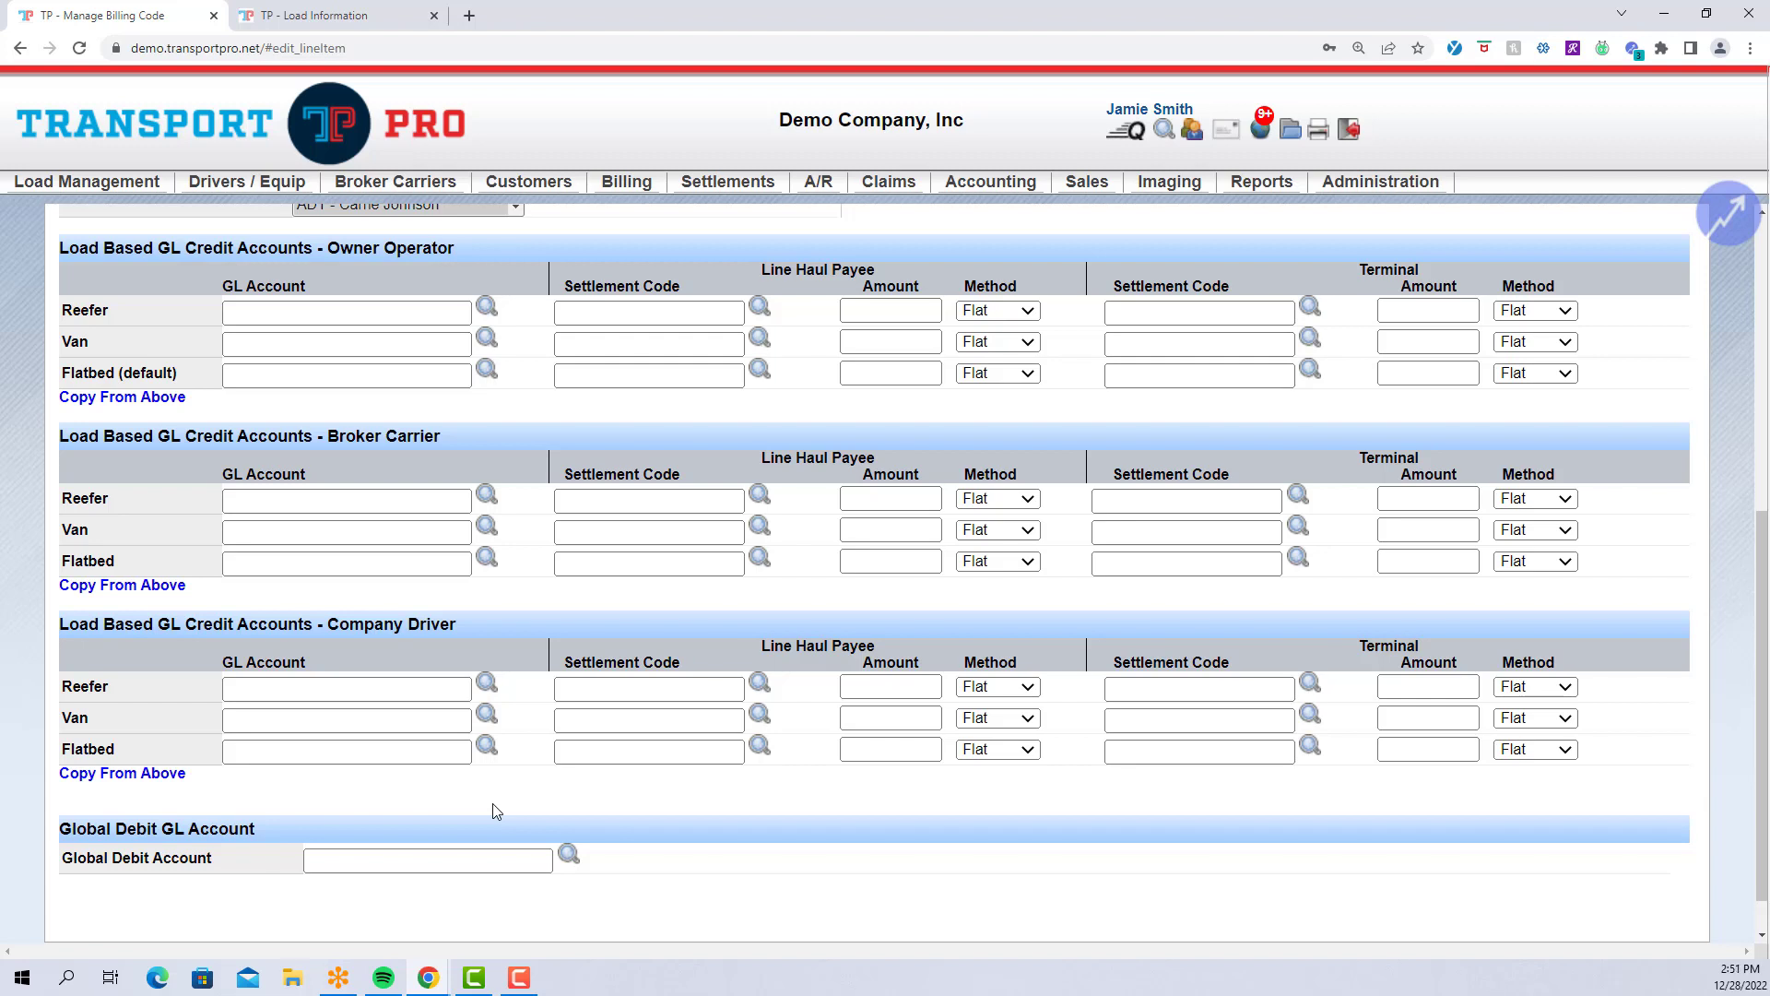
Set the owner operator Flatbed GL account to 31-0-0000 FRT REV BR Flat Line Haul.
click(417, 376)
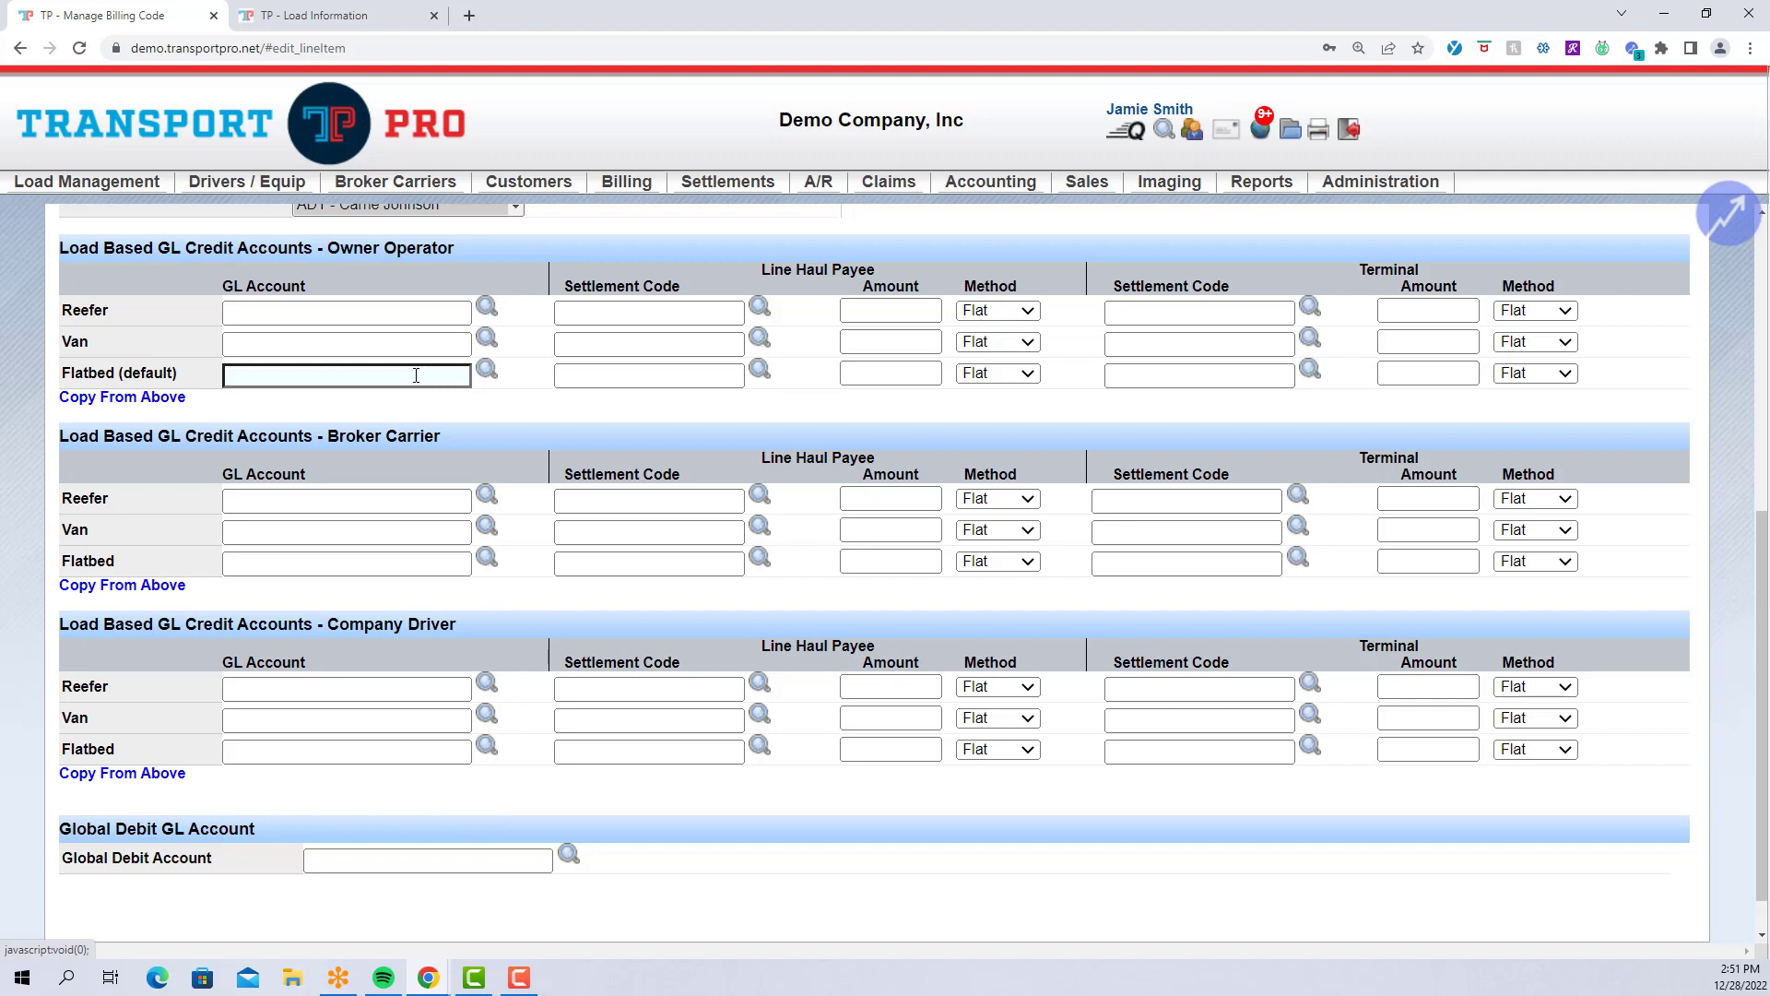
text(31-)
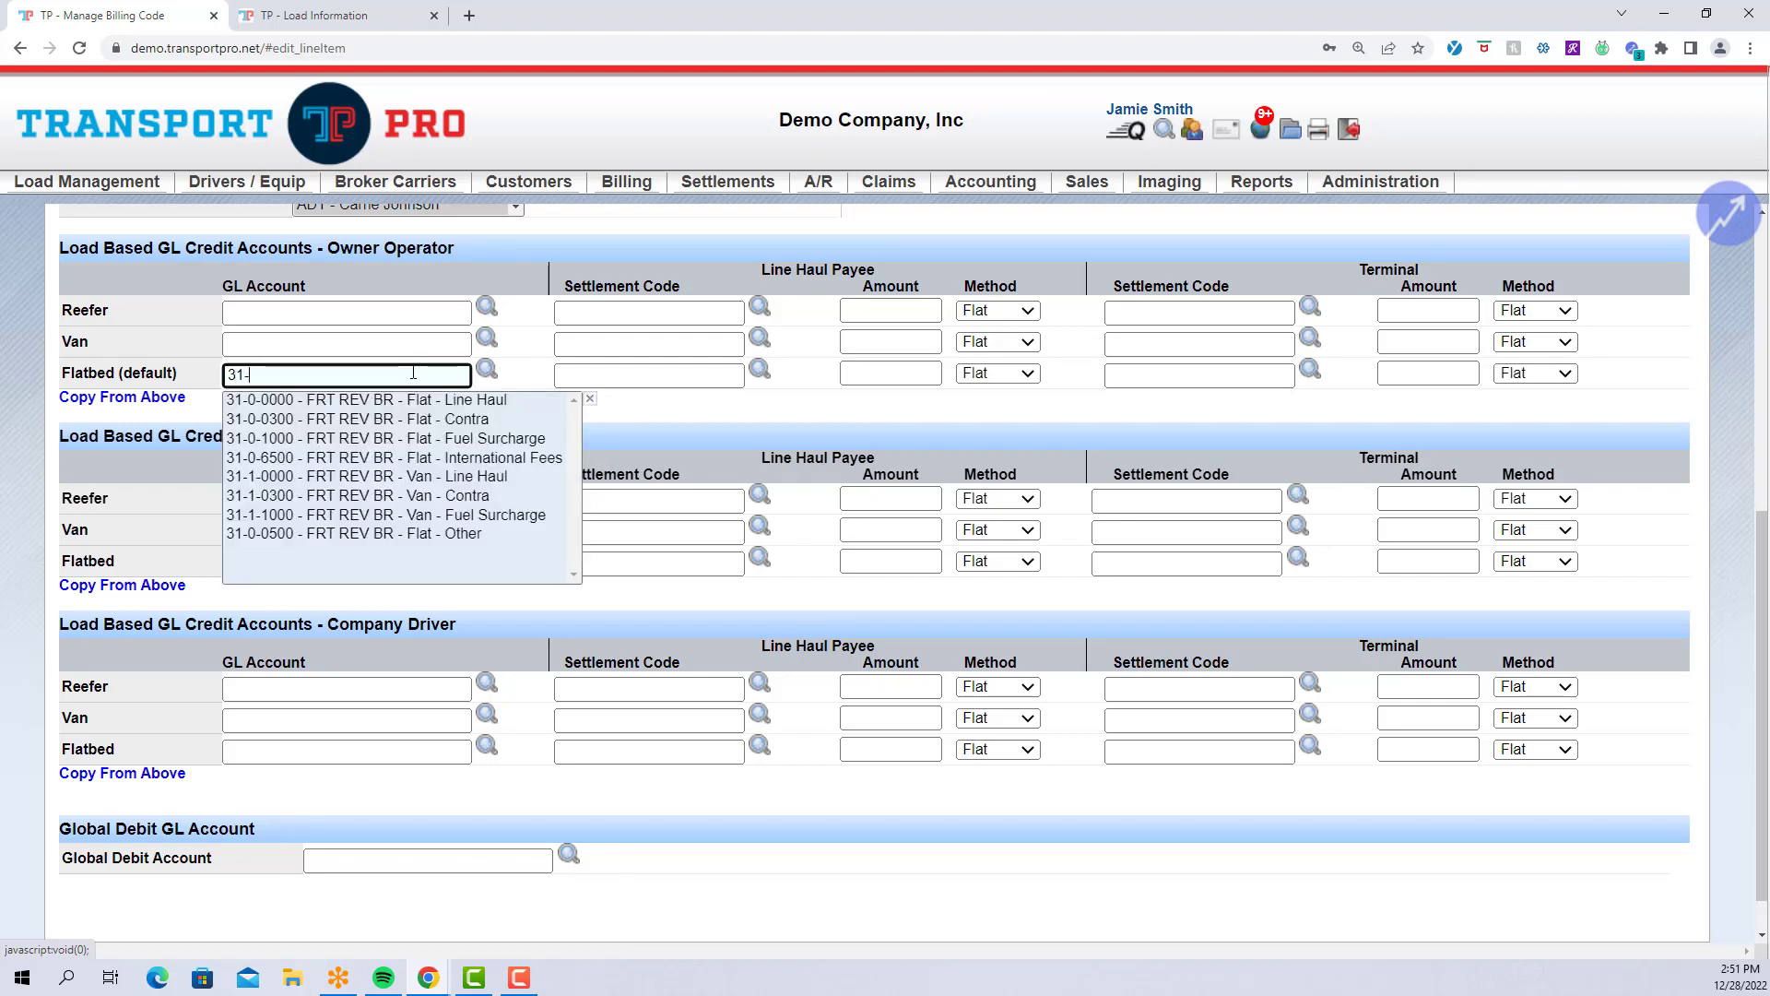
text(-)
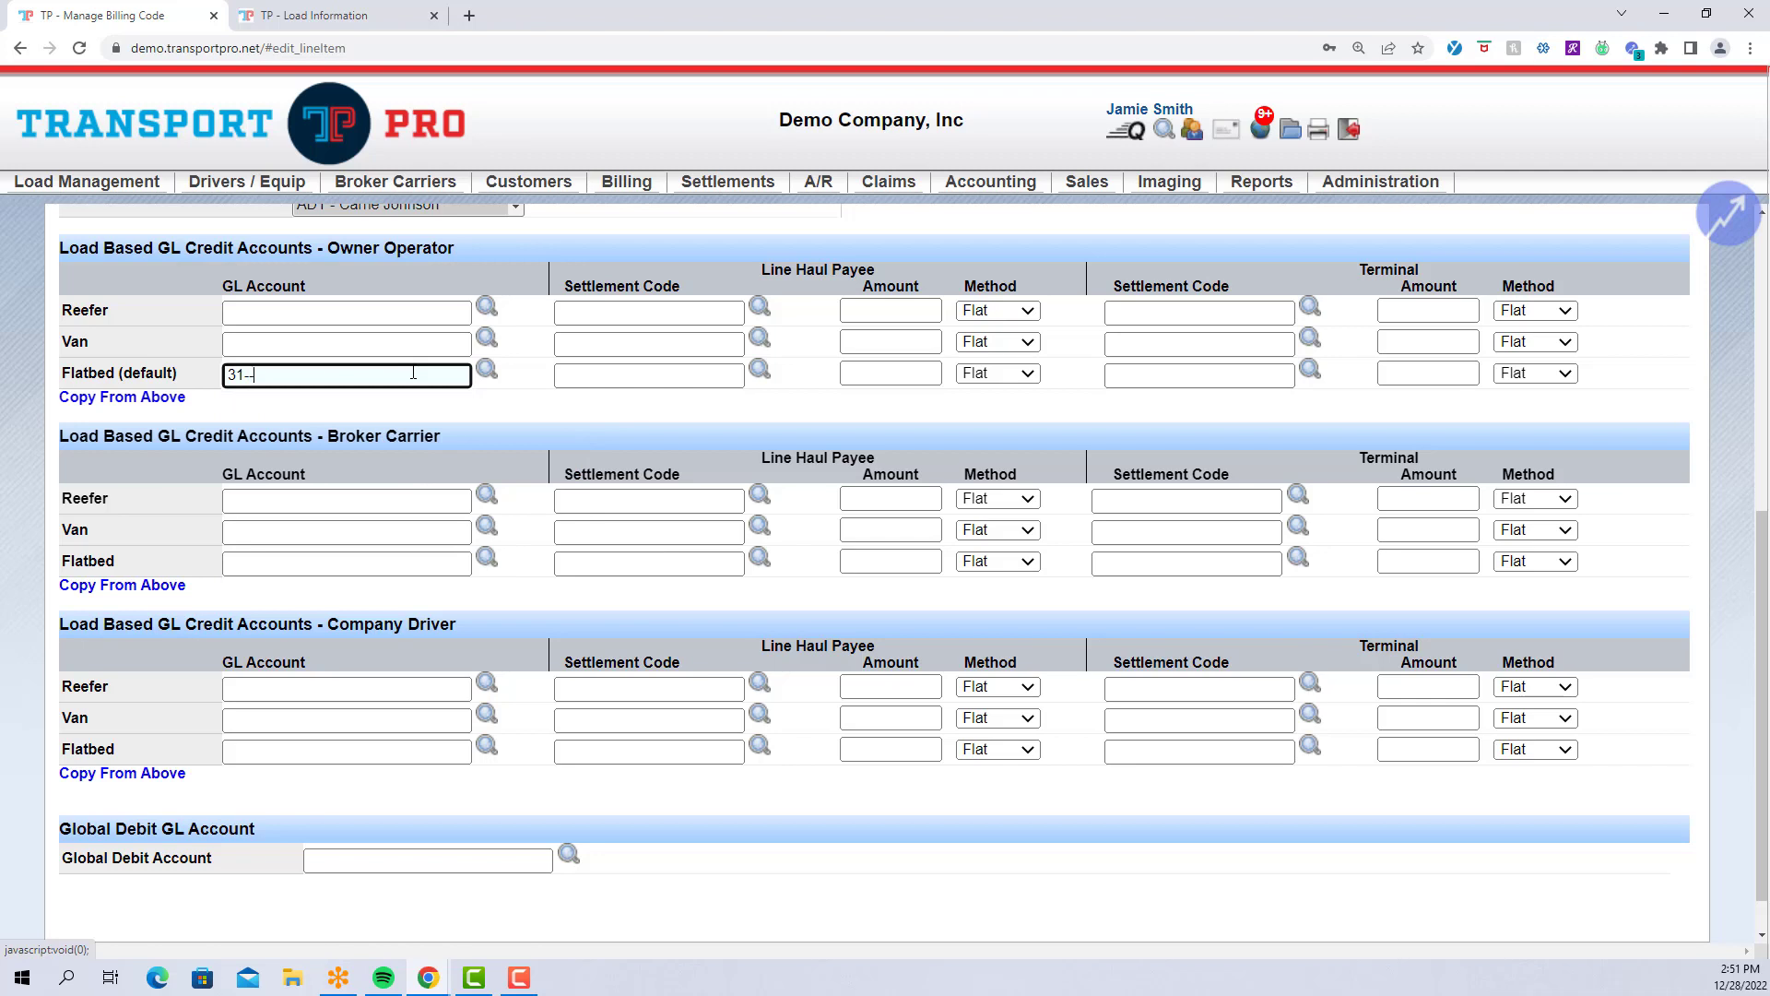
key(BackSpace)
text(0)
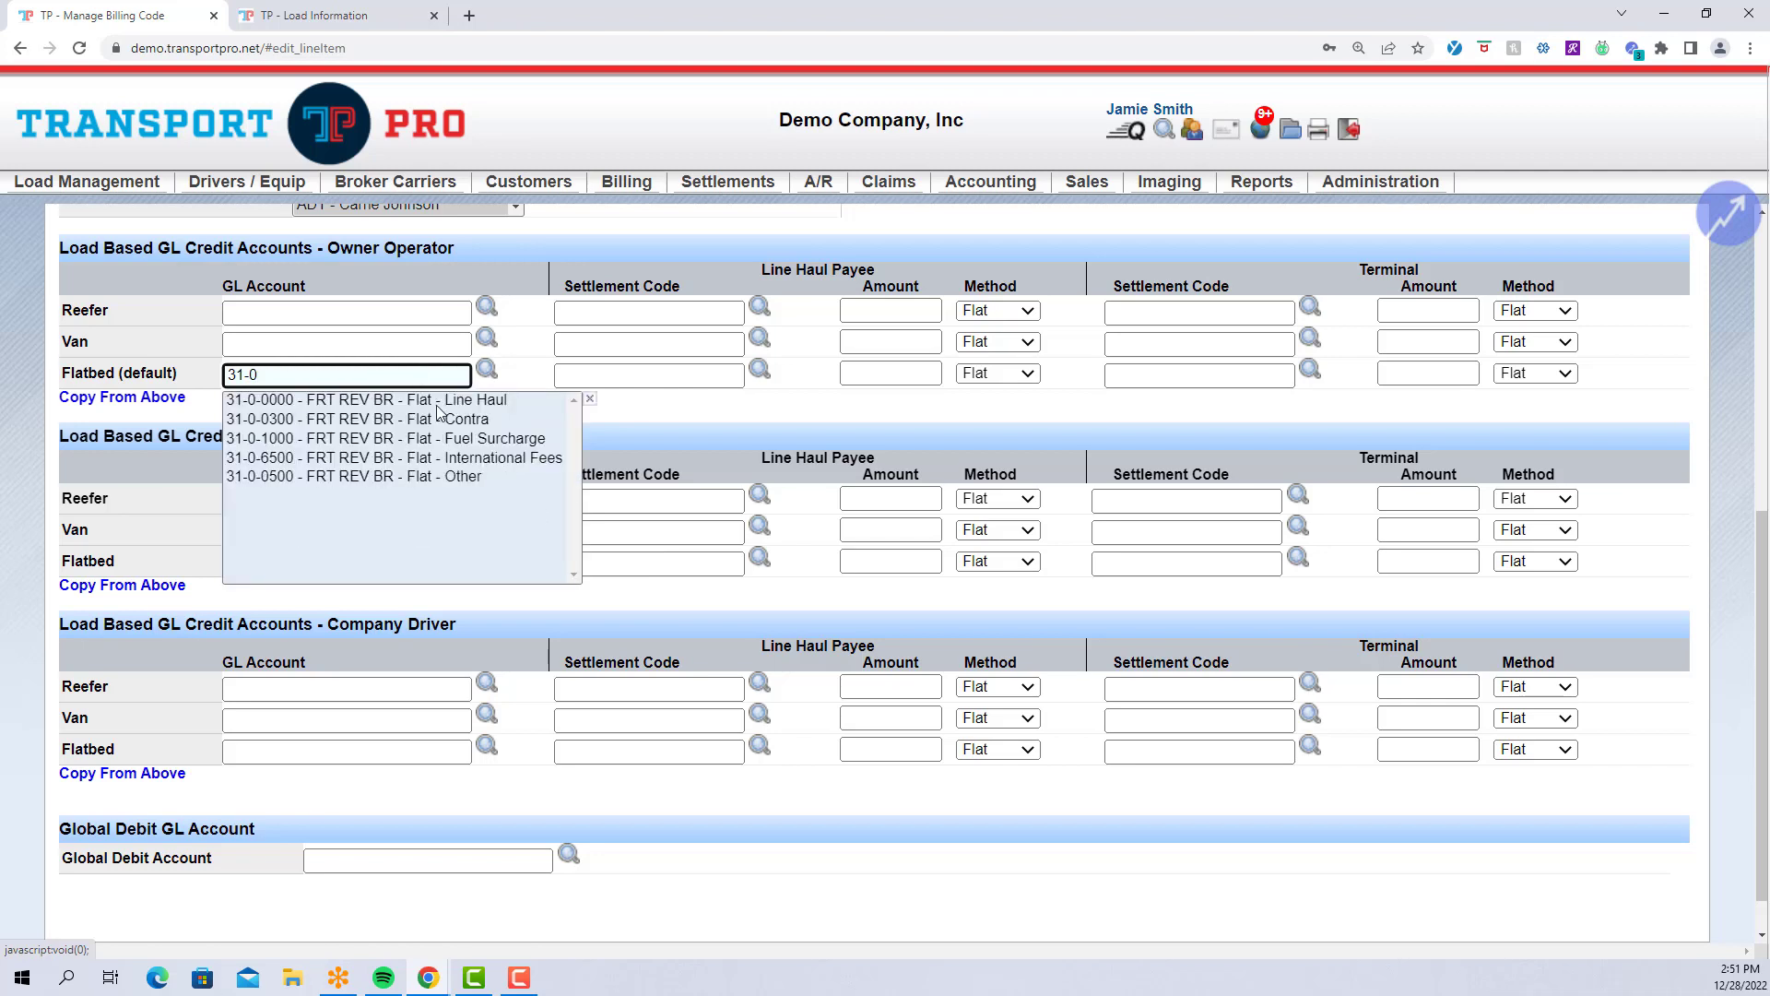
click(439, 404)
click(440, 409)
Set the broker carrier and company driver Flatbed GL accounts to 31-0-0000 as well.
click(365, 567)
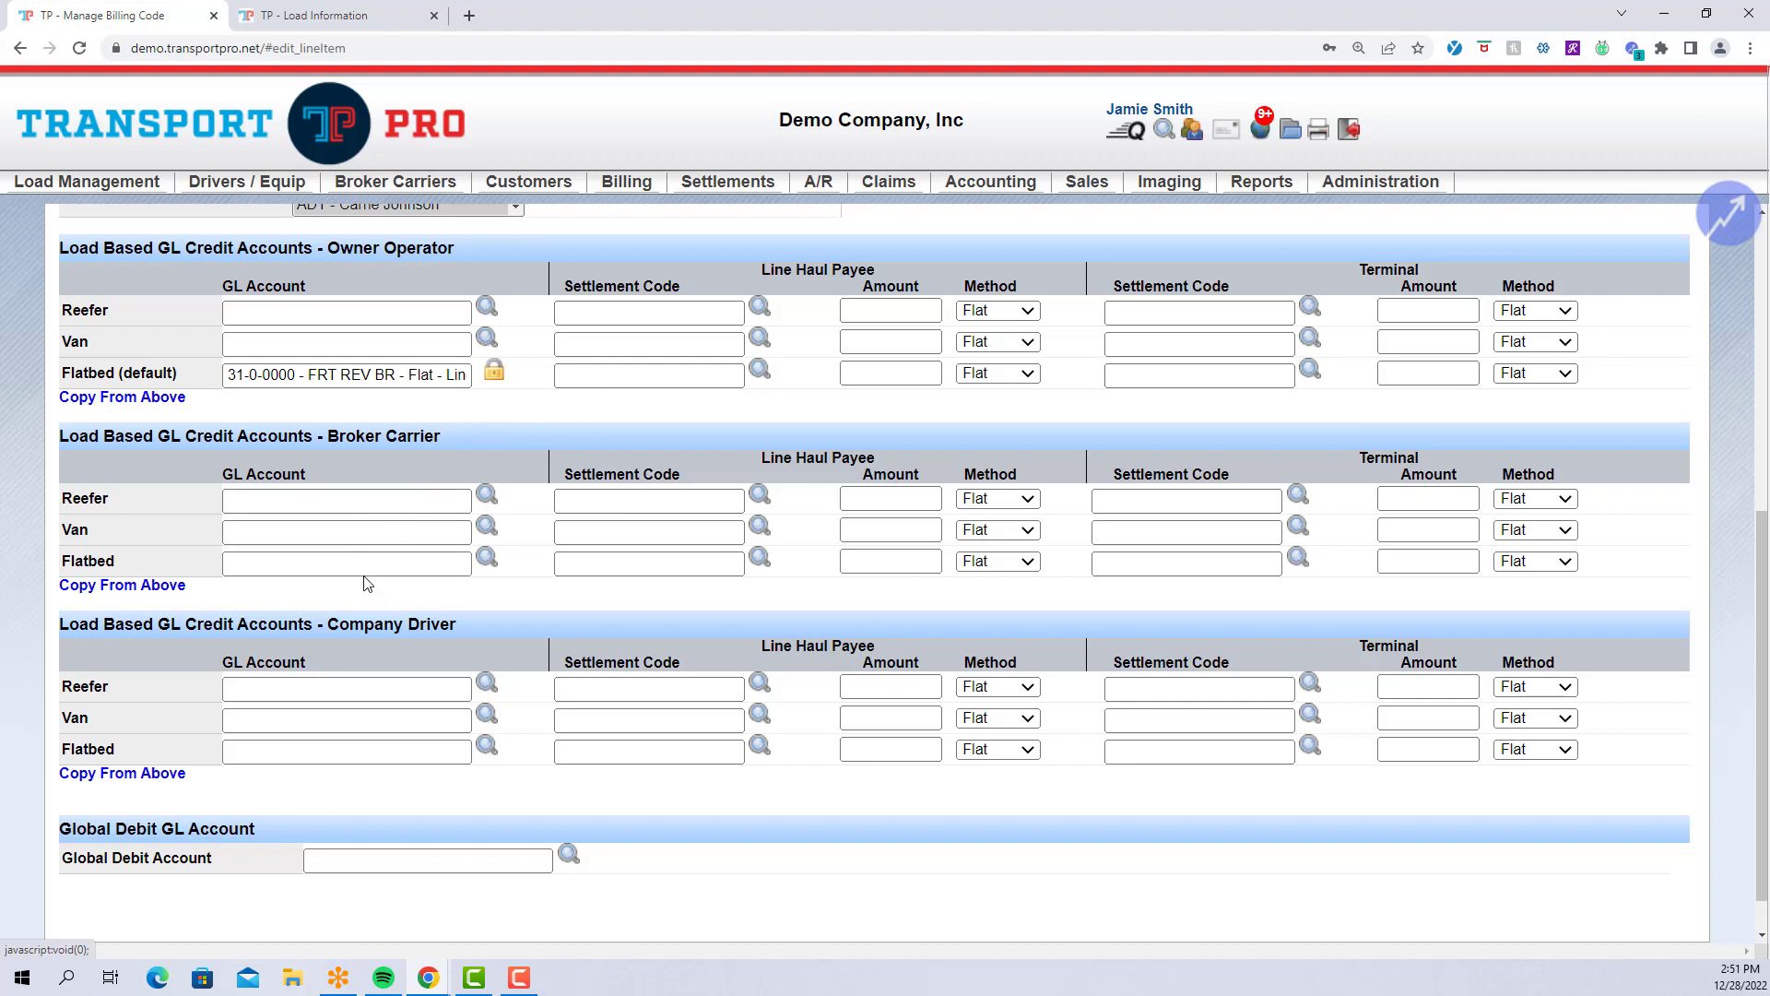
text(31-0)
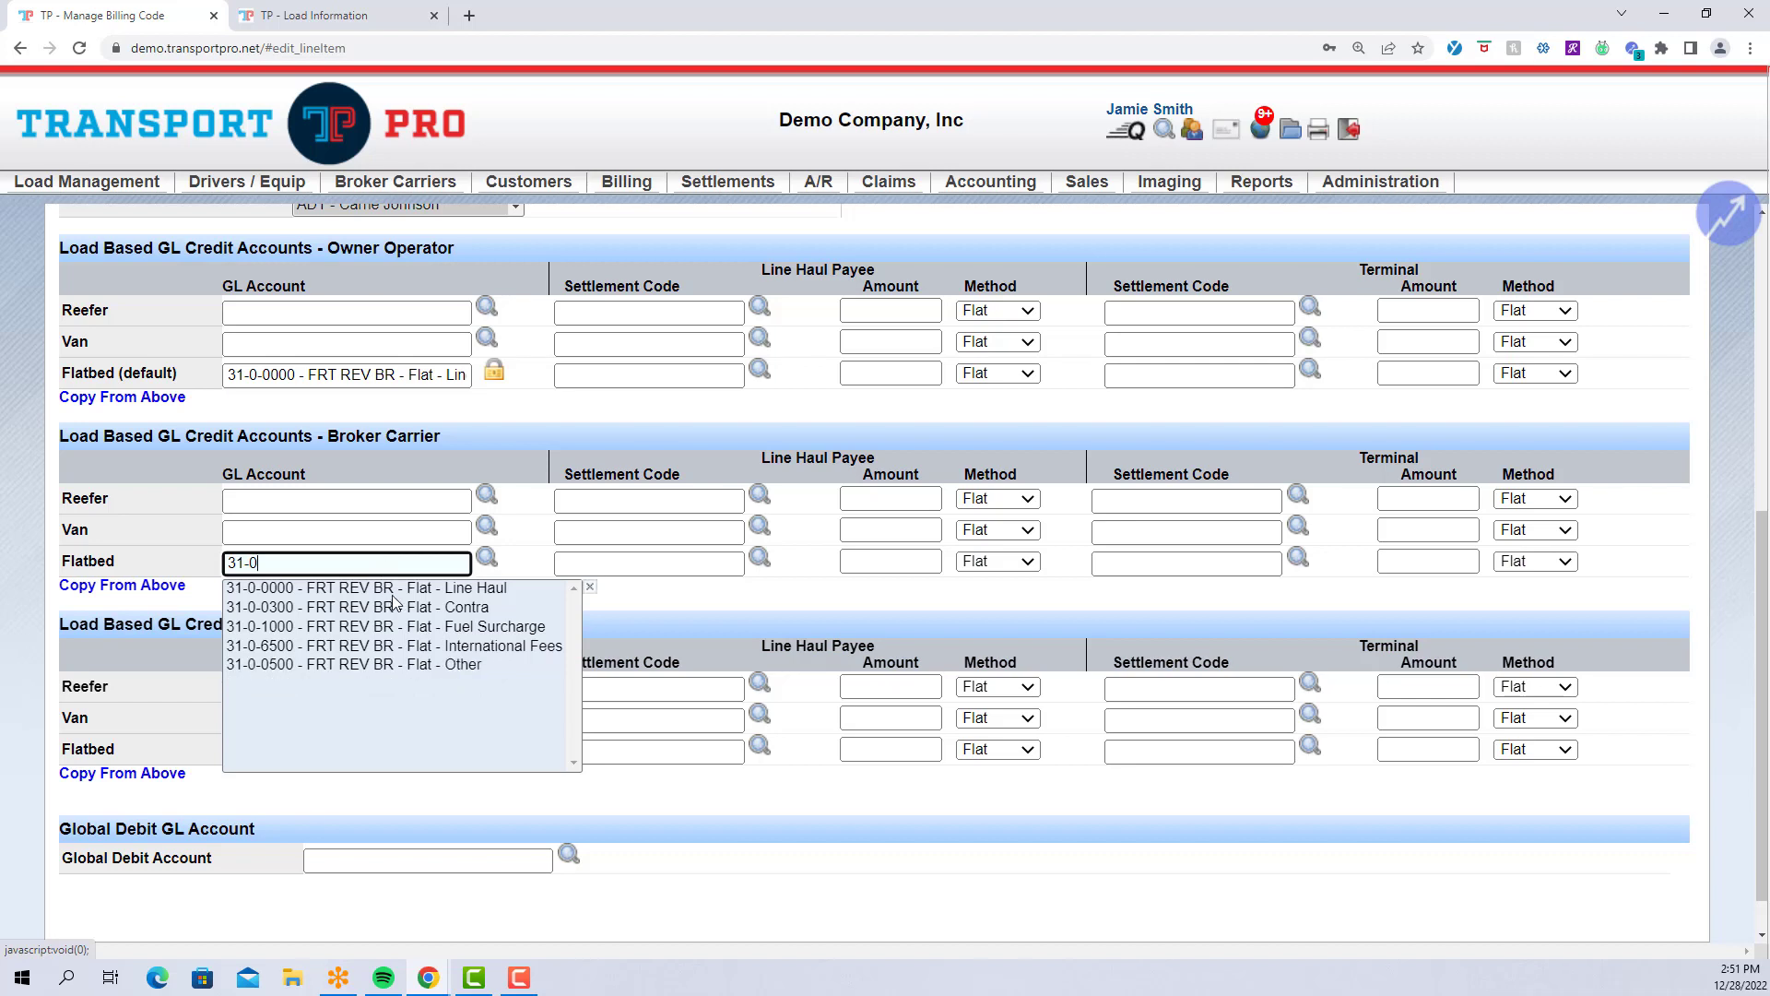
click(388, 592)
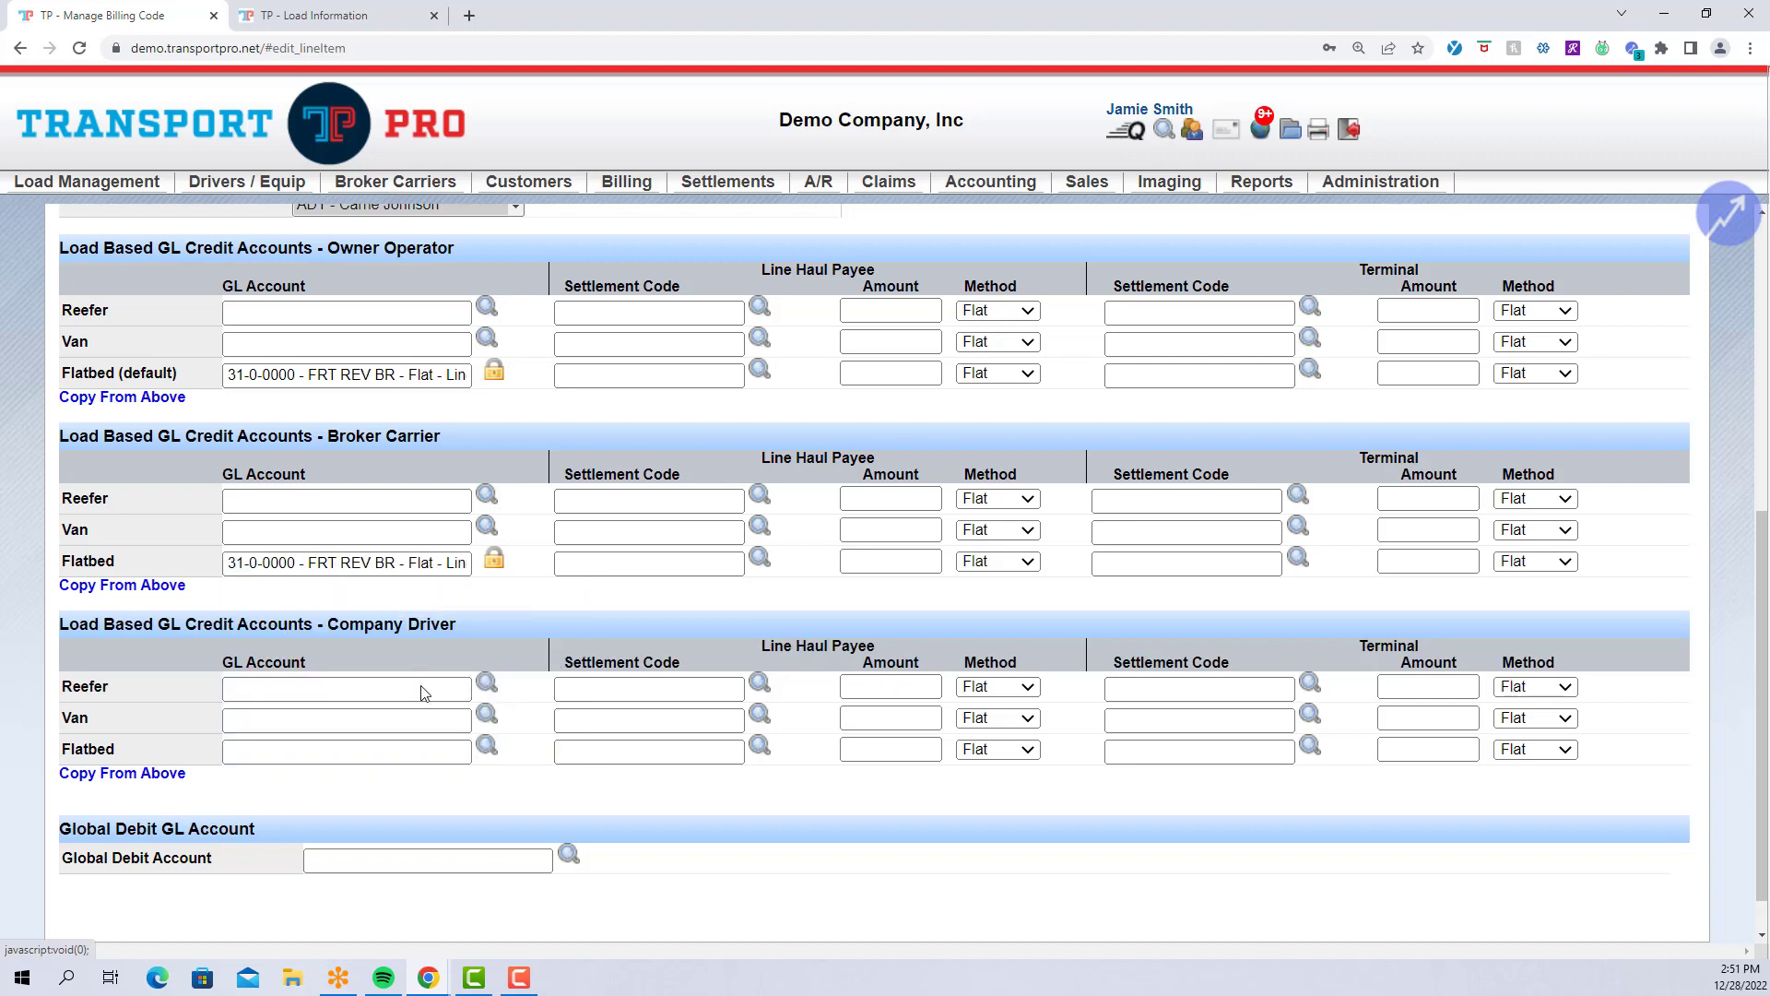
click(365, 751)
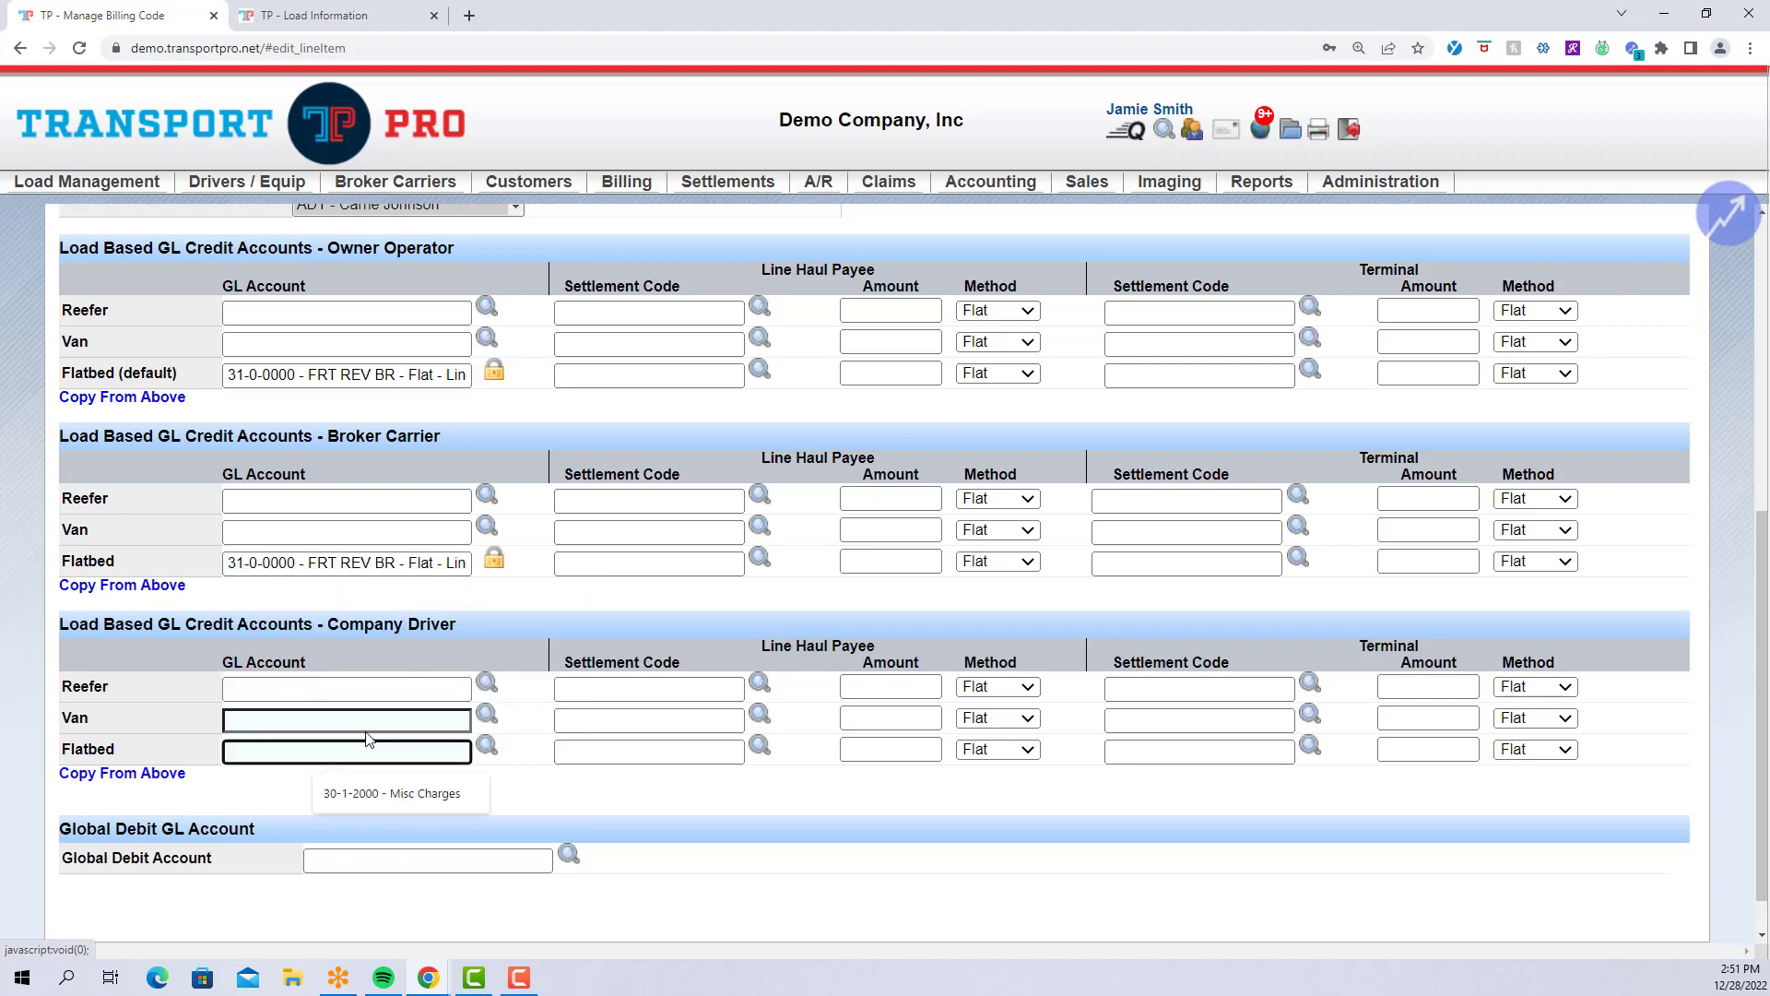
text(31-0)
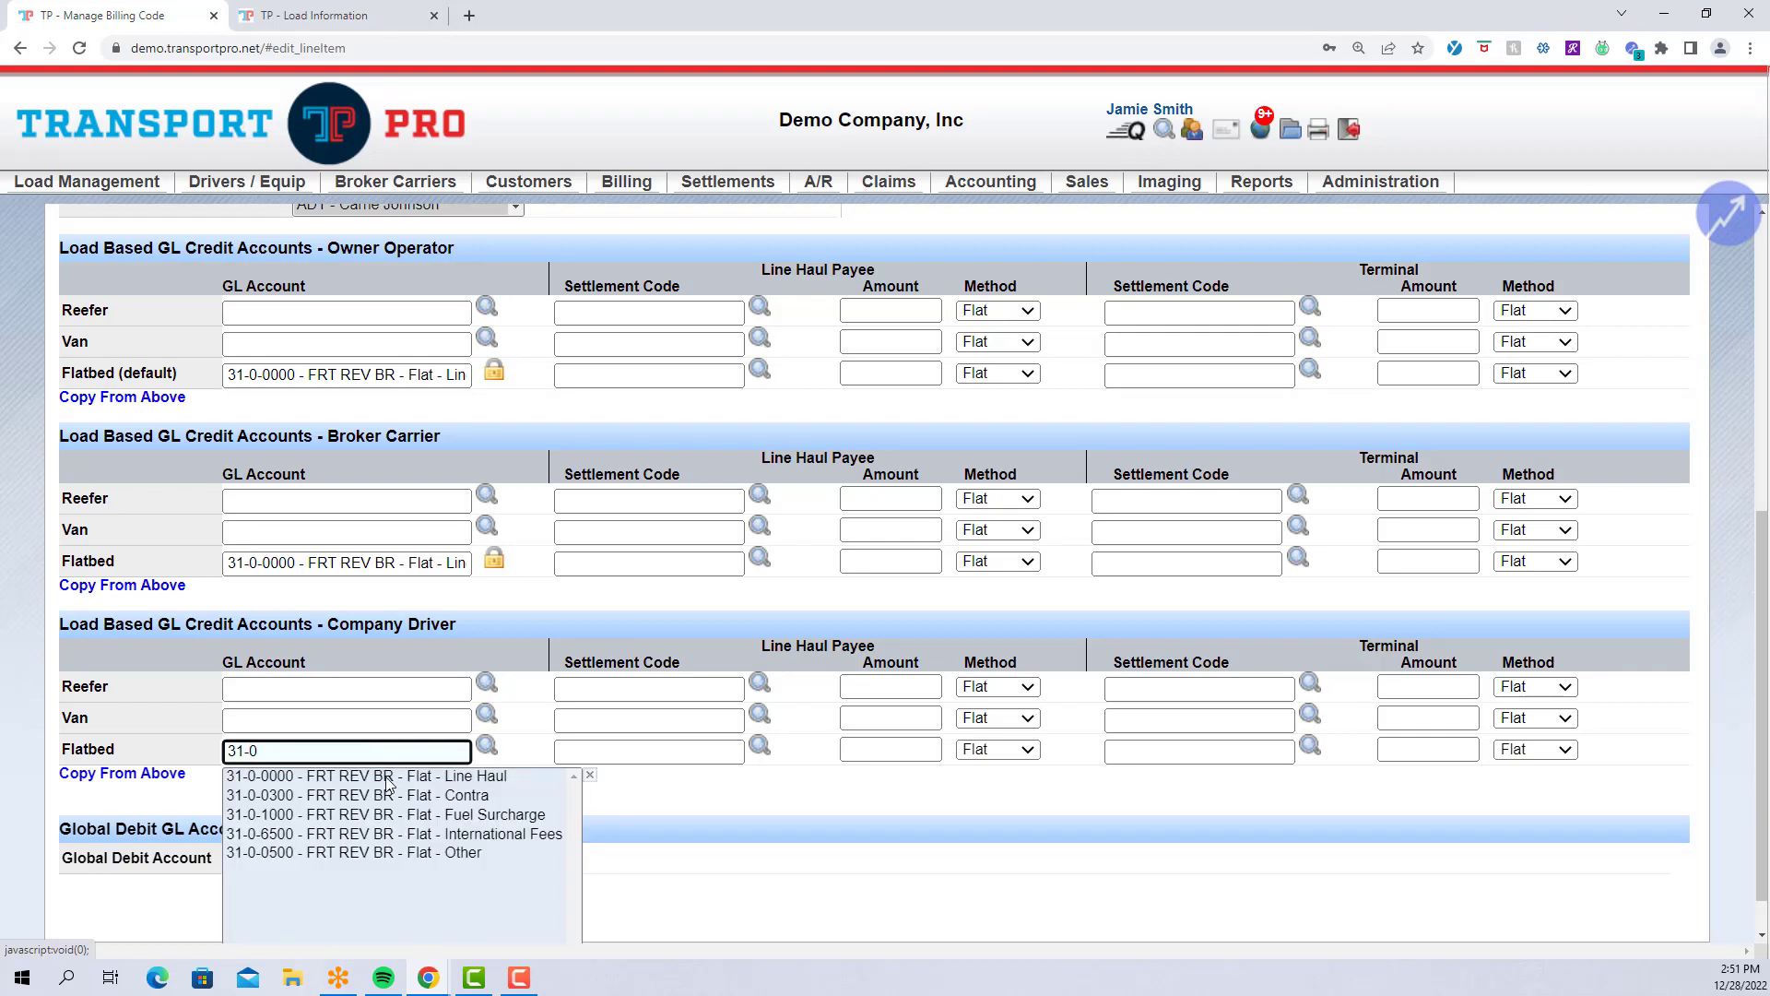
click(316, 777)
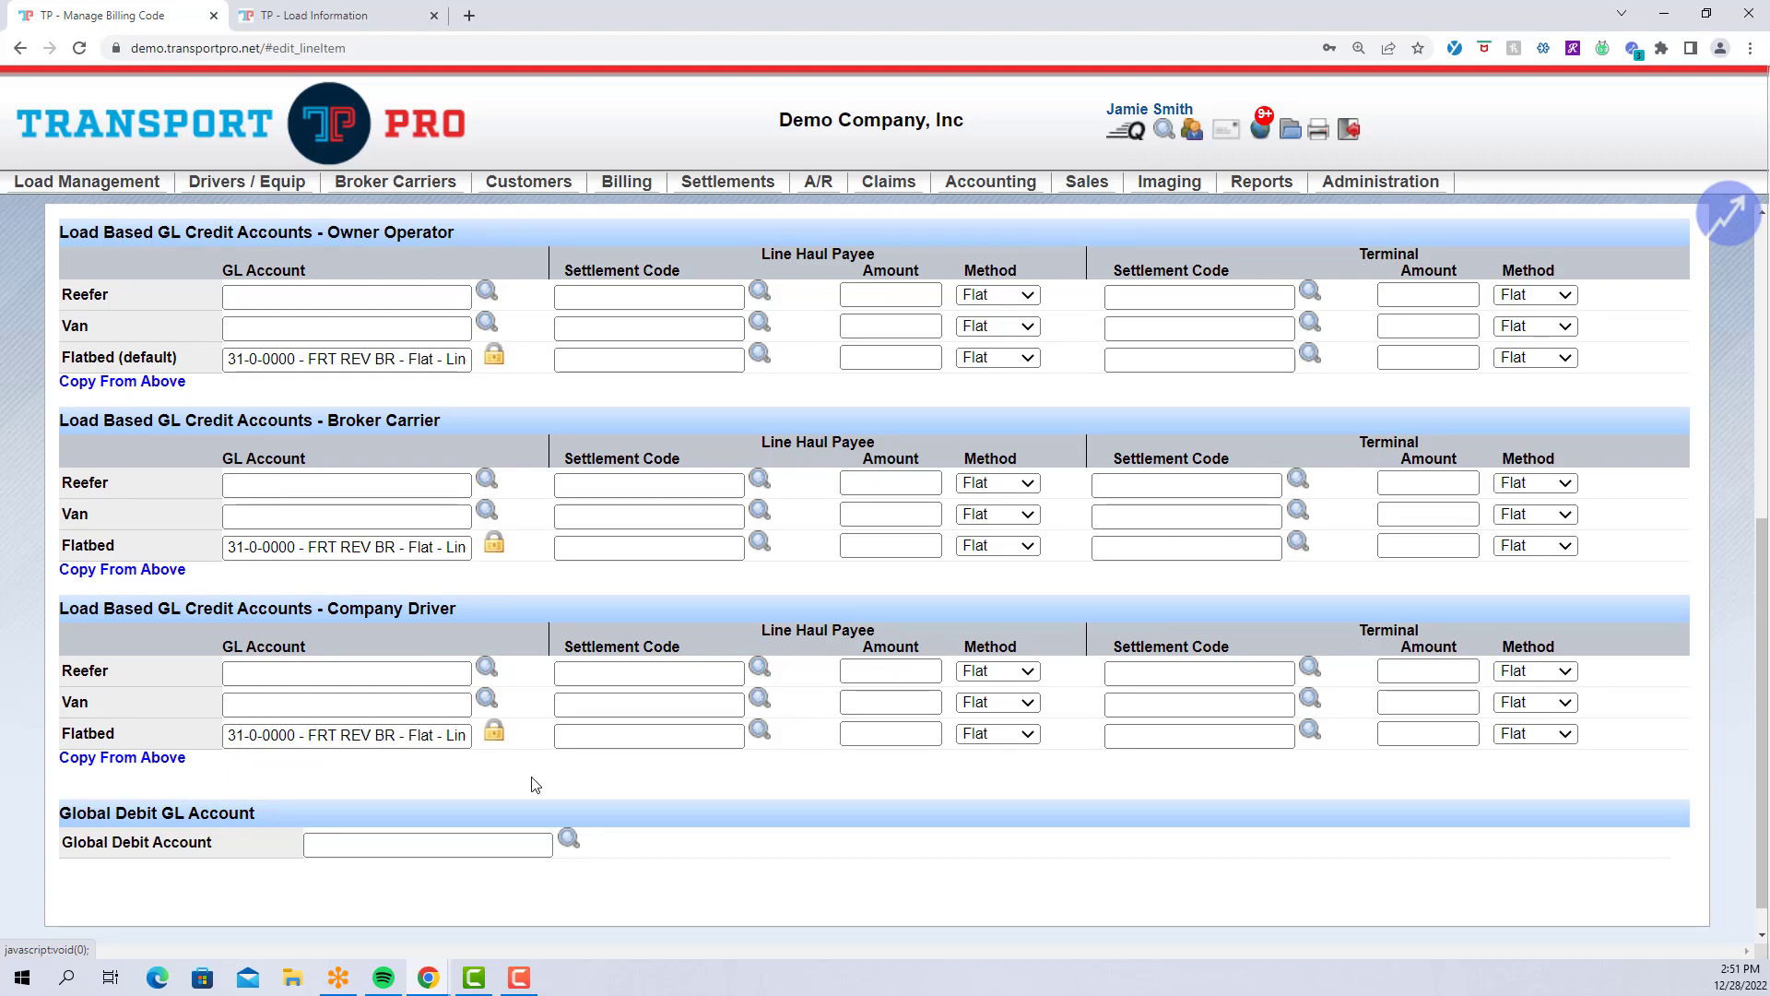
click(526, 848)
Choose 12-0-0-000 A/R - Trade as the Stop Charge Global Debit Account.
click(526, 848)
text(12-0)
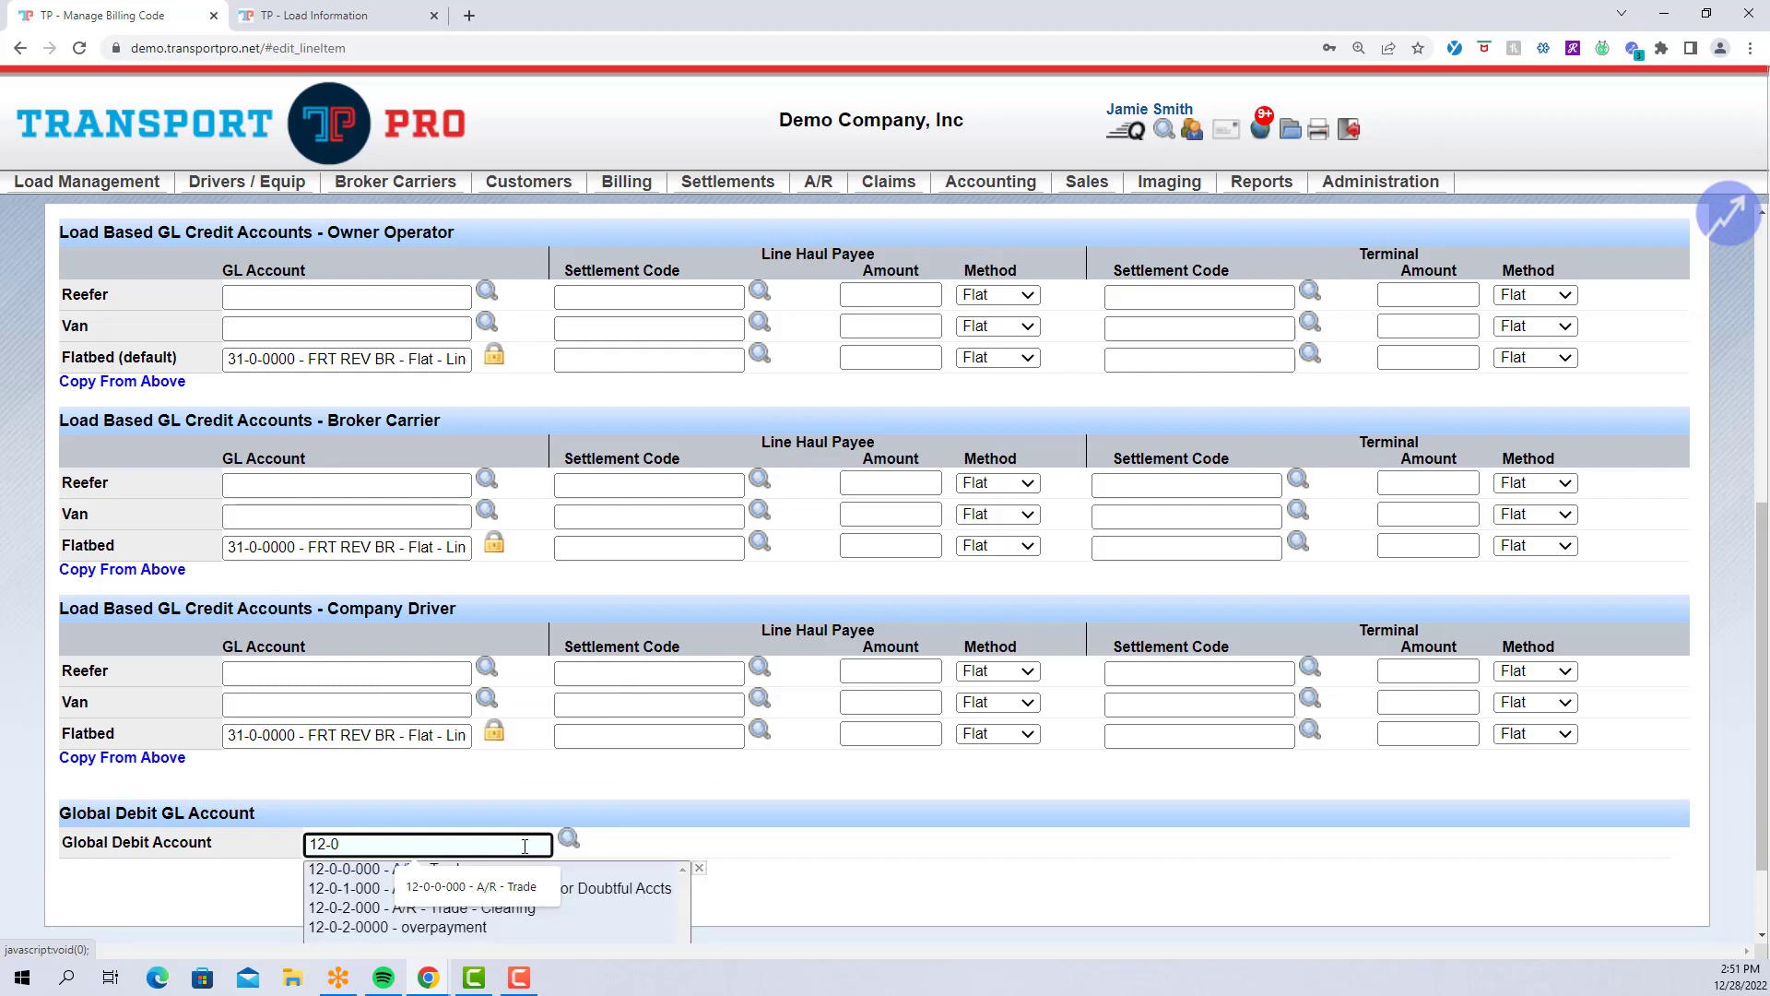
click(358, 871)
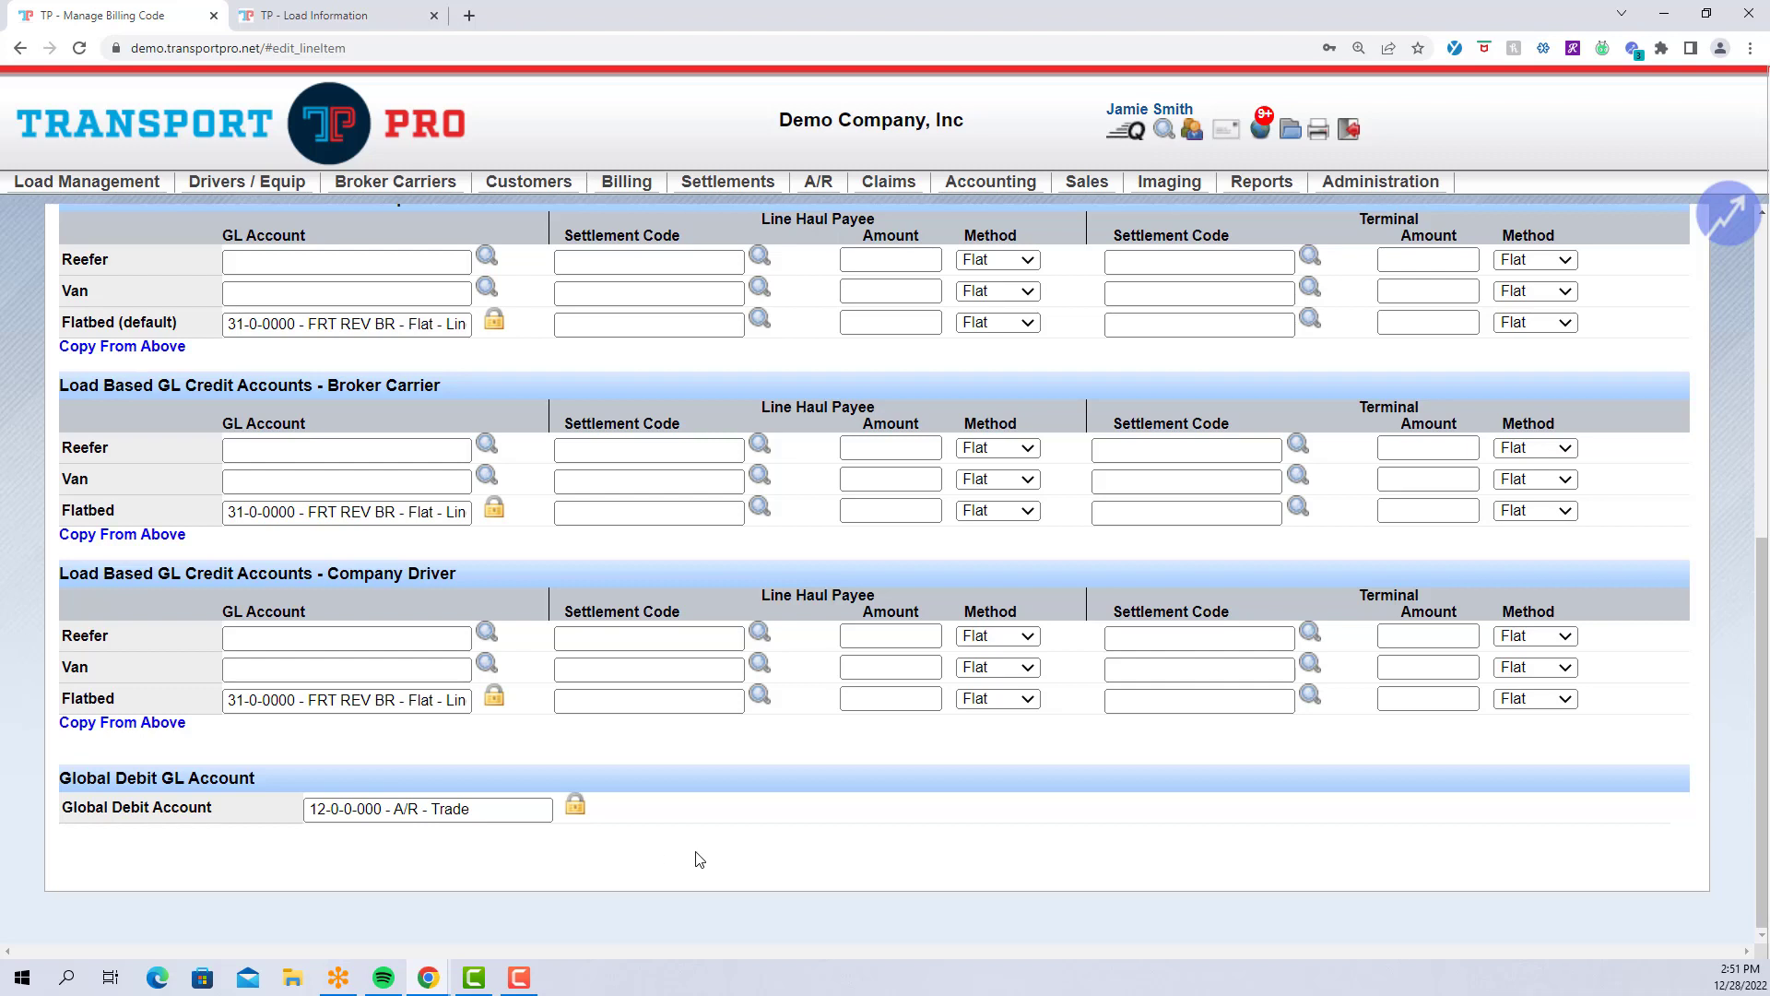
scroll(699, 860, up, 1)
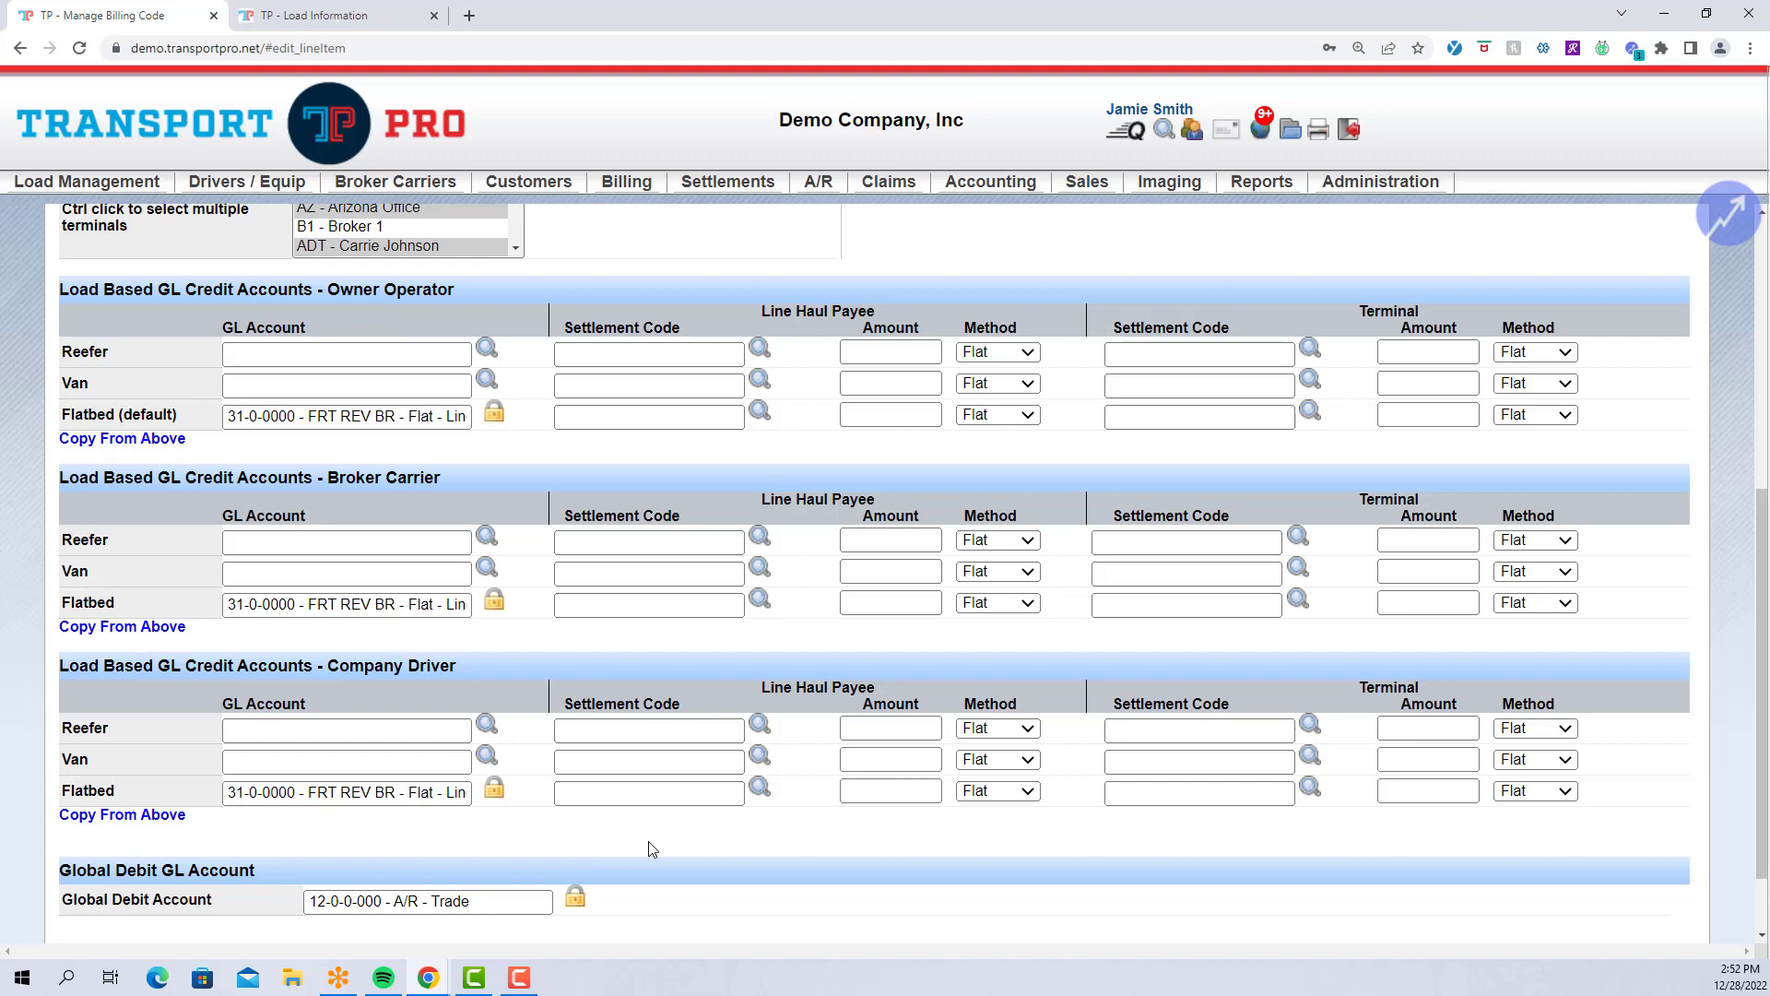
Save the SC Stop Charge billing code from the top of the form.
scroll(561, 844, up, 2)
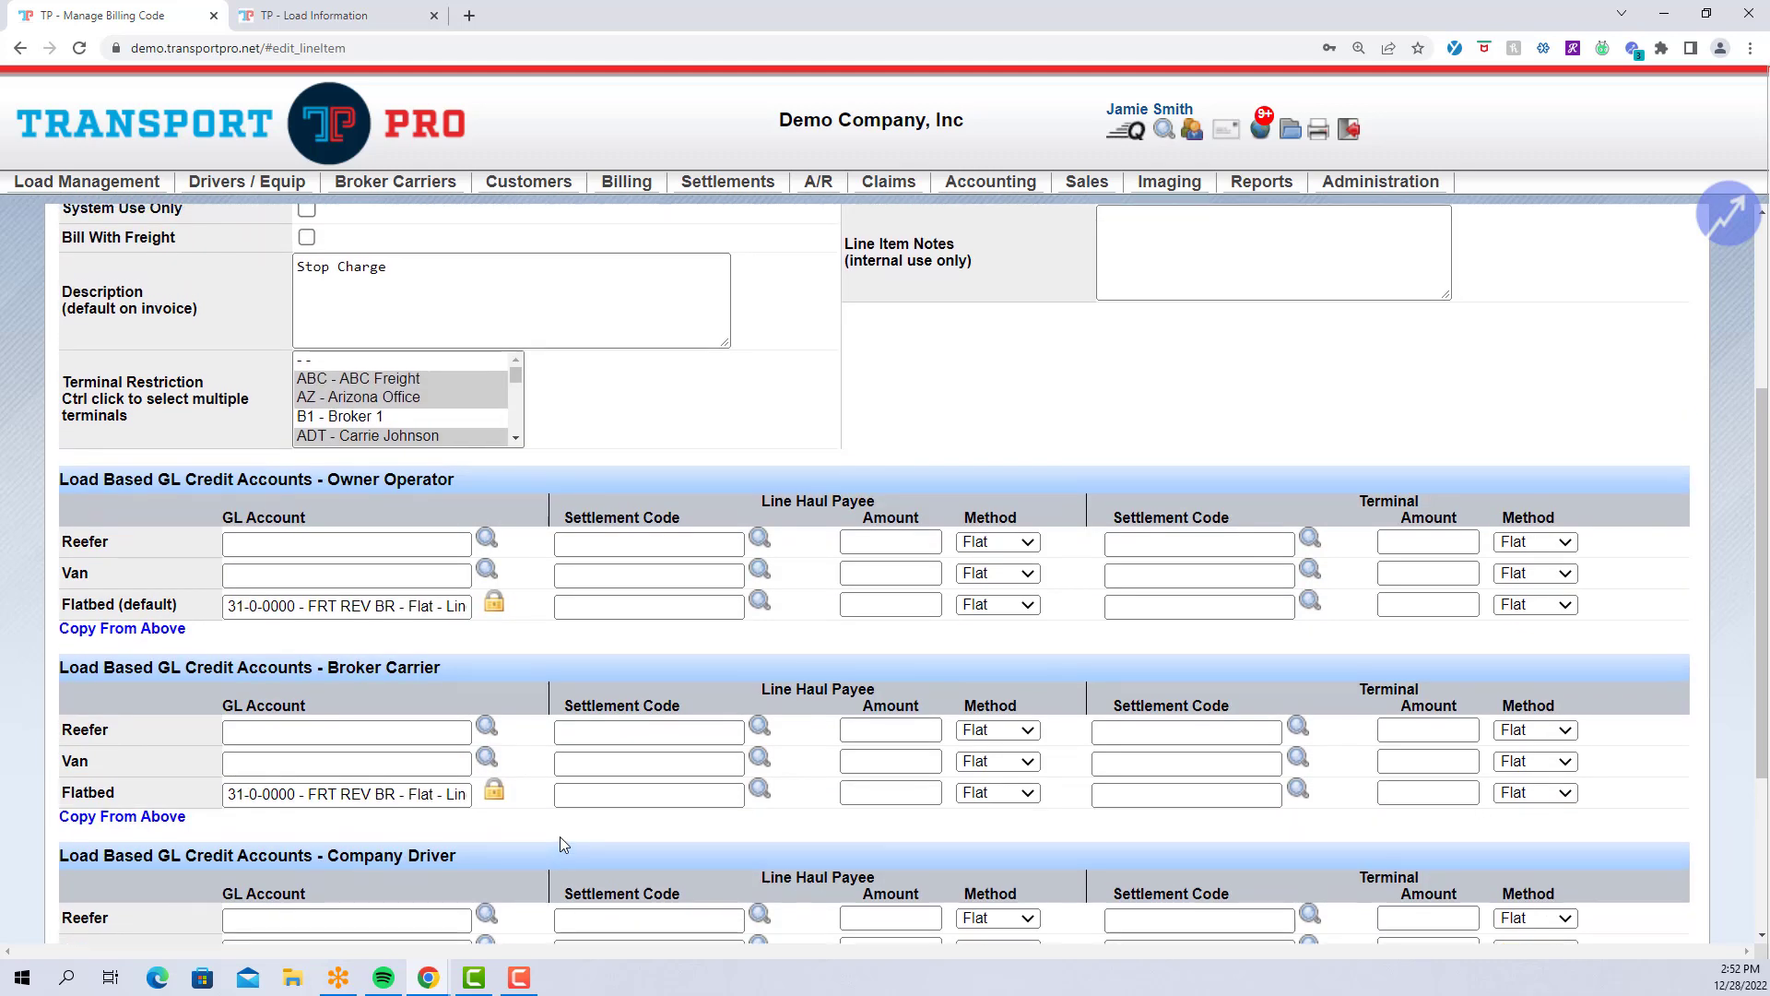
scroll(560, 837, up, 1)
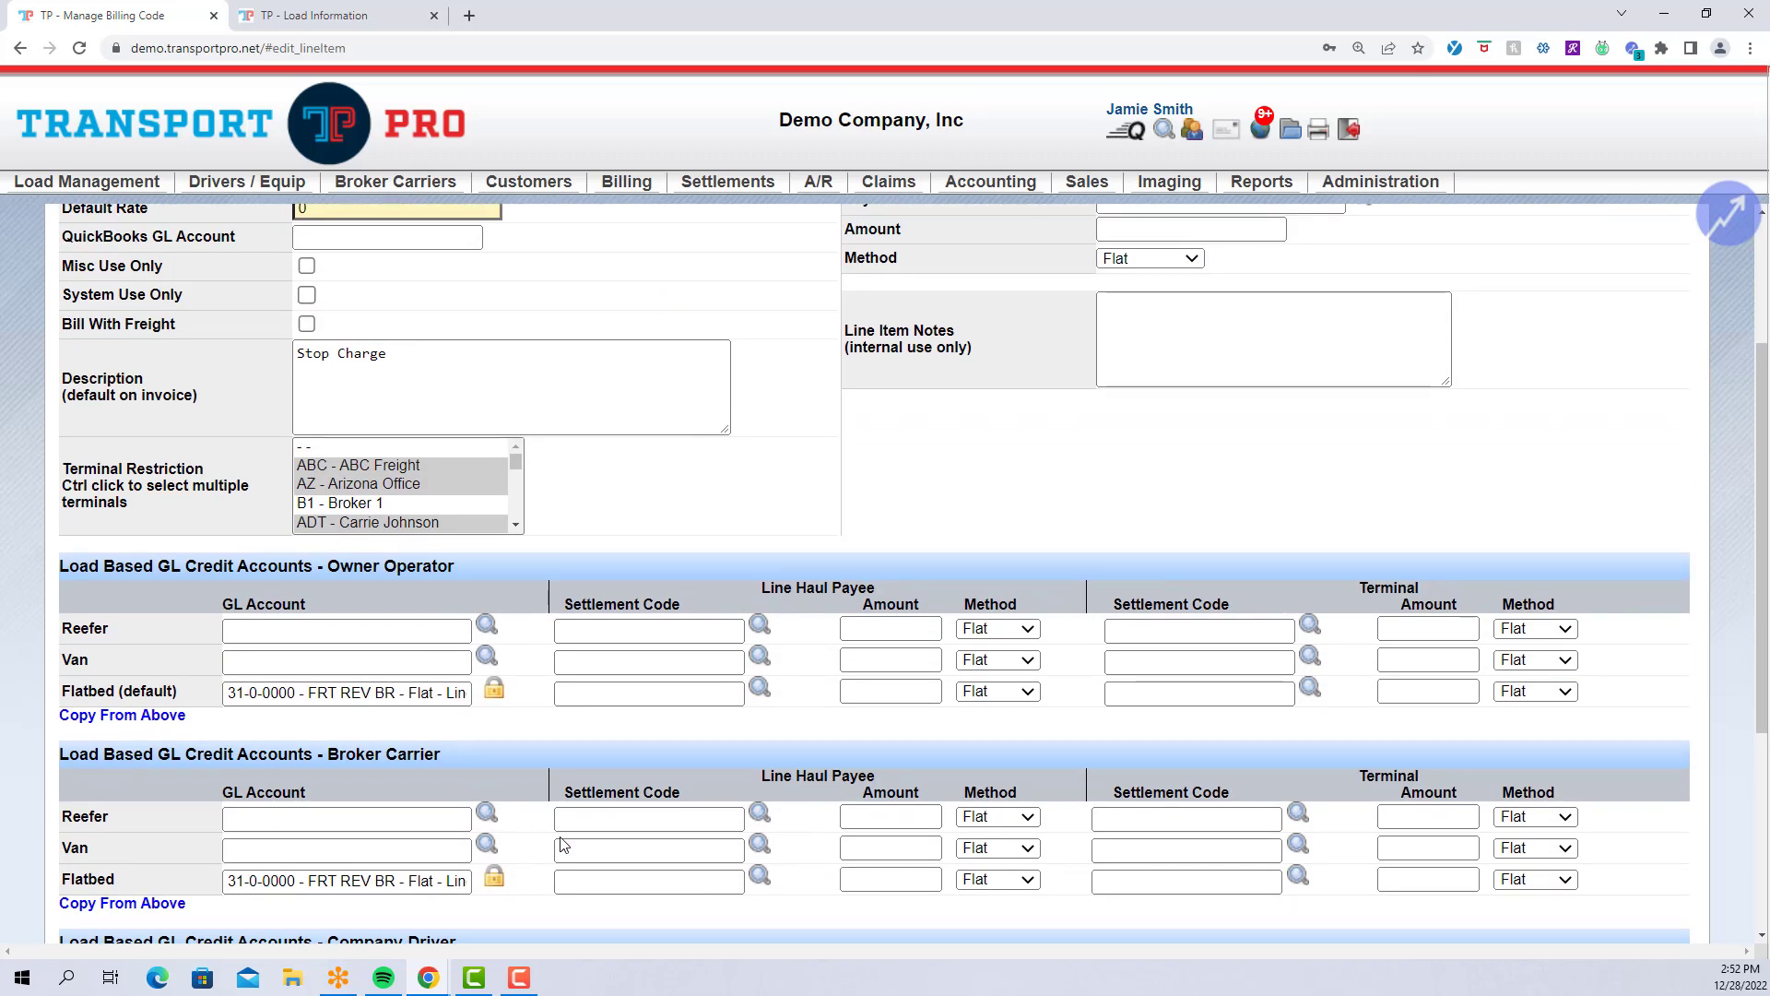
scroll(564, 845, up, 1)
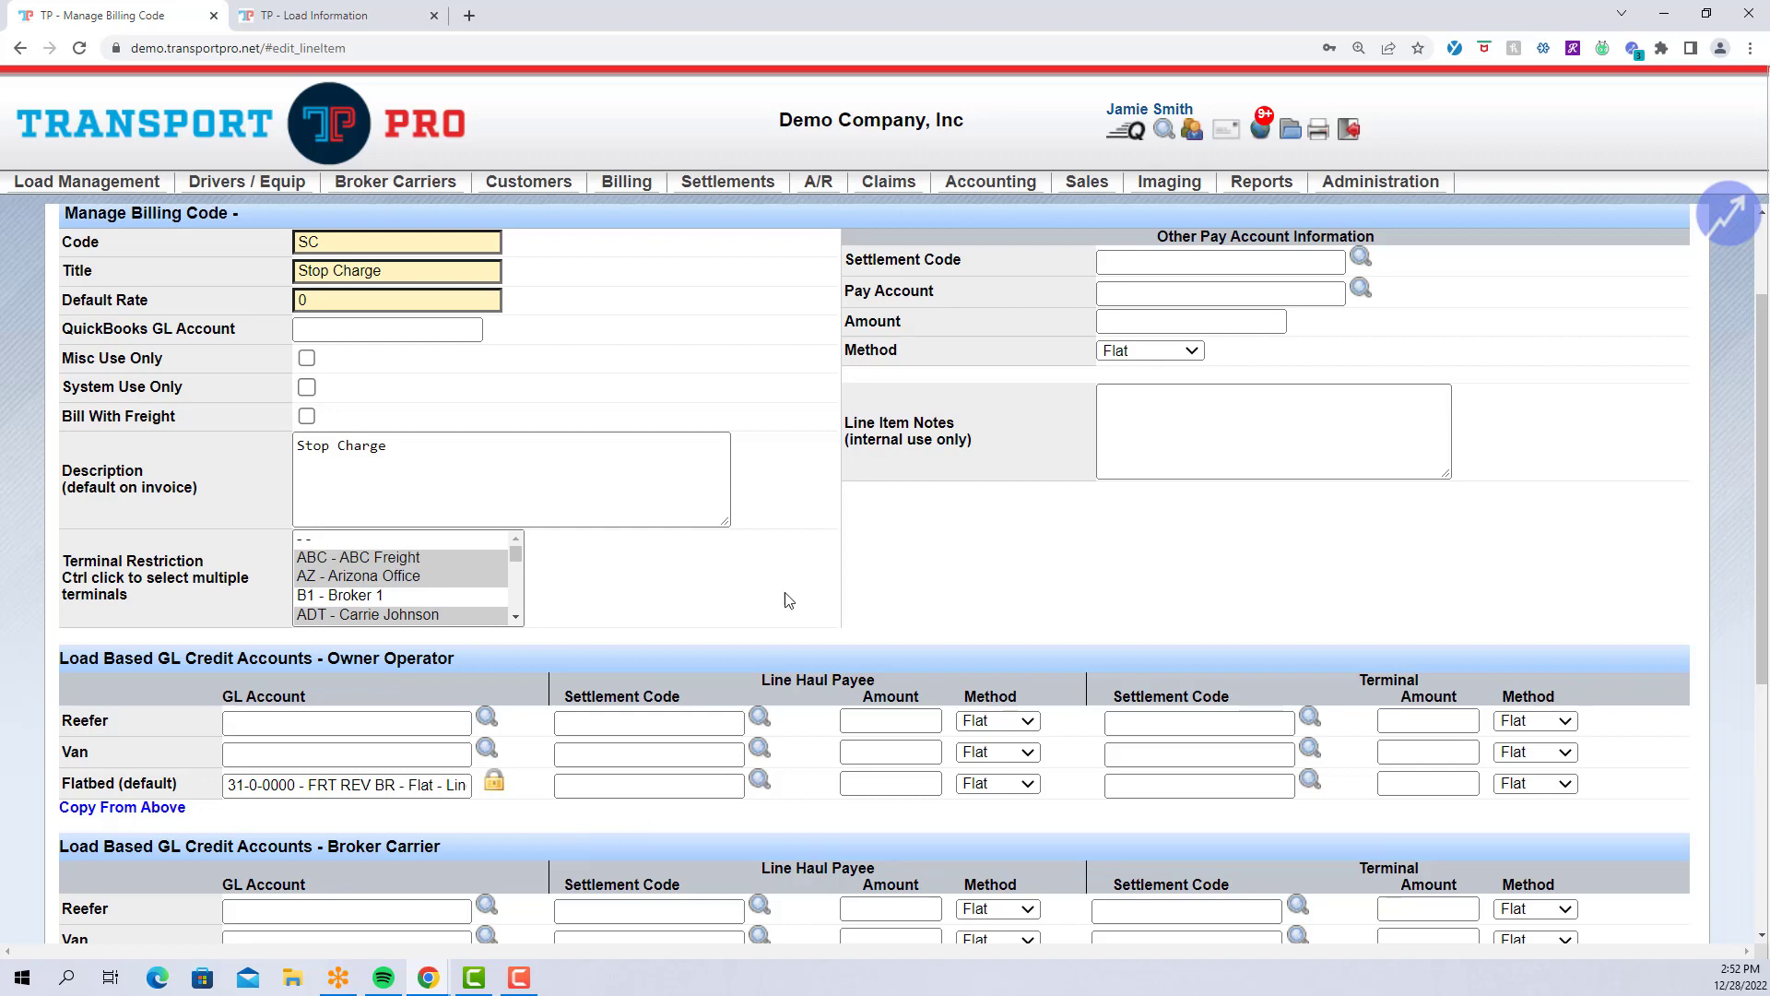
scroll(791, 590, up, 3)
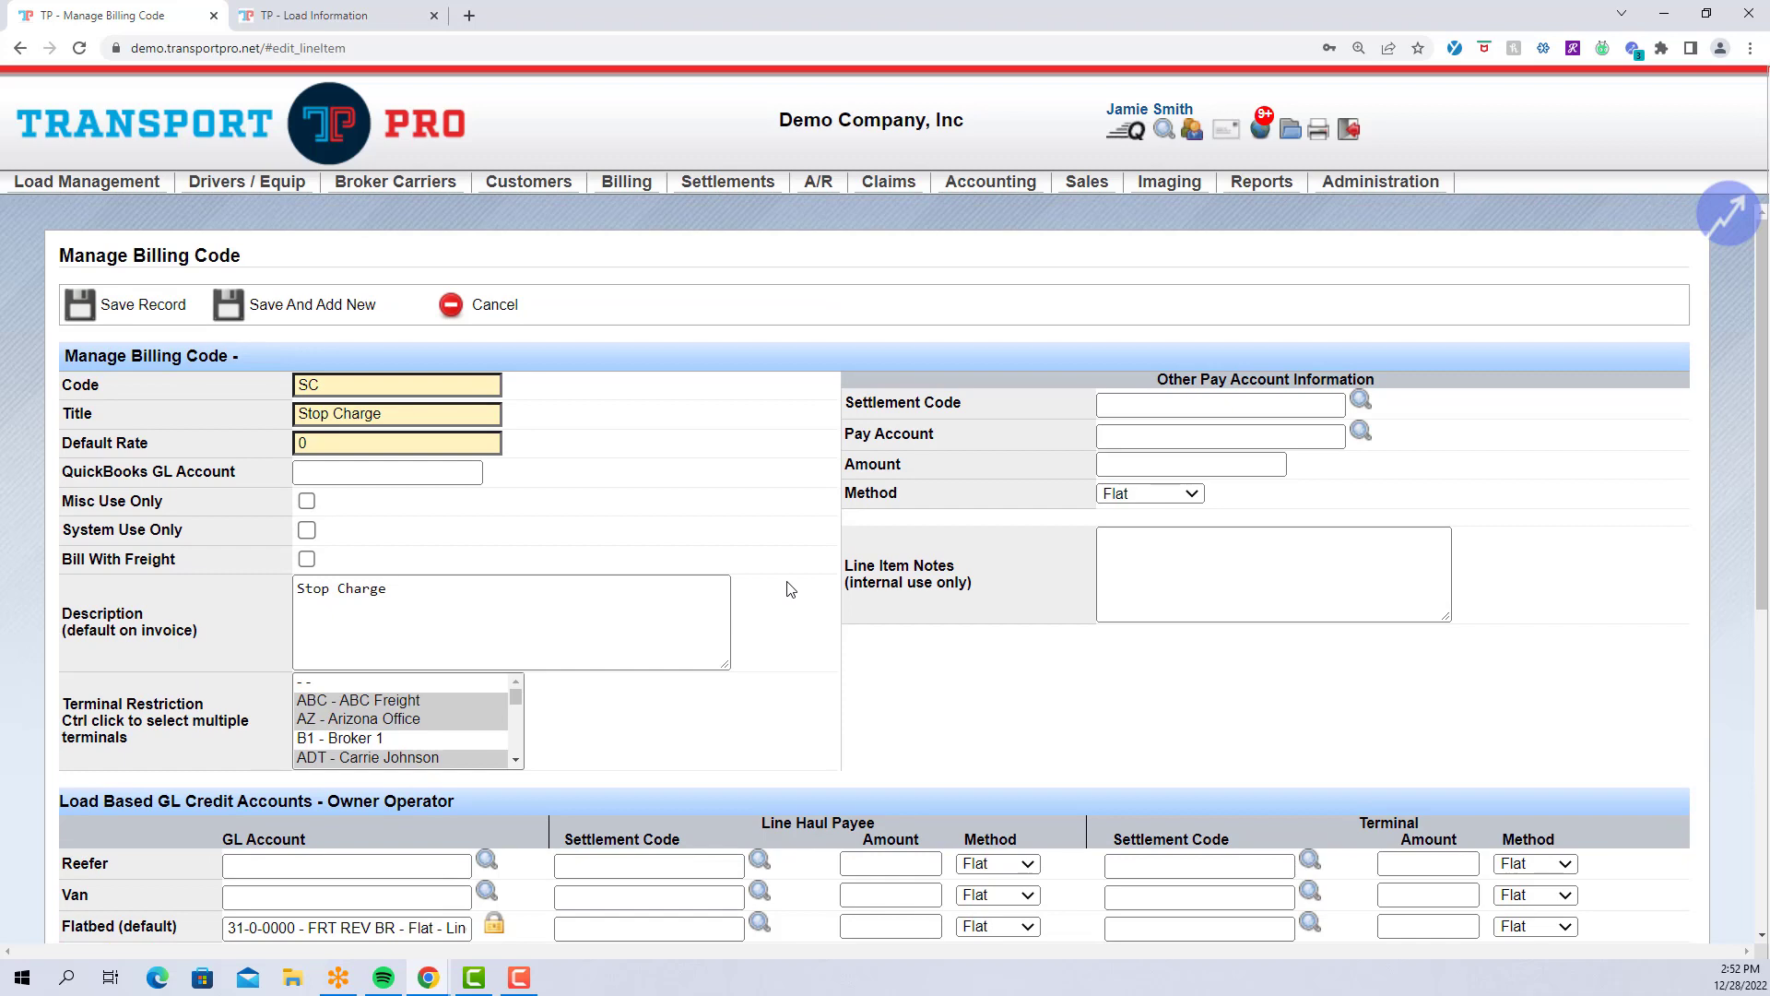
scroll(790, 590, down, 3)
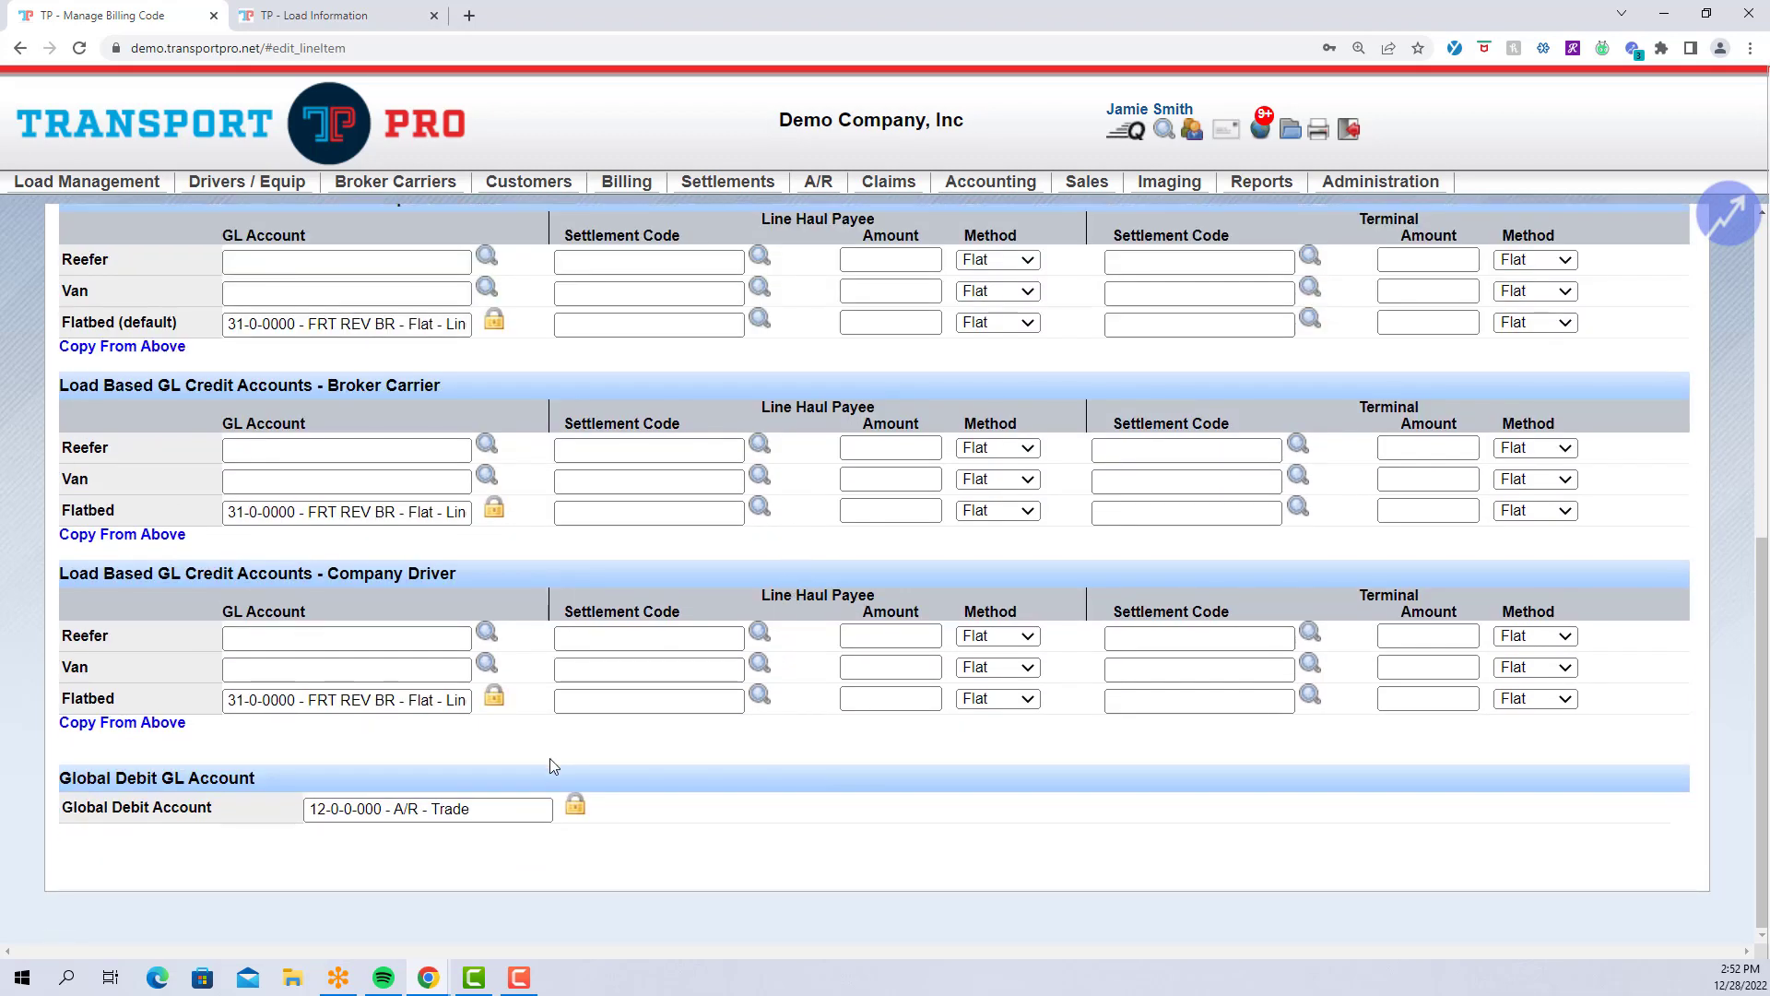
scroll(772, 825, up, 7)
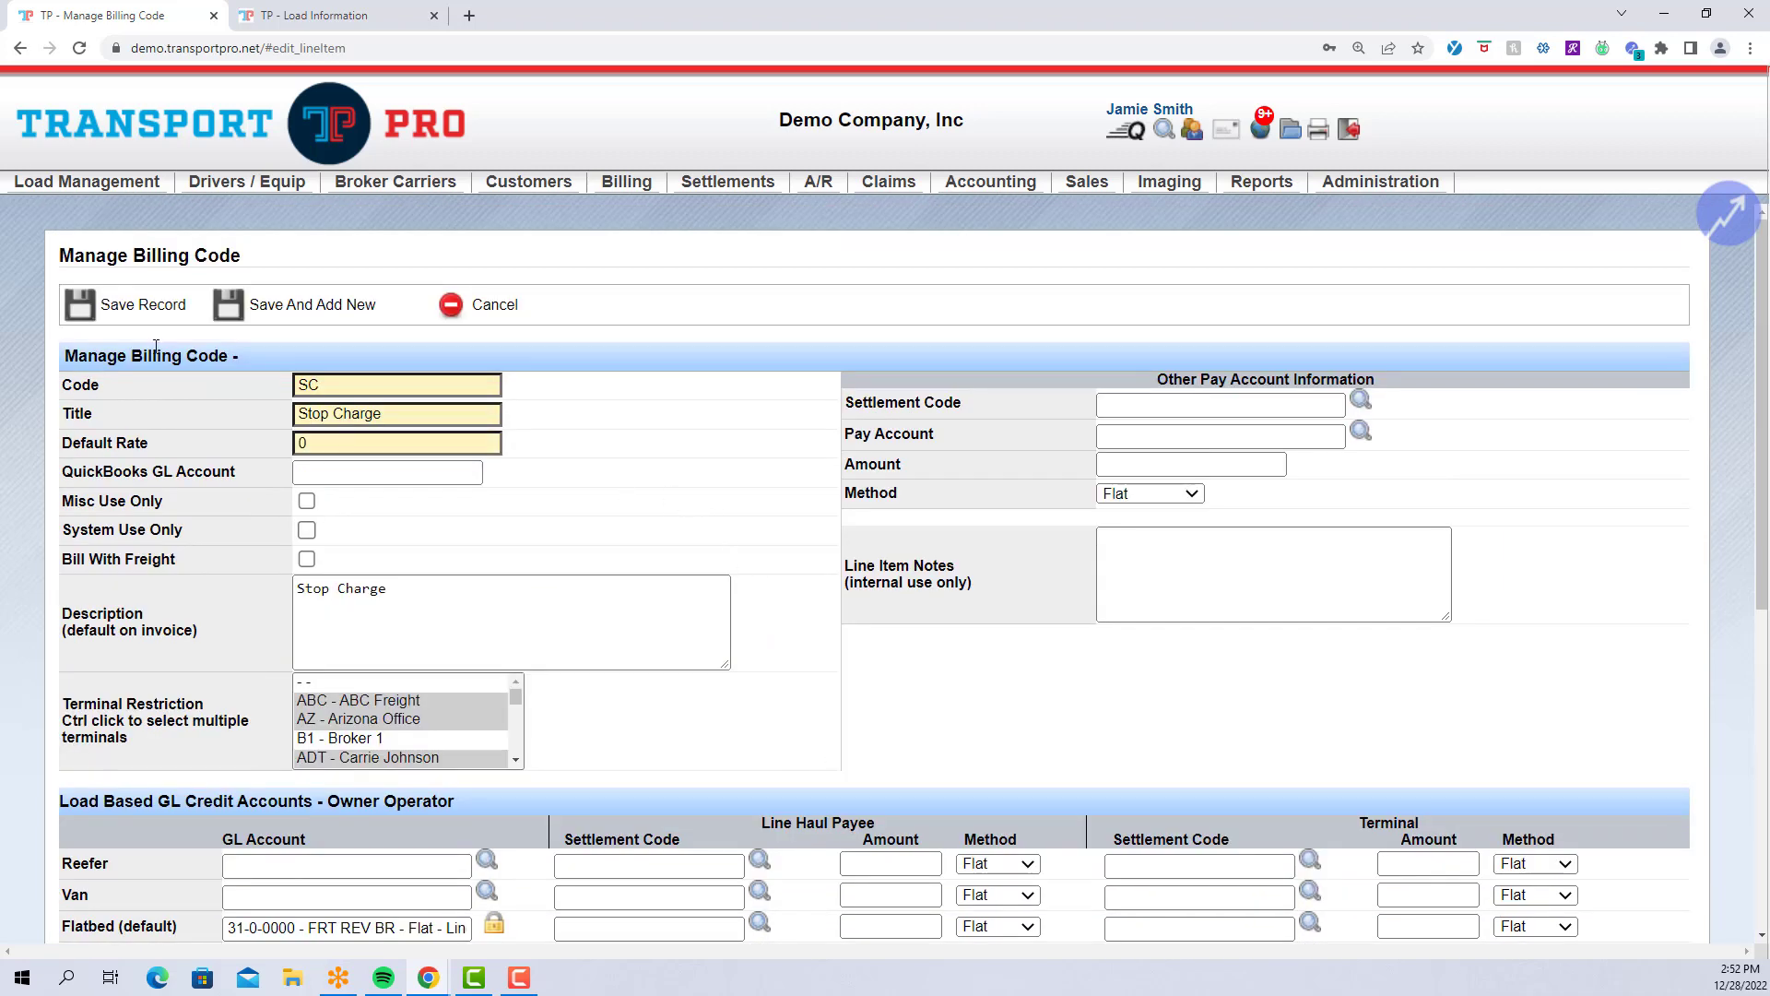
click(132, 319)
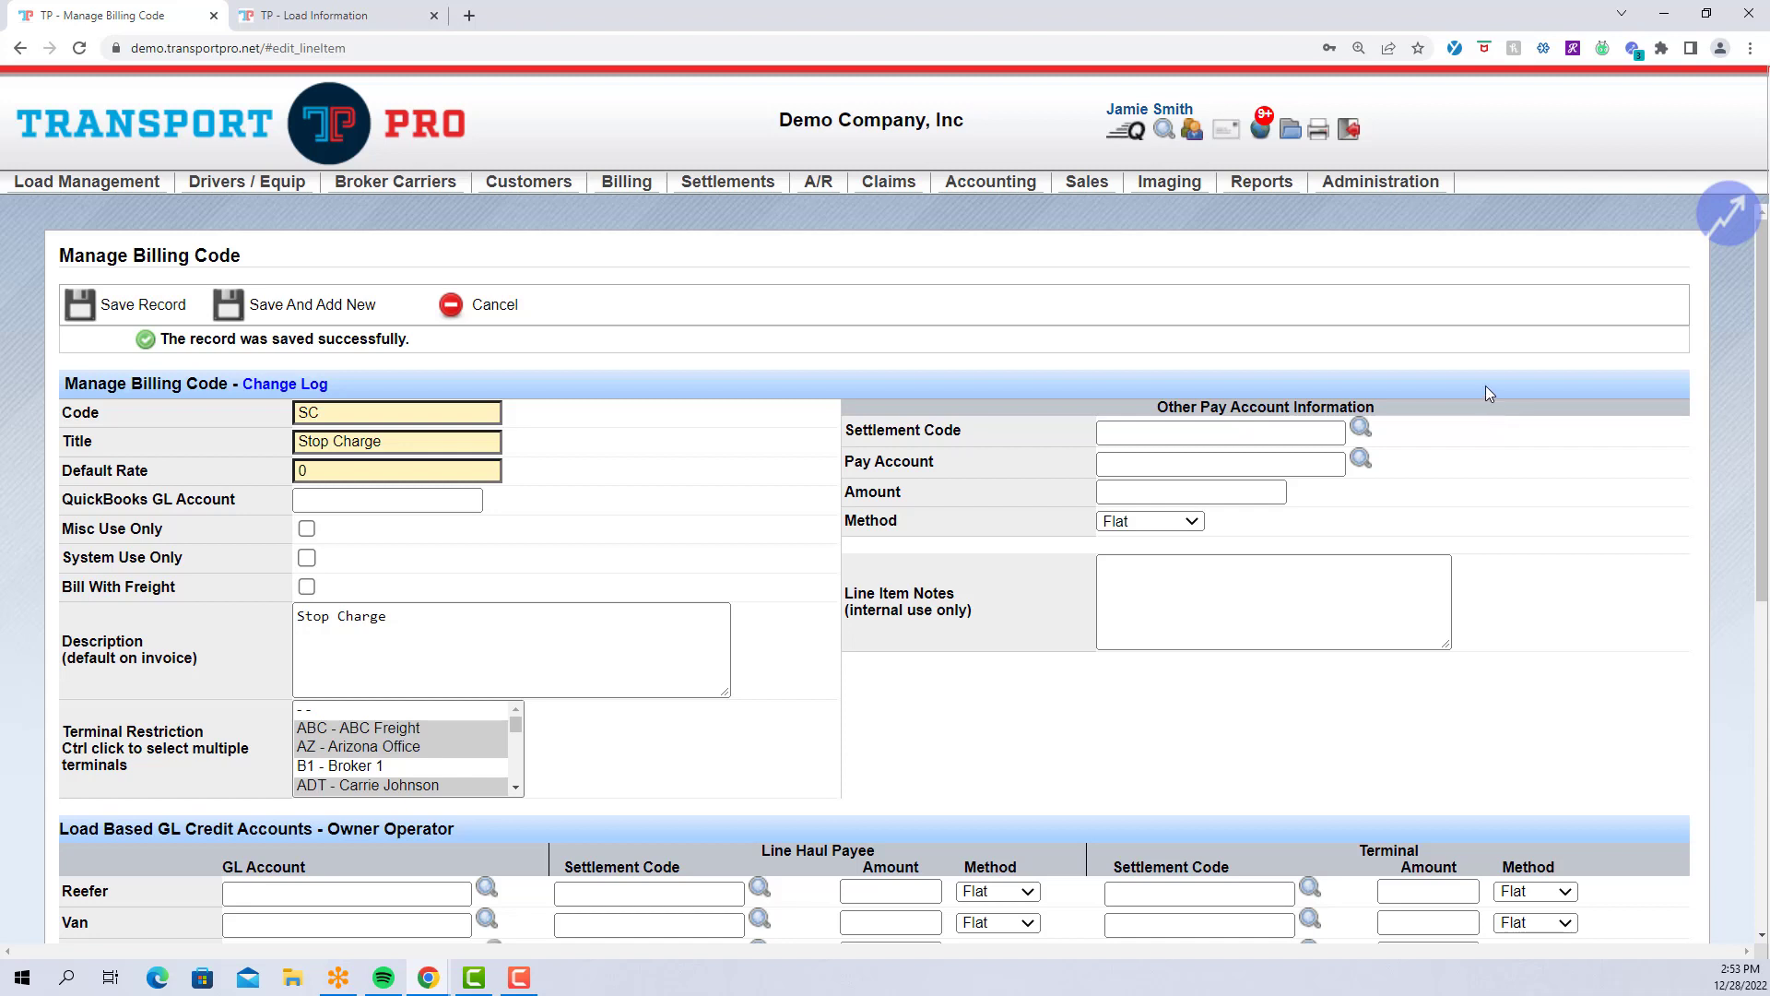
Search all billing codes and open ID 3, FSC Fuel Surcharge, for editing.
mouse_move(1417, 192)
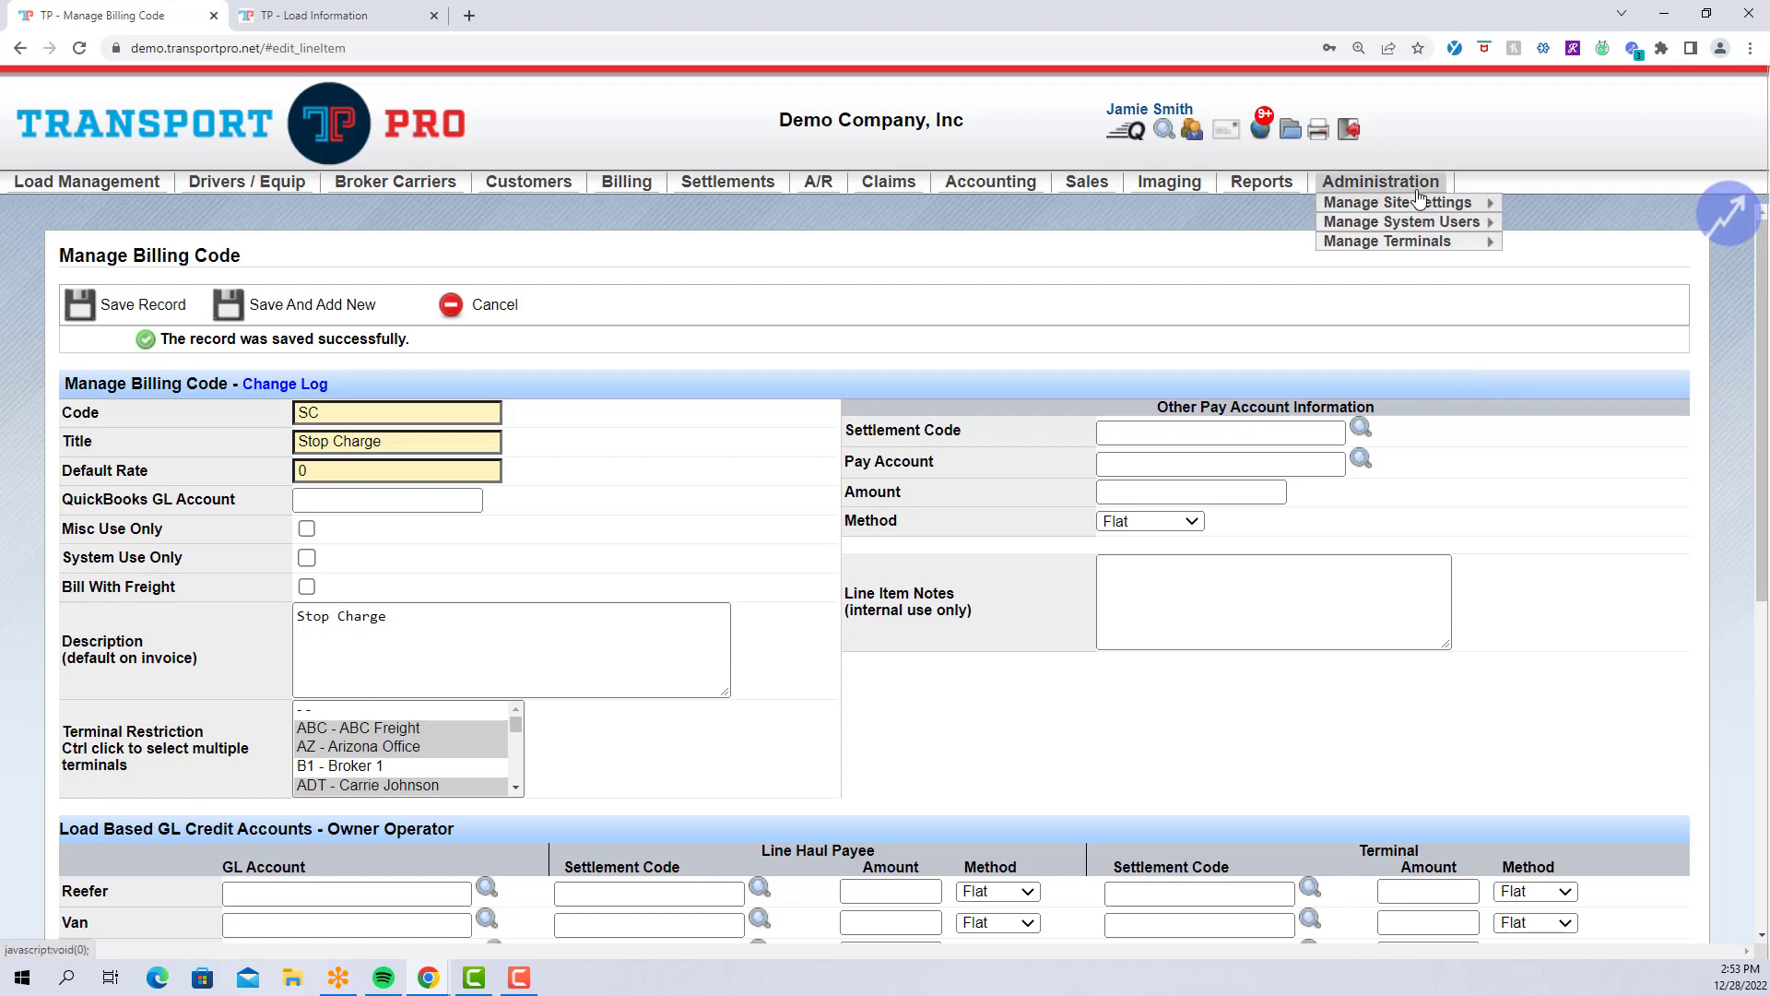
mouse_move(1476, 203)
mouse_move(1587, 297)
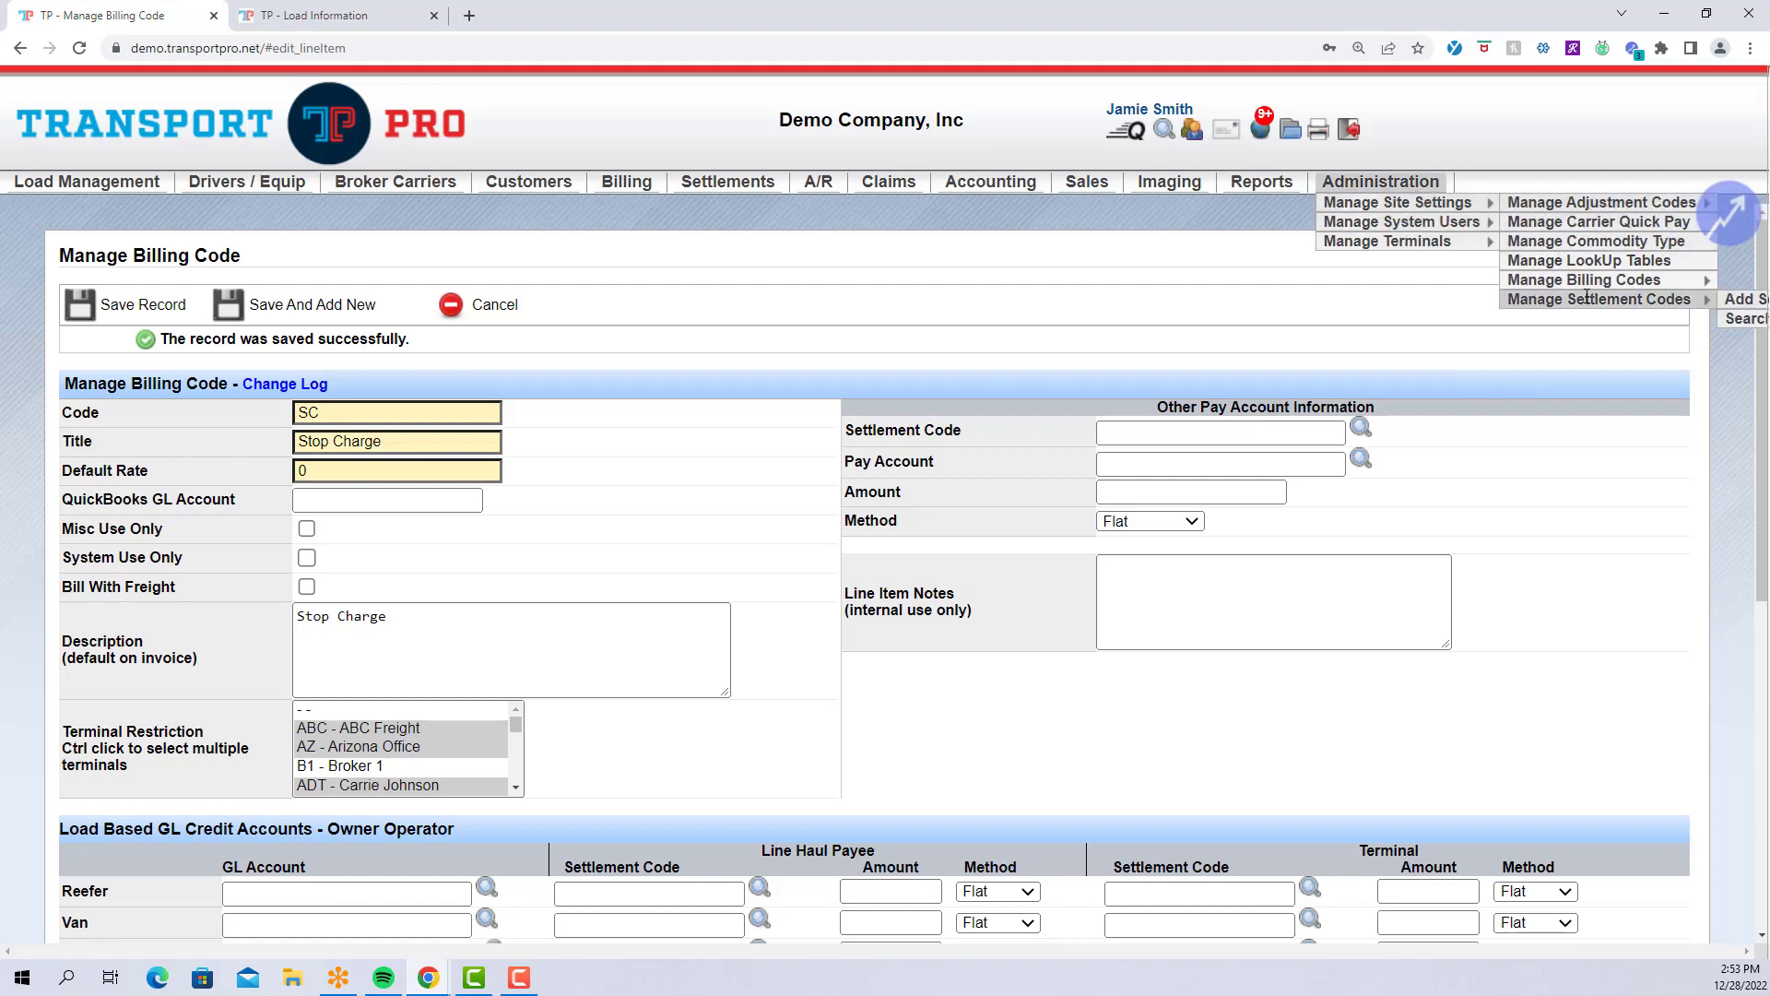
click(1746, 318)
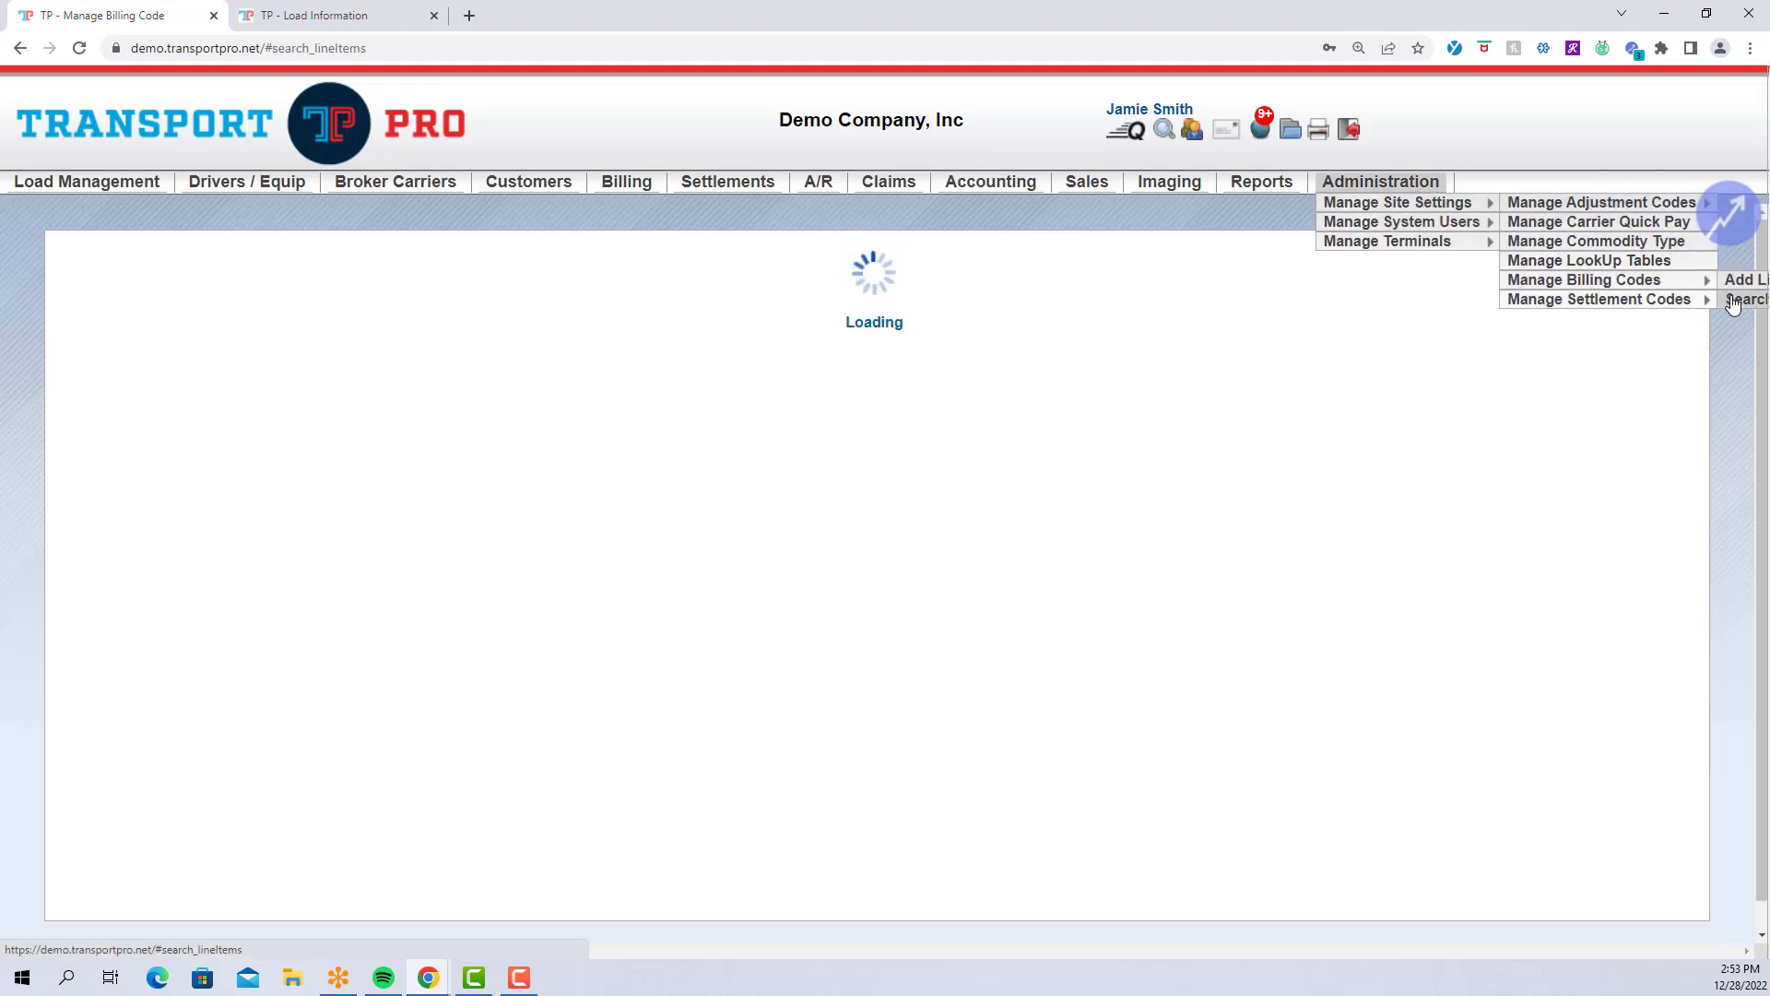
scroll(490, 662, down, 4)
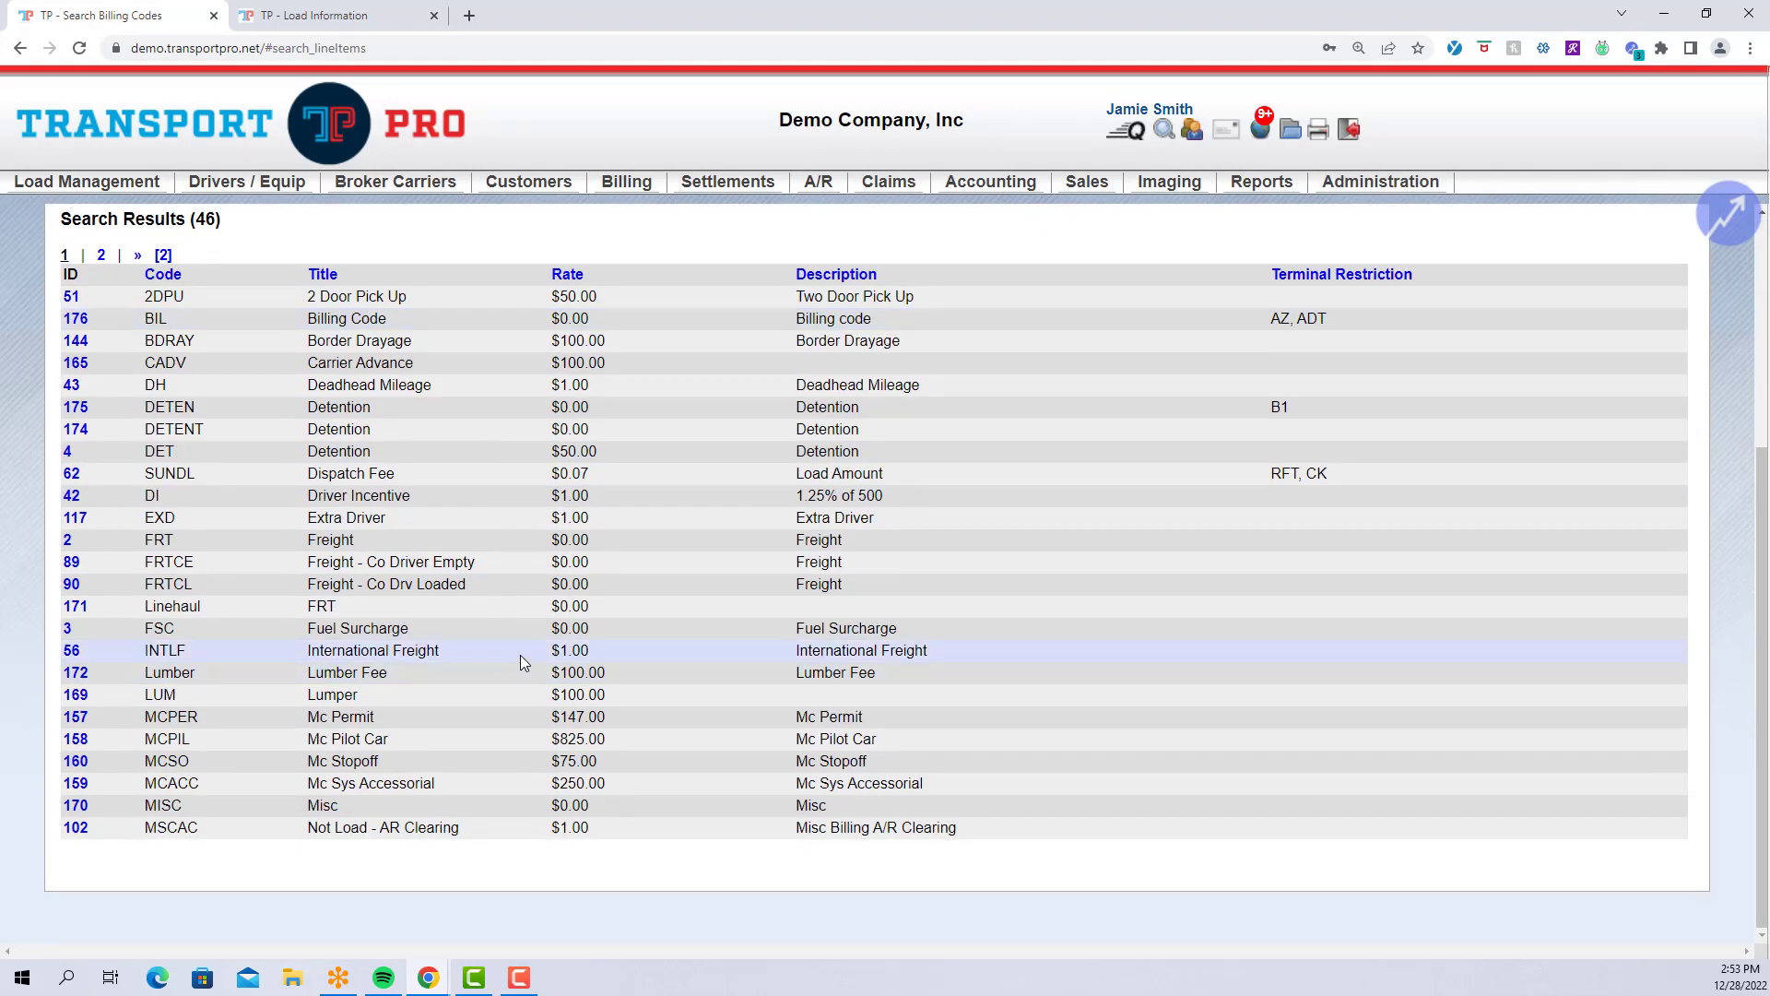
click(67, 631)
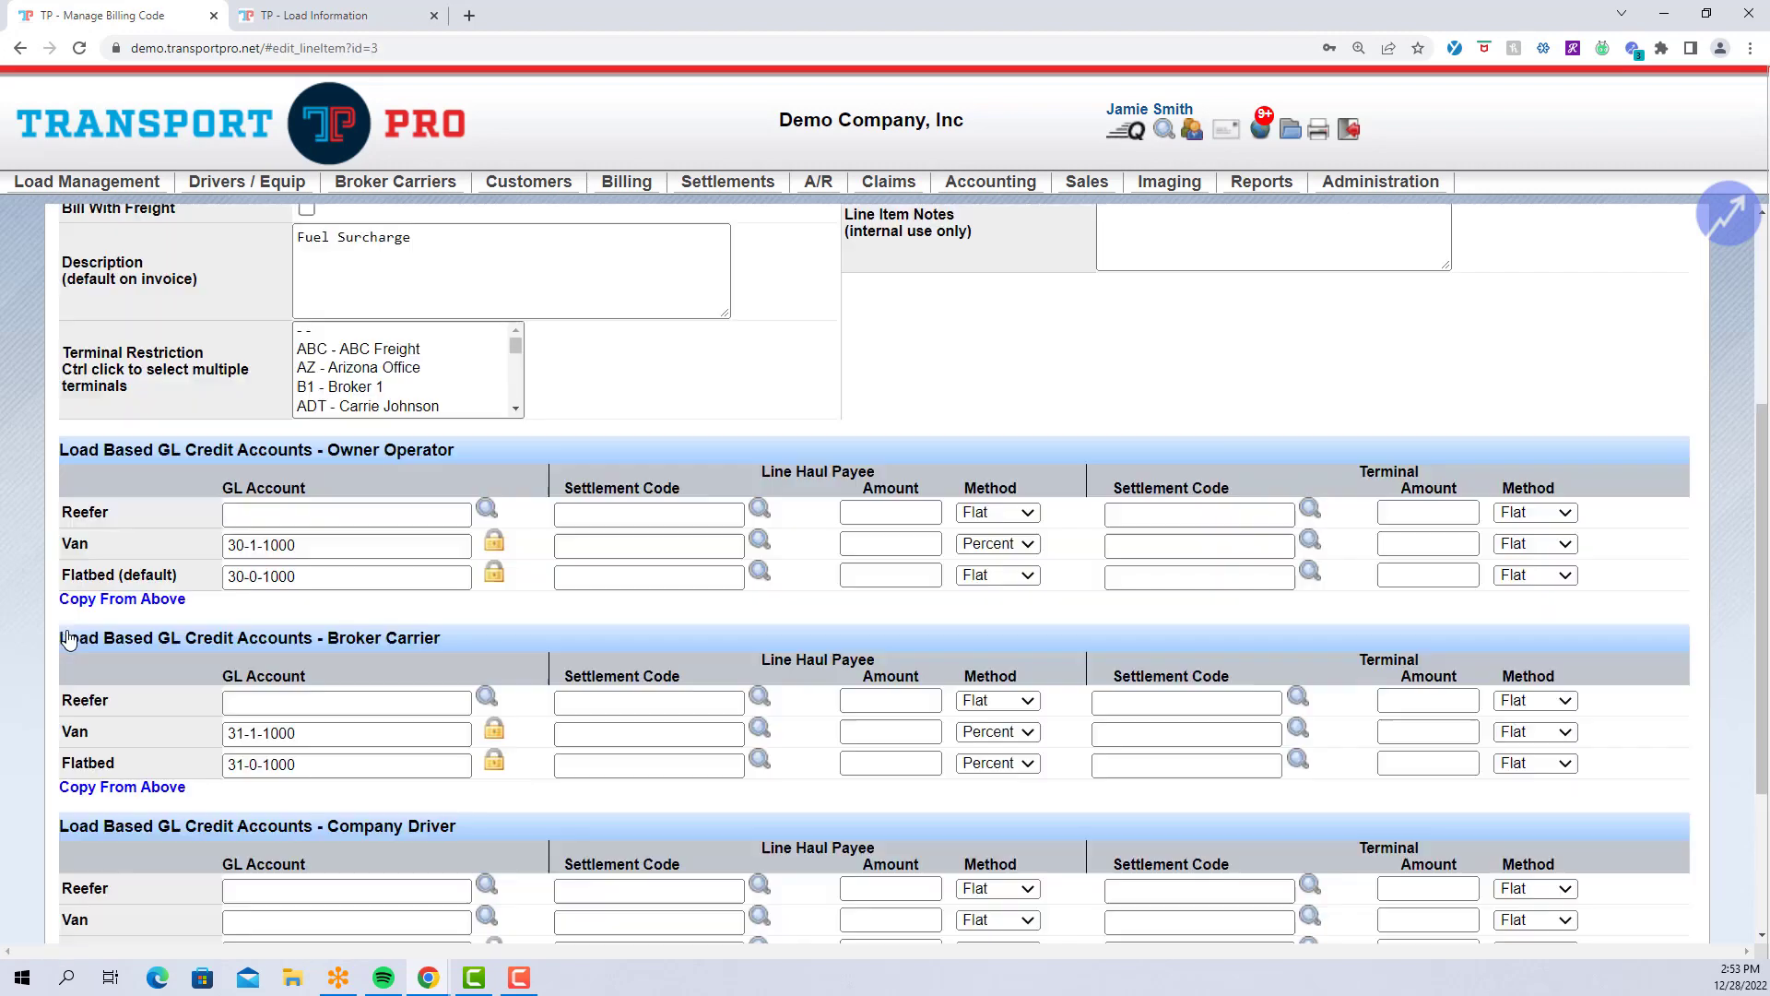
scroll(117, 636, up, 1)
scroll(117, 636, up, 2)
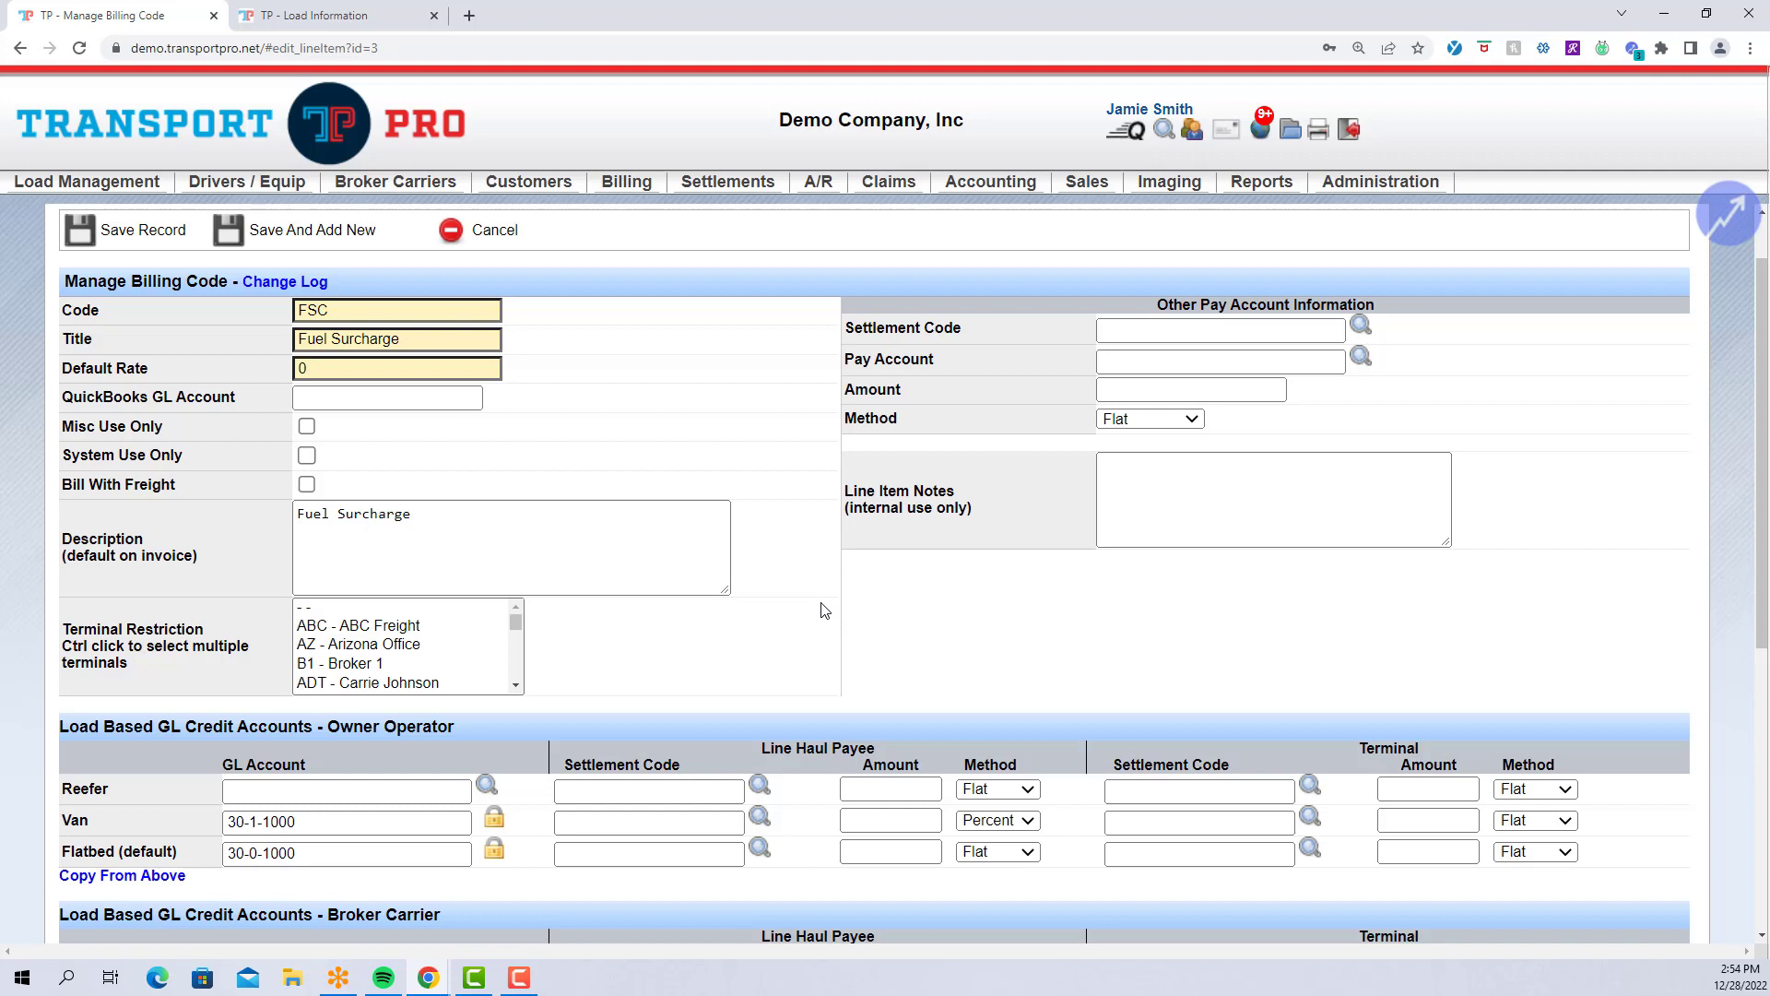
scroll(824, 610, up, 1)
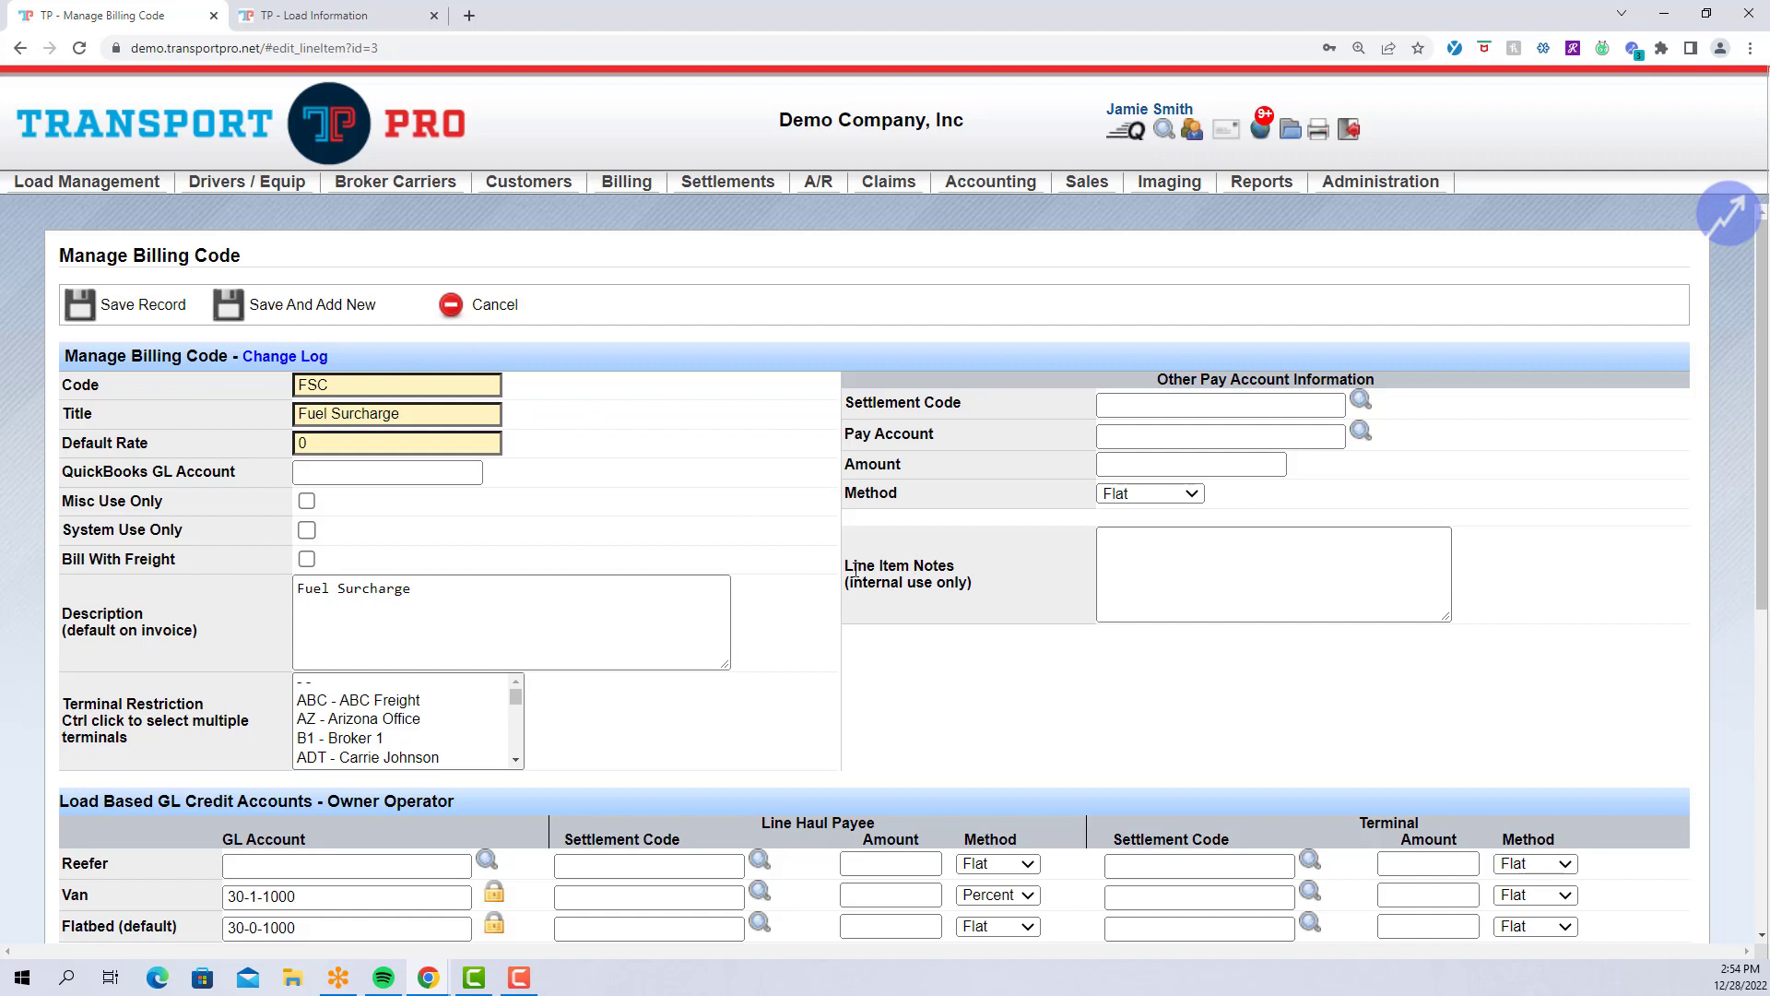
scroll(856, 570, down, 2)
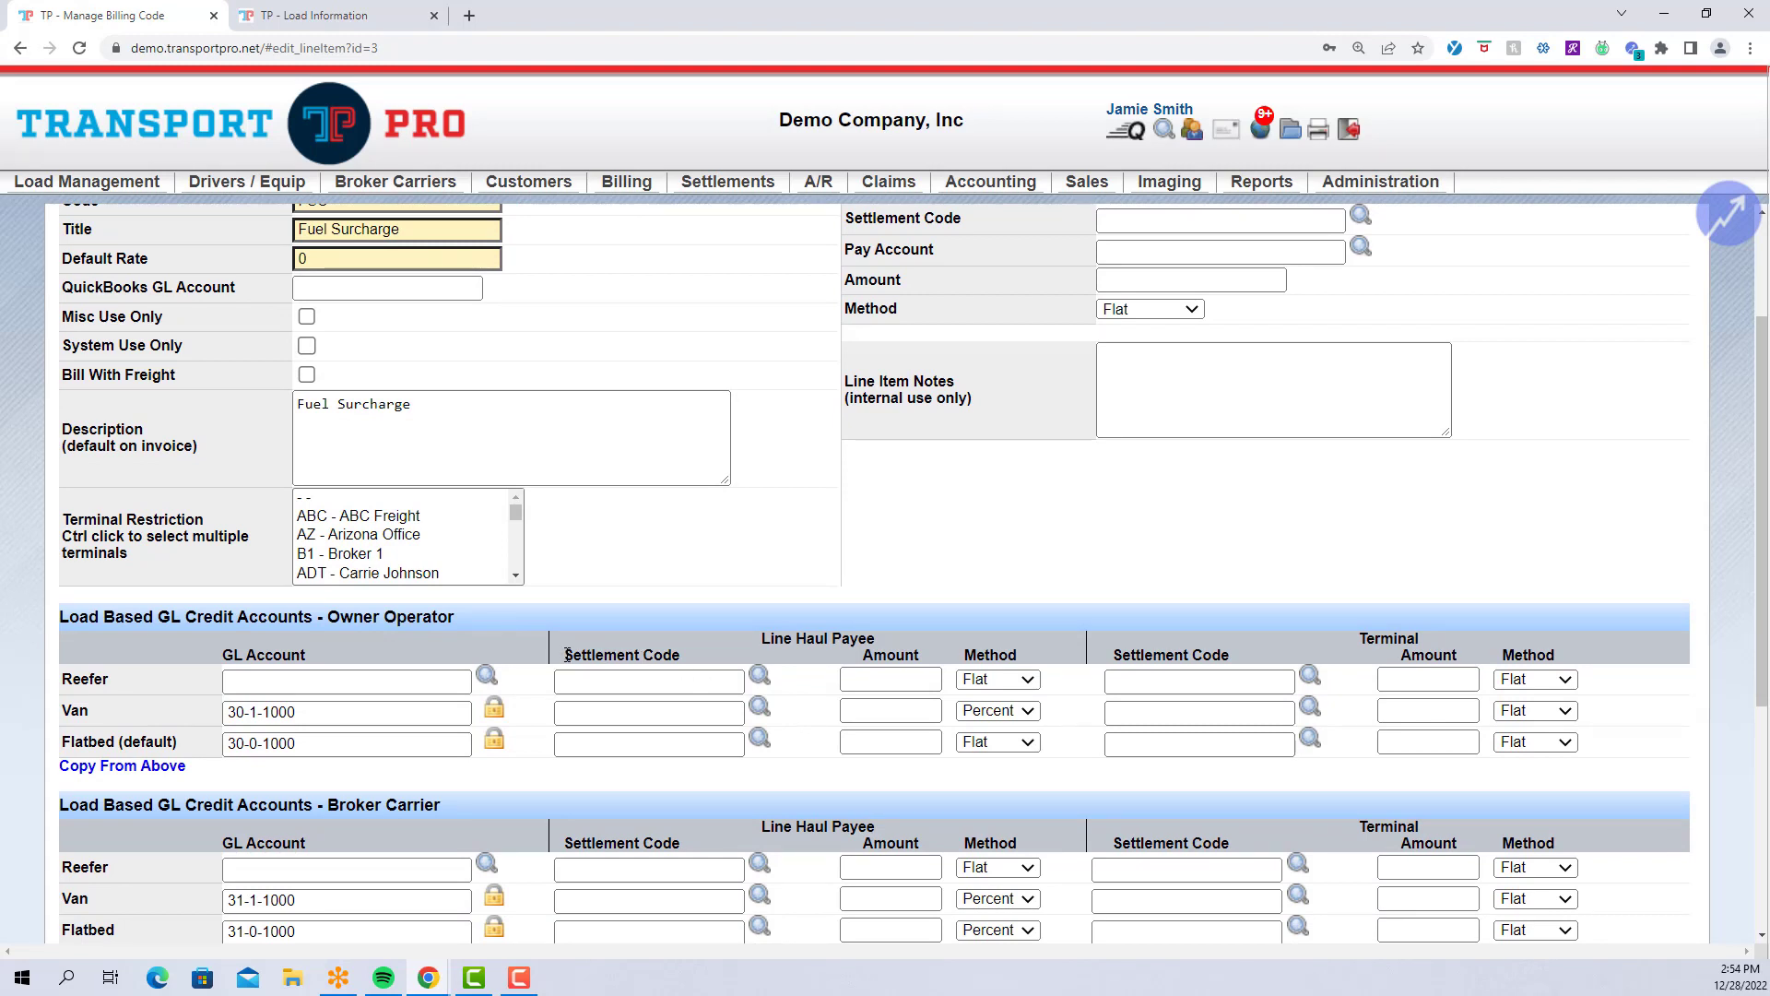
drag(566, 655, 683, 654)
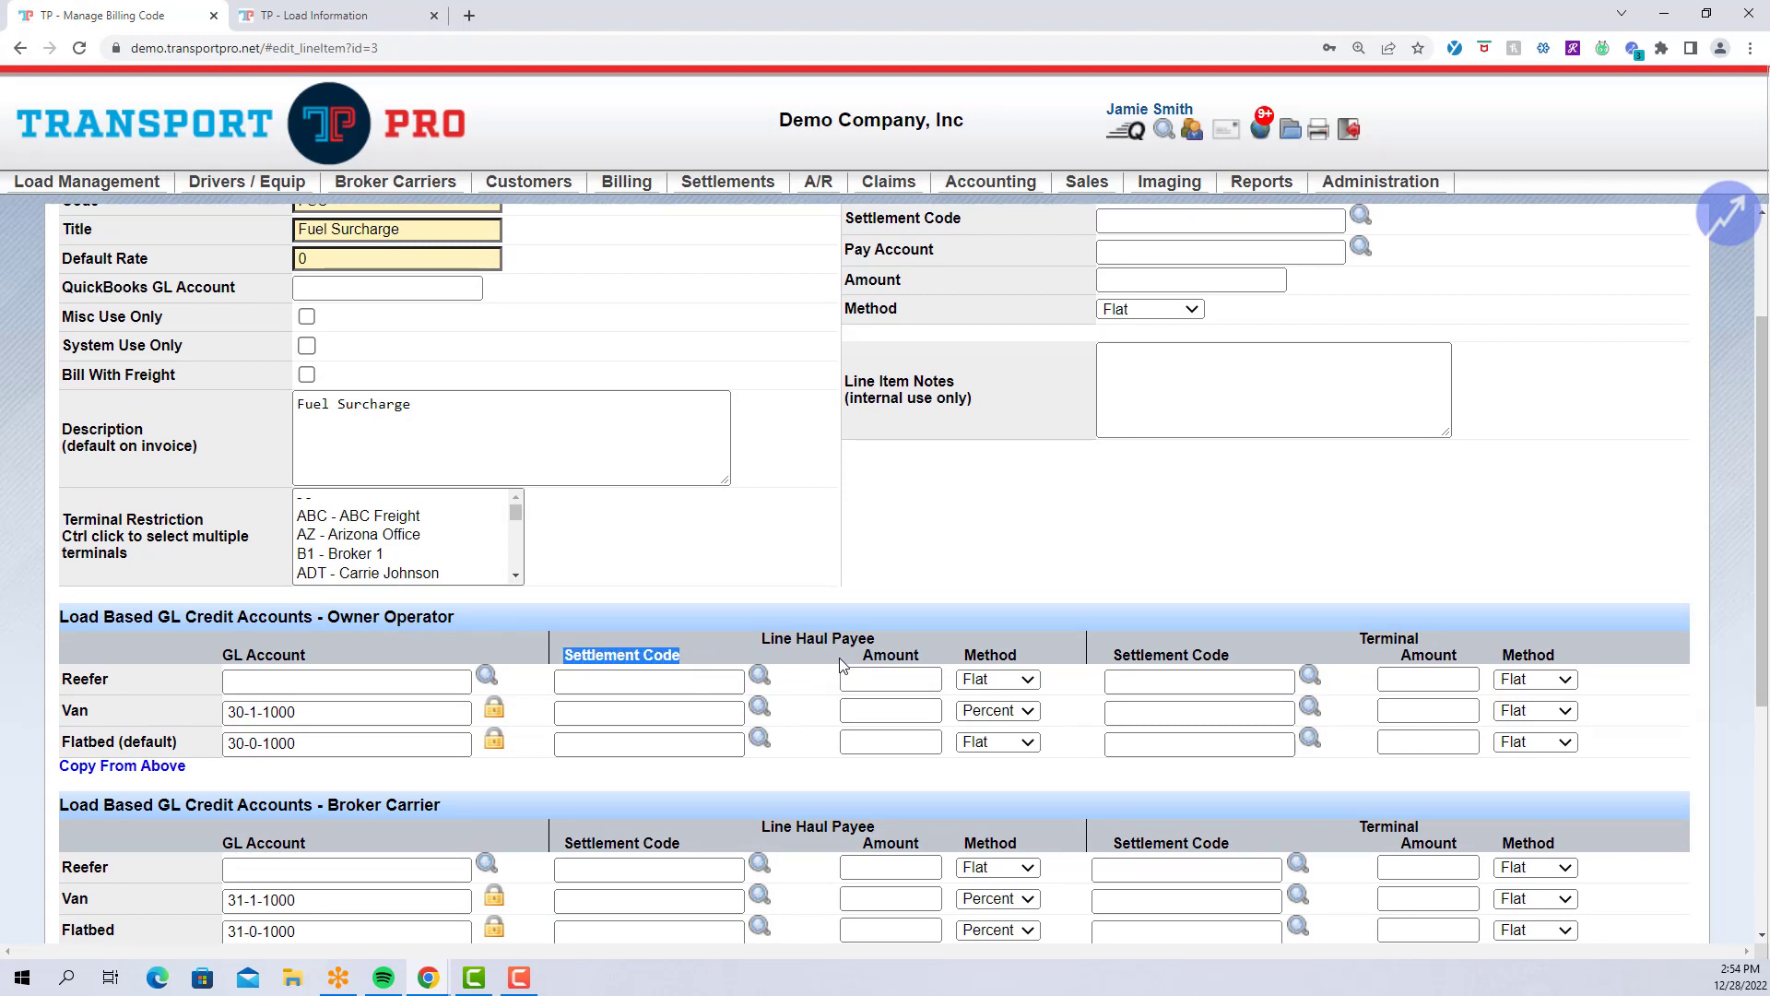
drag(862, 655, 1015, 652)
click(961, 655)
click(1038, 653)
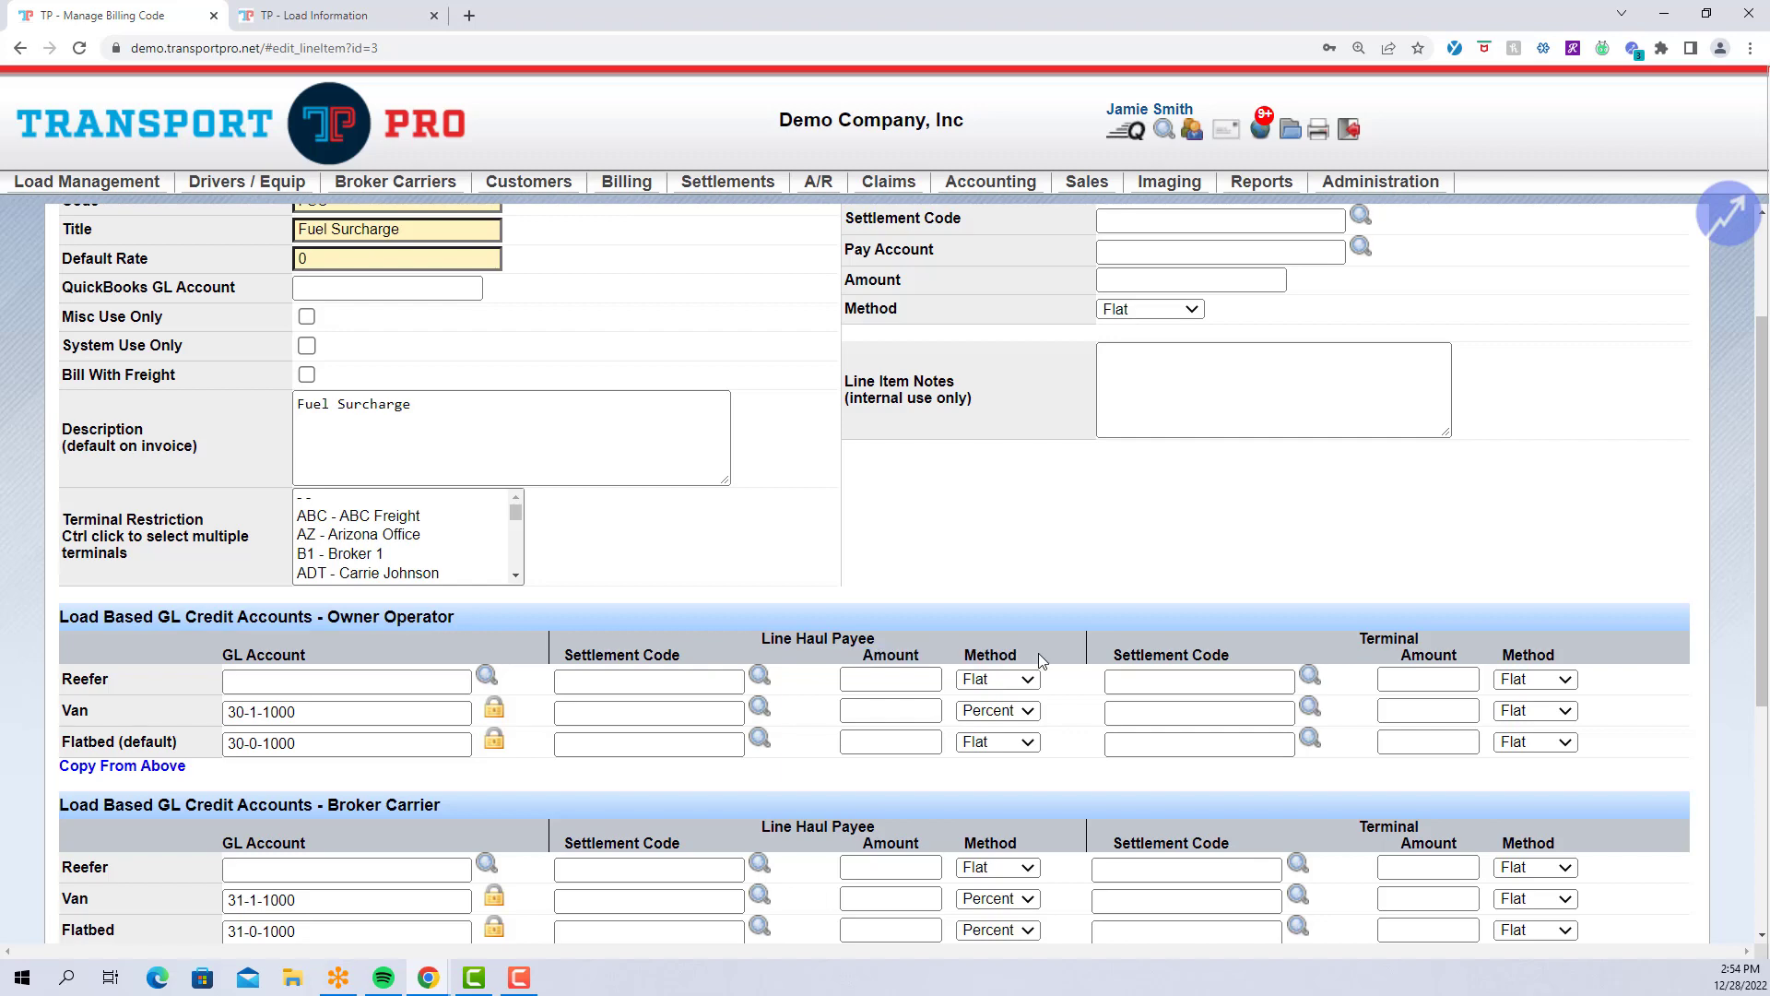
scroll(1086, 620, down, 2)
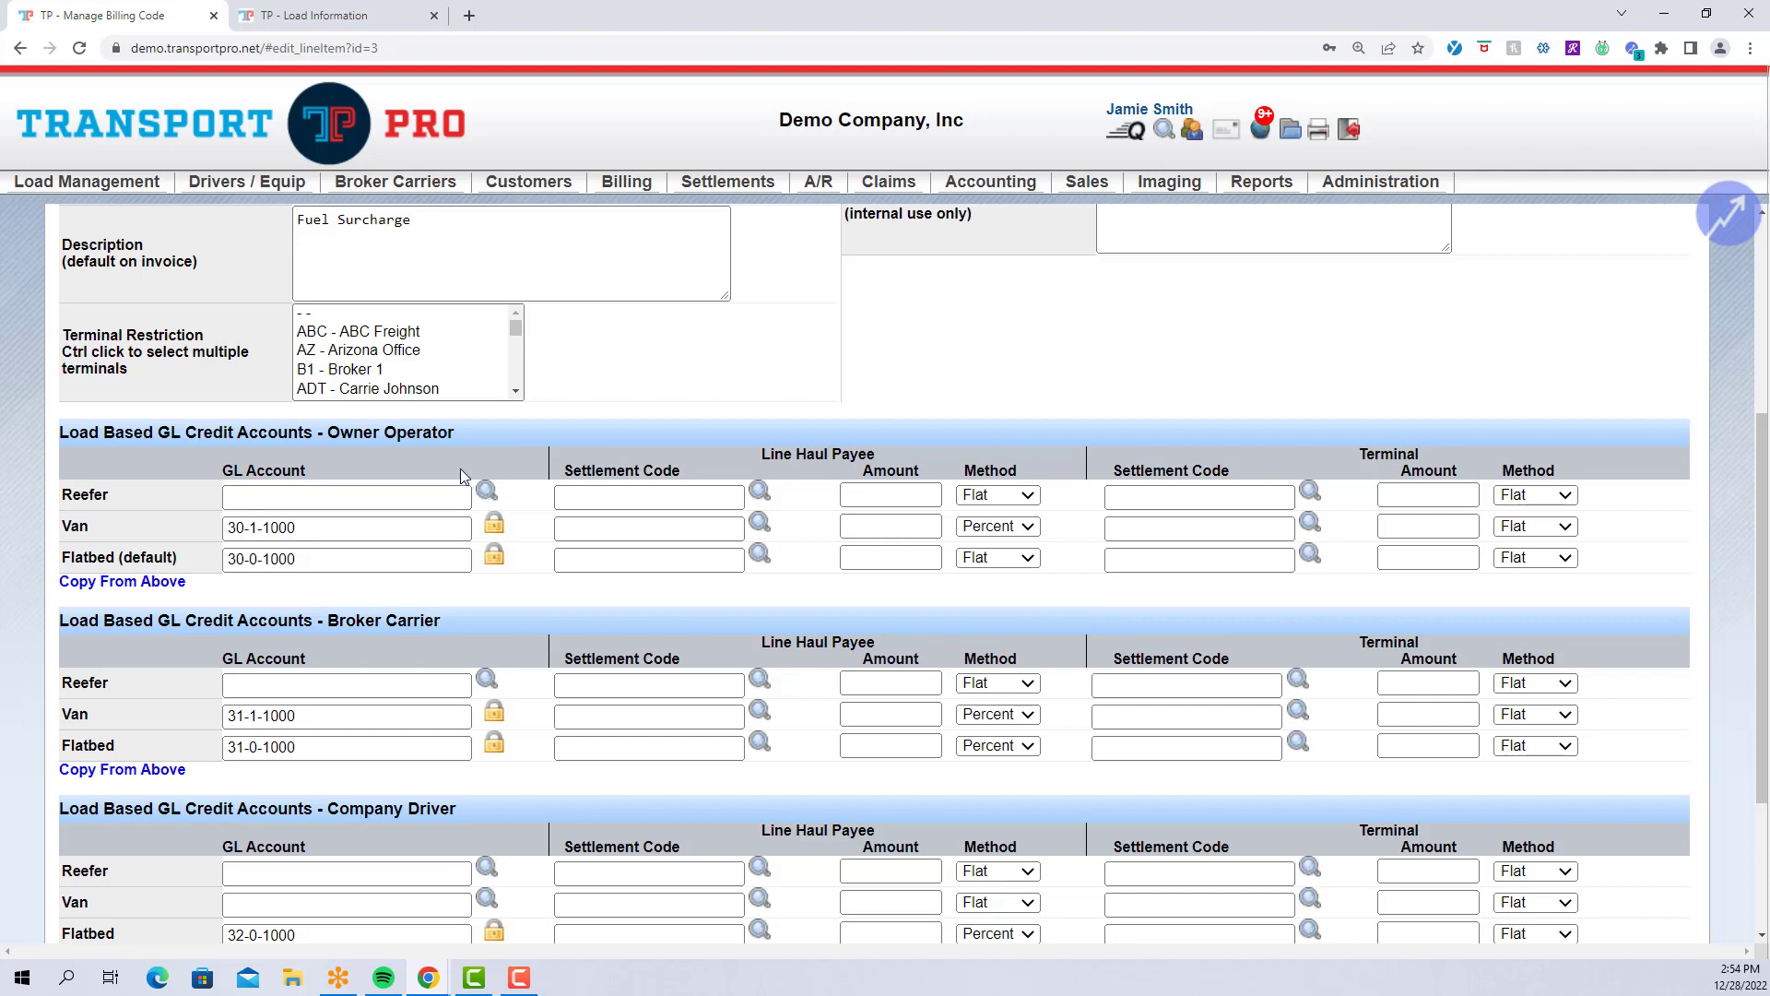
drag(329, 432, 489, 430)
drag(329, 616, 495, 622)
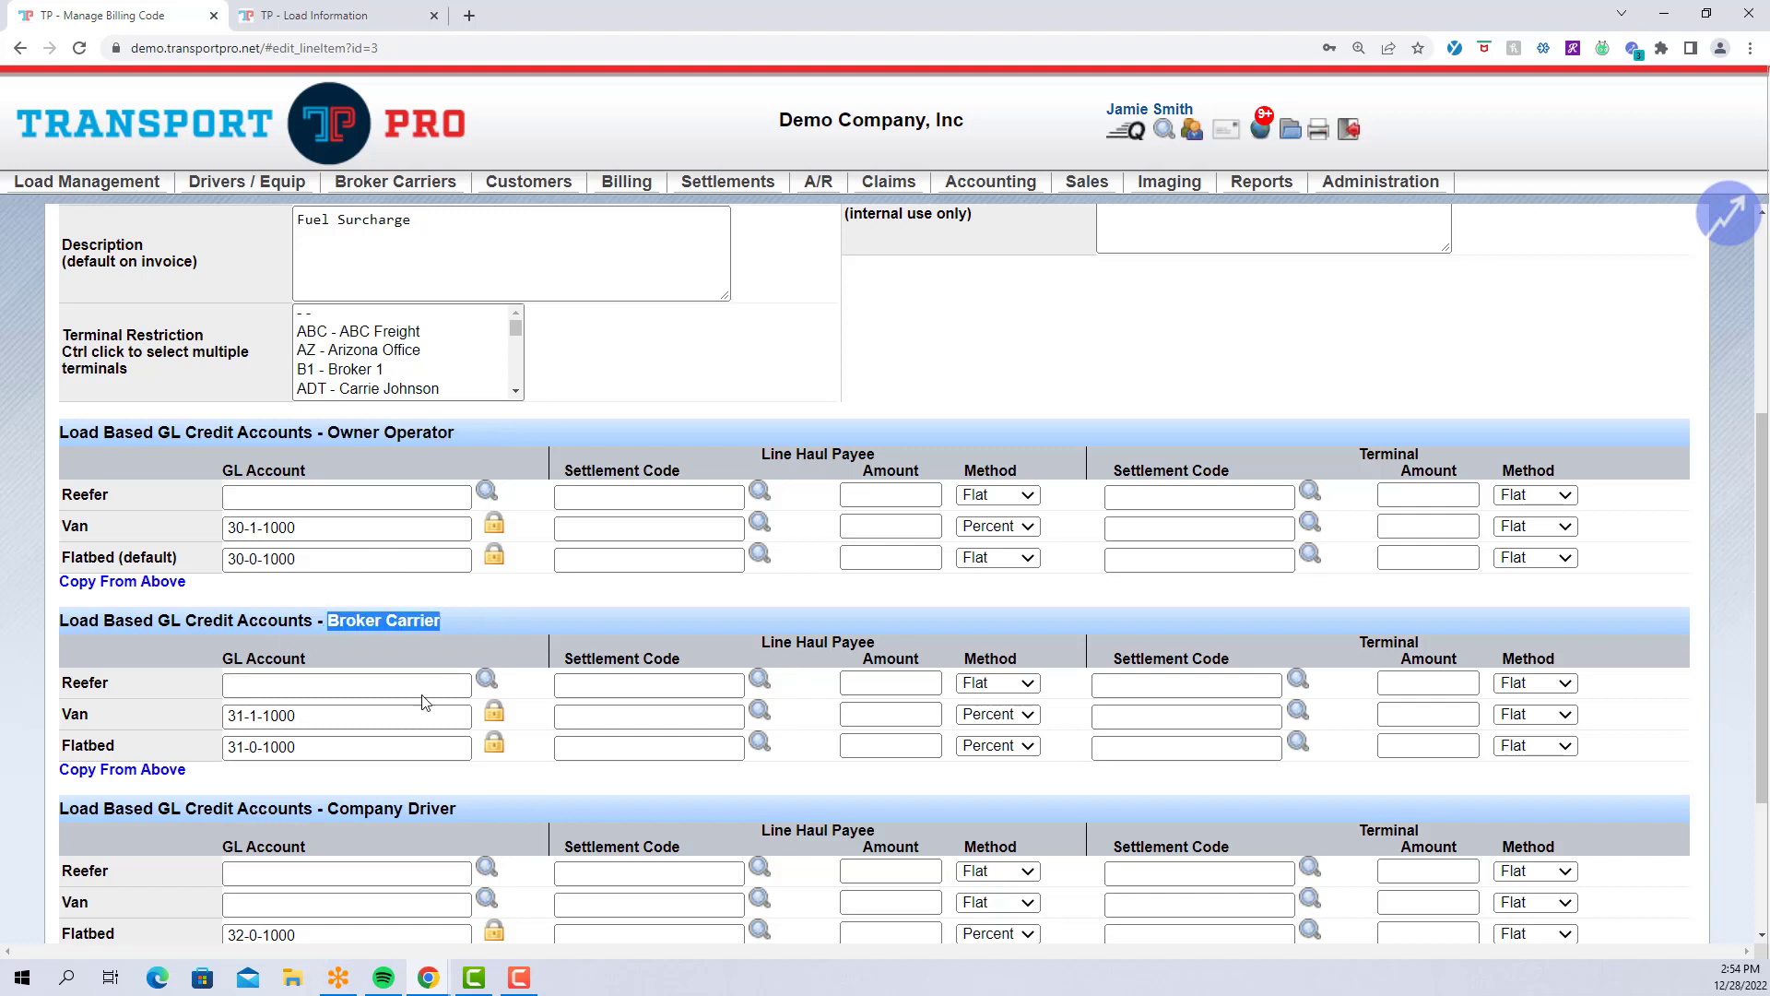
click(332, 809)
drag(333, 808, 500, 797)
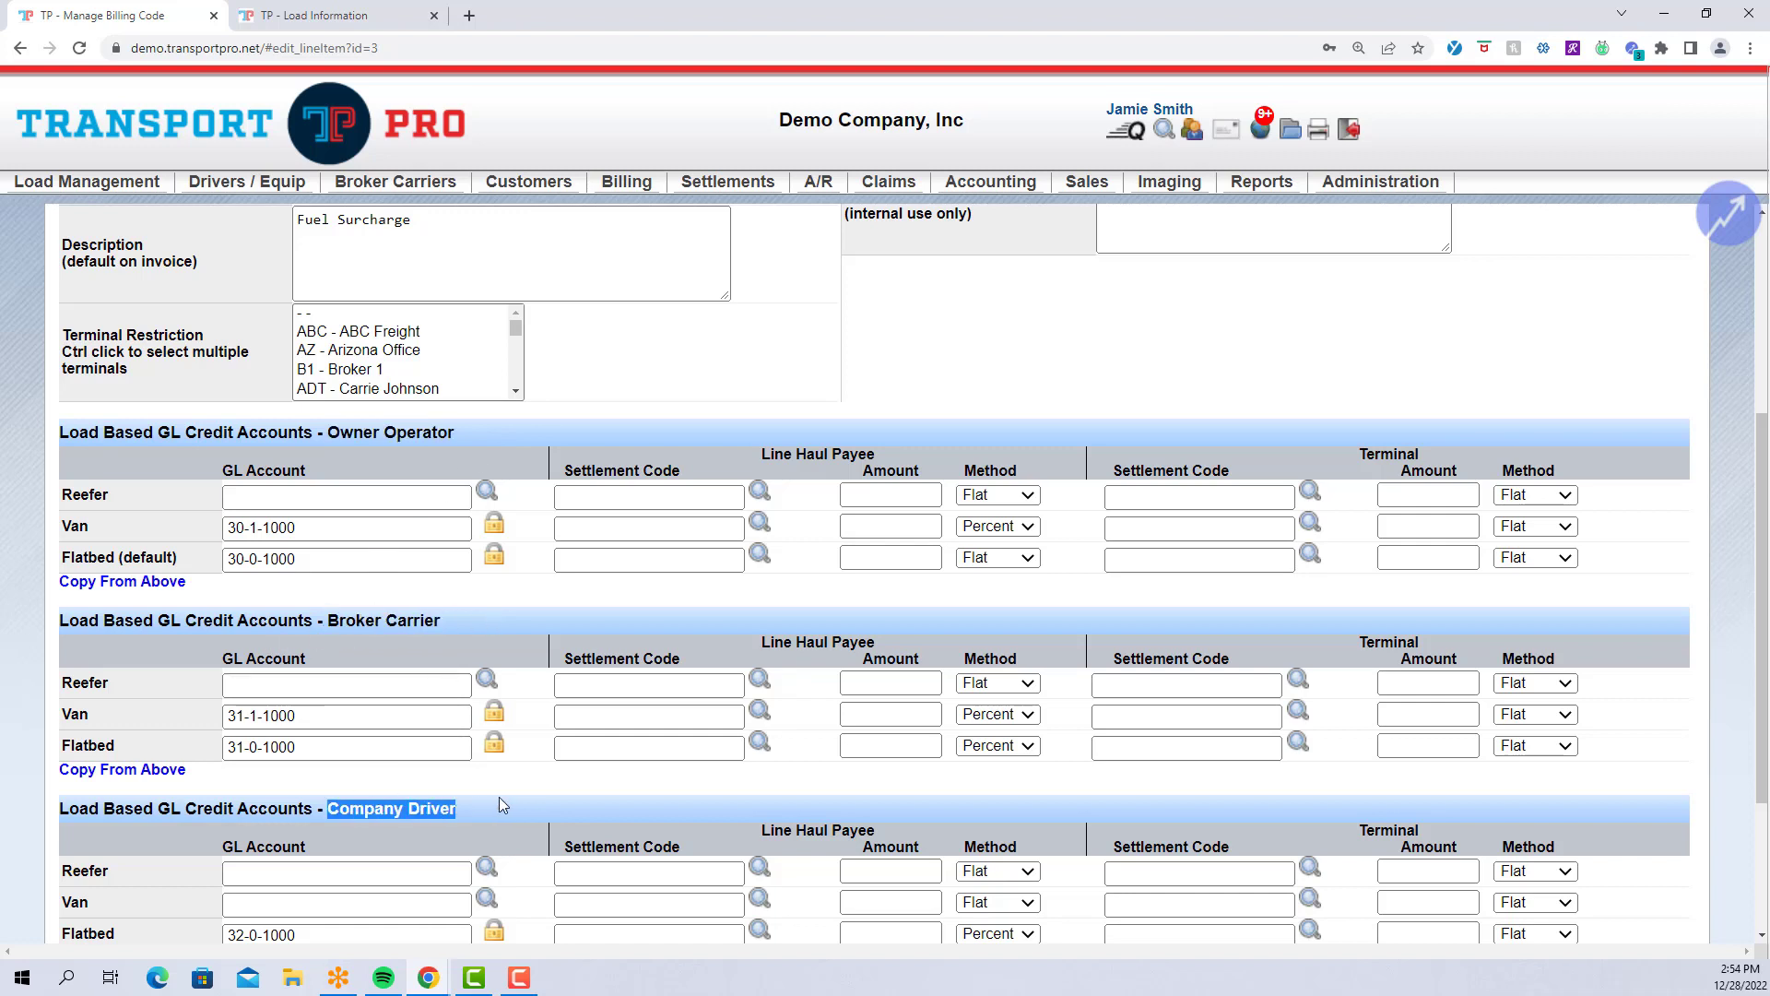
click(500, 795)
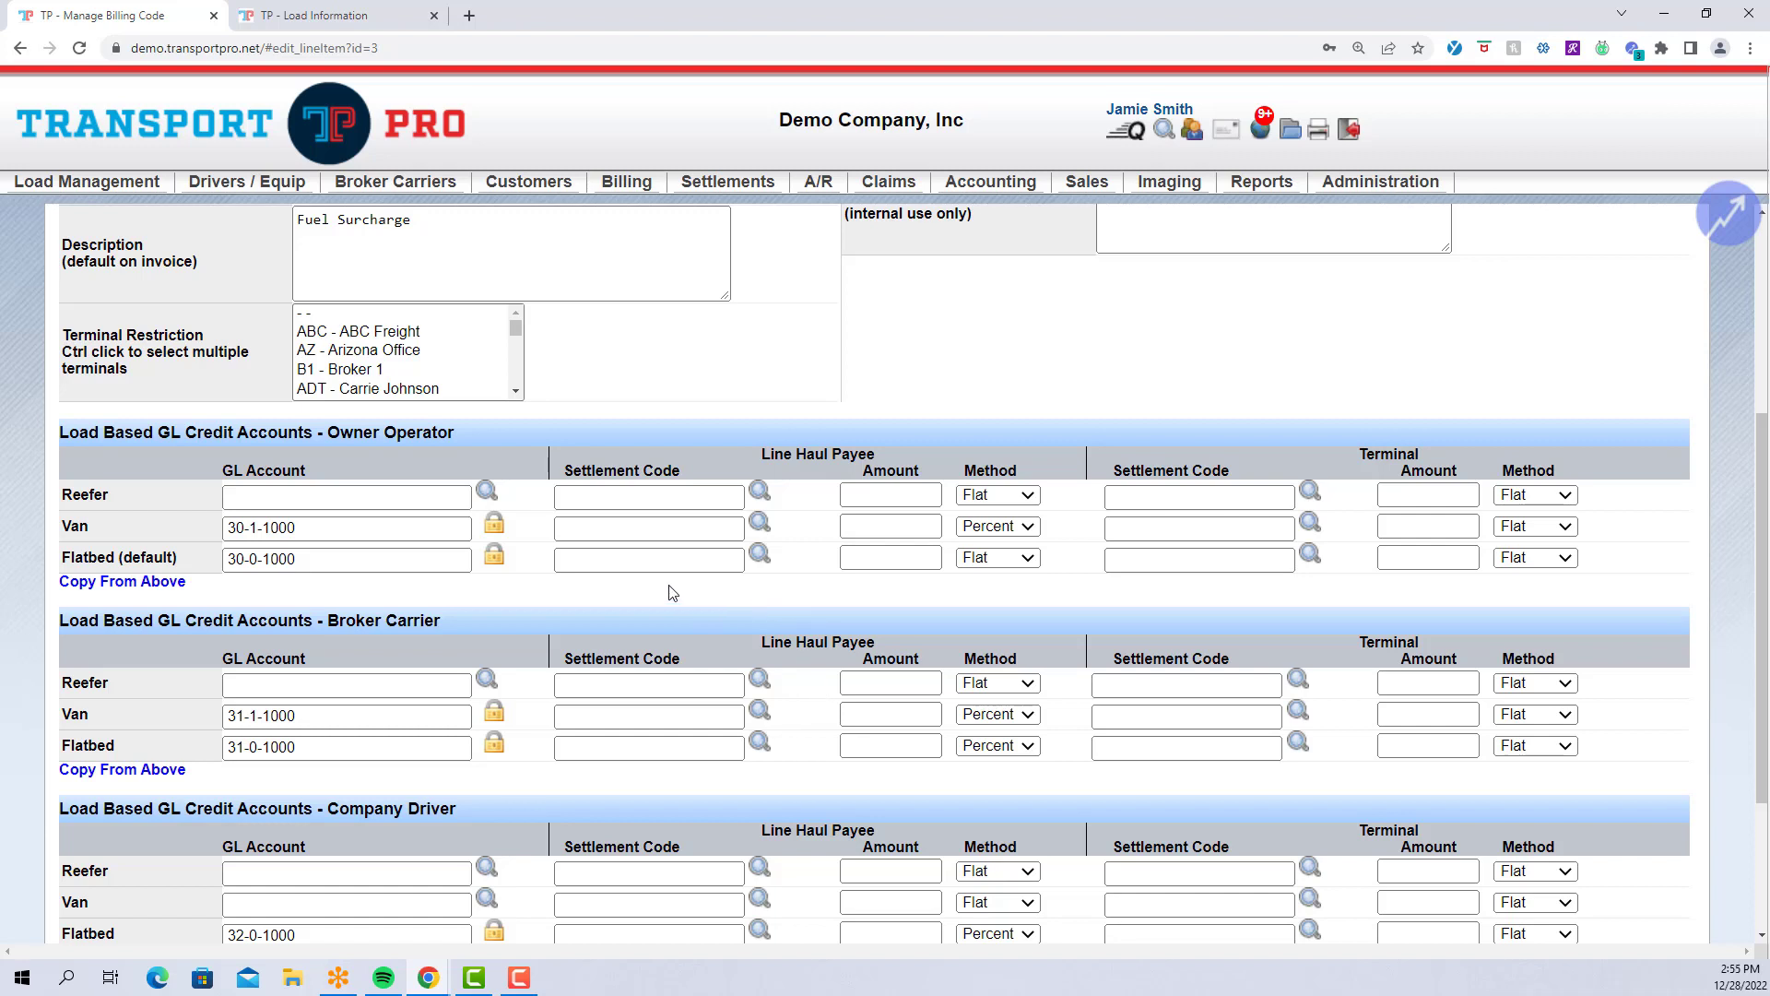
Choose FSC Fuel Surcharge as the Flatbed (default) line haul payee settlement code.
click(666, 556)
text(f)
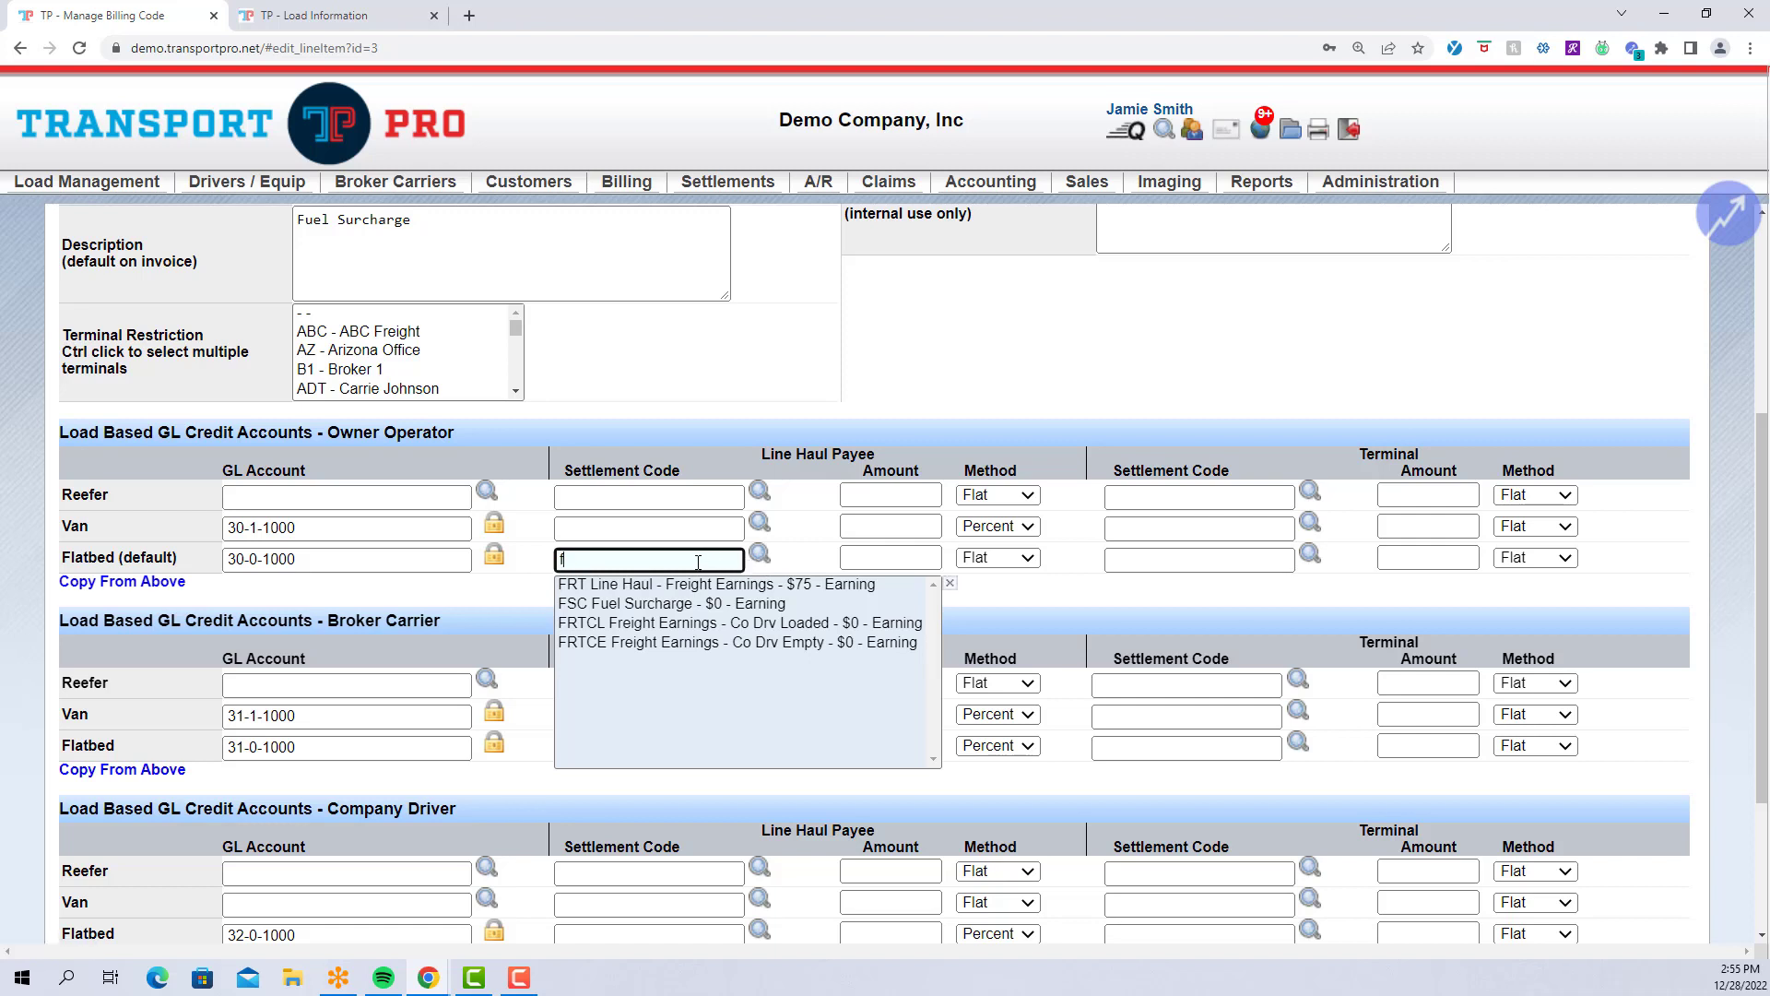
click(654, 605)
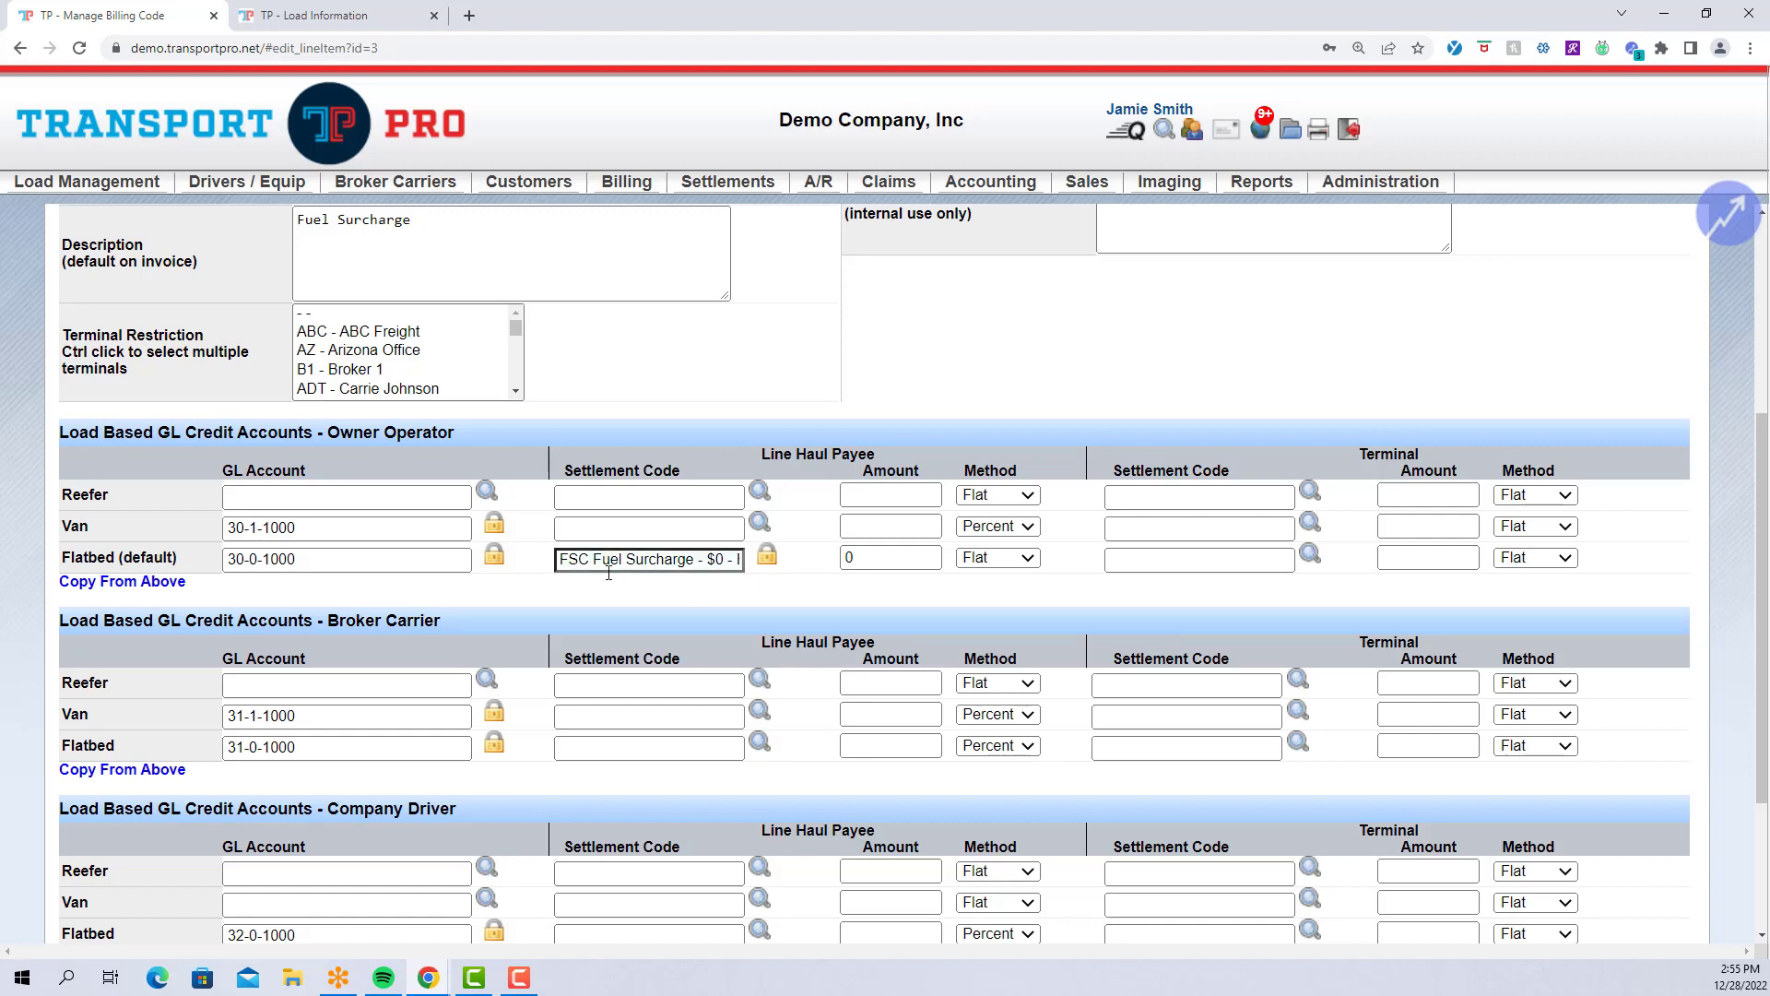
click(736, 560)
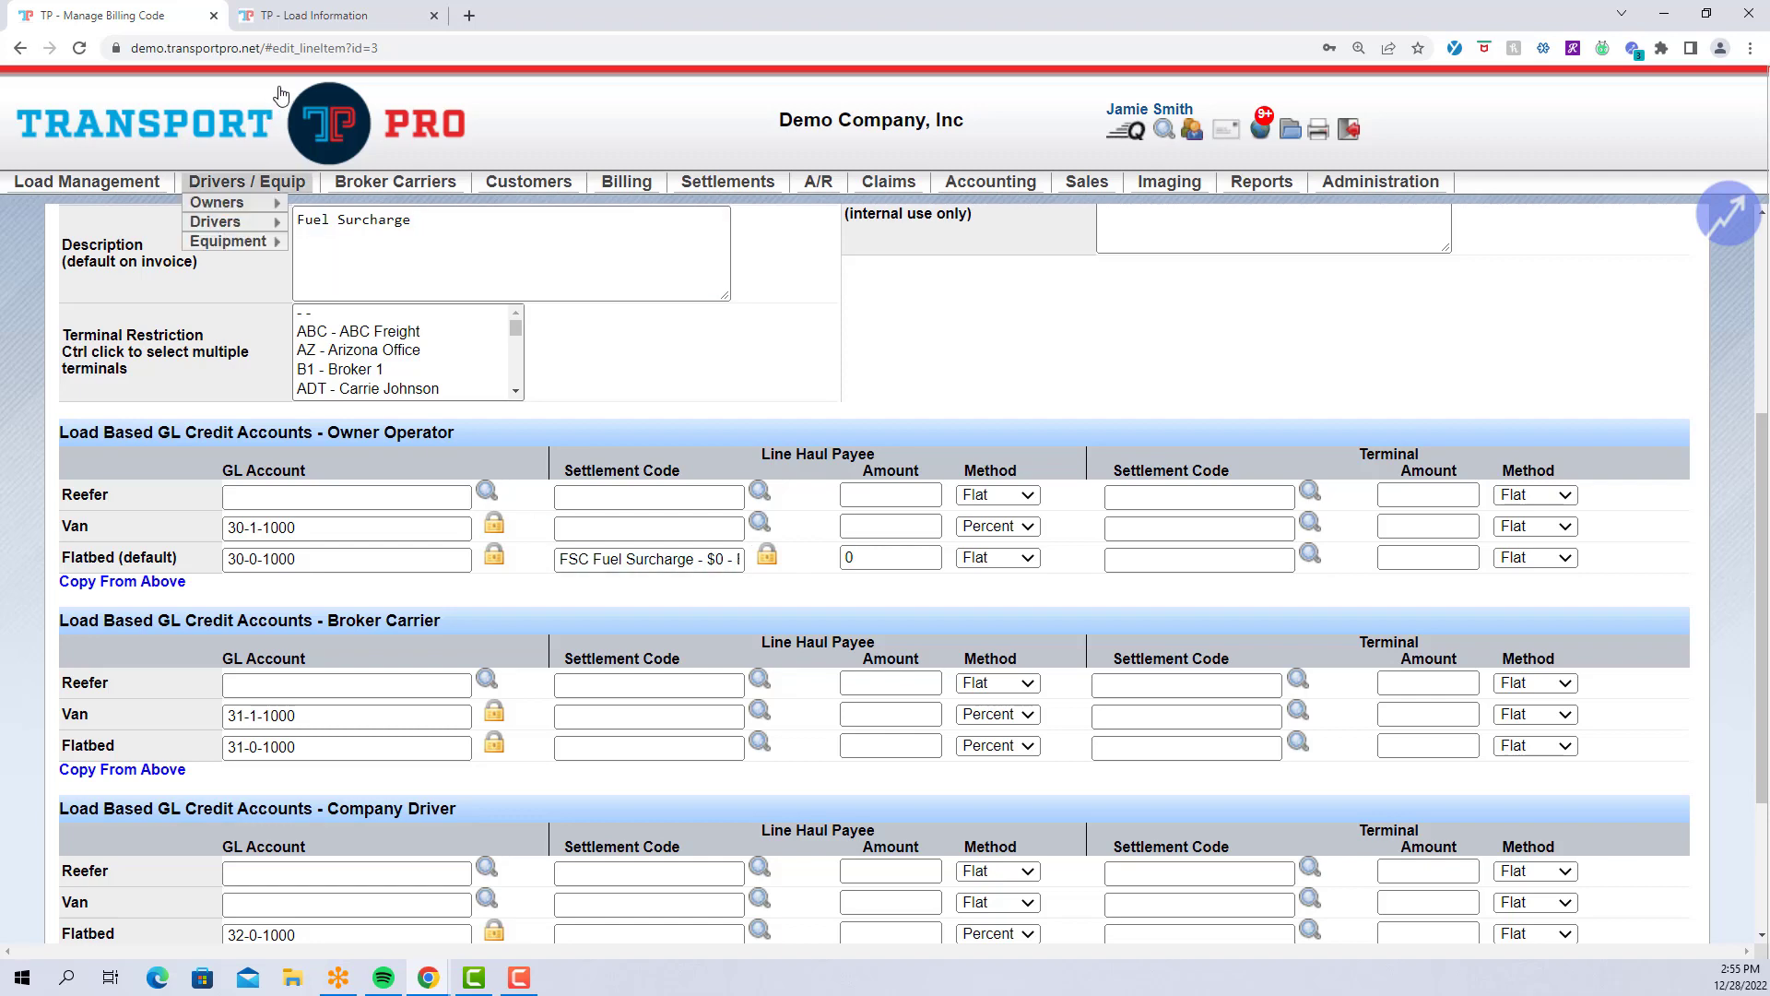
click(318, 17)
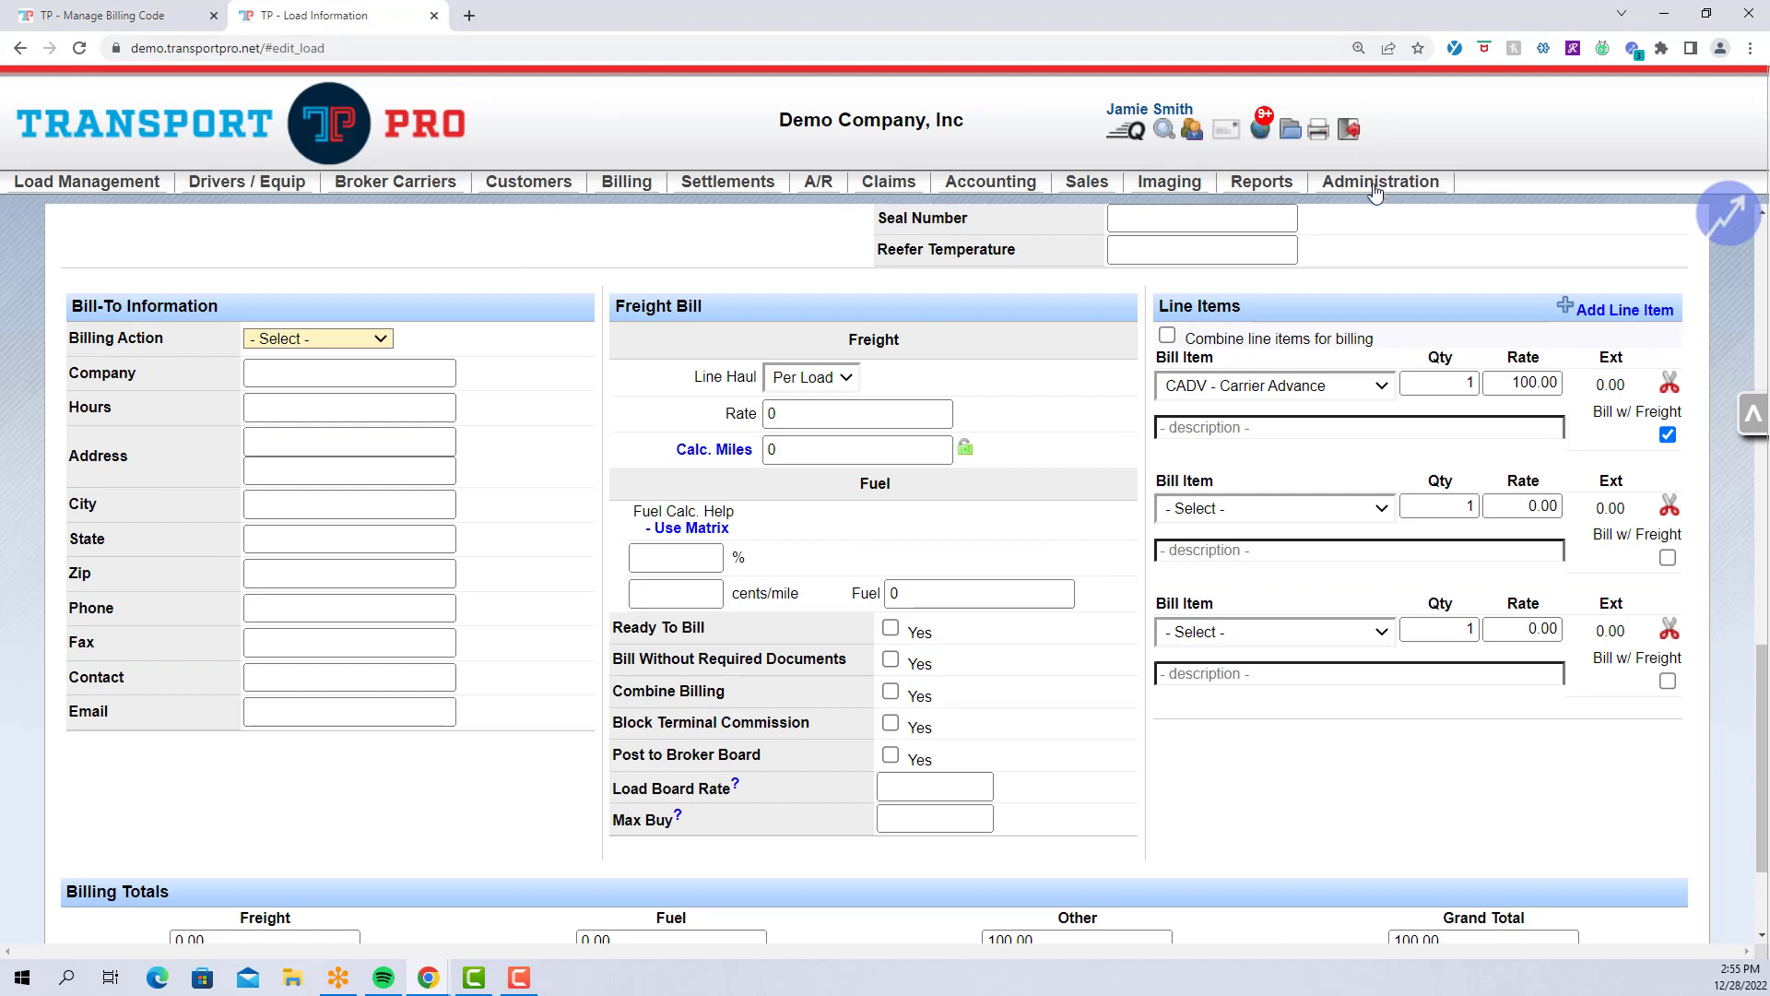
mouse_move(1374, 184)
mouse_move(1487, 196)
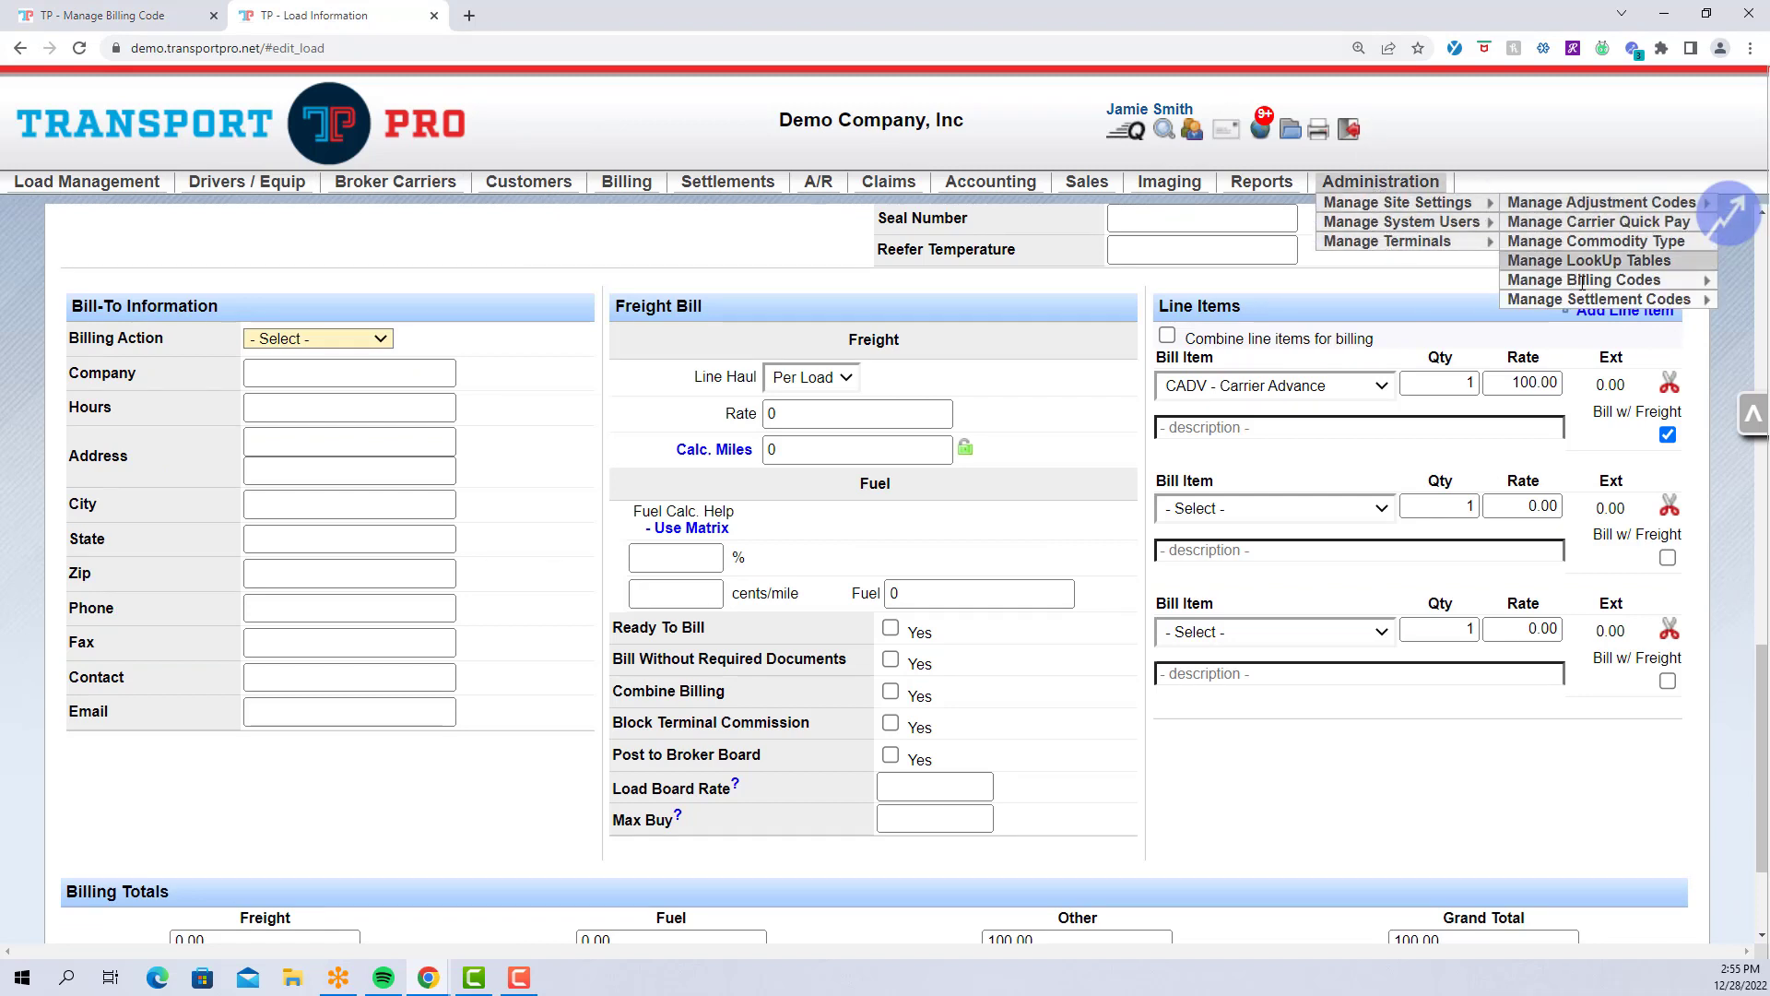
mouse_move(1702, 300)
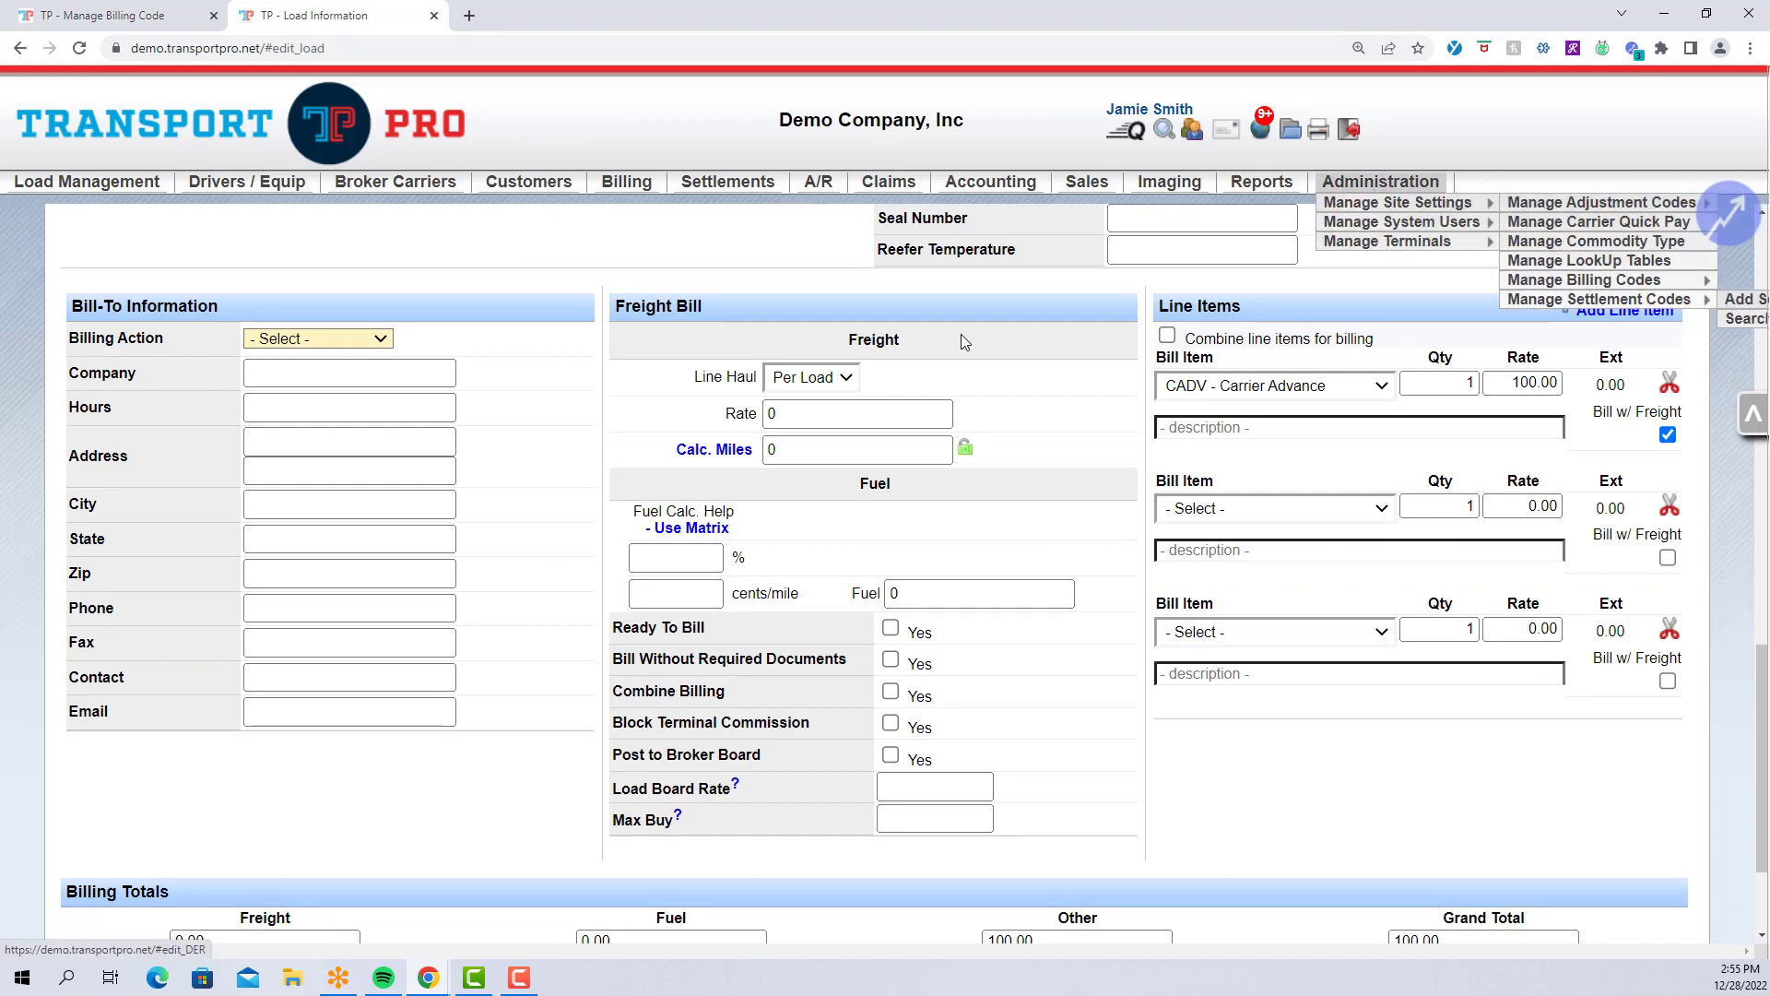
click(155, 24)
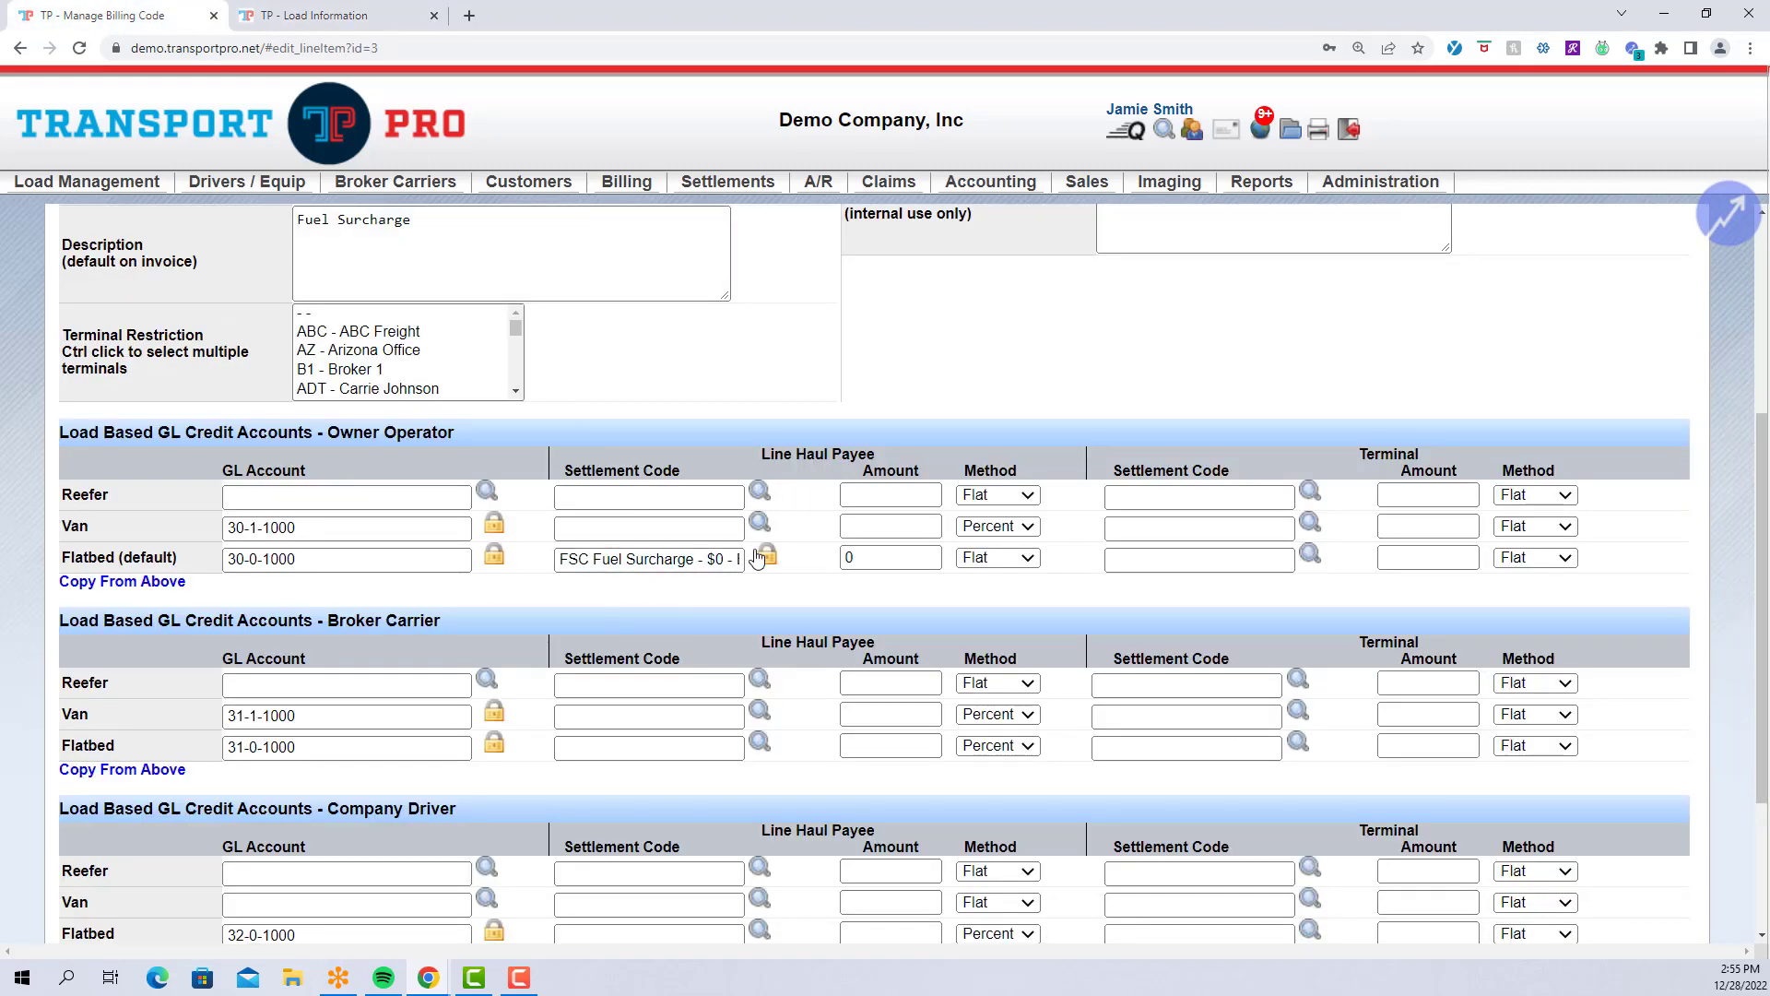
Replace the Flatbed line haul amount 0 with 100 and set the method to Percent.
click(856, 555)
double_click(856, 555)
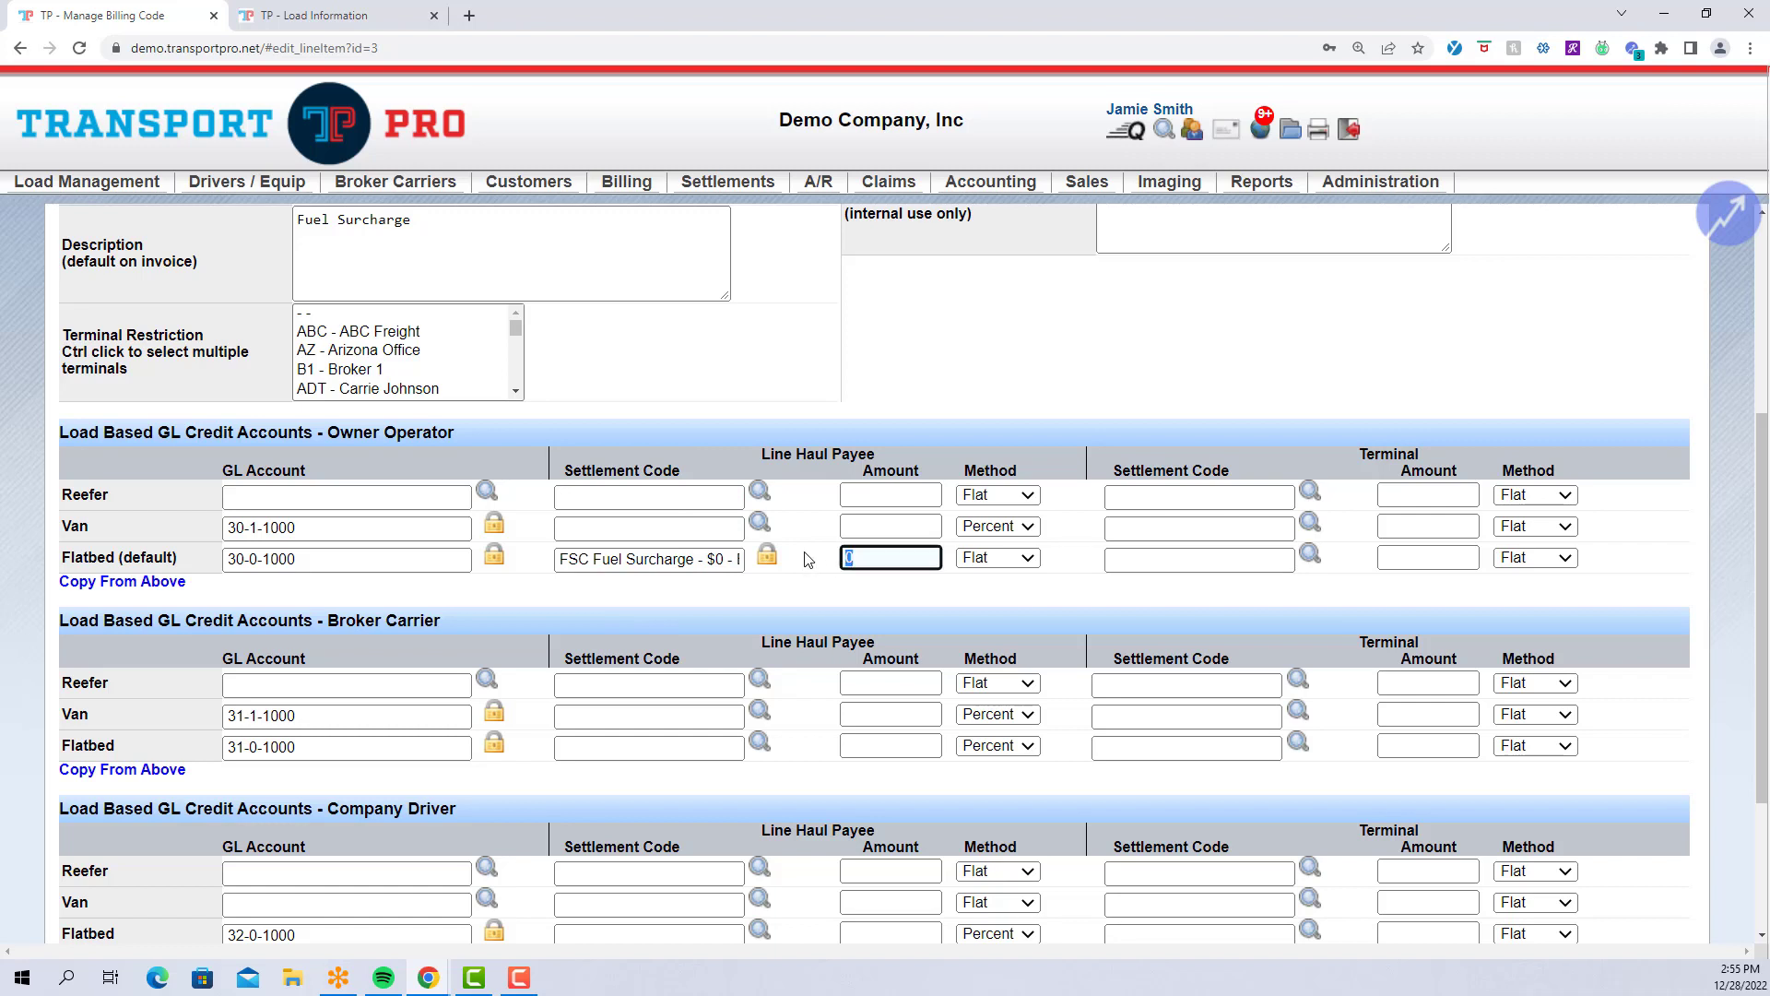
text(100)
click(808, 558)
click(1027, 558)
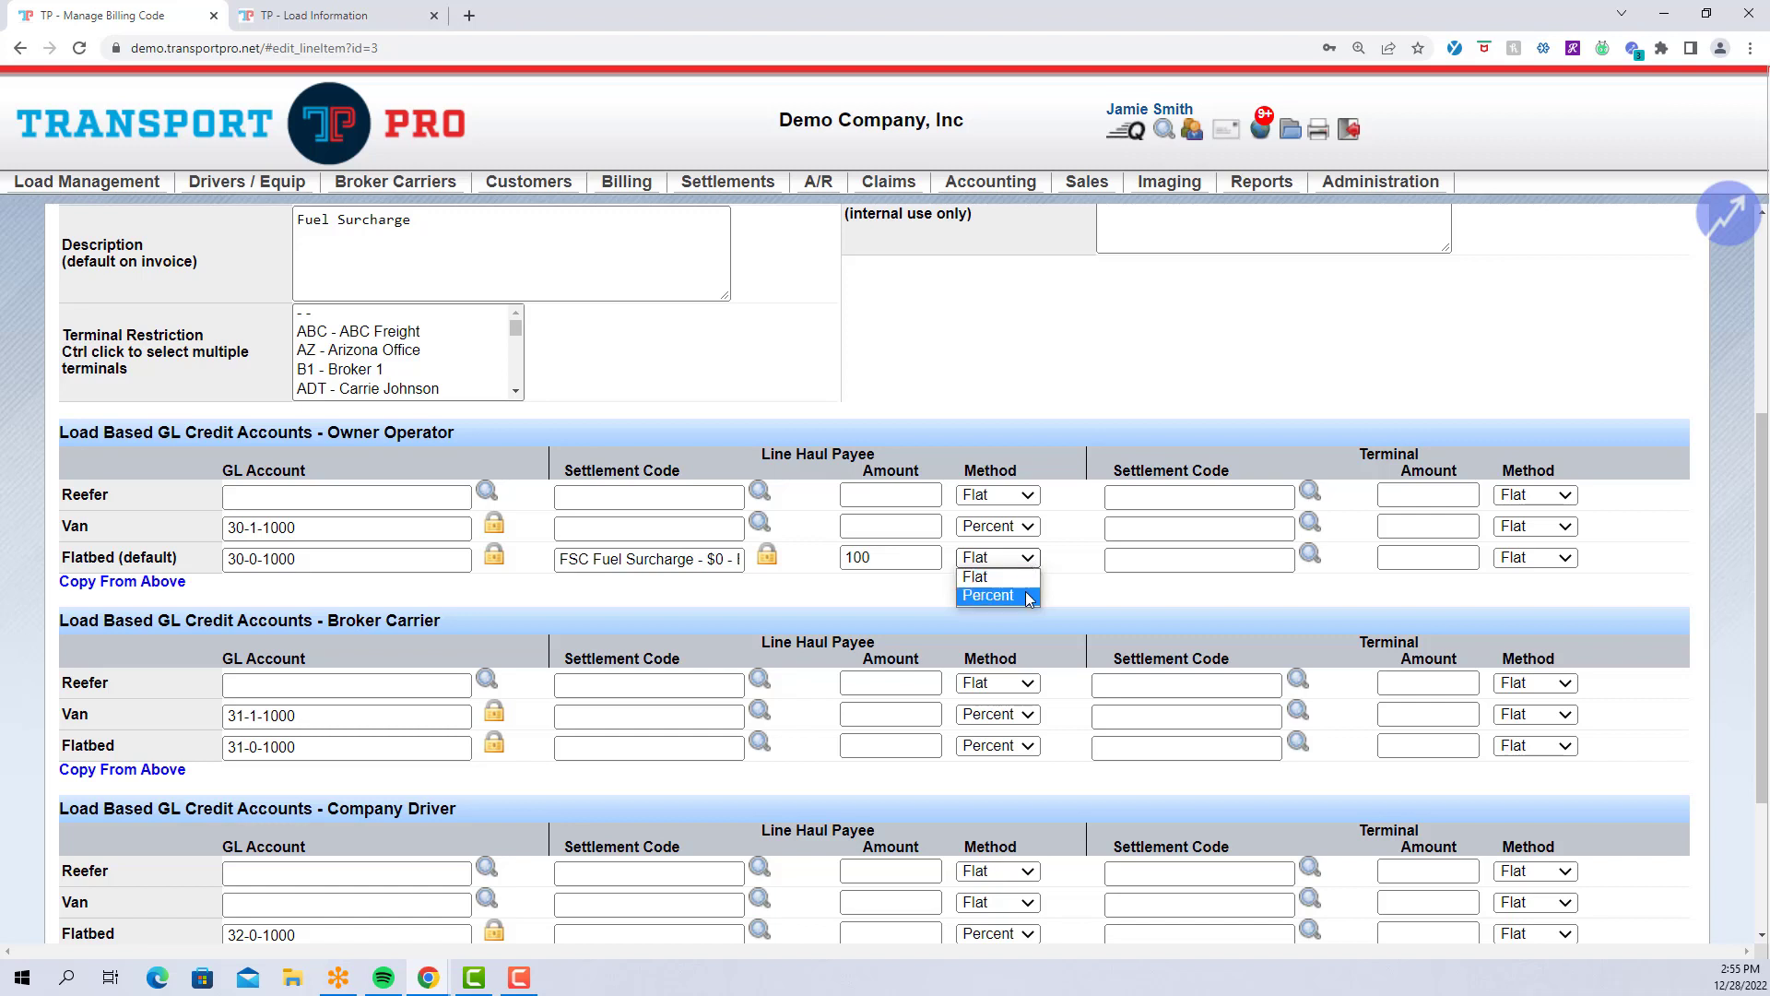
click(1030, 597)
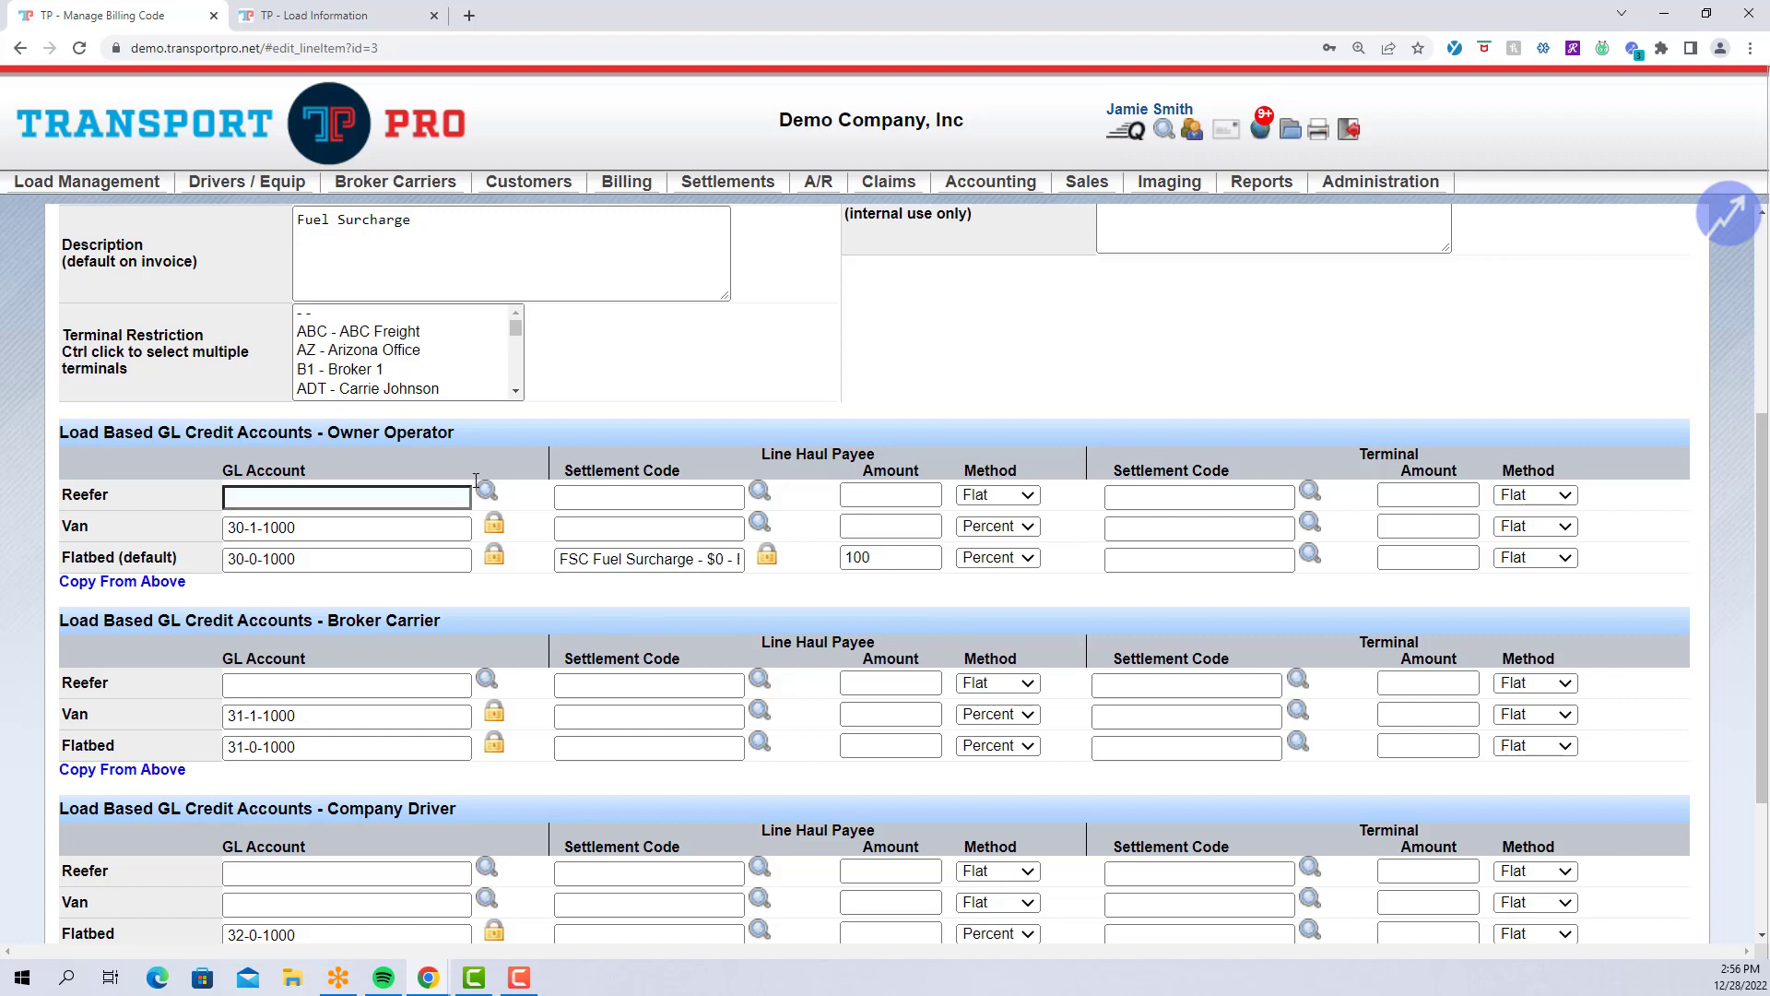
Confirm the Flatbed amount stays 100 and review the Line Haul Payee and Terminal headings.
click(915, 561)
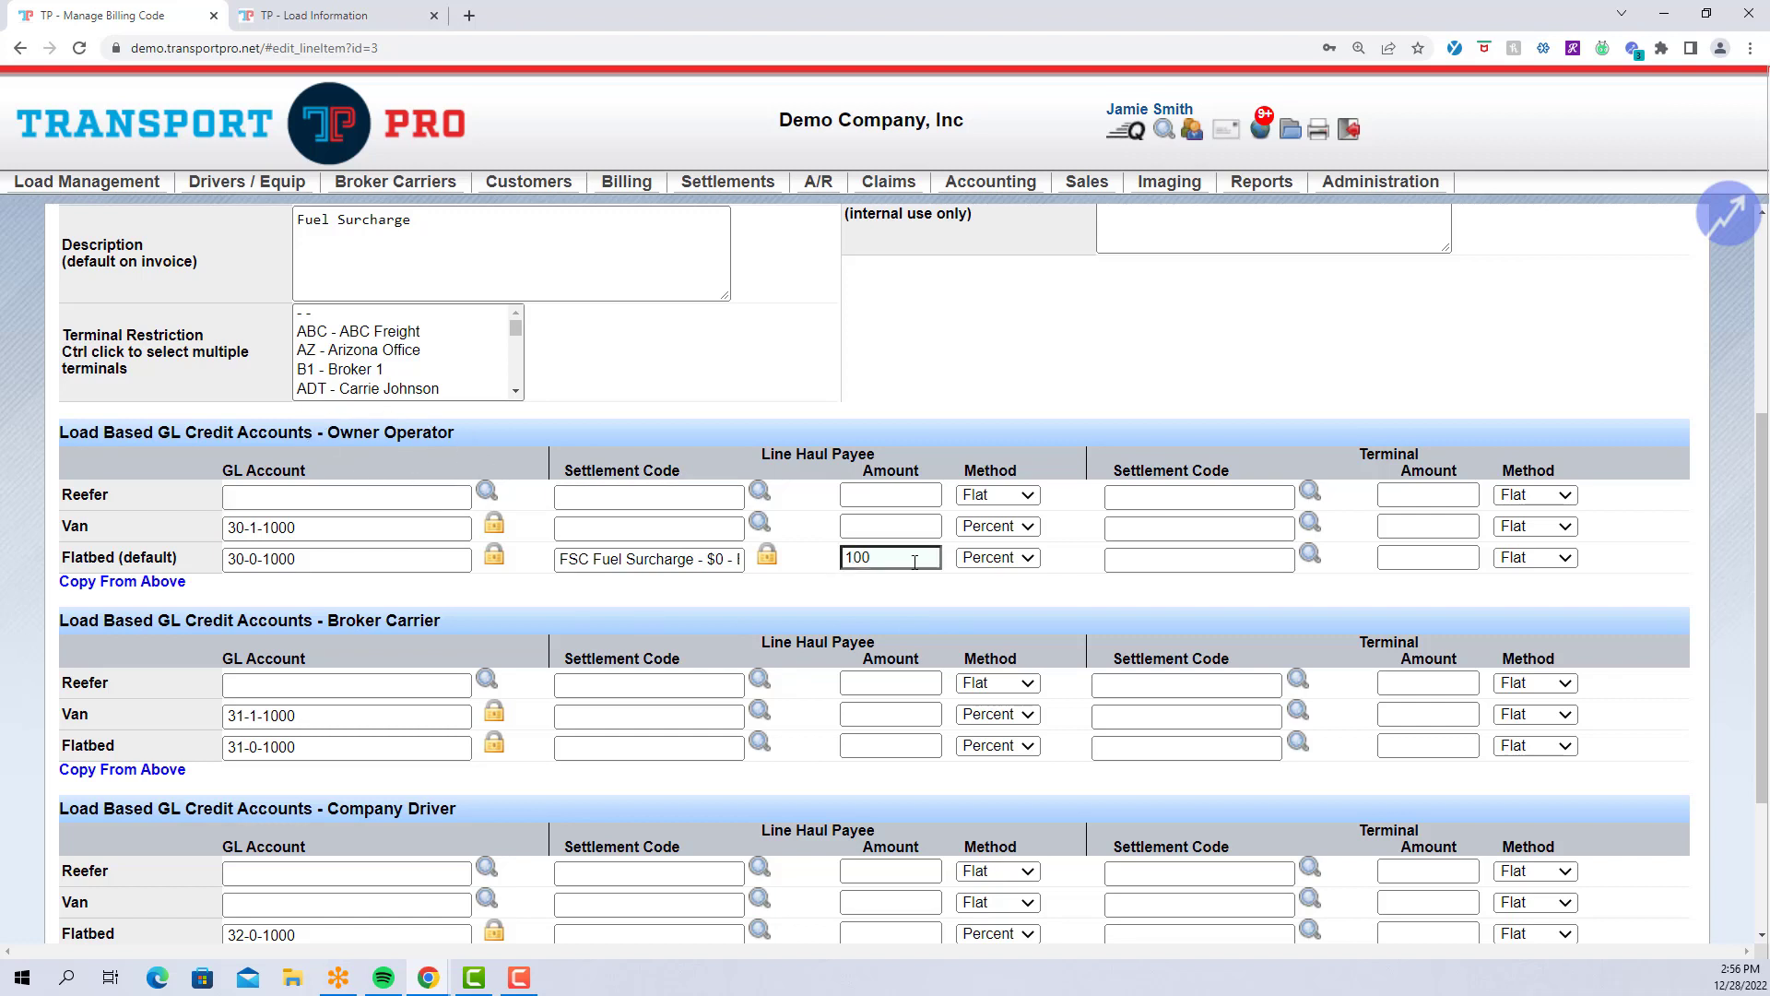
click(981, 607)
drag(1356, 450, 1419, 448)
click(1430, 449)
scroll(1352, 539, up, 2)
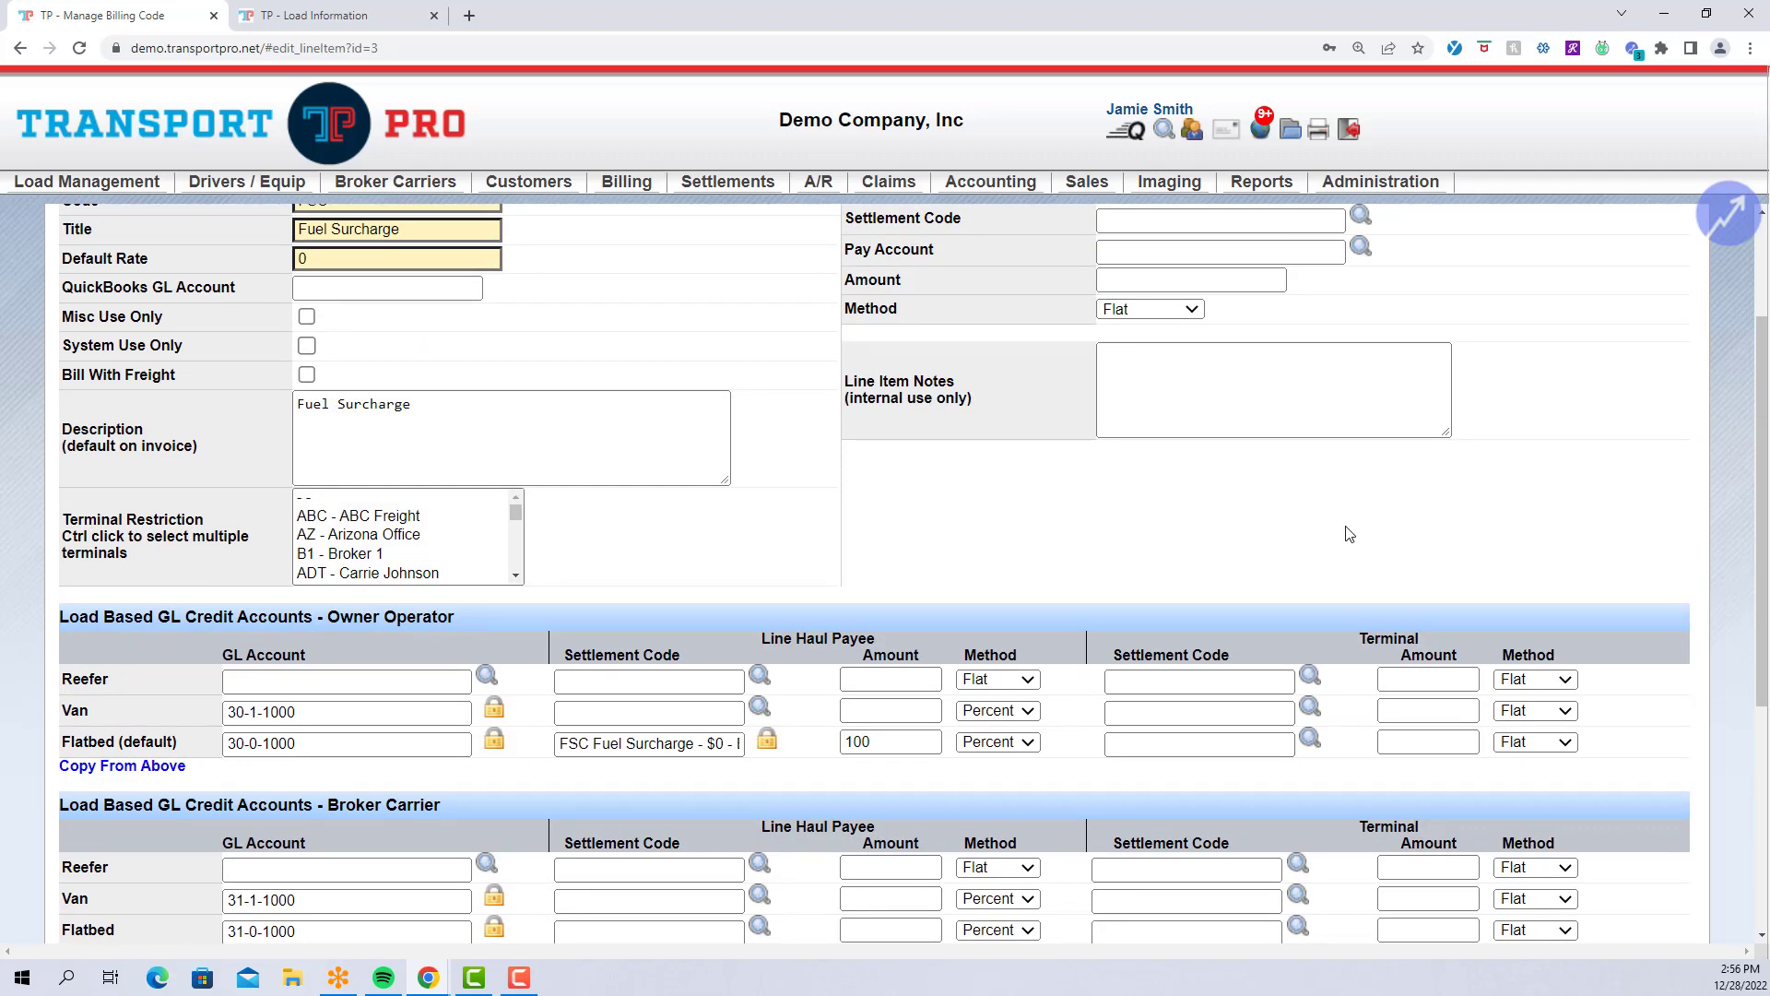